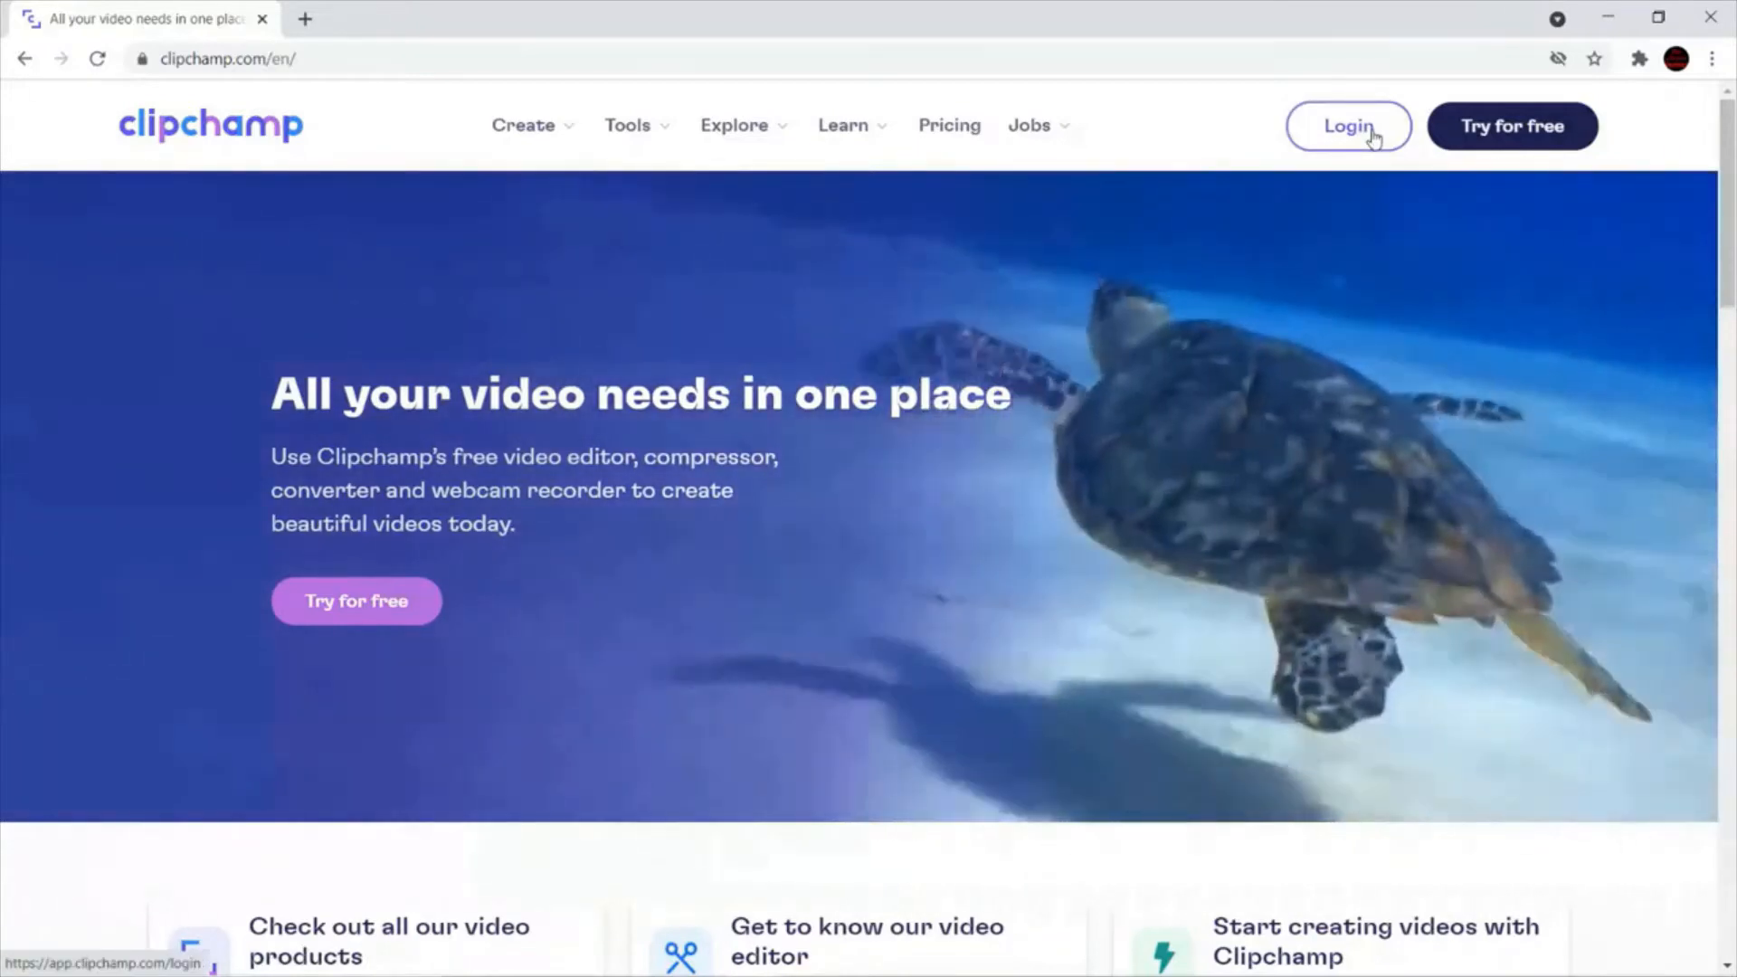
Log in to the Clipchamp account and create a new video project.
click(1366, 137)
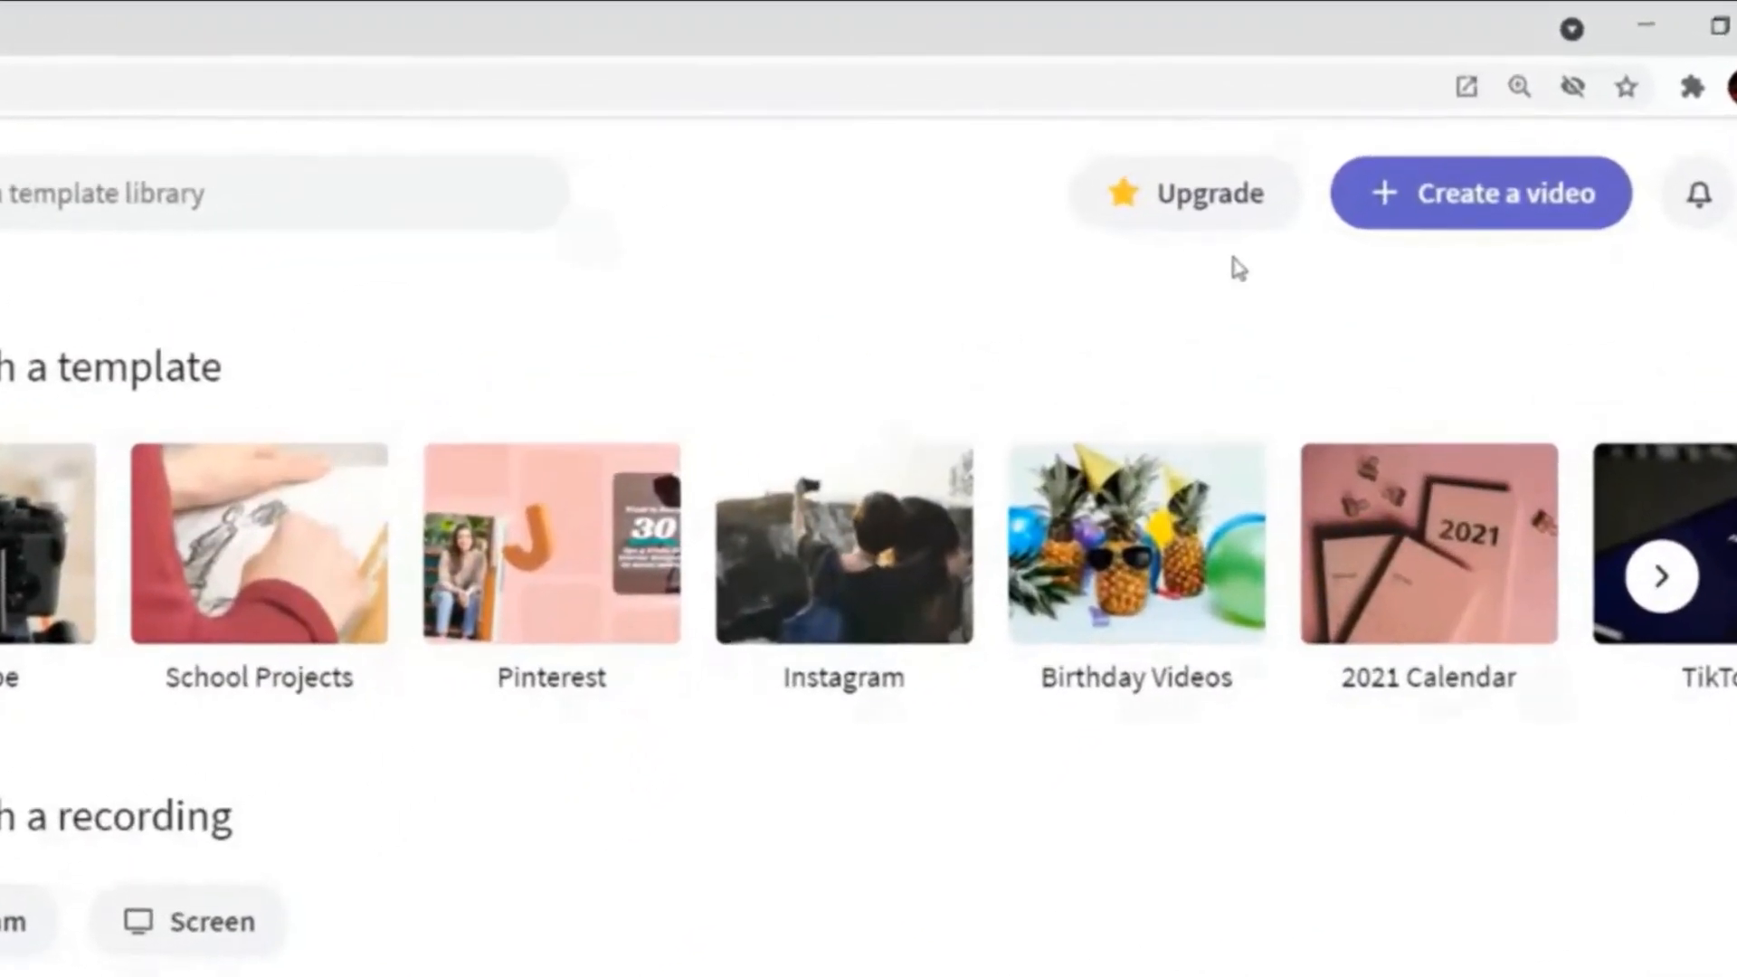
click(1484, 203)
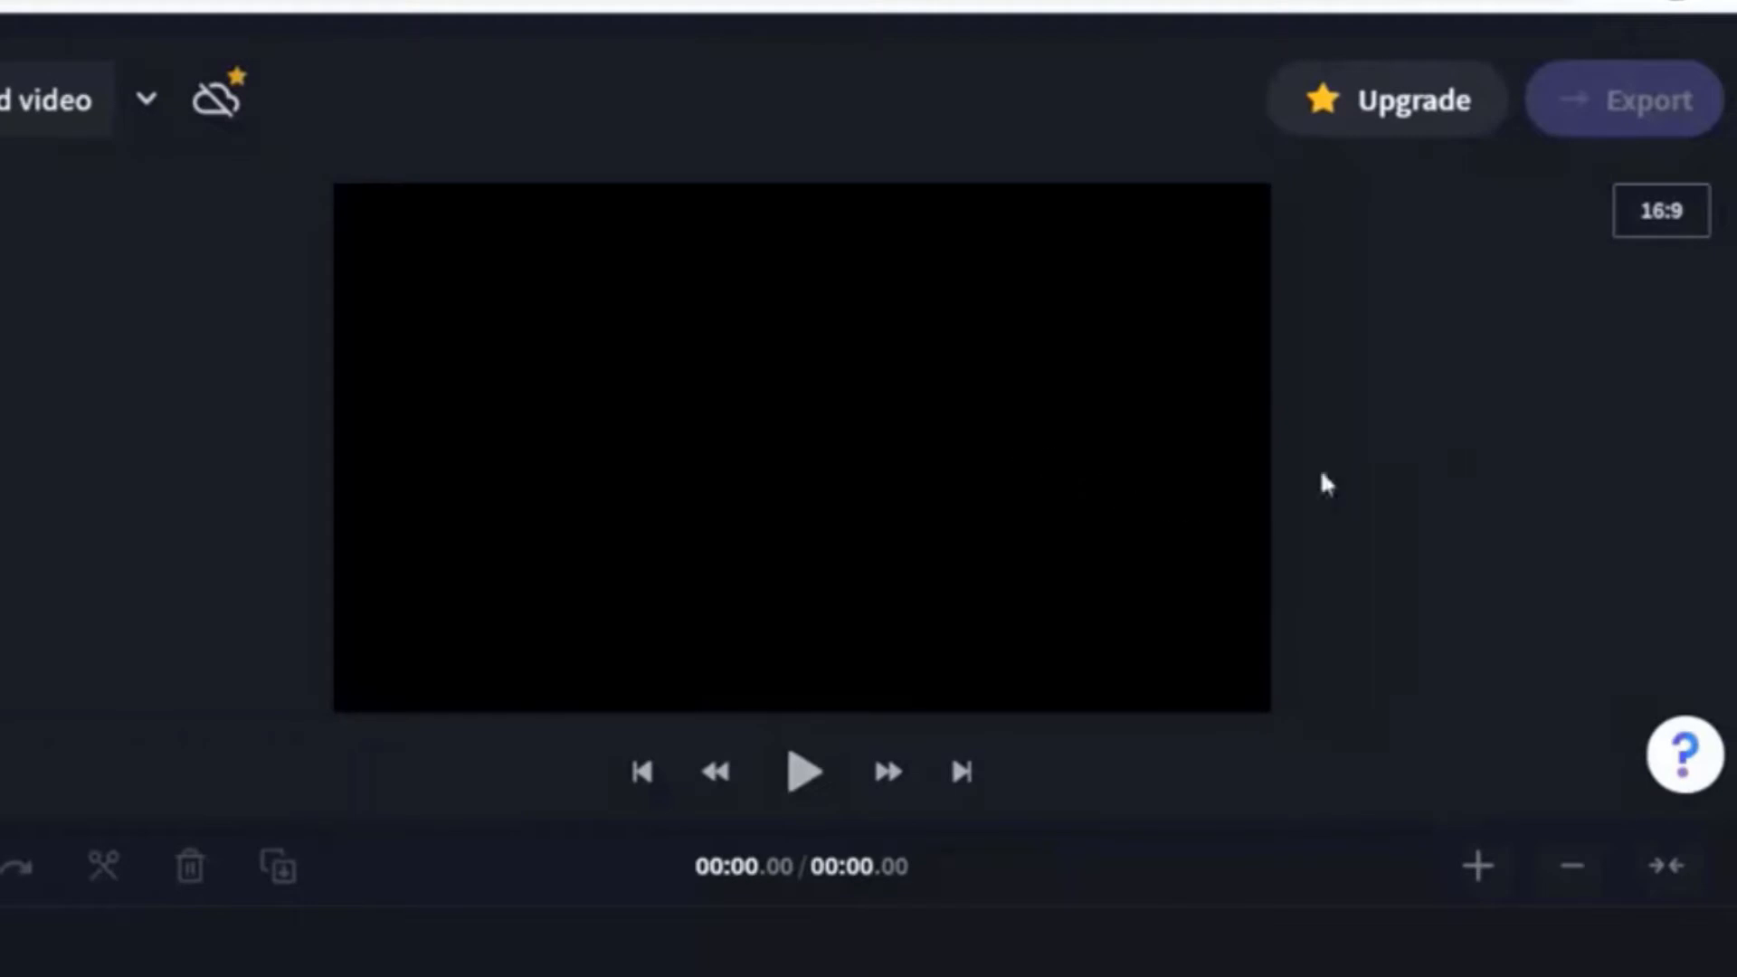
Preview the 9:16, 1:1, 4:5, 2:3 and 21:9 aspect ratios on the canvas, keeping 16:9.
click(1681, 213)
click(1662, 321)
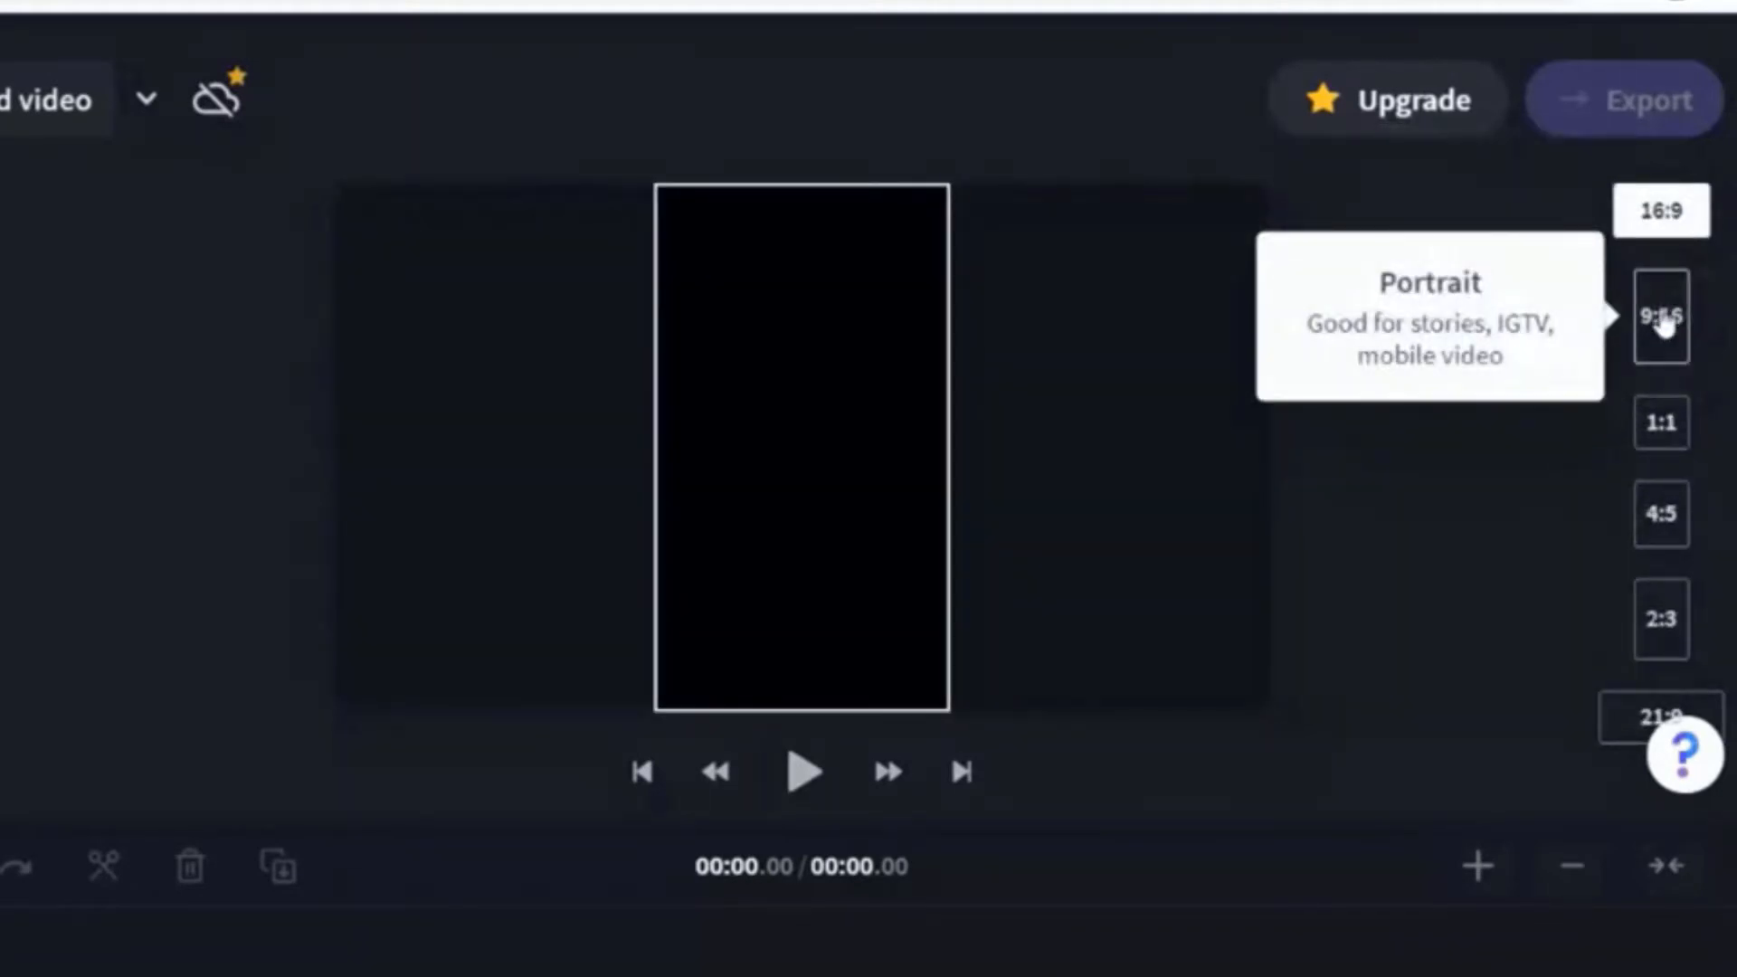
click(1667, 422)
click(1660, 506)
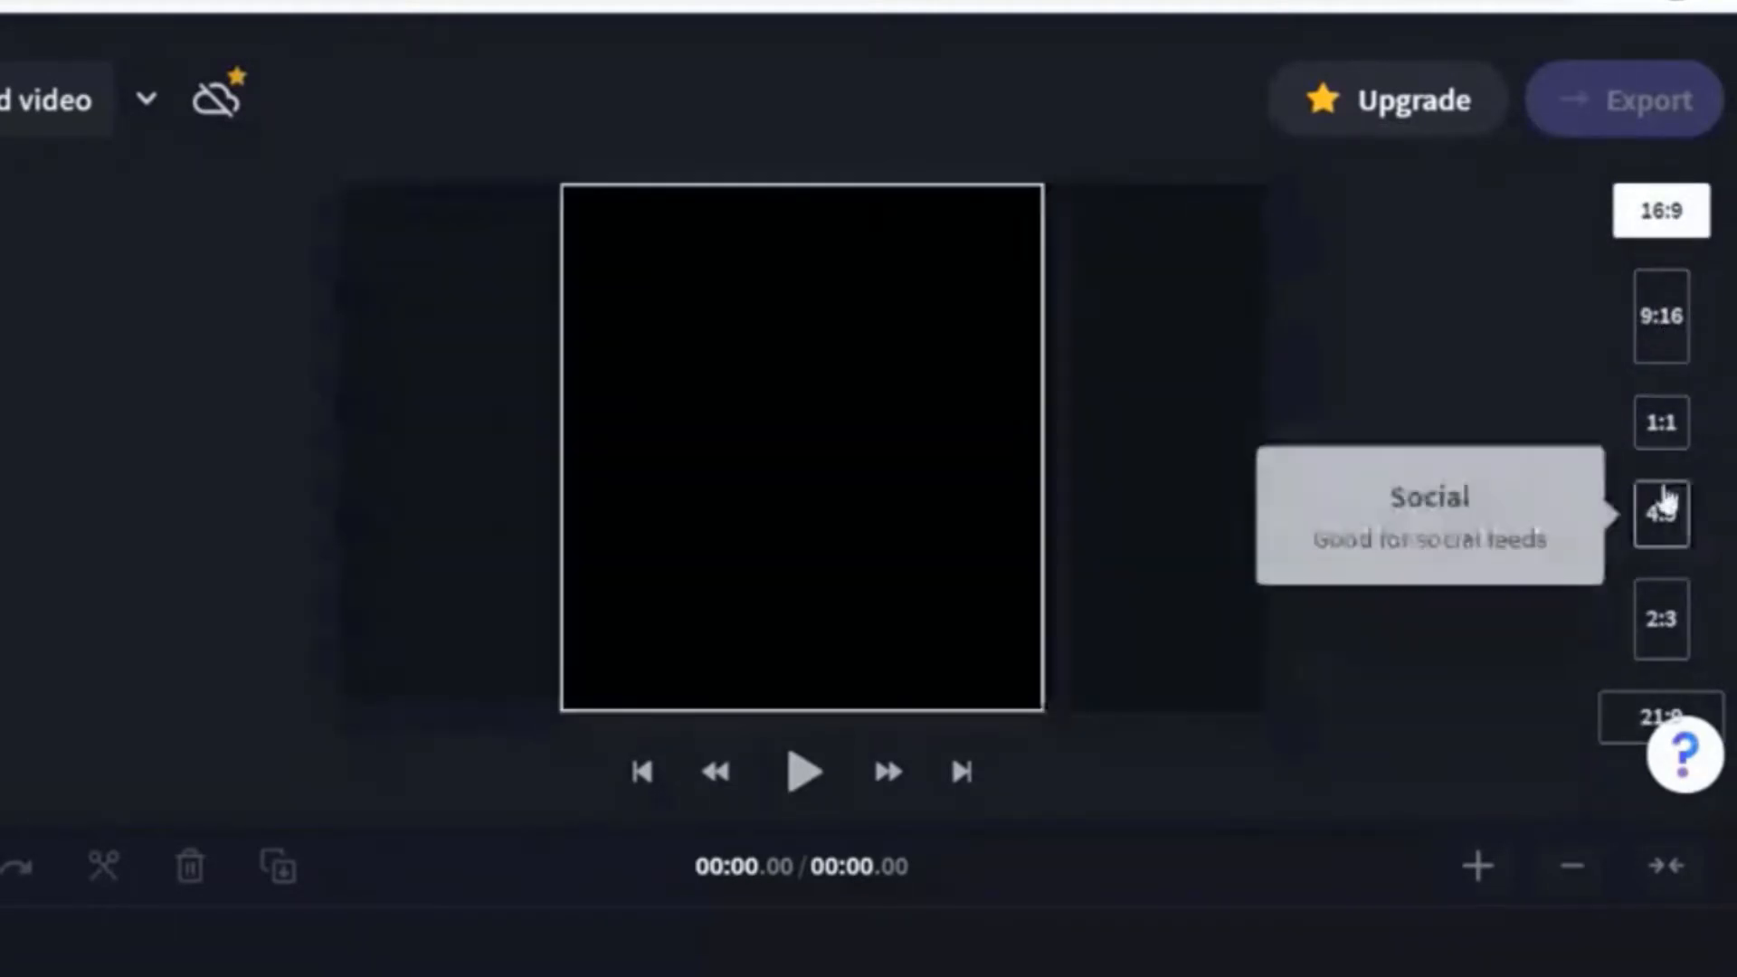
click(1662, 619)
click(1652, 710)
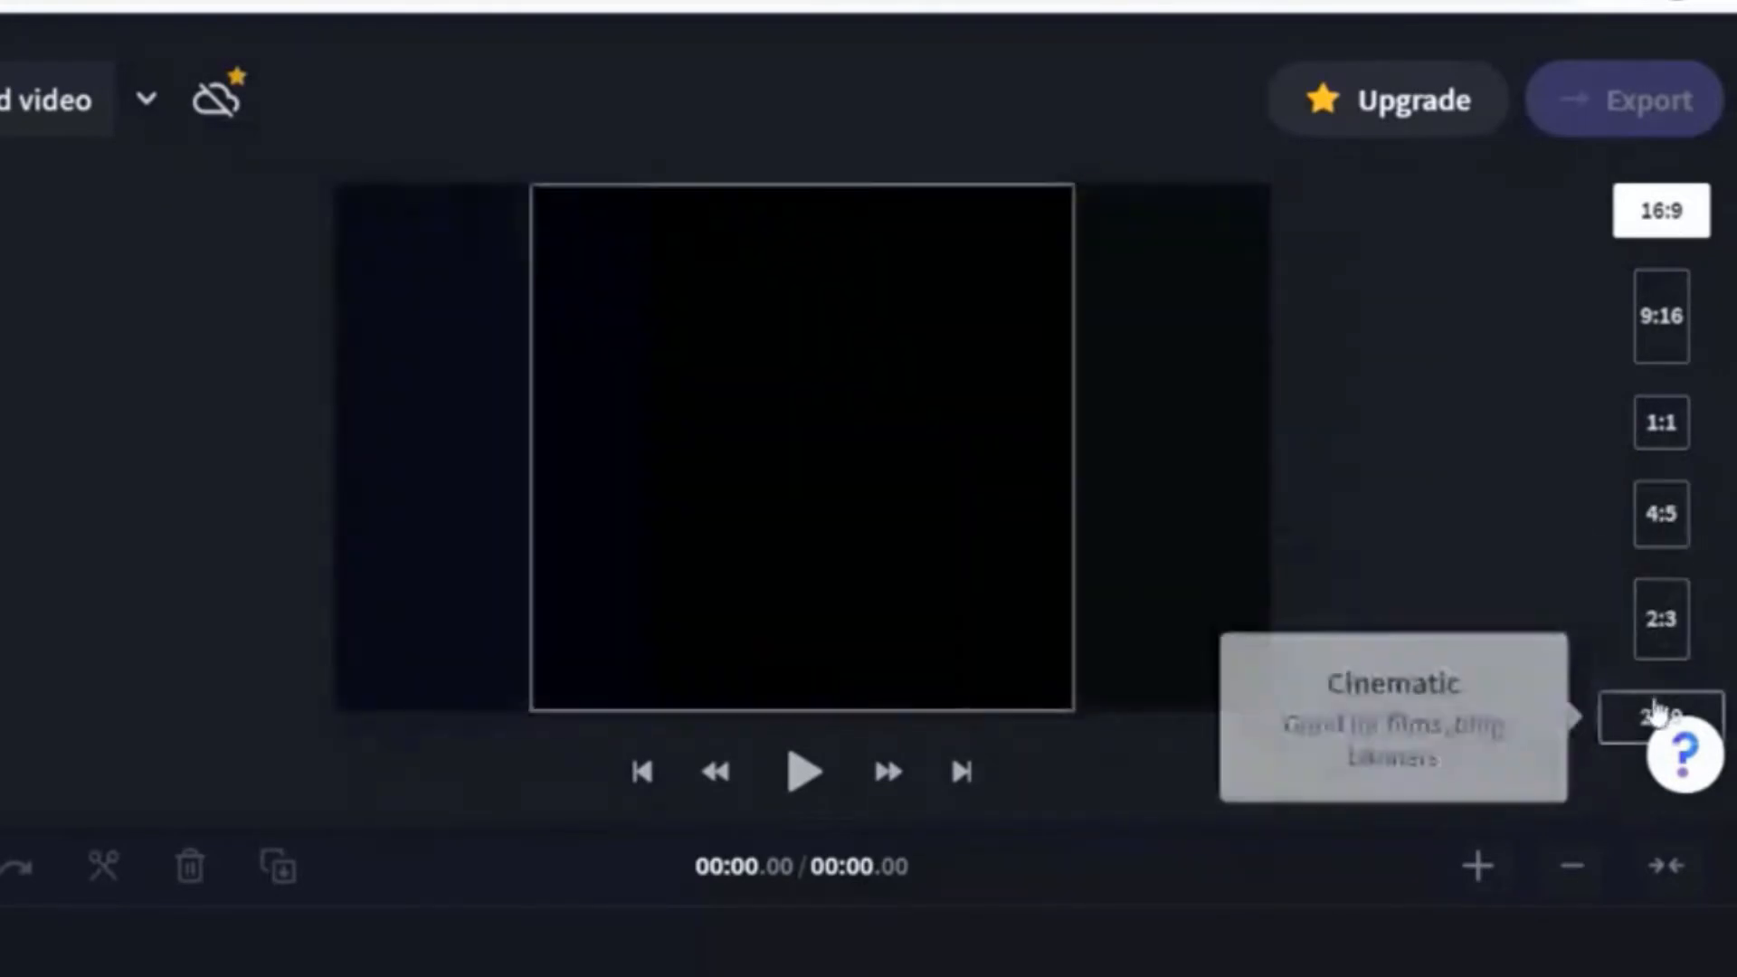
click(1666, 328)
click(1647, 228)
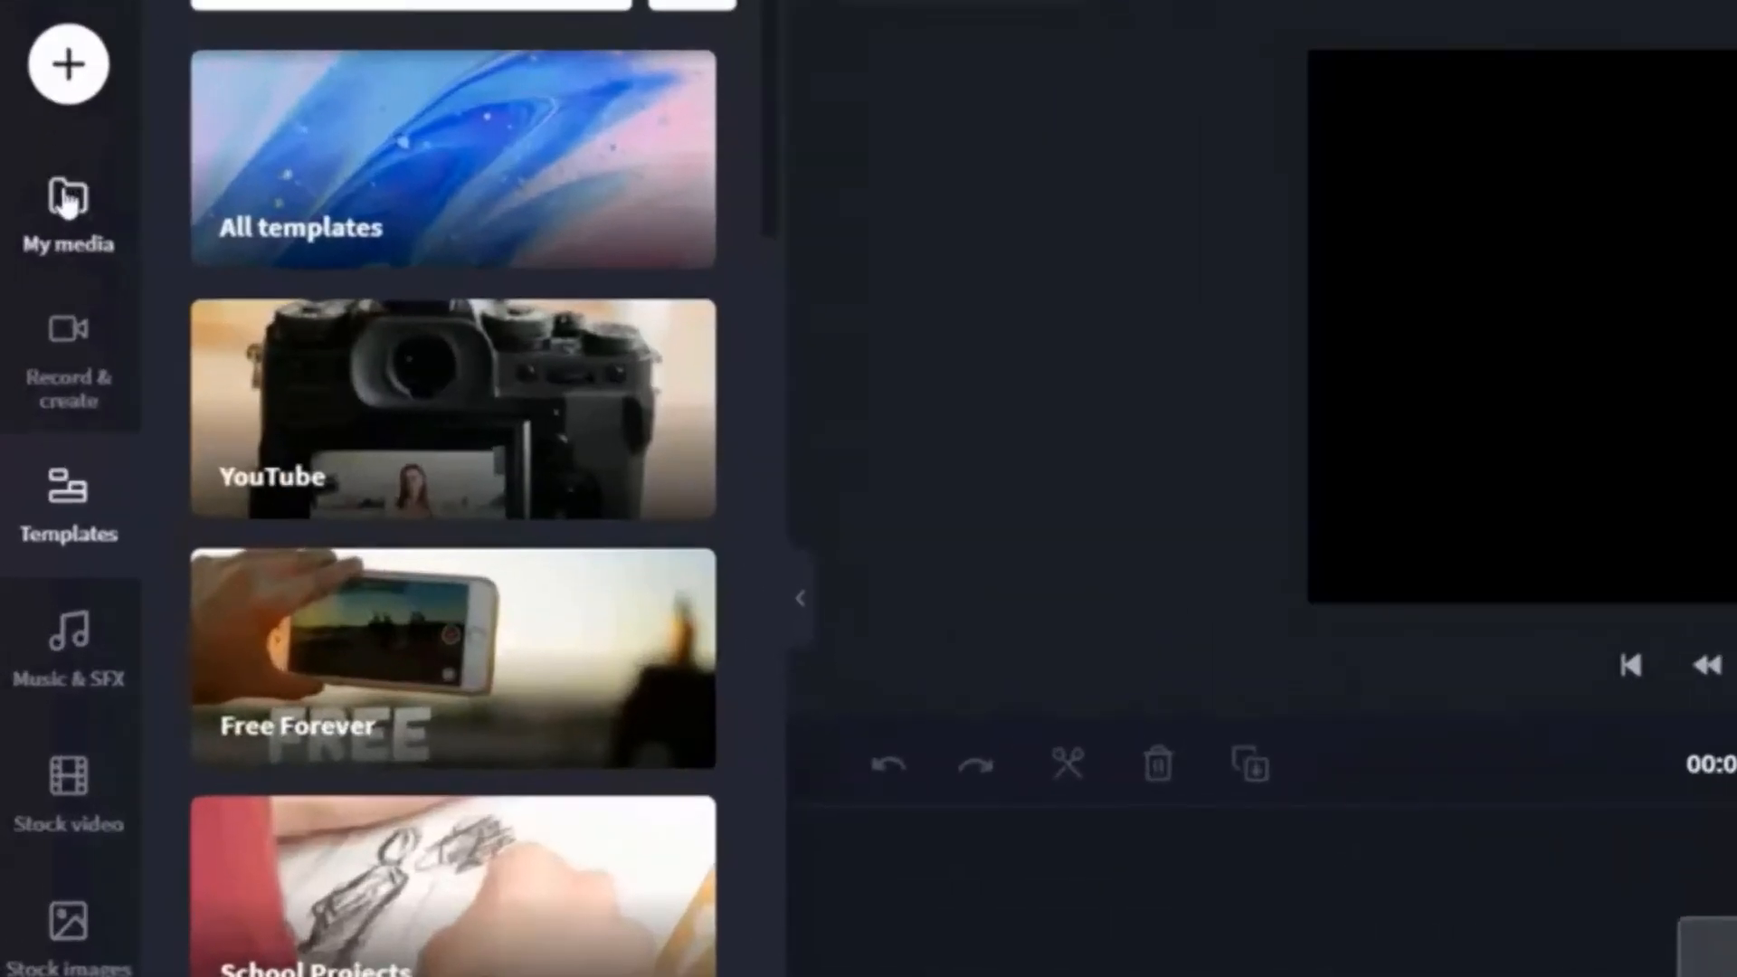
Open the project's media library and look over the other available asset categories.
click(65, 199)
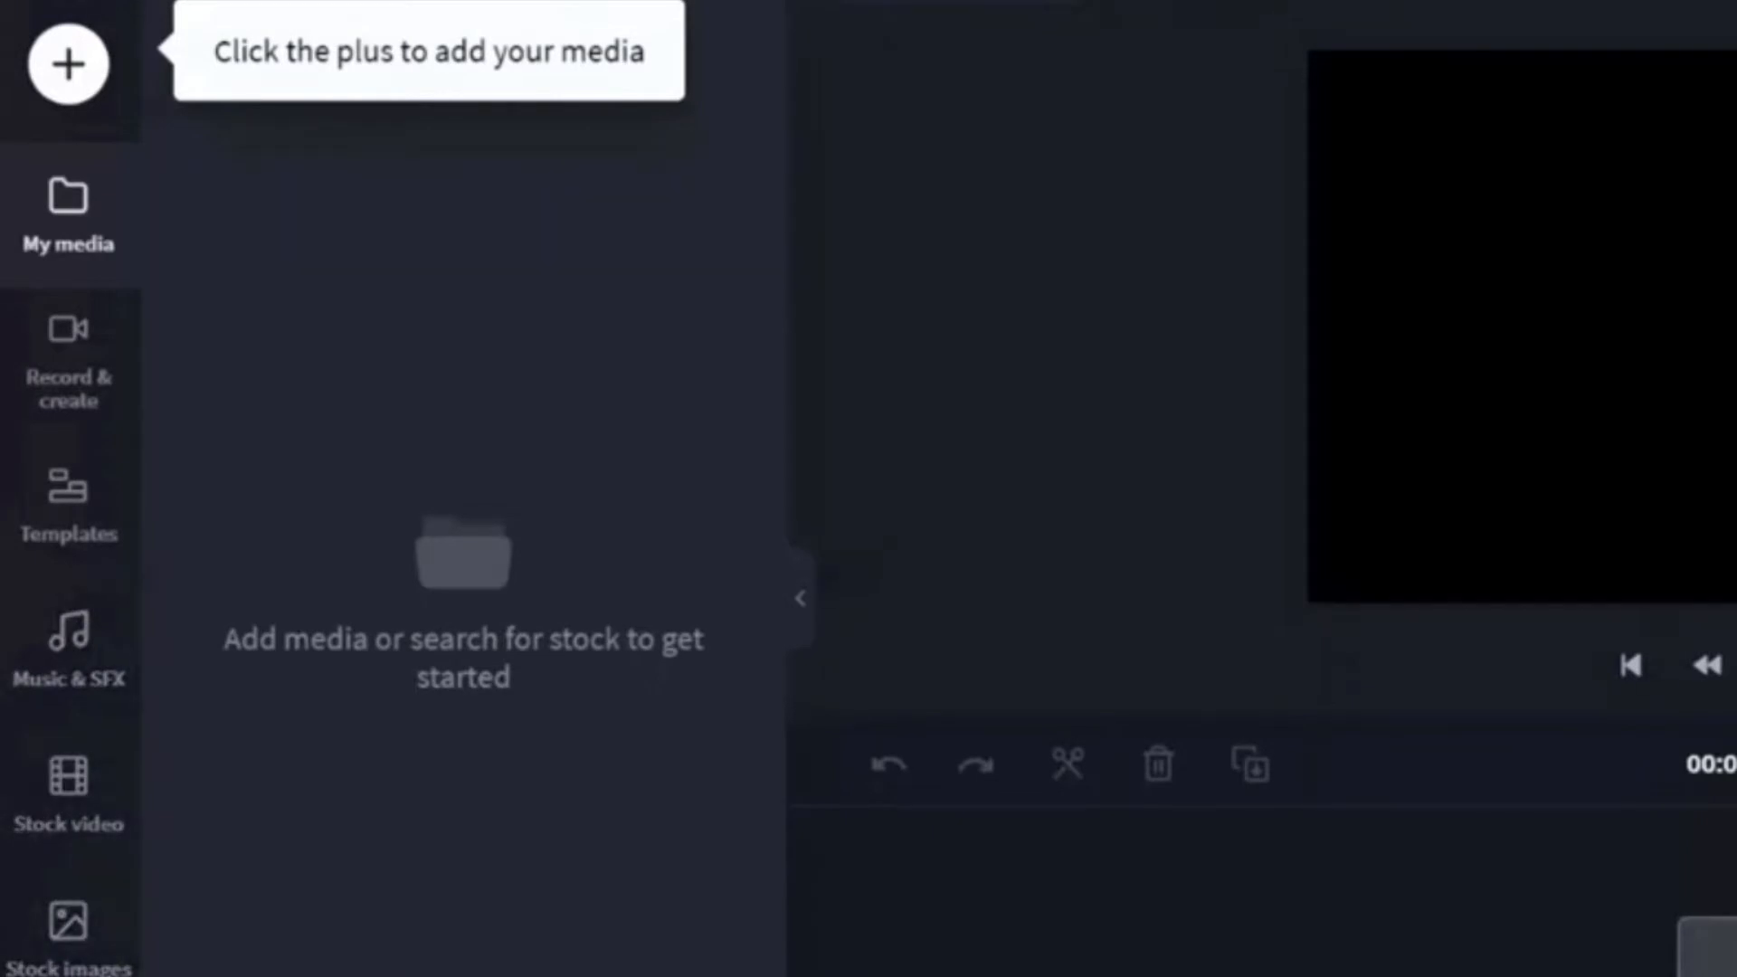
scroll(68, 543, down, 3)
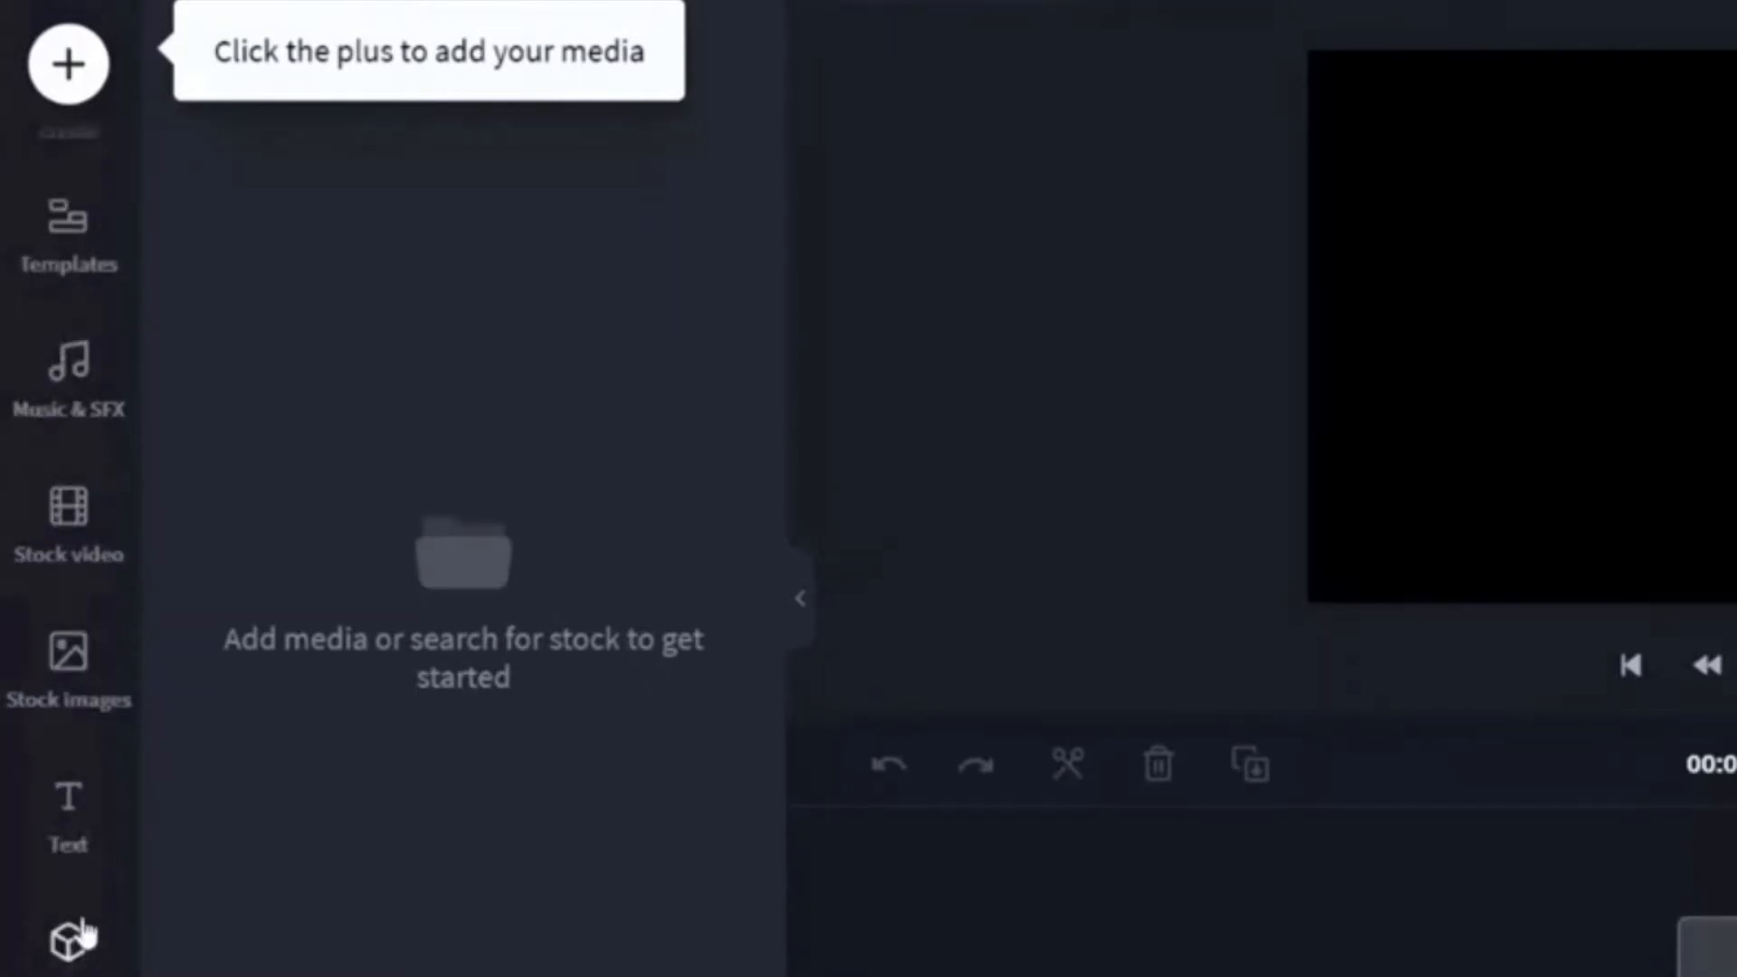
scroll(51, 382, up, 3)
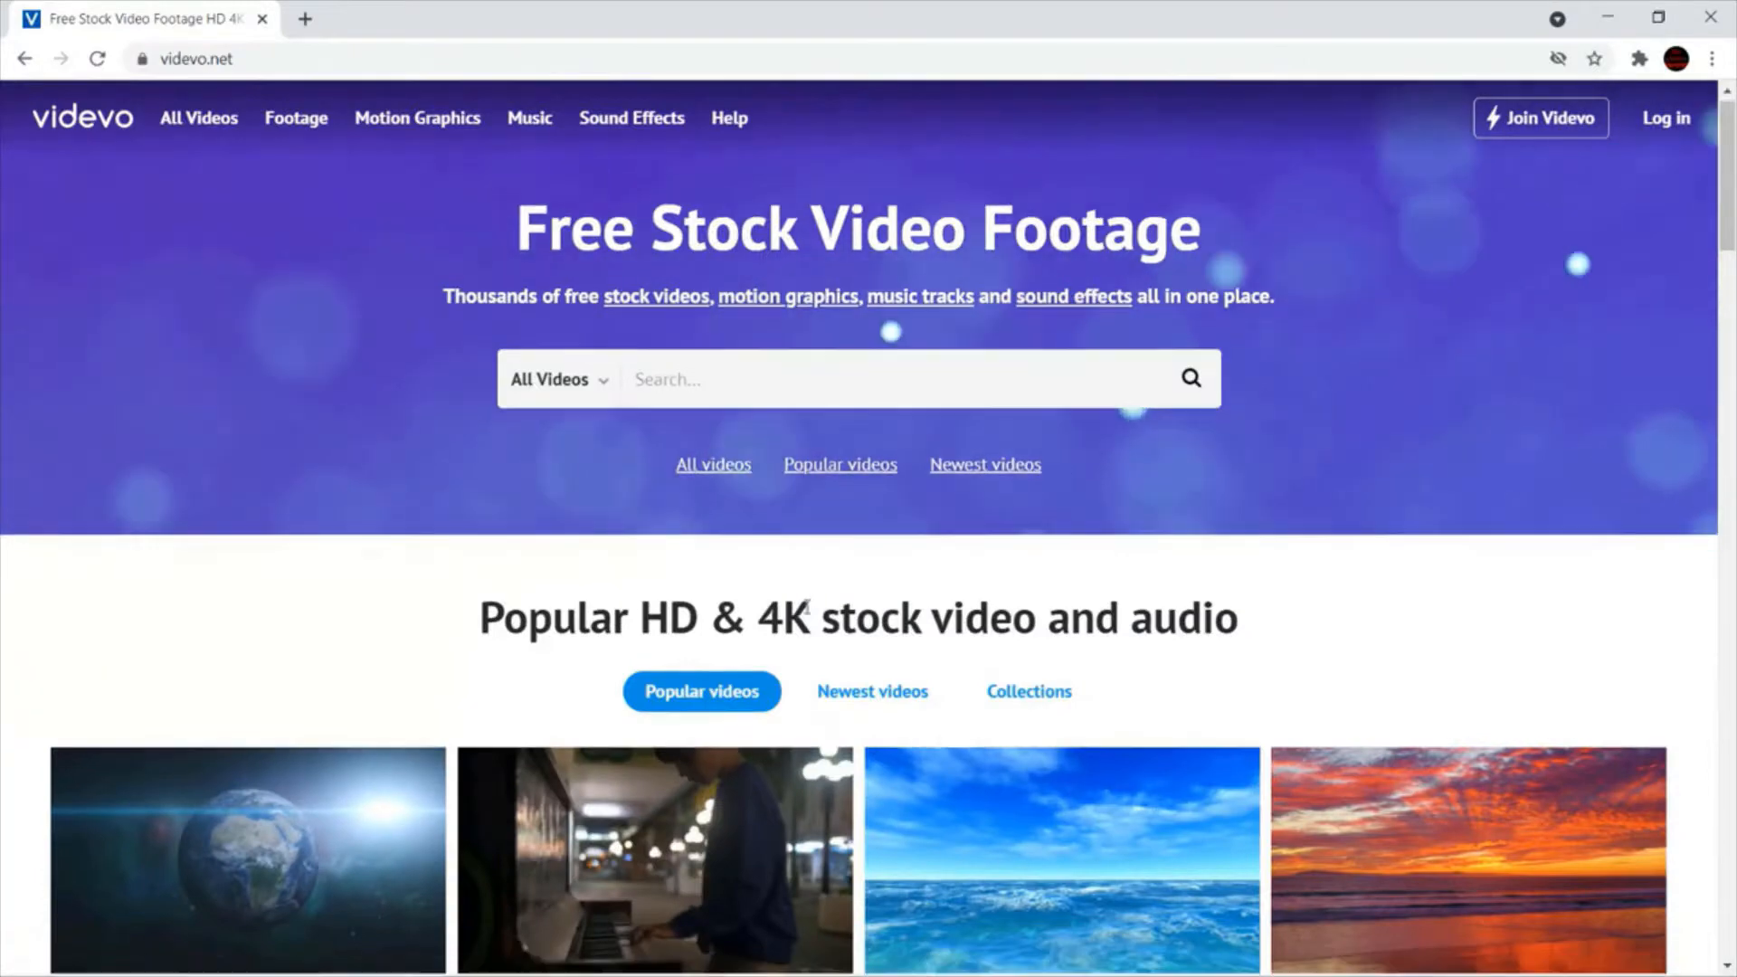
Browse the popular stock videos and the free music section on the Videvo website.
scroll(808, 615, down, 2)
scroll(808, 615, down, 2)
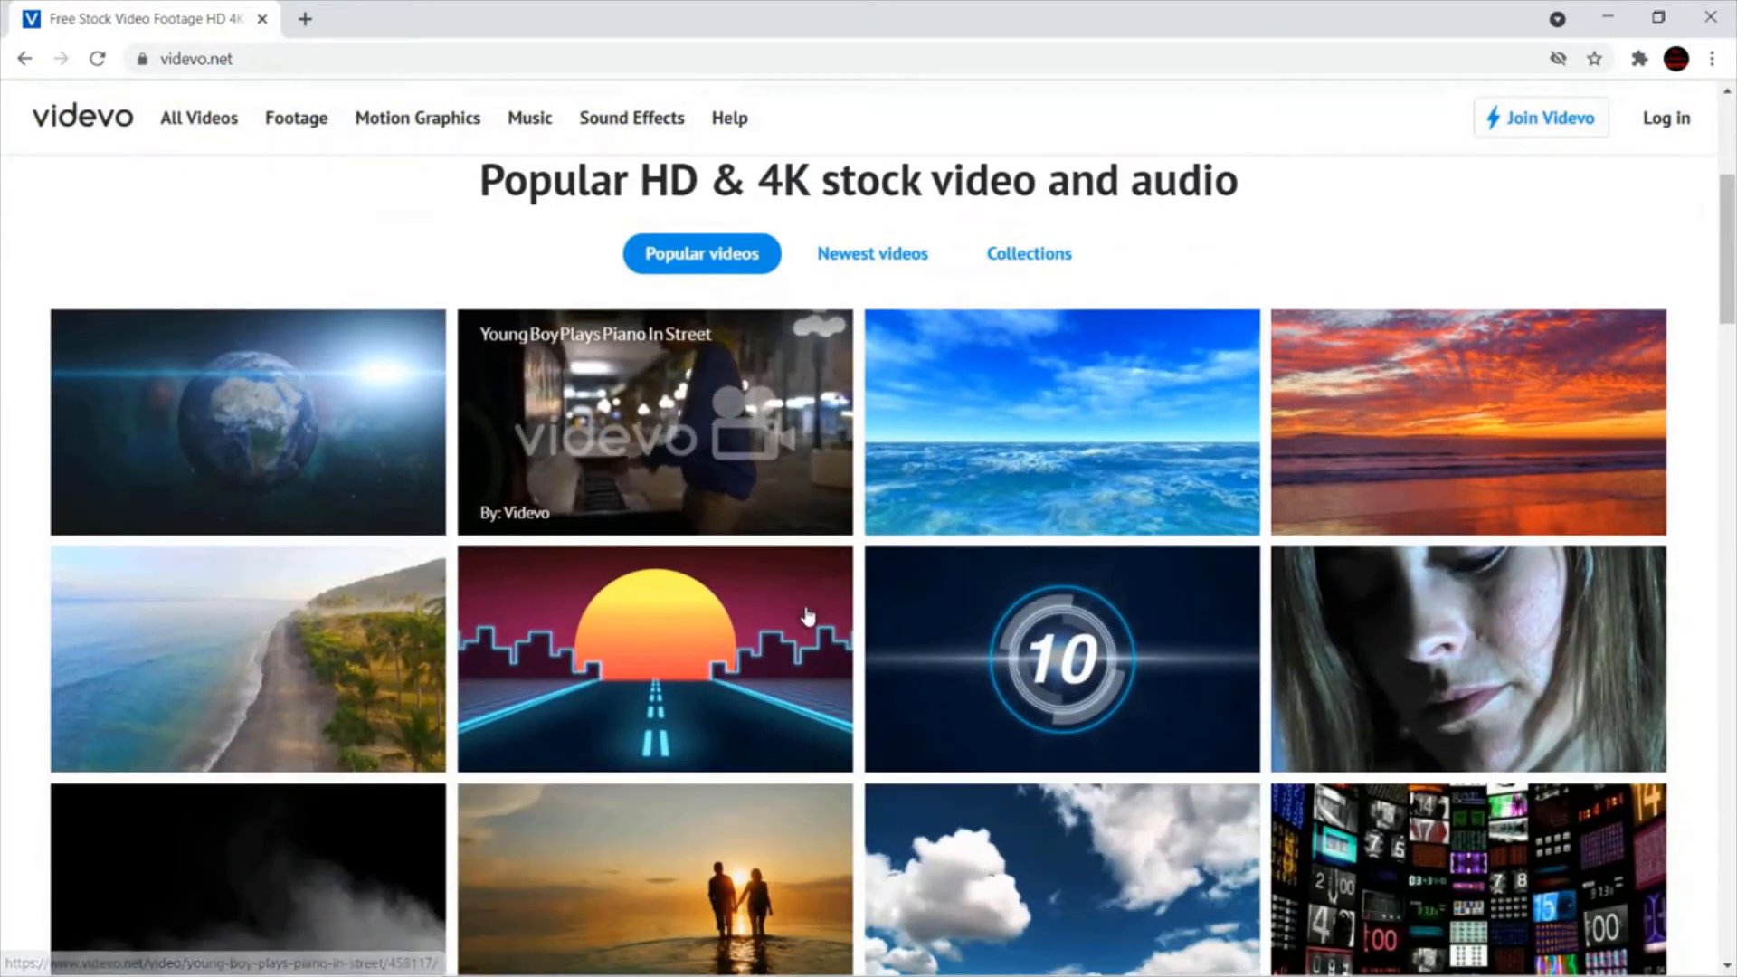
scroll(1106, 176, down, 3)
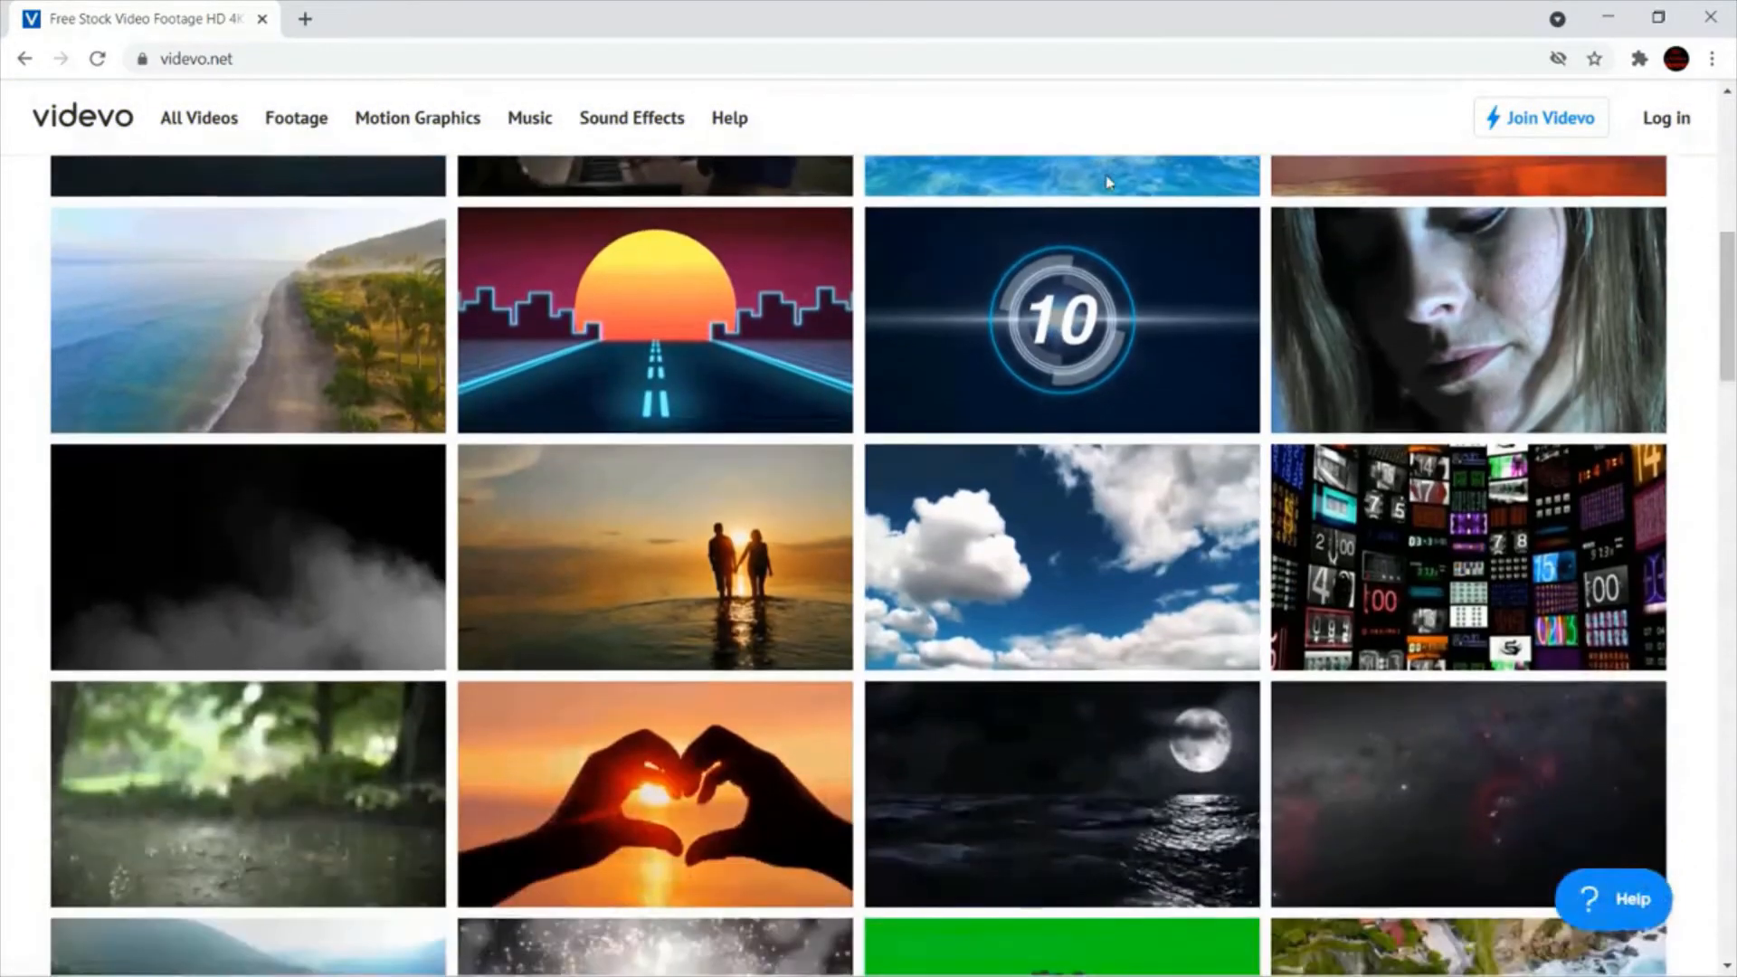
scroll(1107, 181, down, 6)
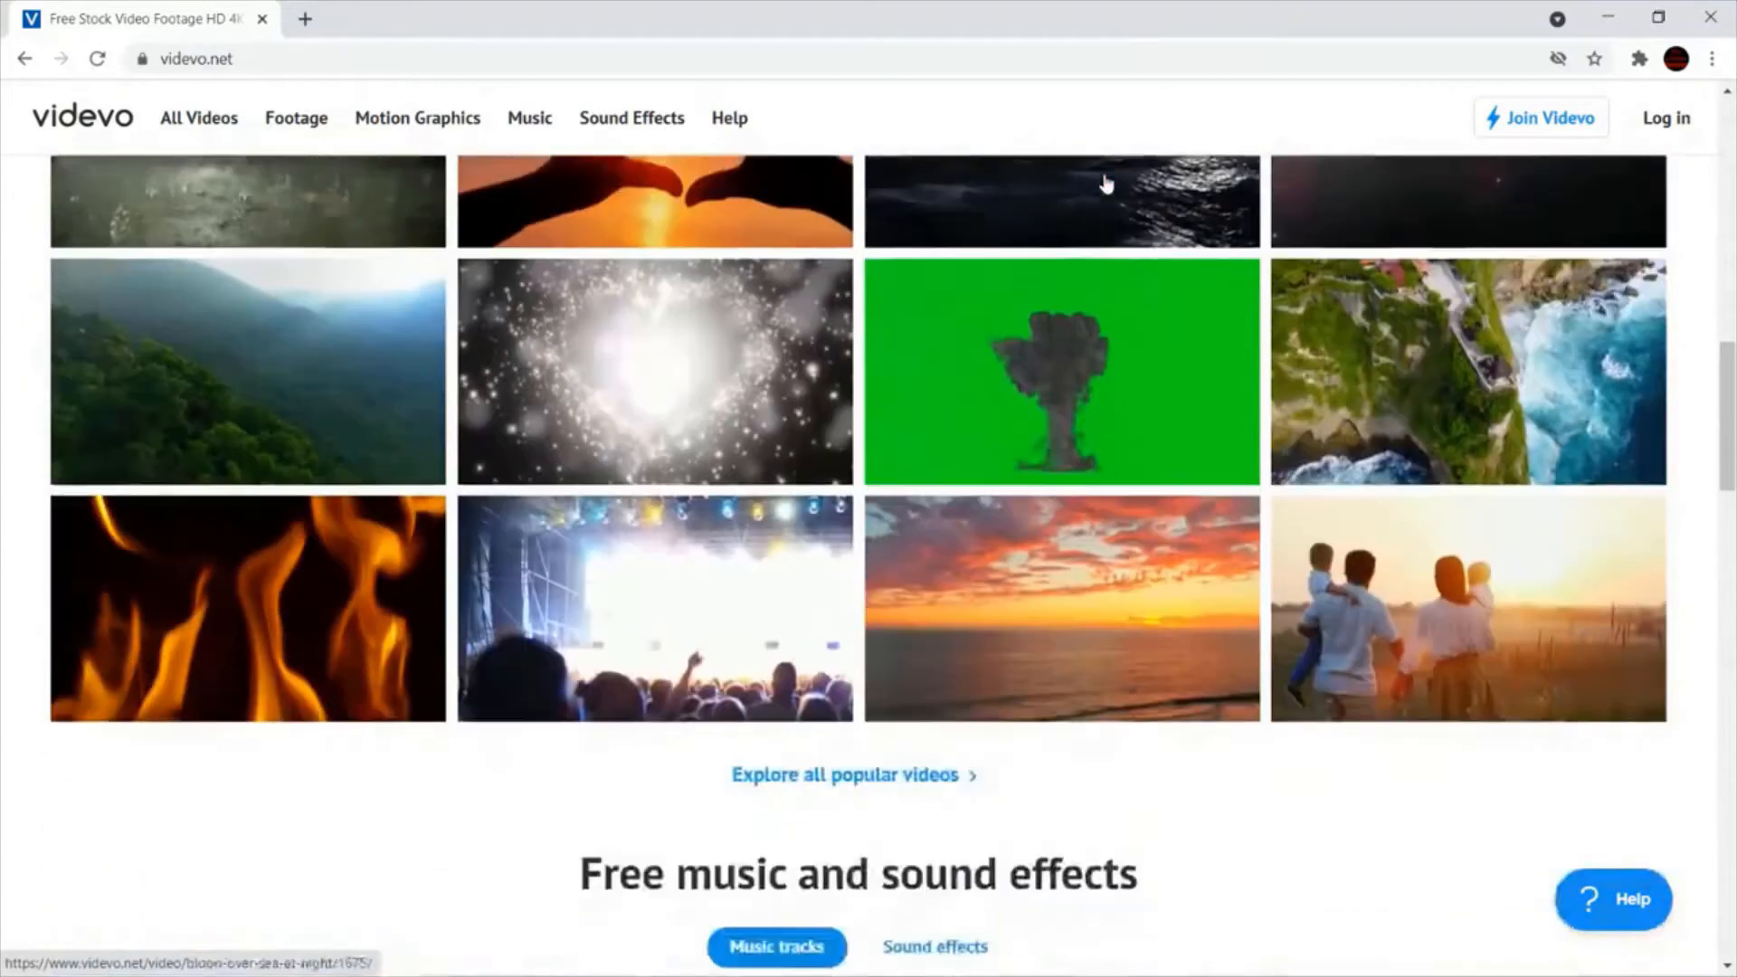
scroll(1105, 182, down, 5)
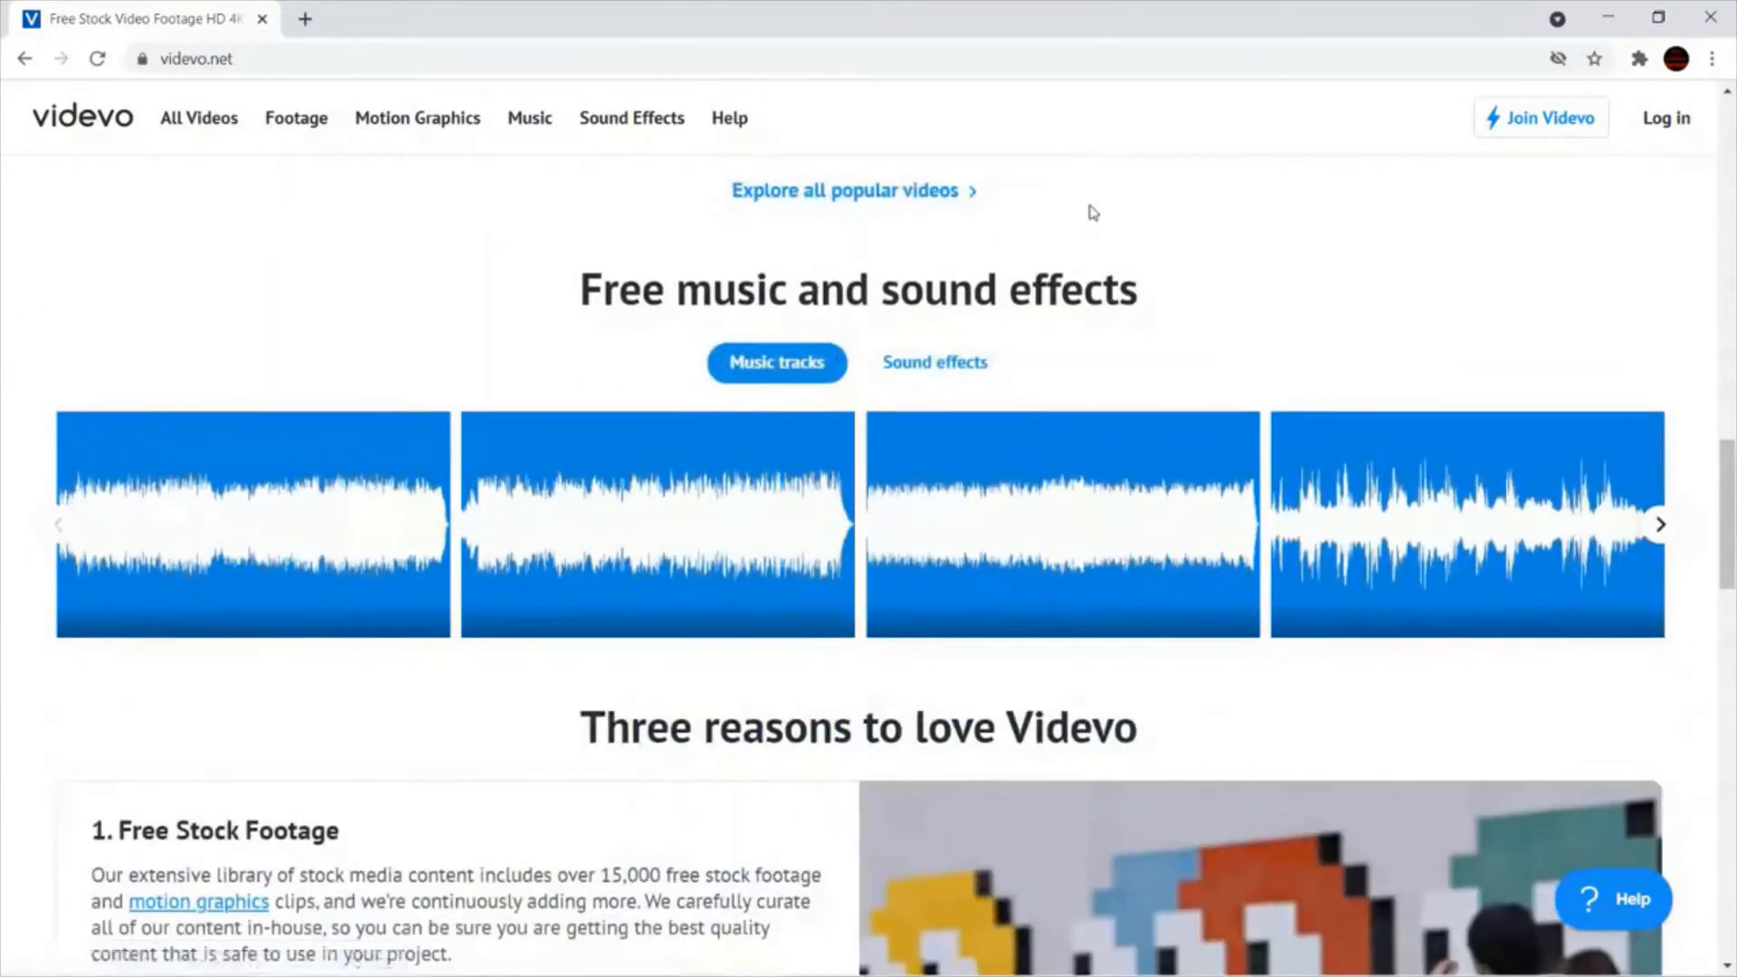
scroll(1100, 223, up, 14)
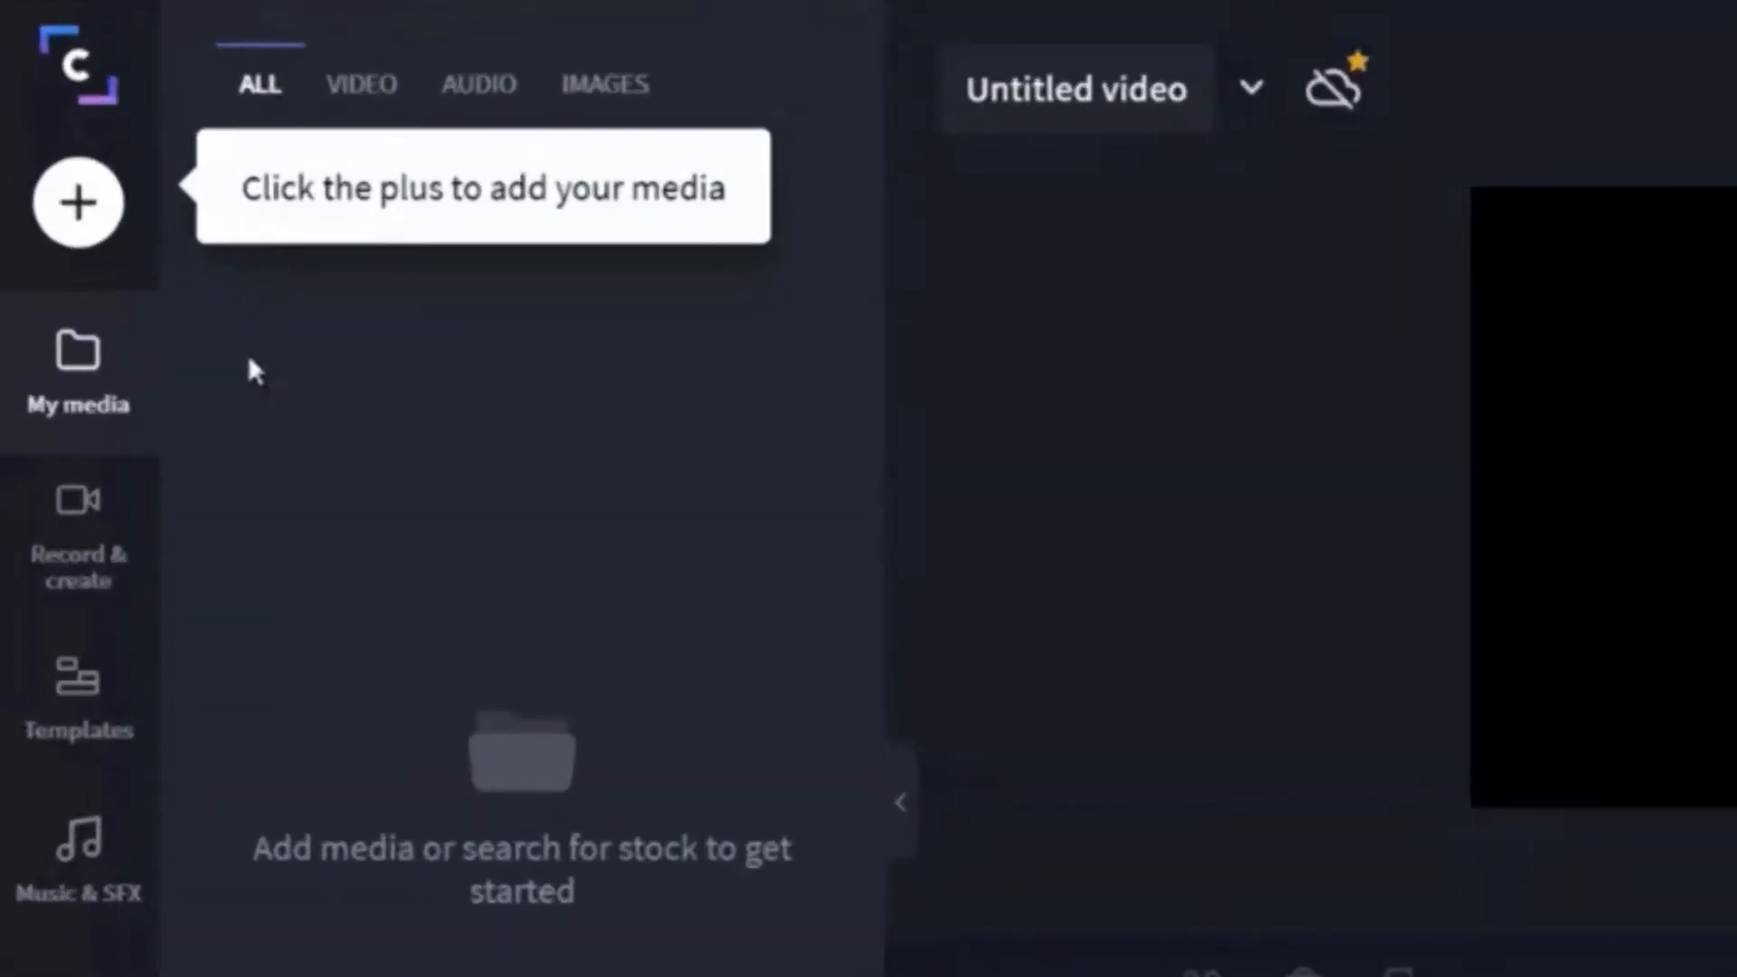
Import the clip 190301_1_25_03 from the Assets folder on the Desktop into the project's media.
click(80, 202)
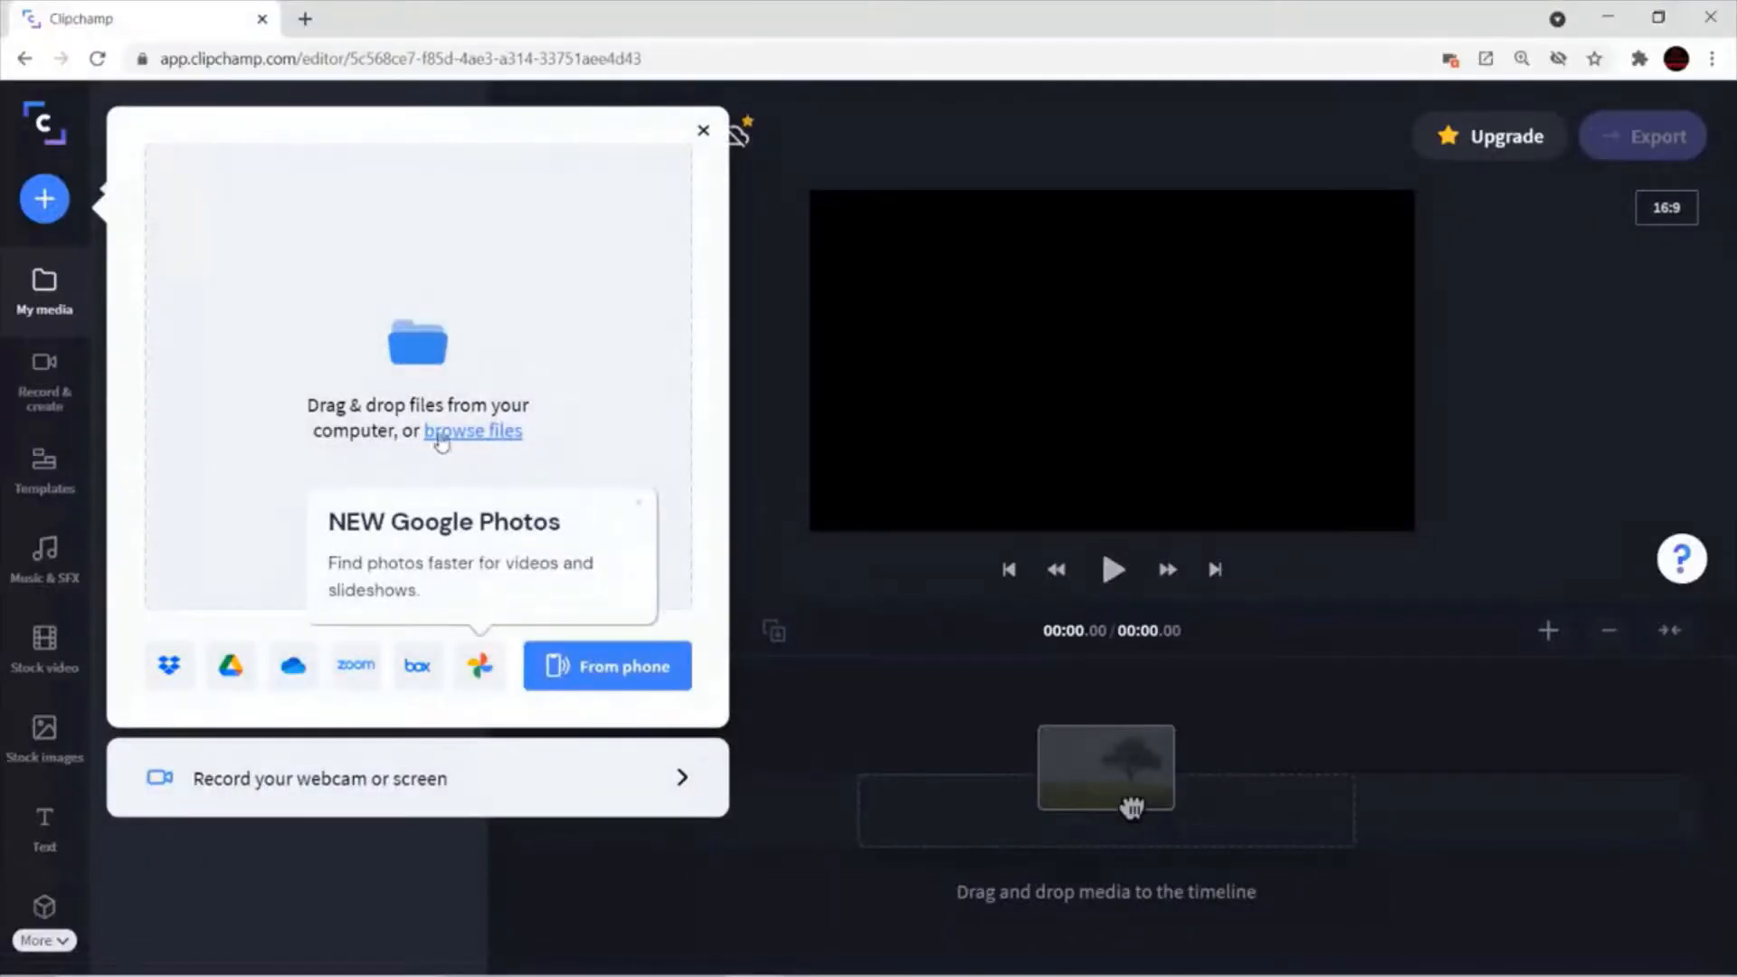
click(466, 432)
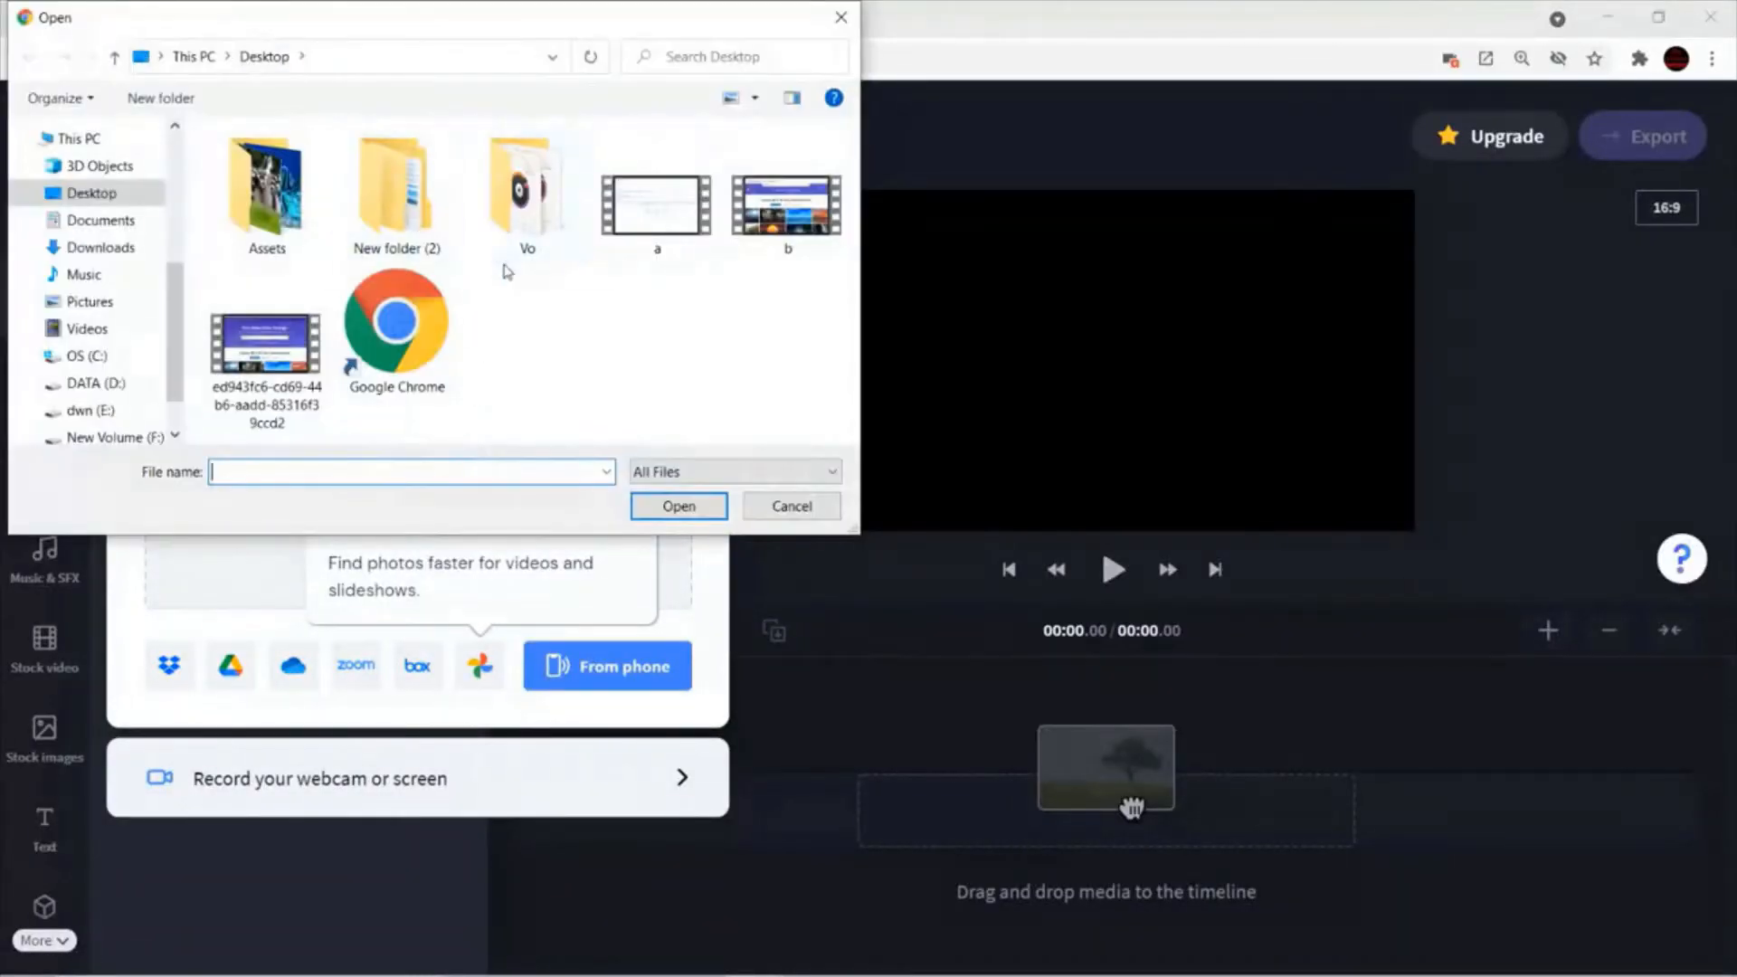
double_click(265, 191)
click(263, 210)
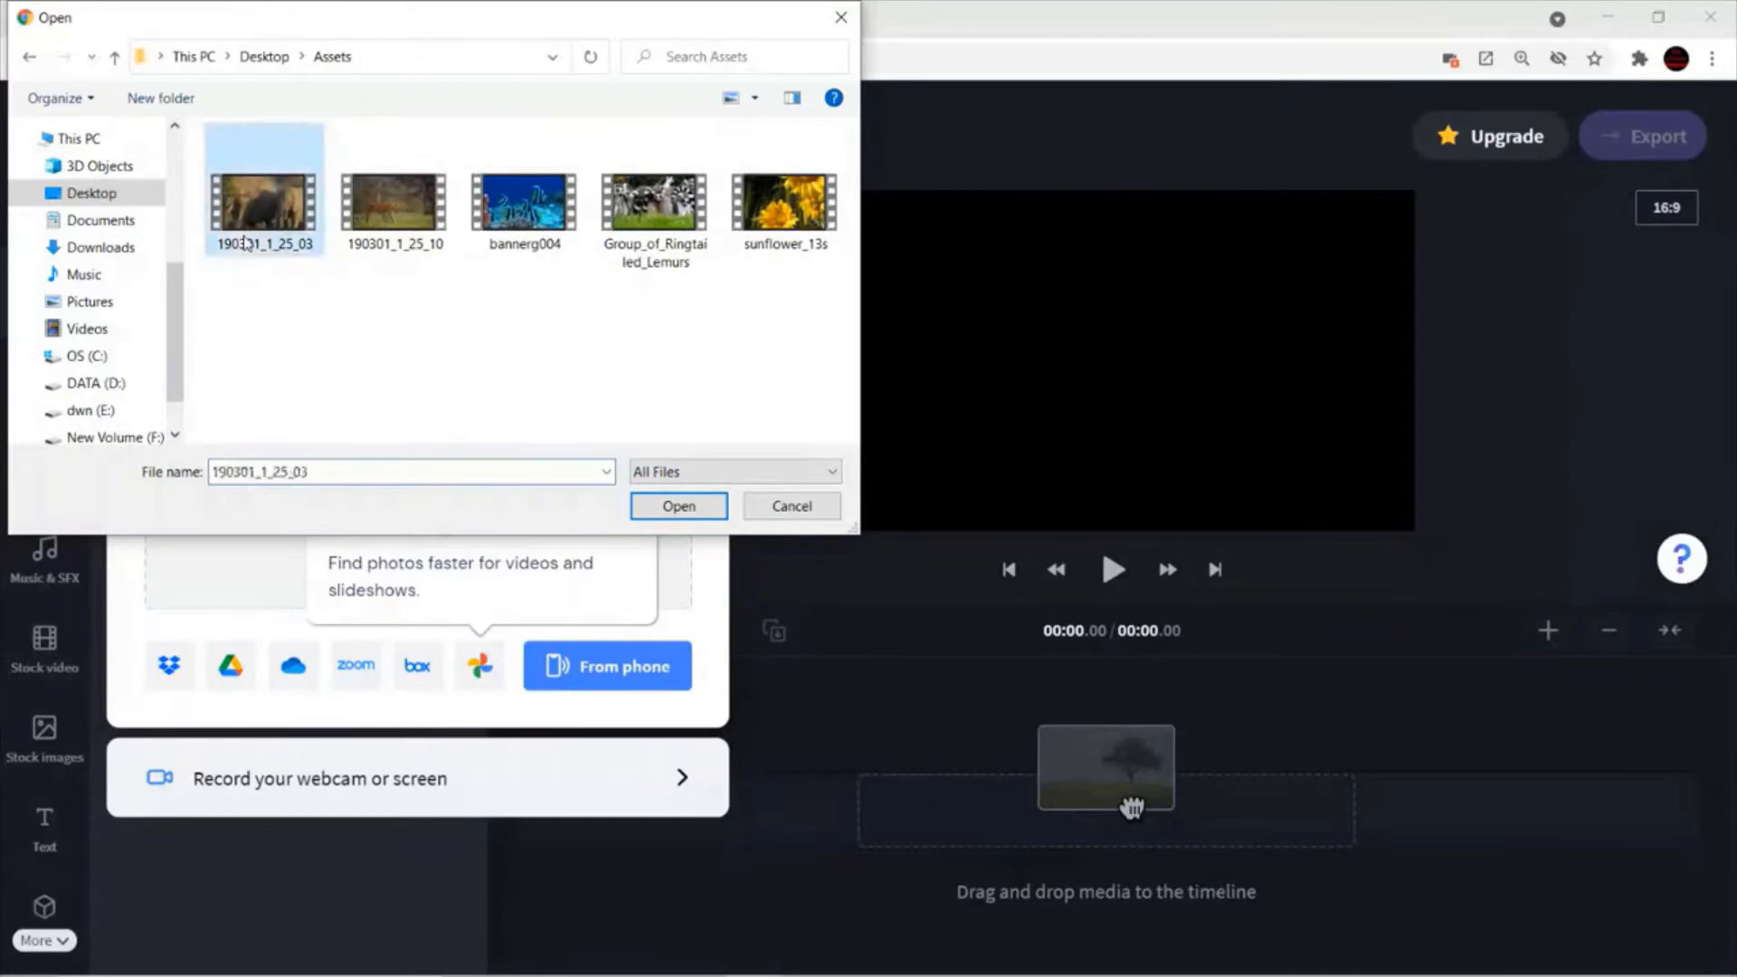
click(679, 506)
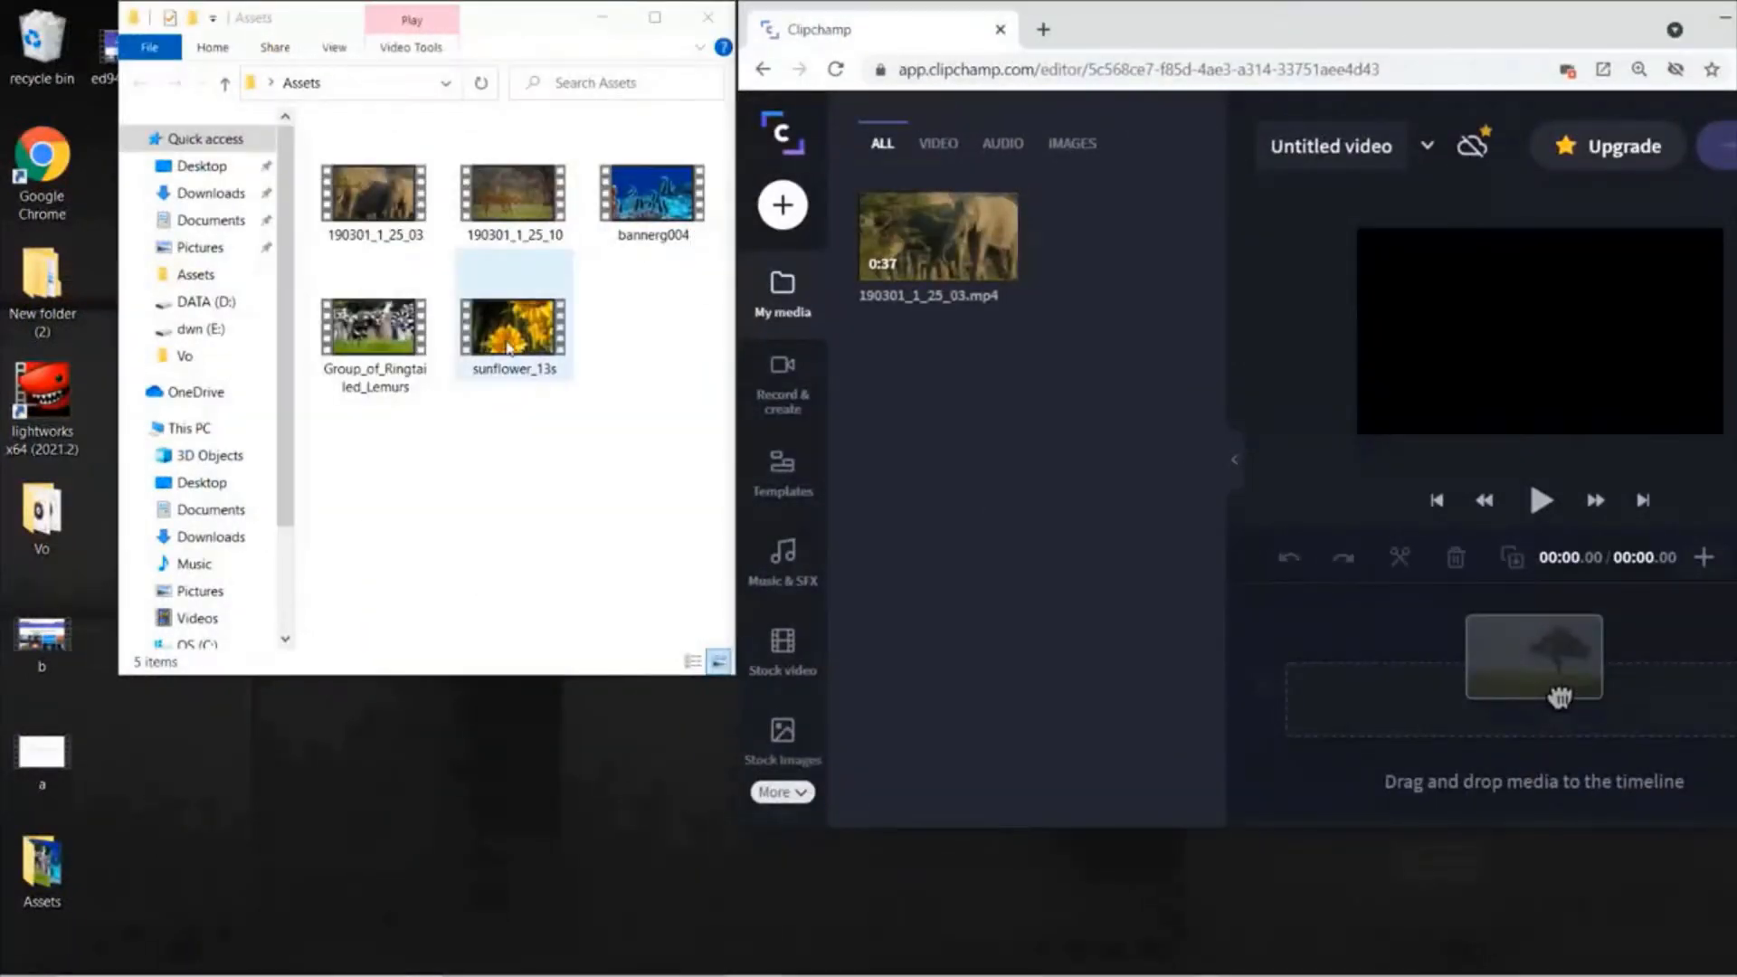
Add sunflower_13s and the remaining Assets folder clips to the project's media from File Explorer, and maximise the browser window.
drag(513, 333, 1017, 443)
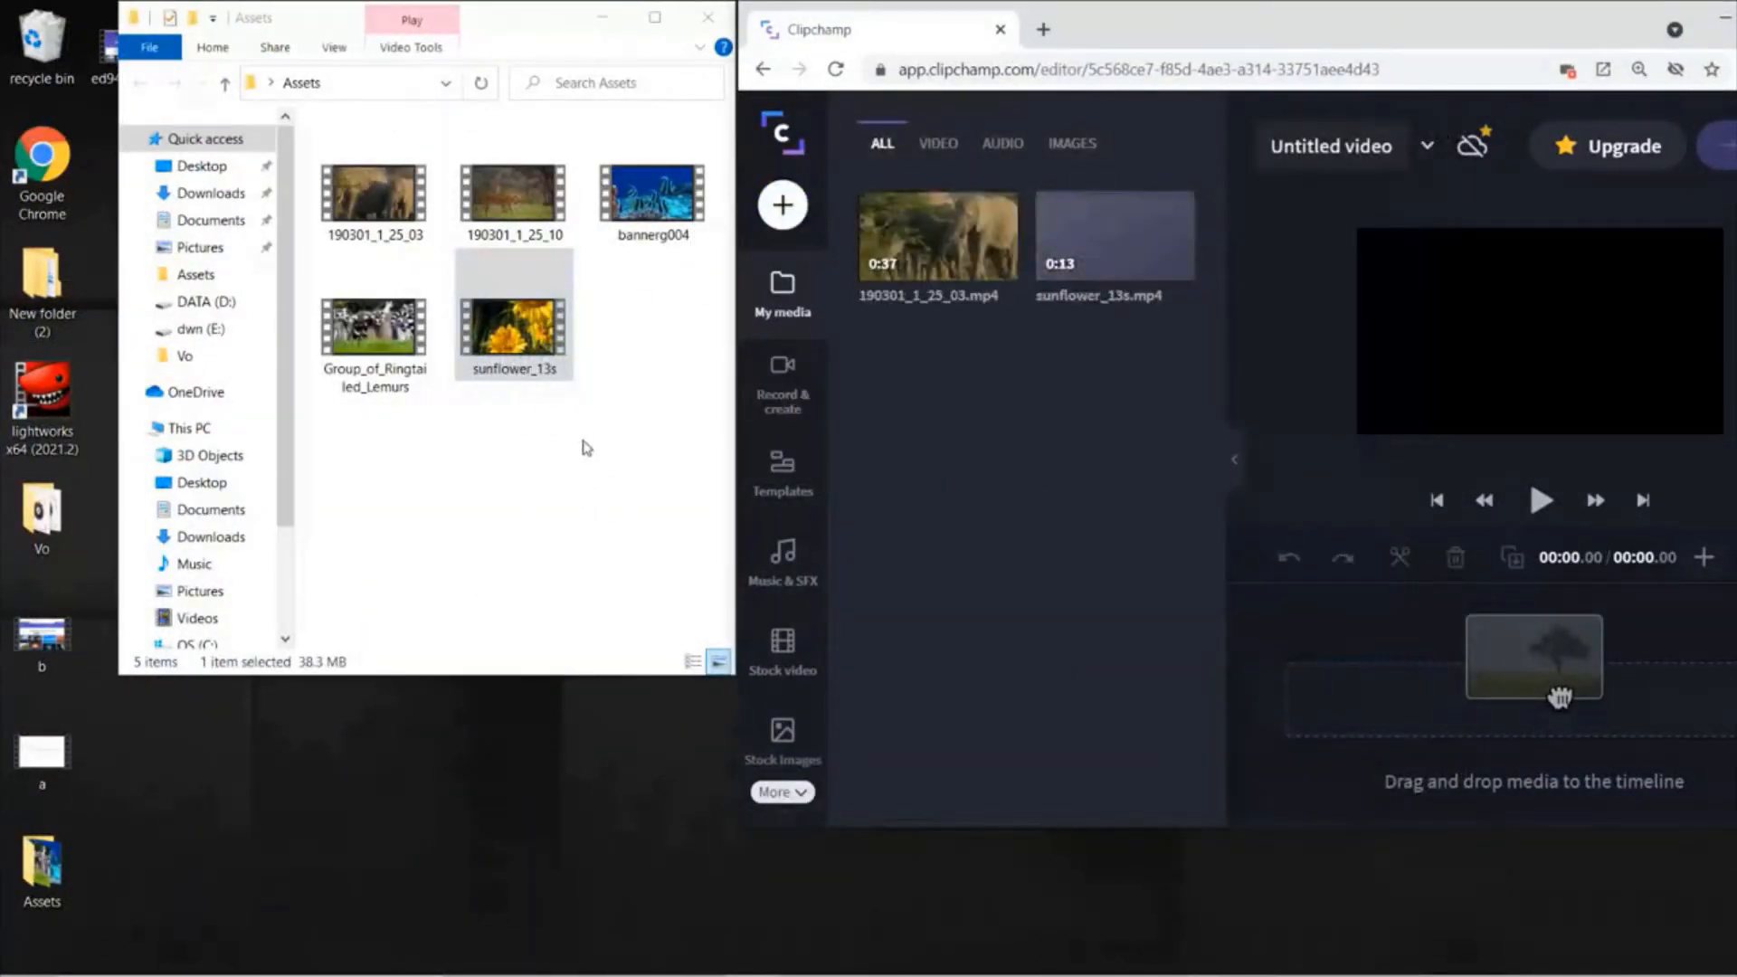
click(592, 447)
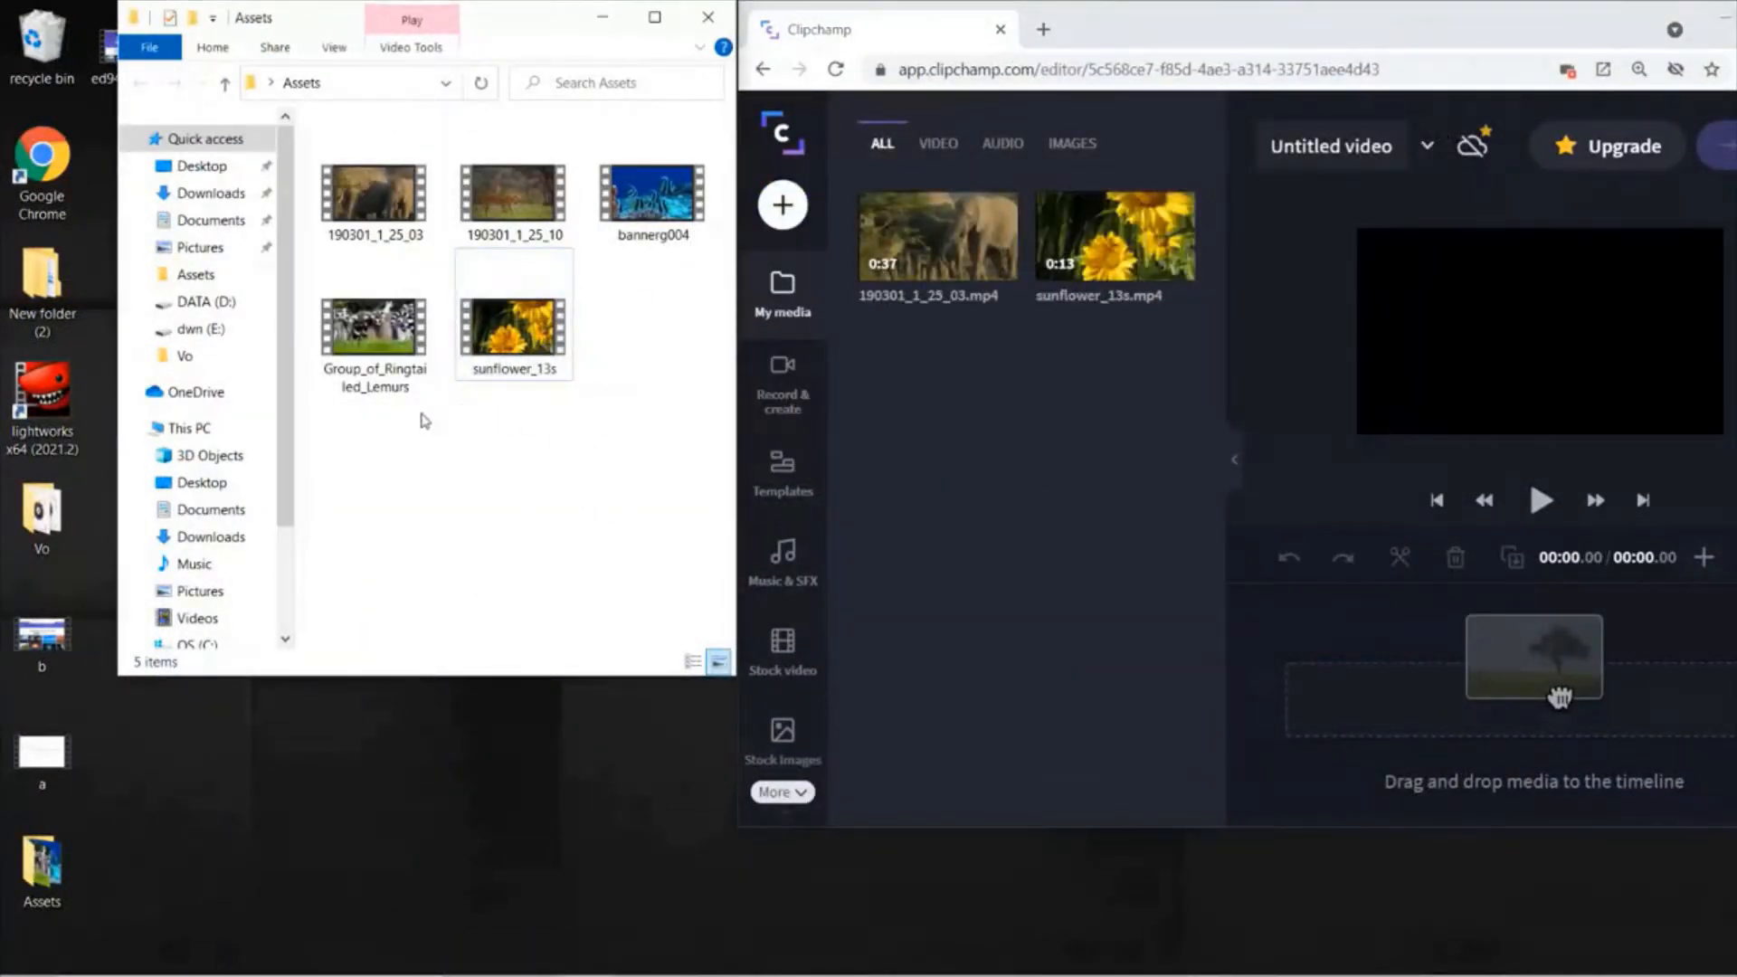
drag(657, 445, 367, 179)
drag(403, 347, 1137, 452)
drag(1516, 20, 1241, 31)
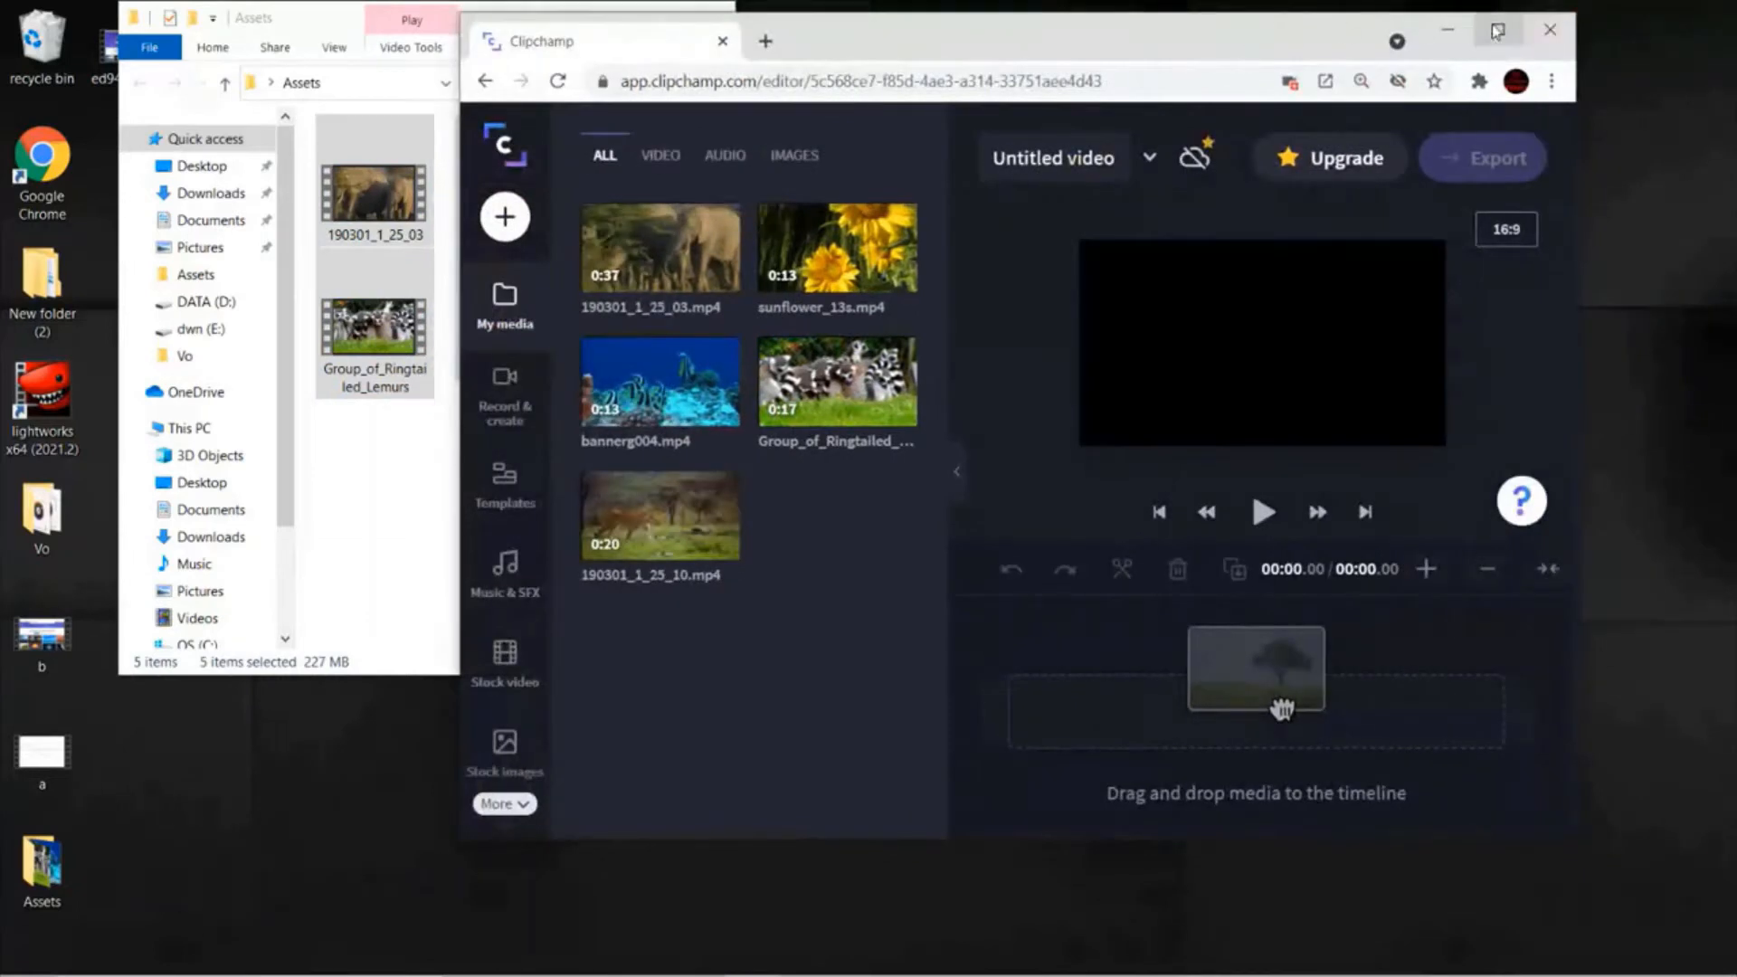
click(1509, 27)
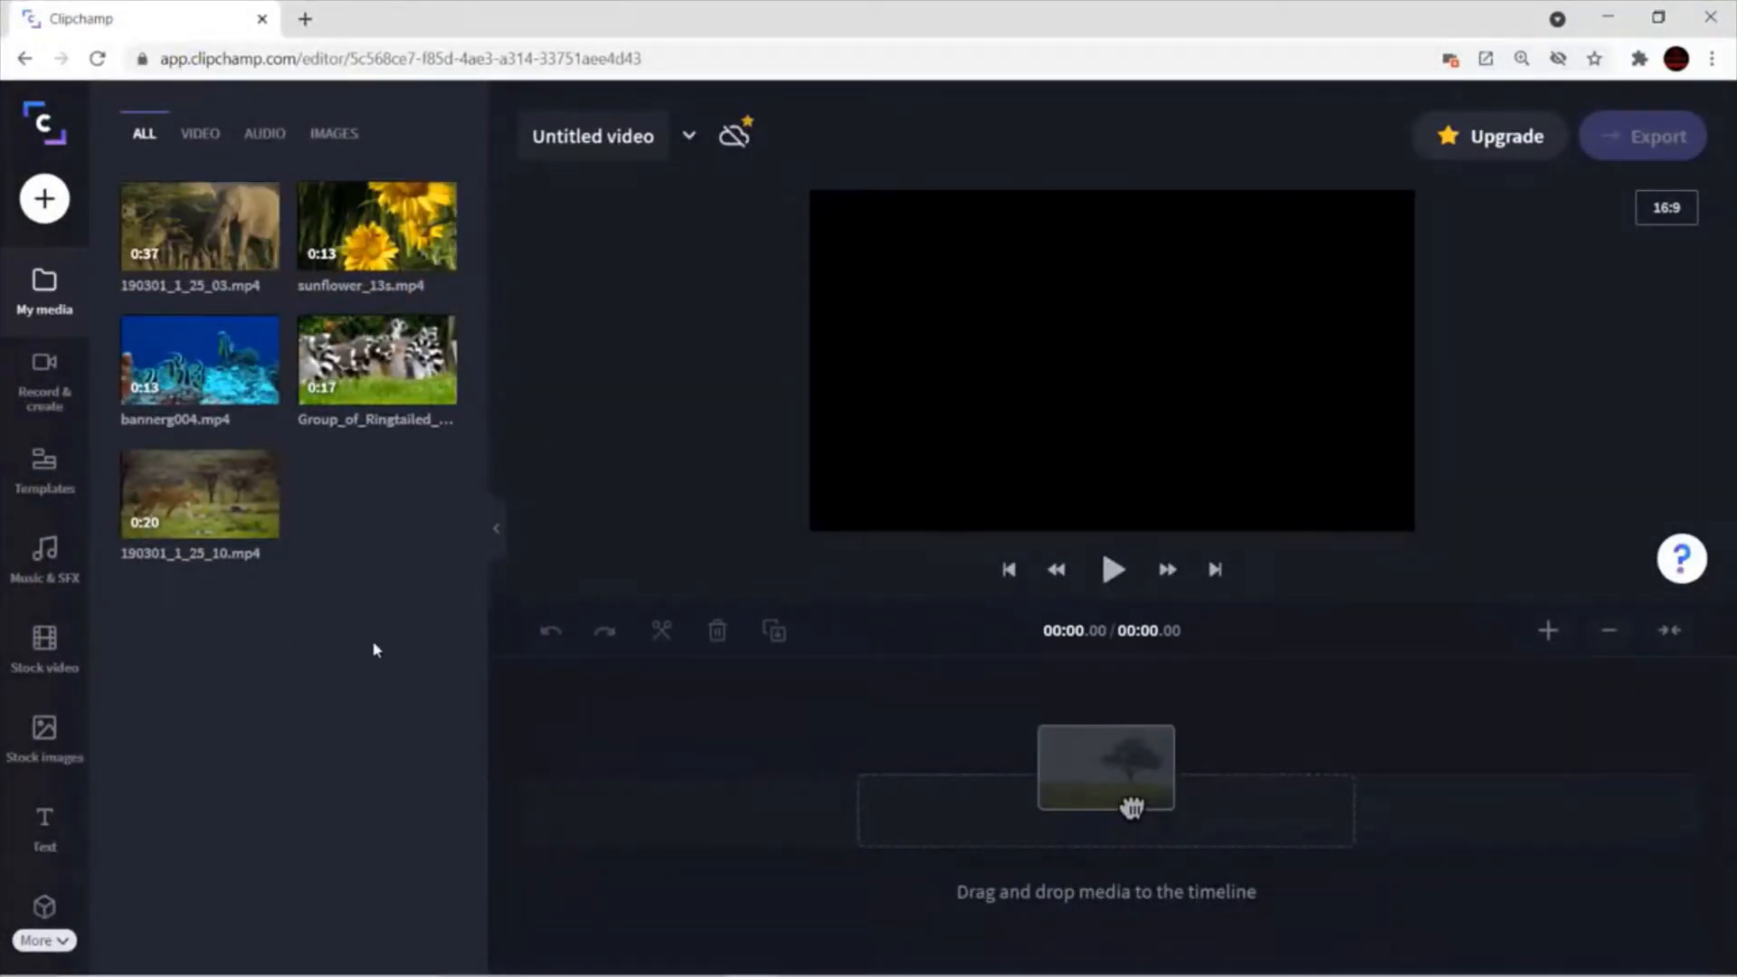
mouse_move(188, 238)
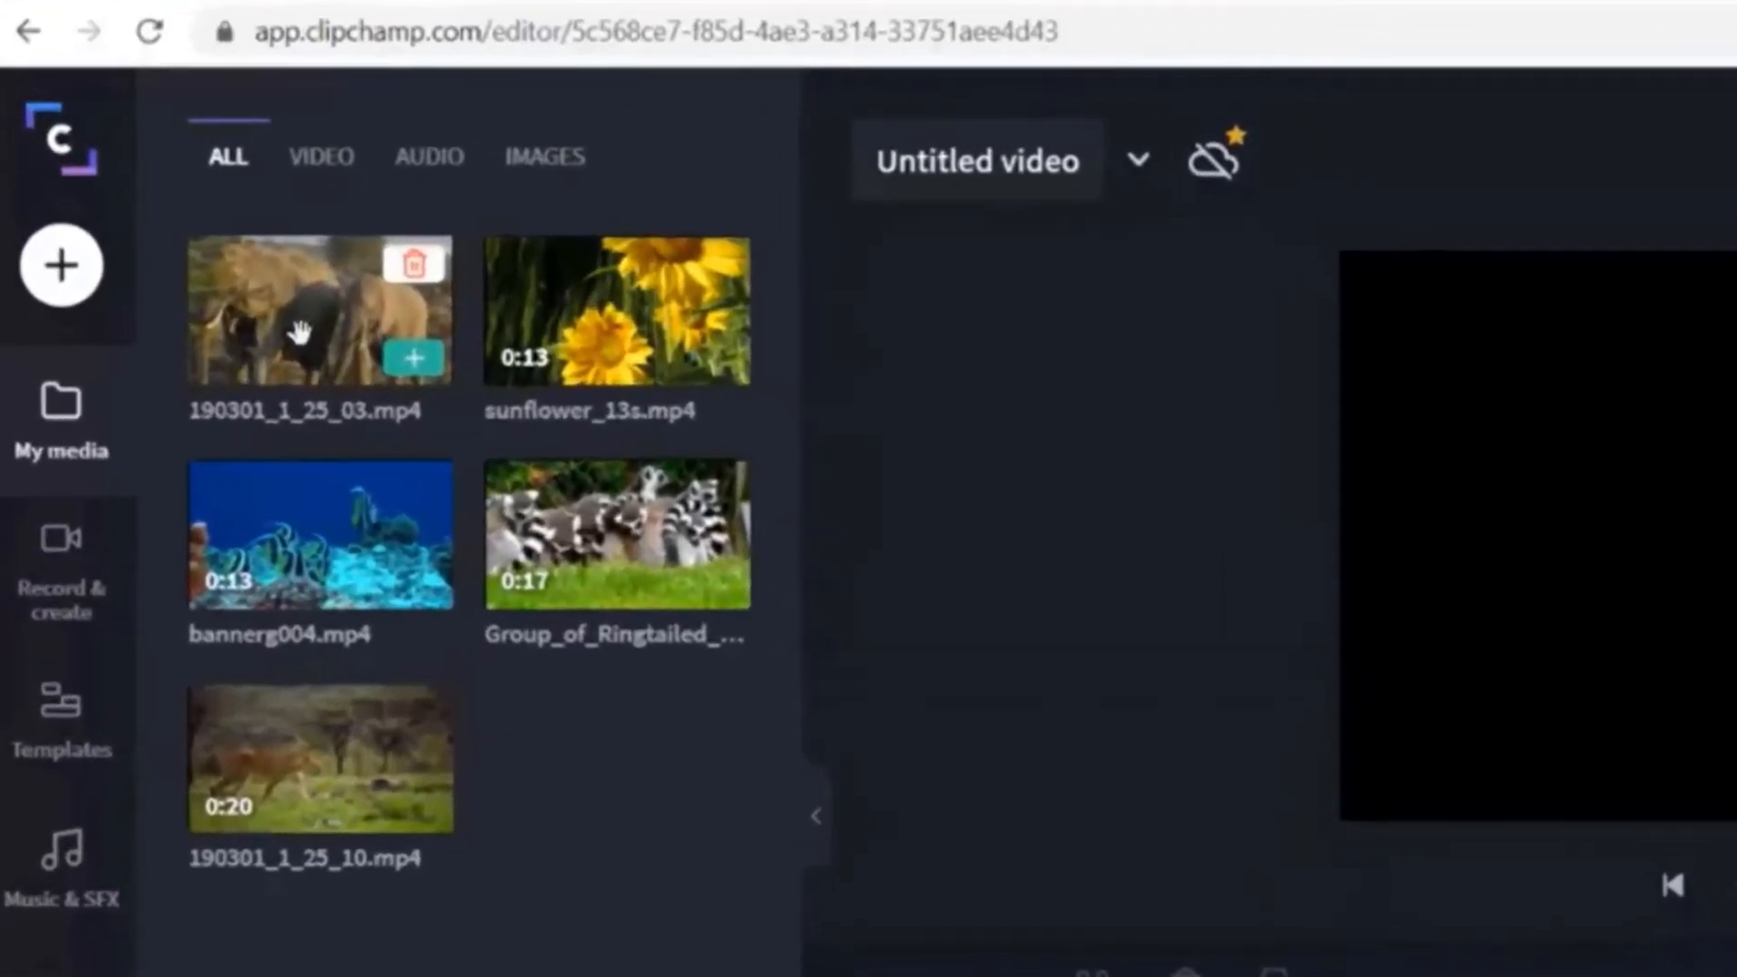
mouse_move(341, 550)
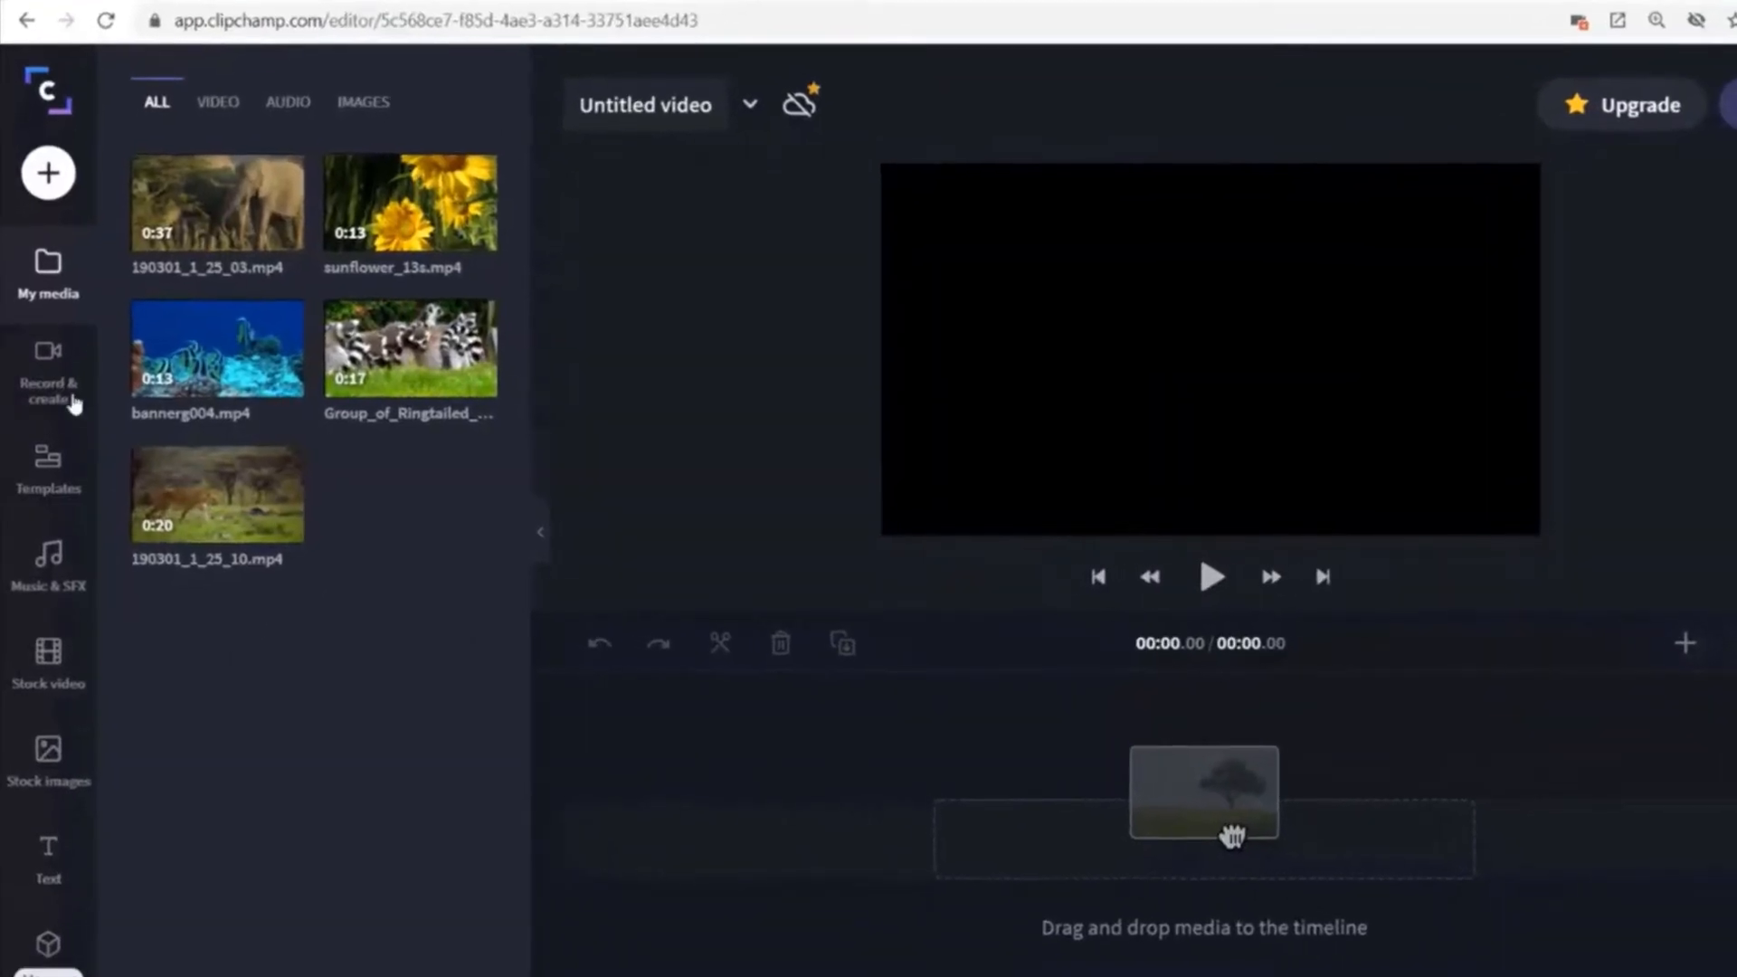
Start a screen recording that shares the entire screen, after checking the window and Chrome tab sharing options.
click(76, 404)
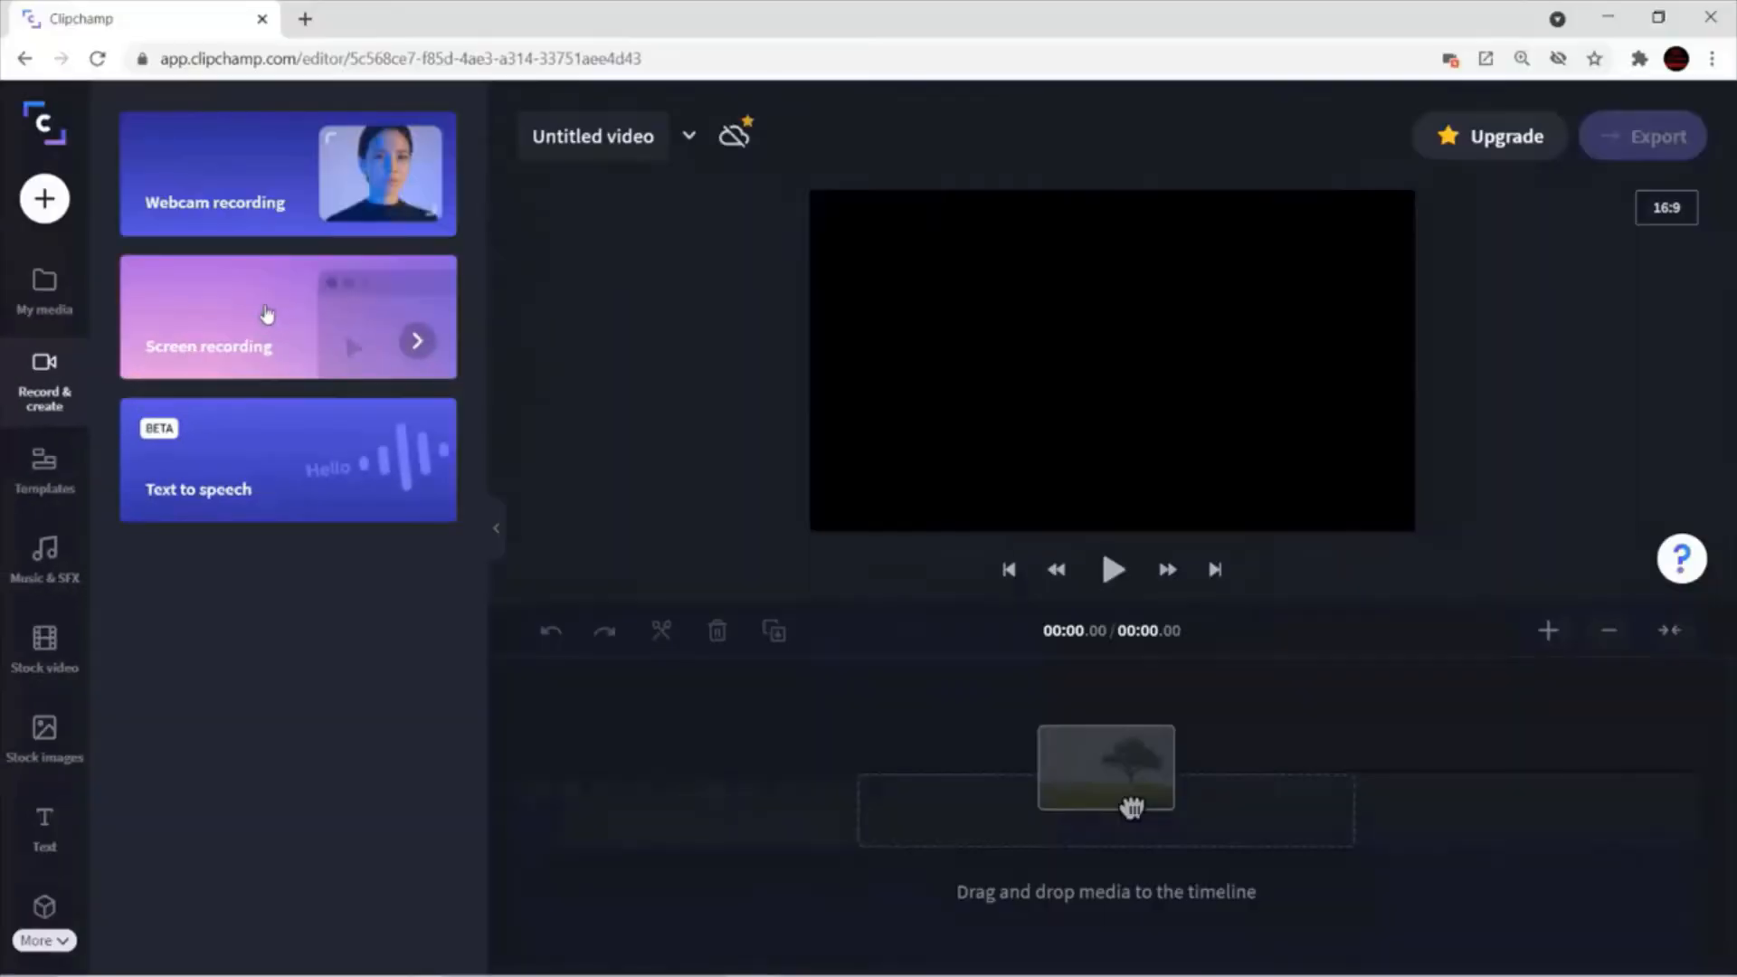
click(331, 265)
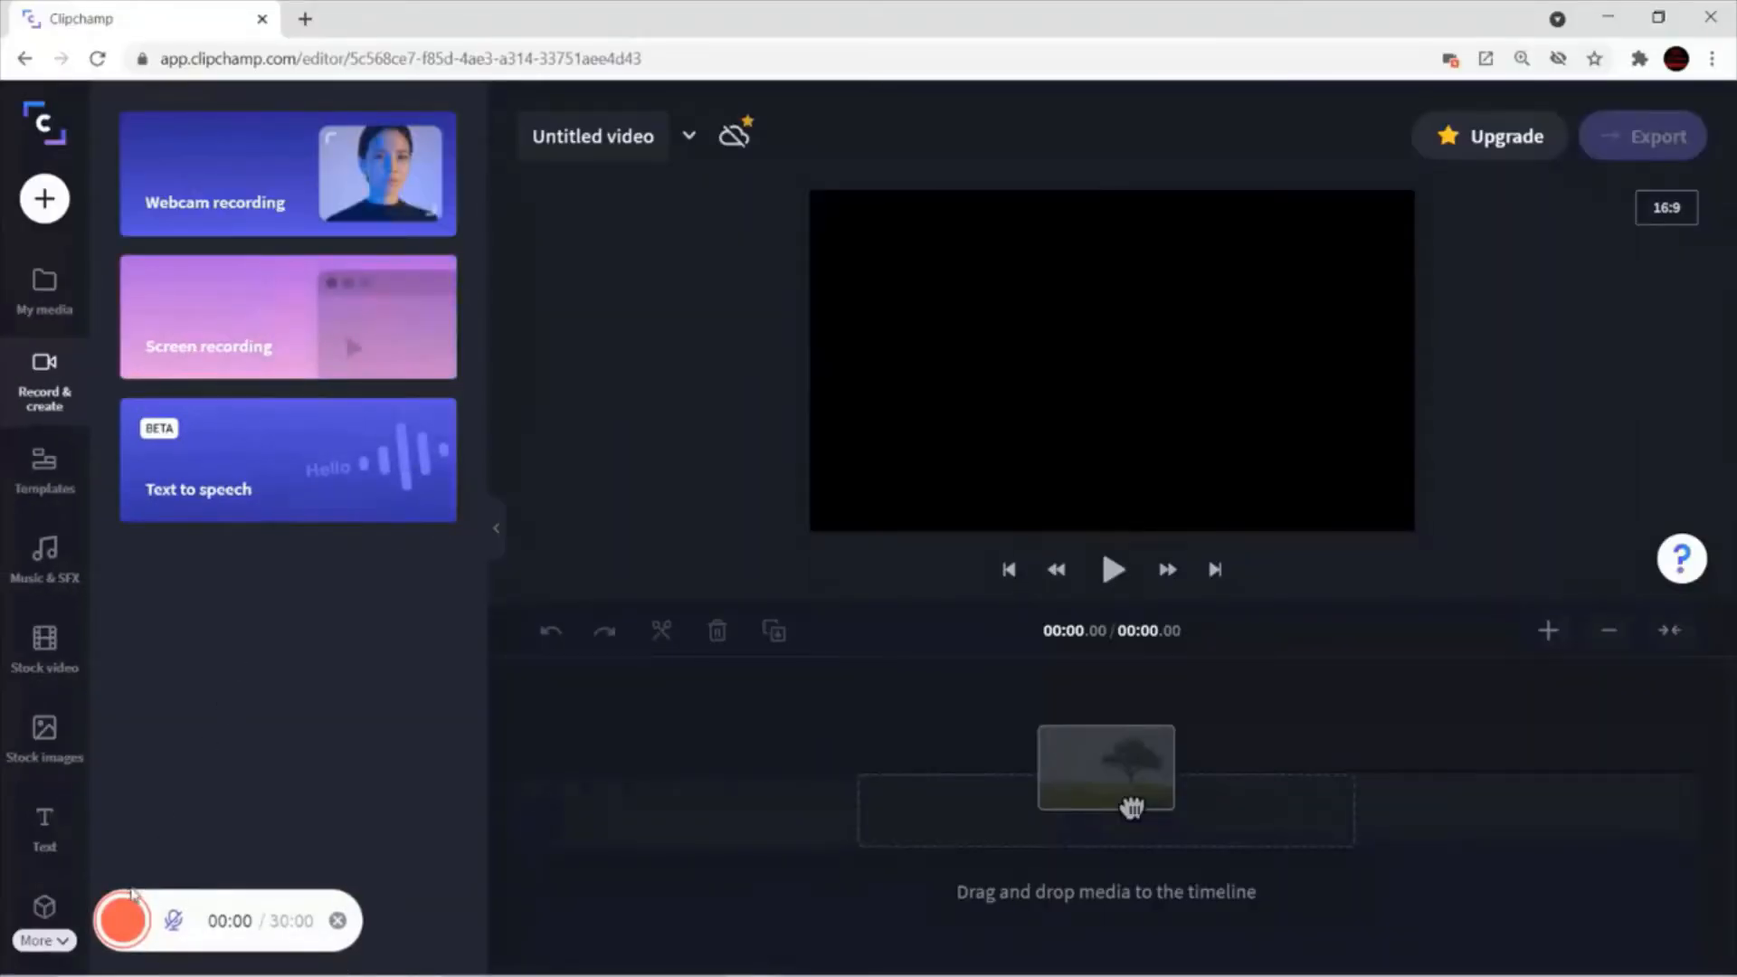
click(126, 931)
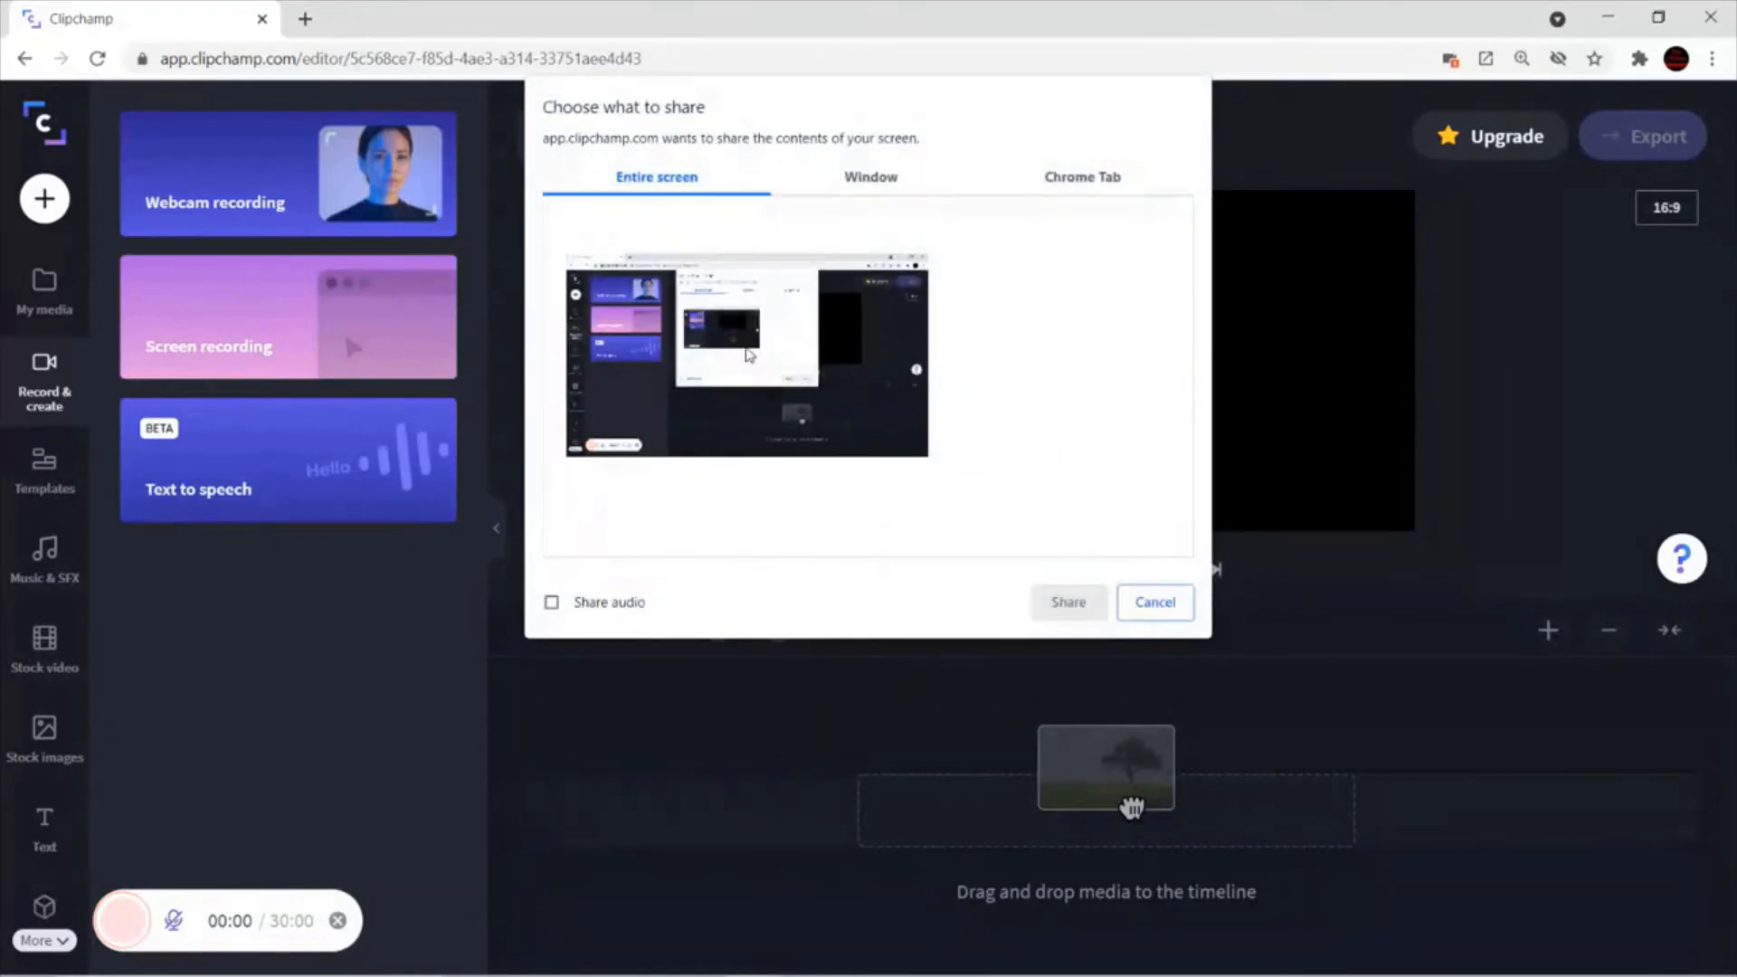
click(889, 185)
click(1077, 178)
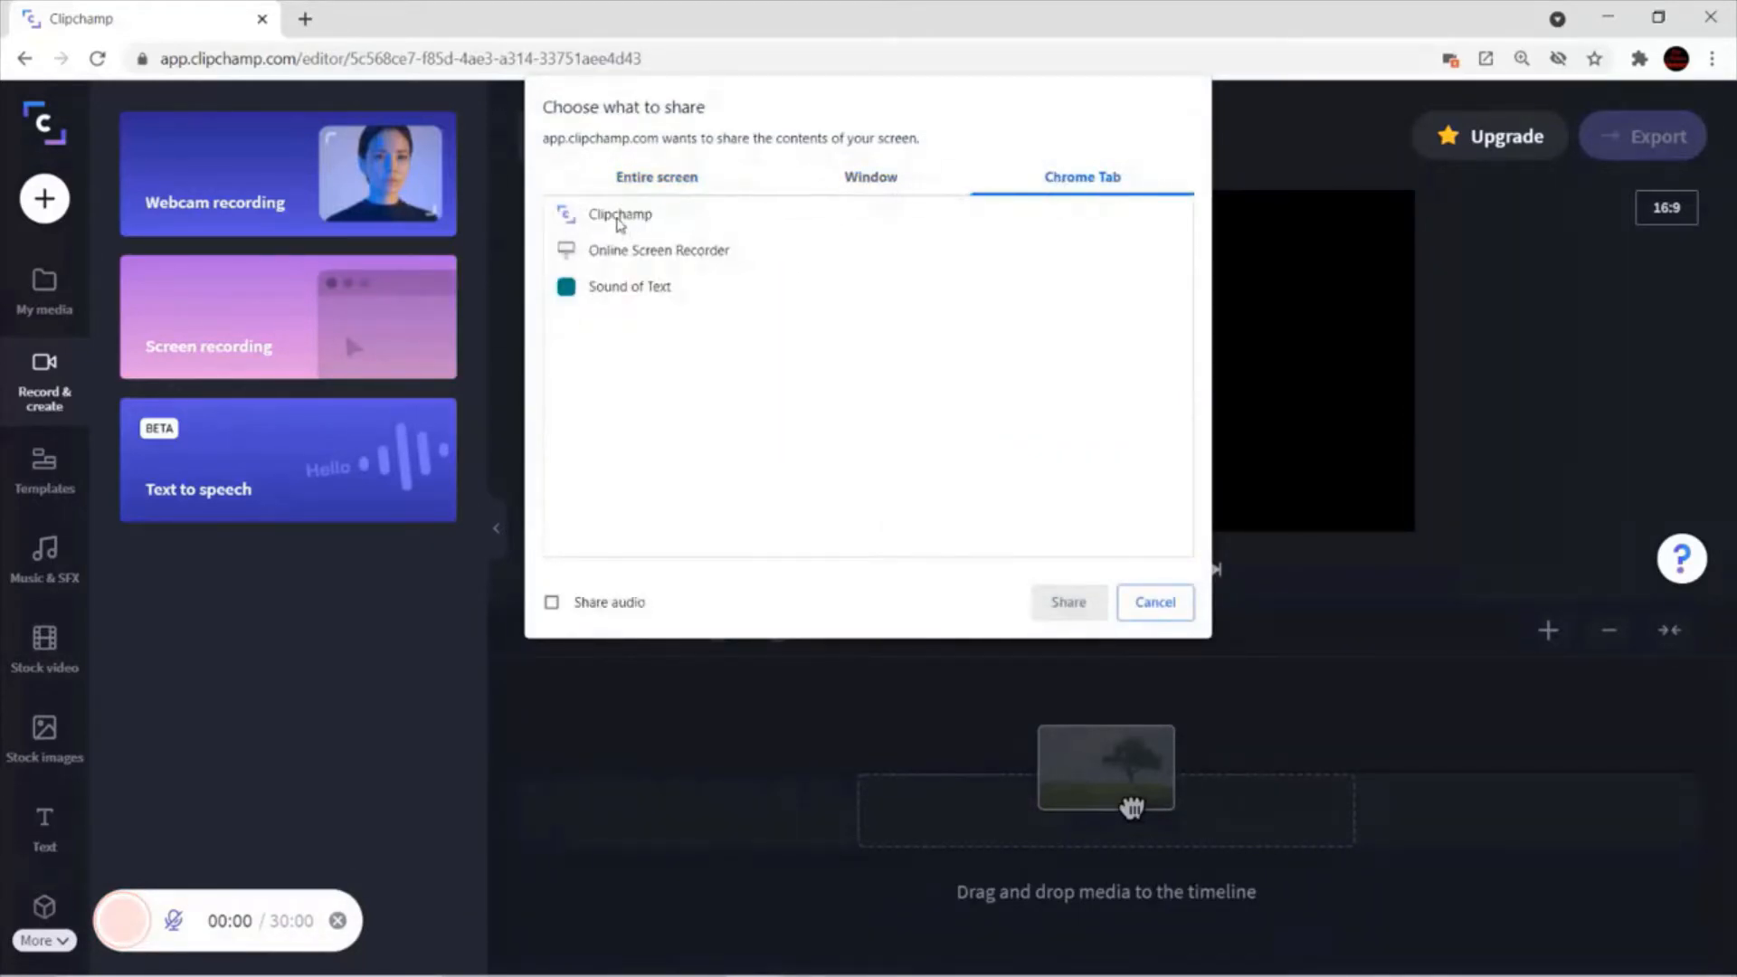
click(671, 185)
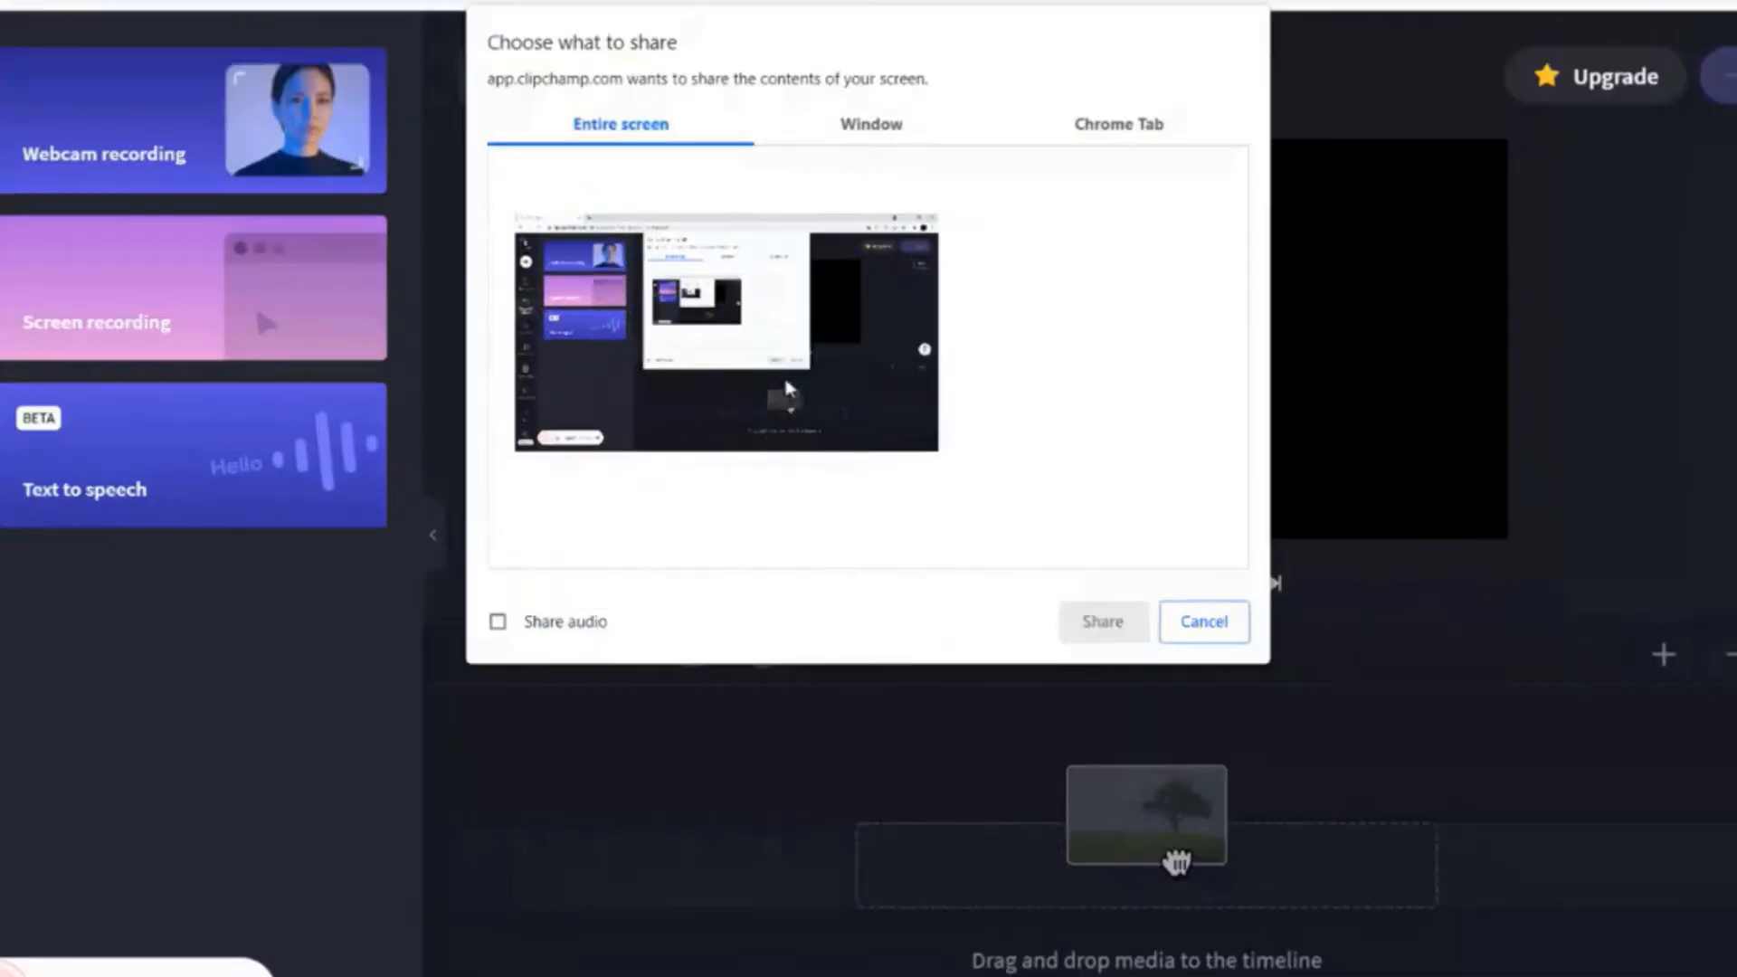
click(798, 402)
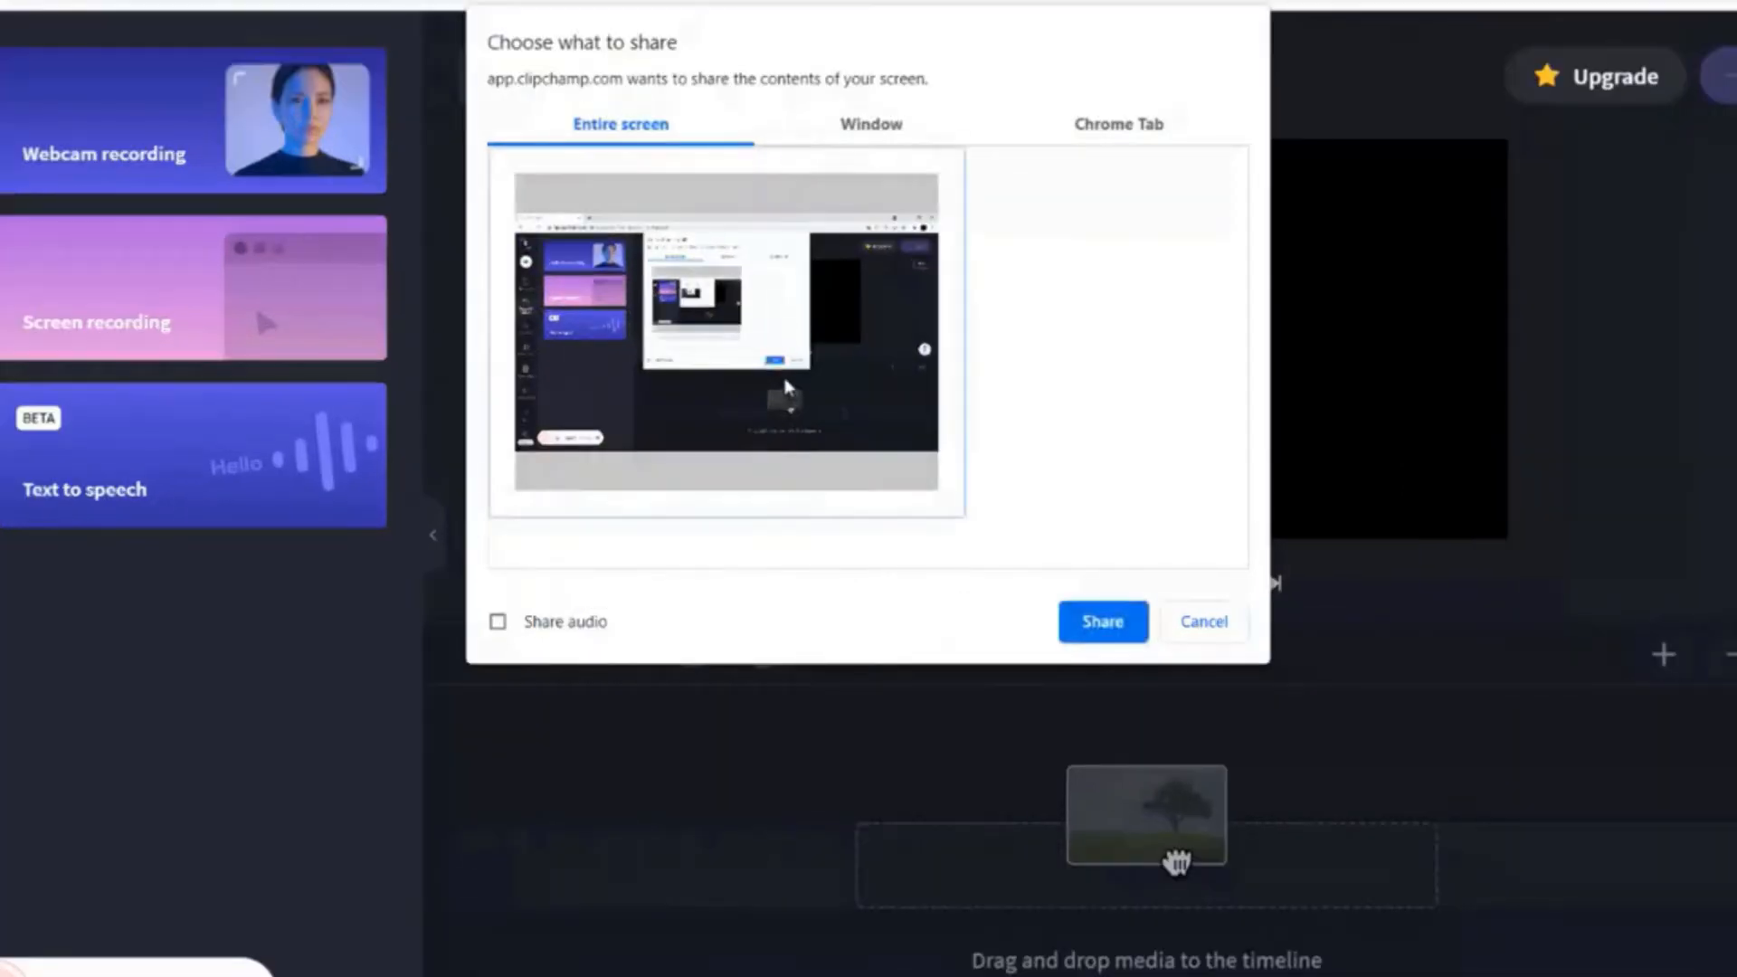
click(1102, 624)
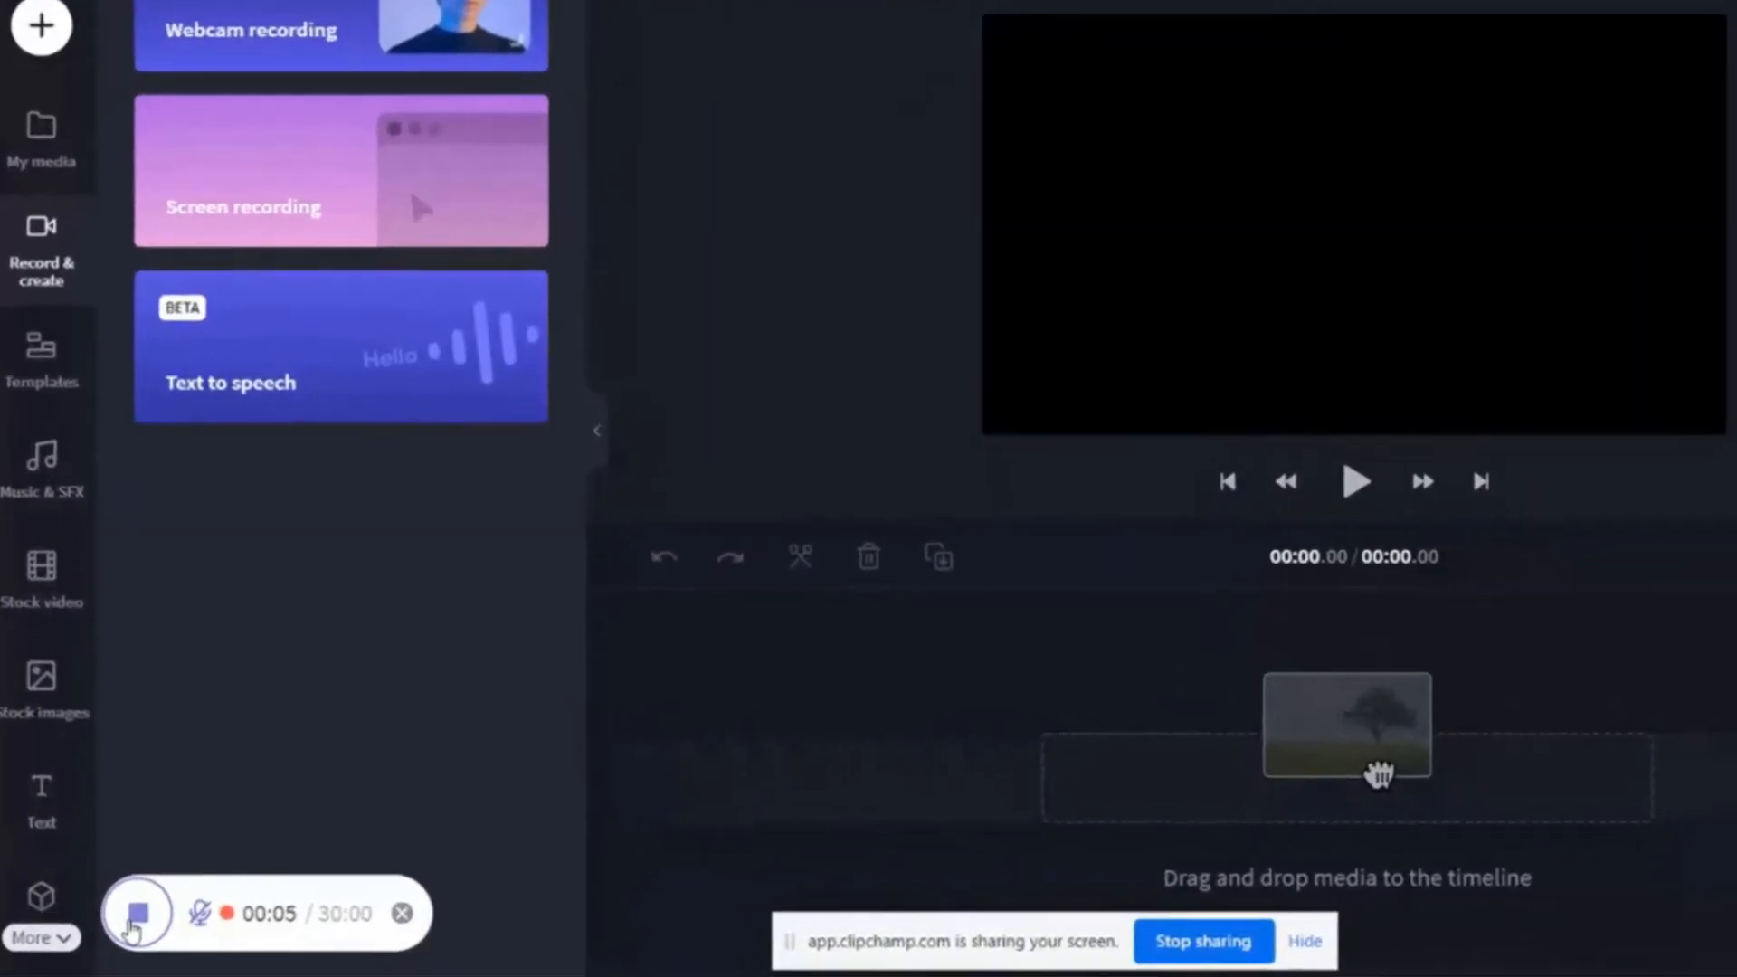
Stop the screen recording, review its preview and add it to the project.
click(121, 921)
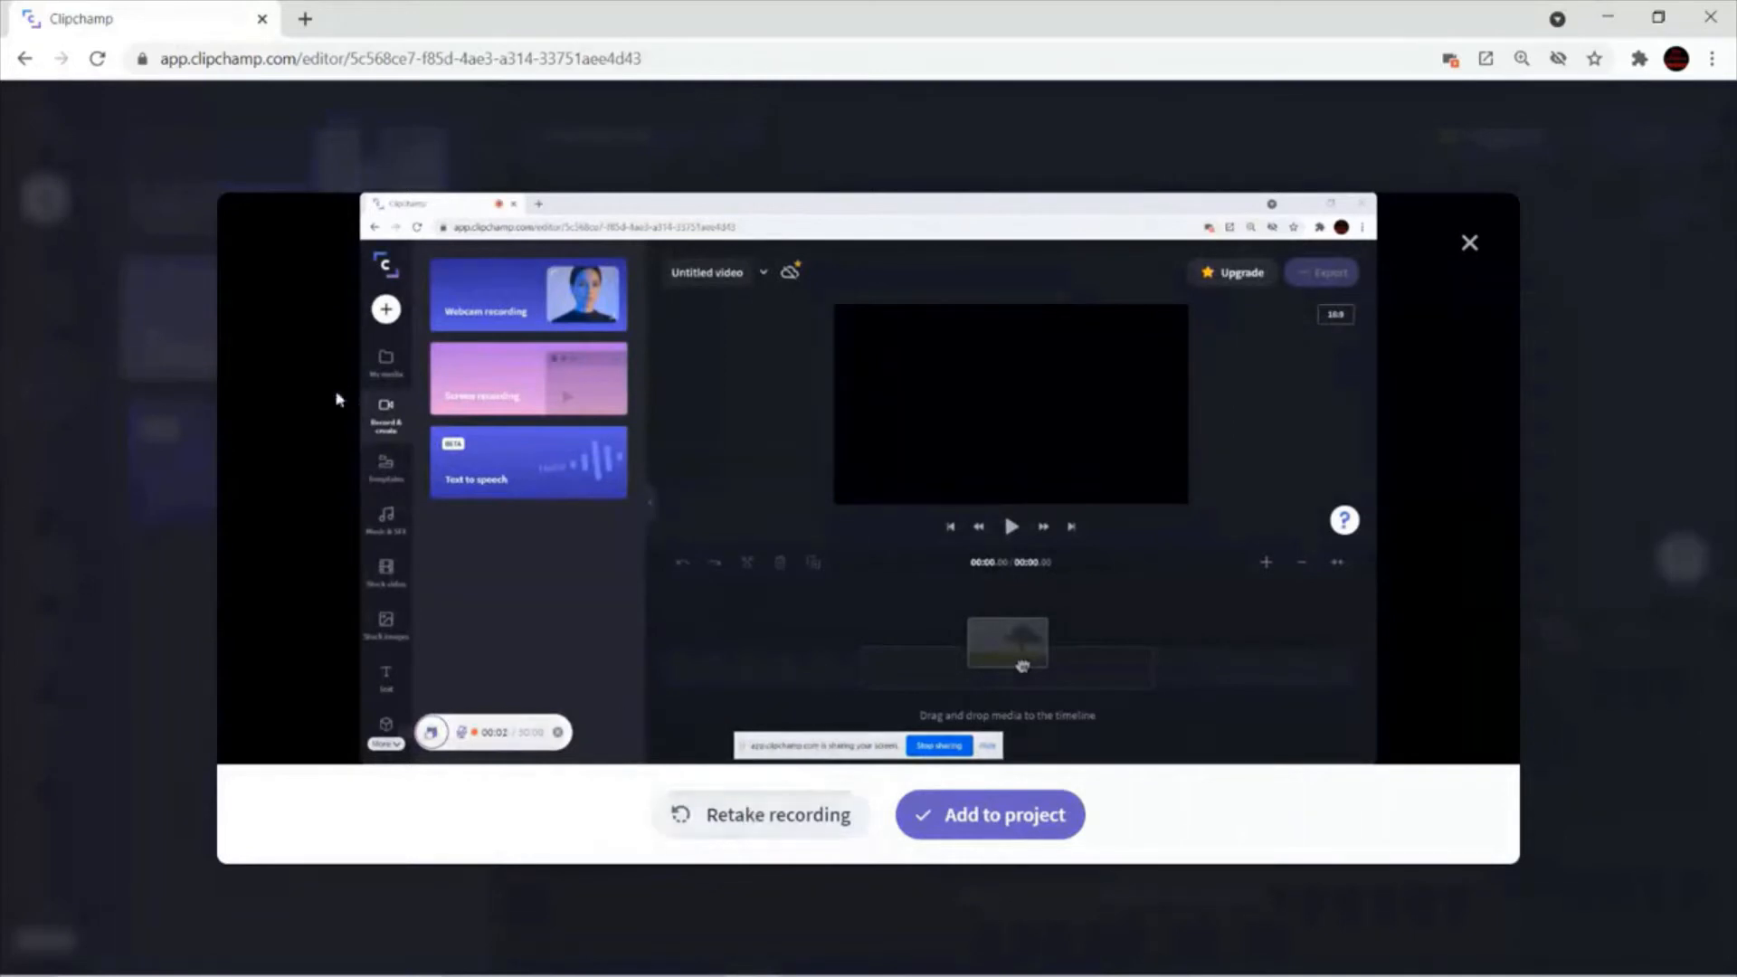
mouse_move(1001, 496)
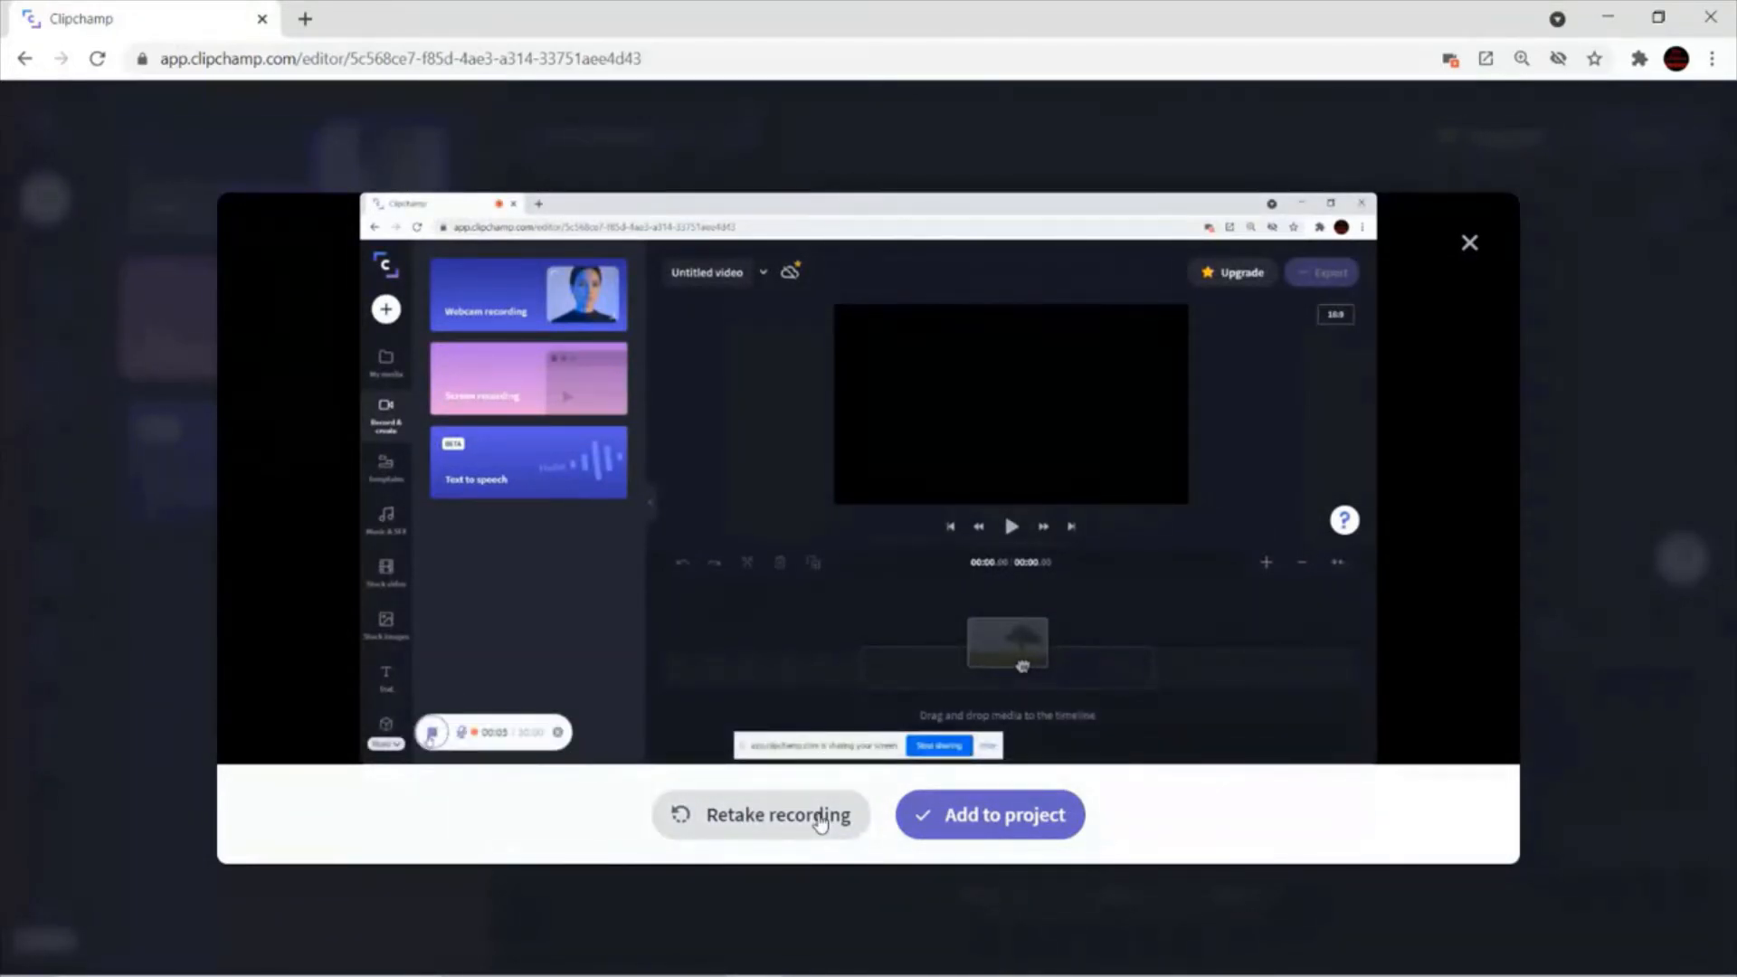
click(1015, 819)
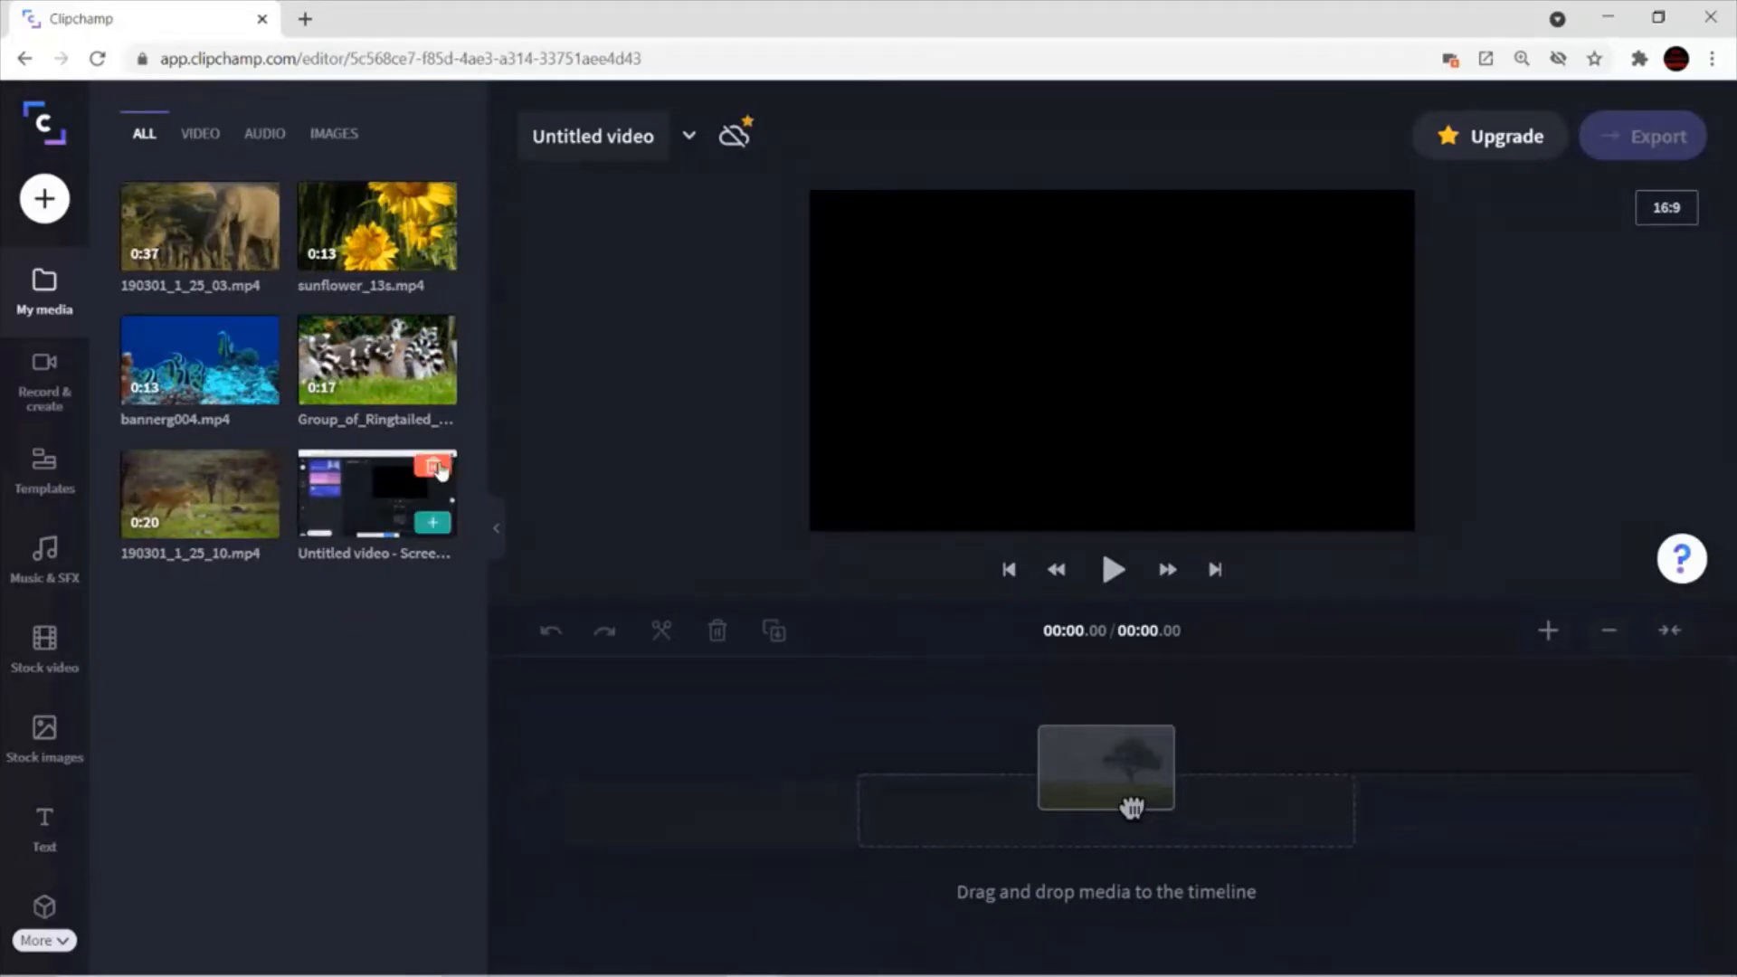
Delete the screen recording from the project's media library and confirm the removal.
click(440, 468)
click(1035, 611)
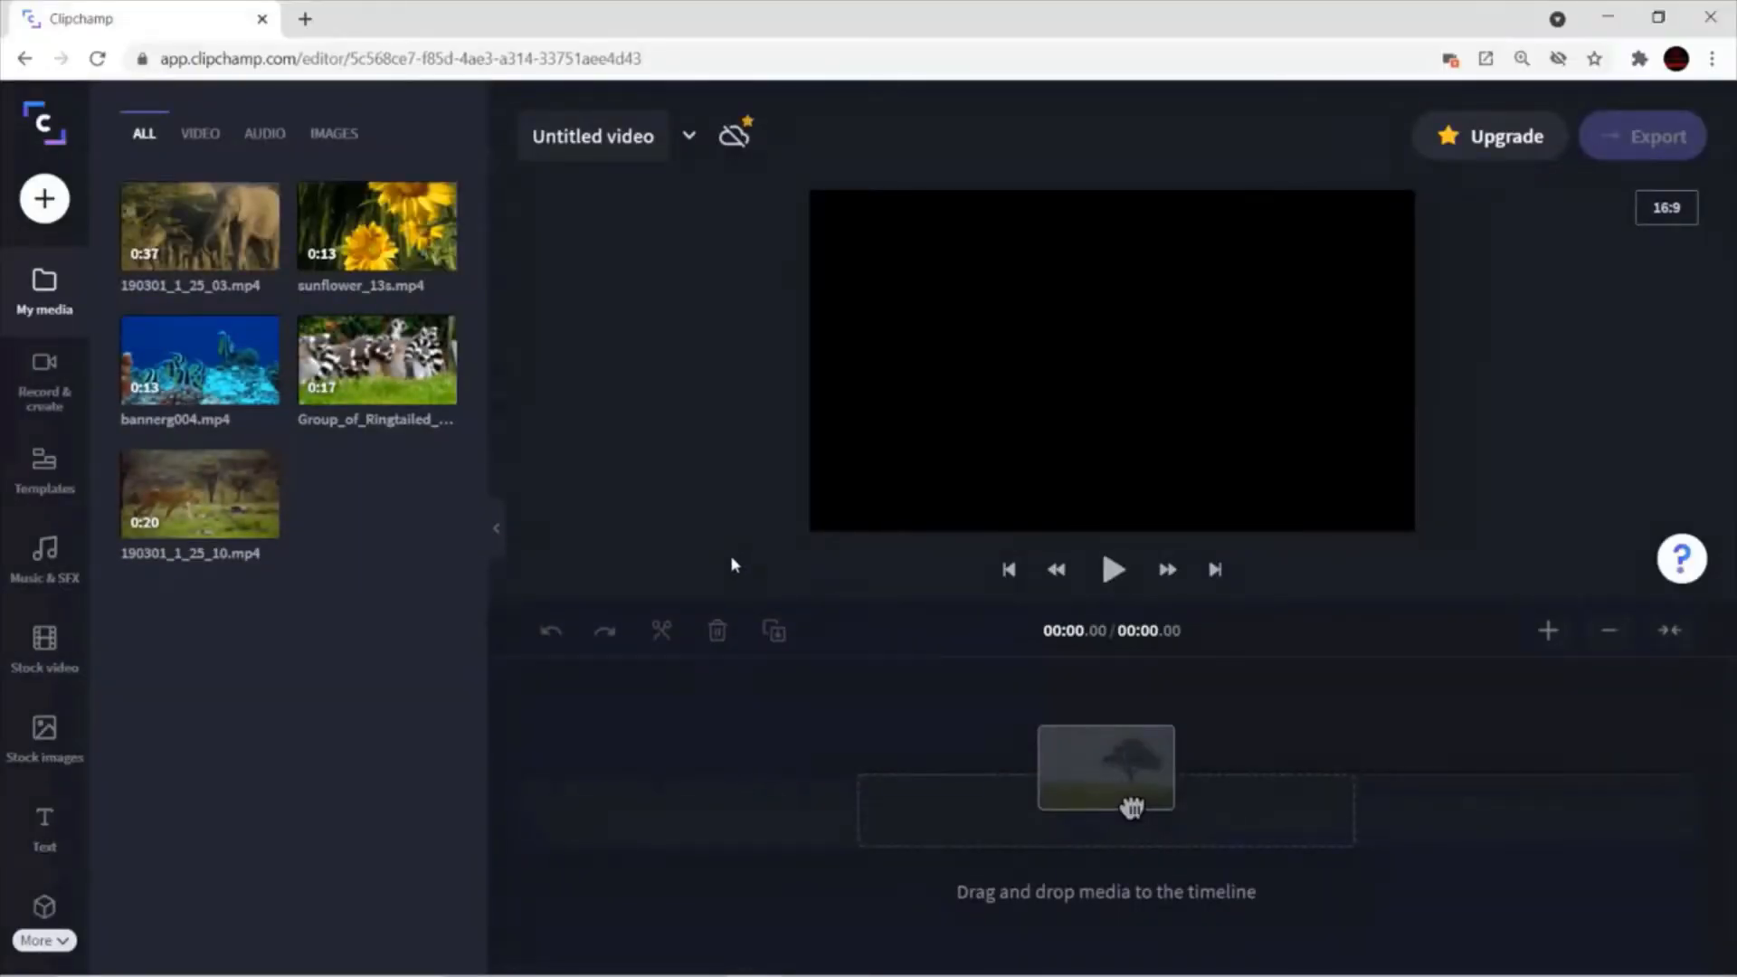
Check the project's media by video, audio and image type, and return to the list of all media.
click(192, 136)
click(268, 136)
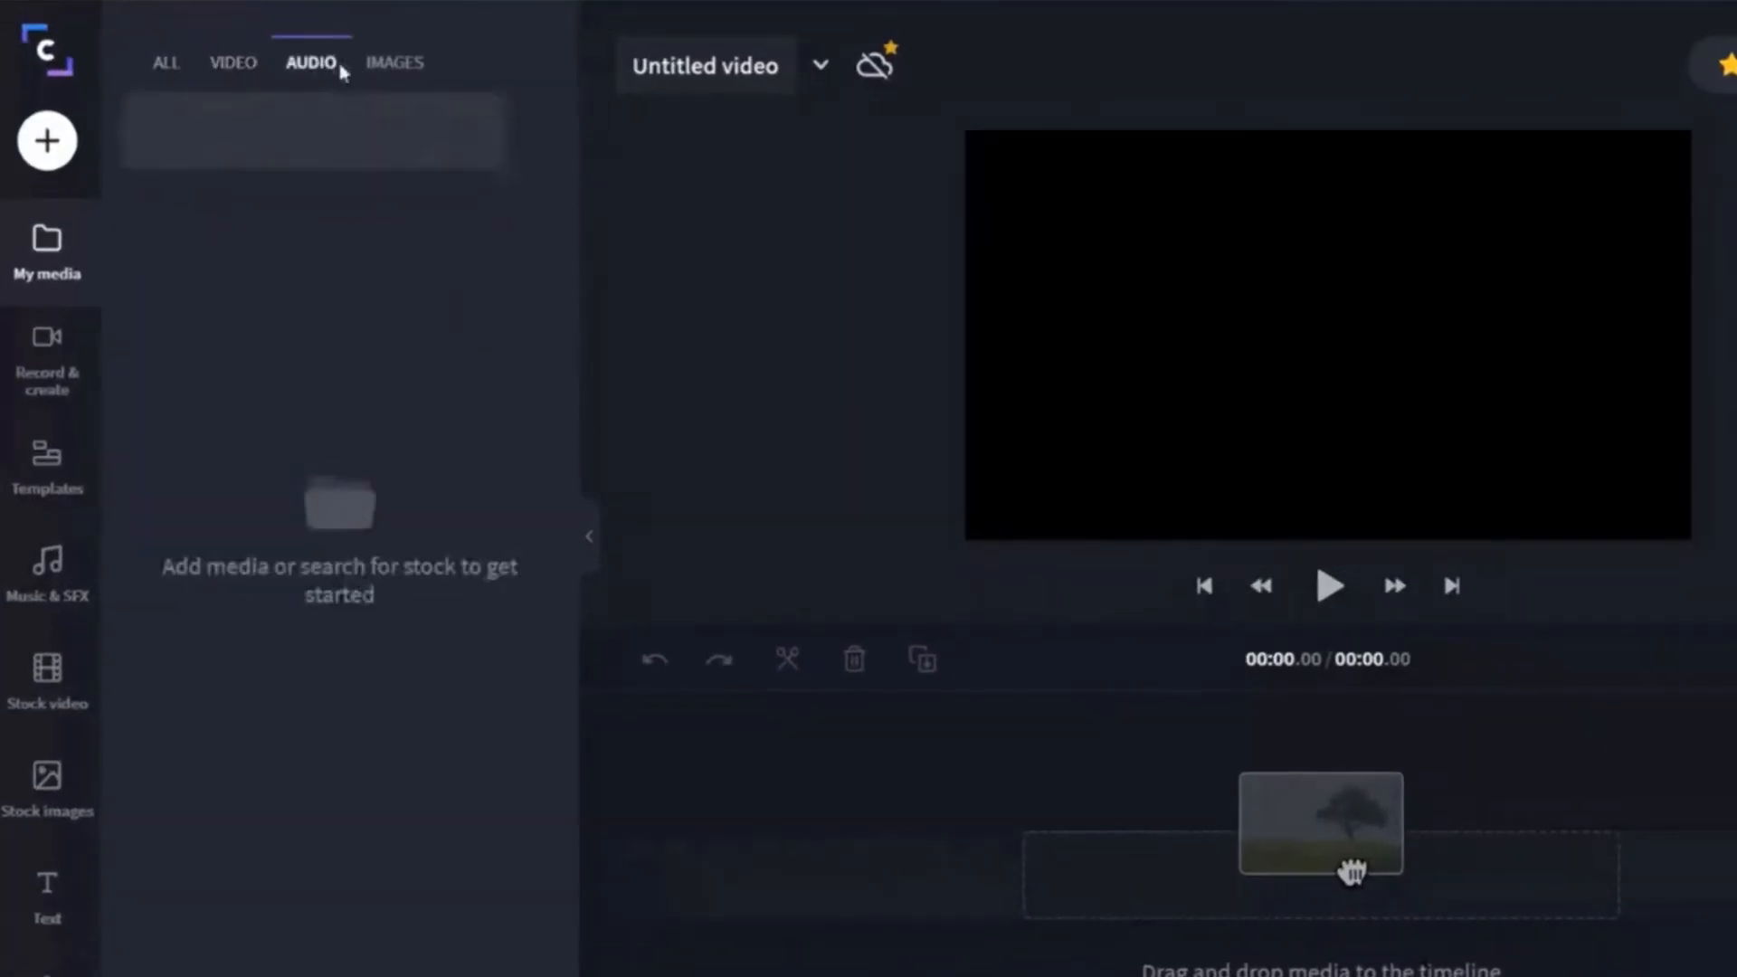
click(395, 62)
click(312, 63)
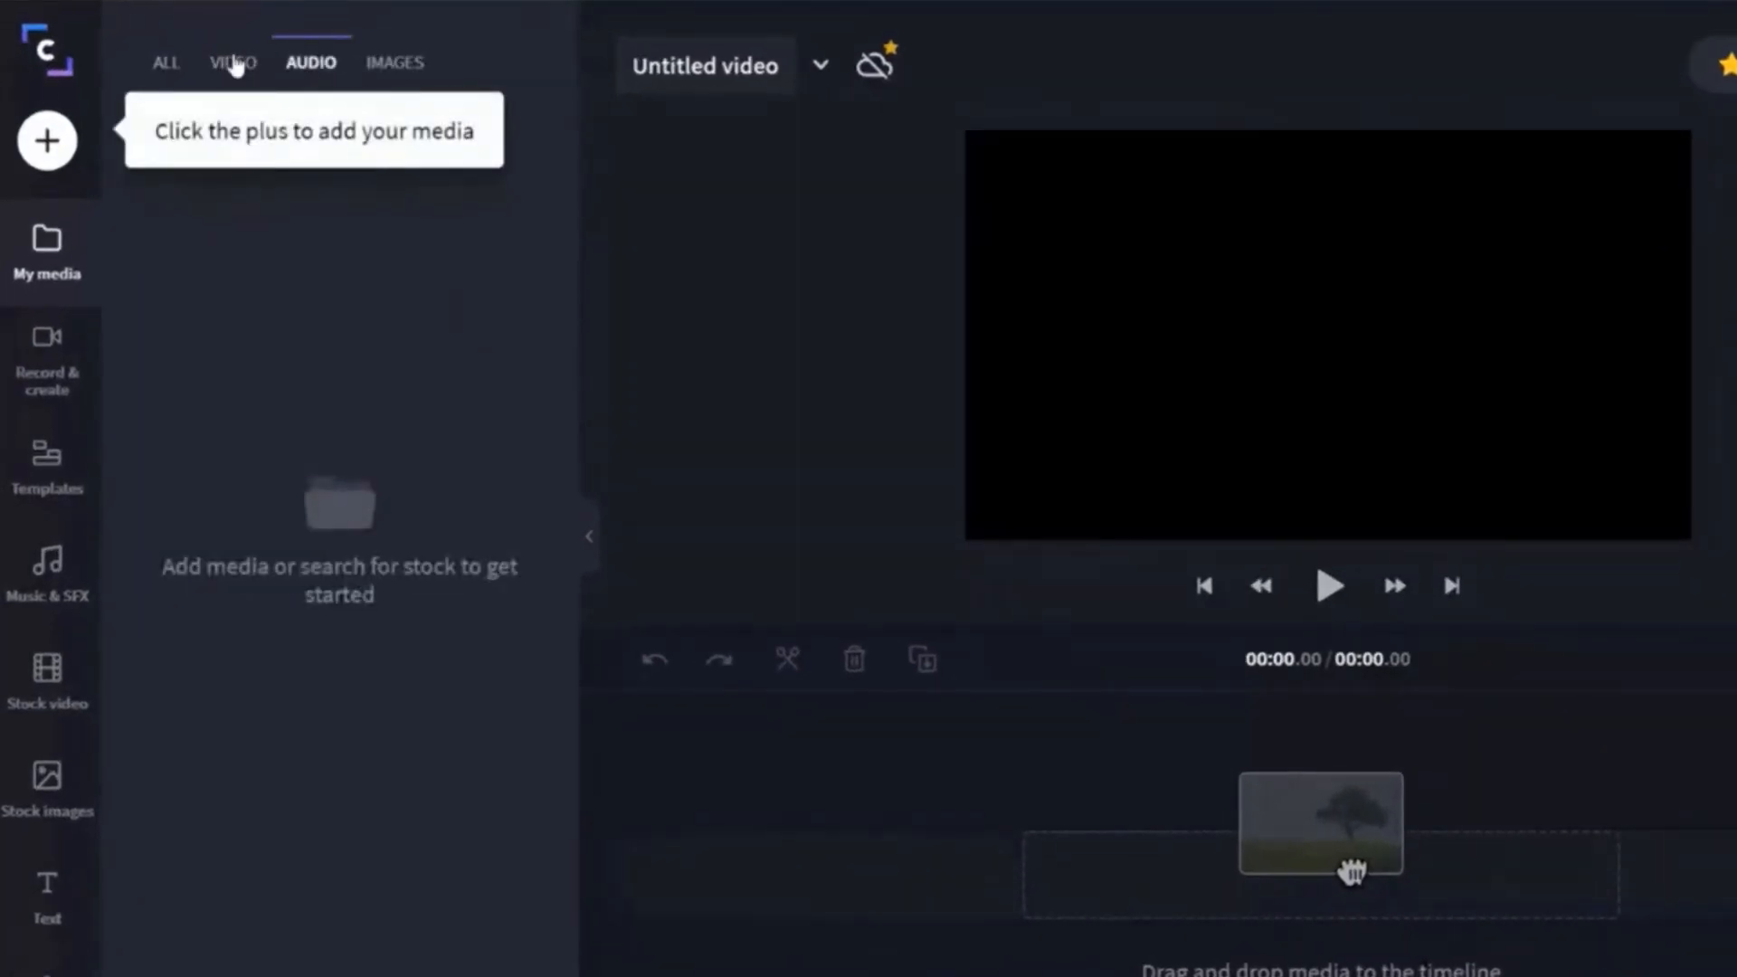
click(233, 63)
click(166, 64)
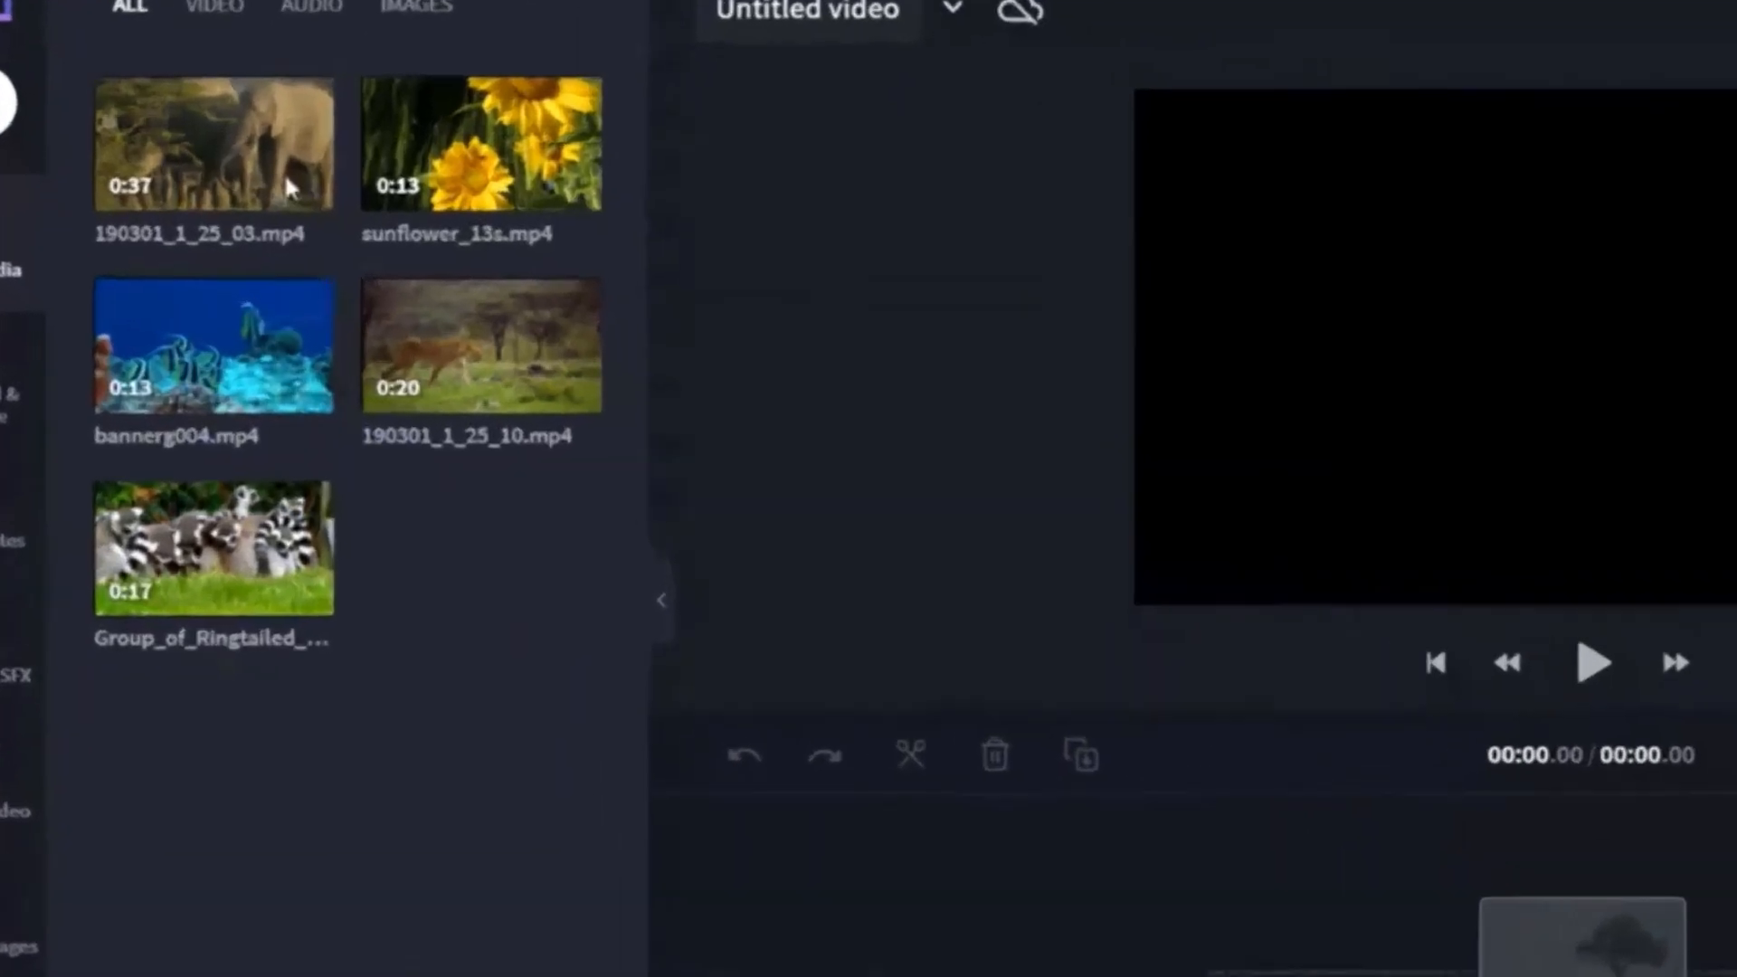
Add the elephant clip 190301_1_25_03.mp4 to the timeline and place sunflower_13s.mp4 directly after it.
mouse_move(250, 254)
click(303, 163)
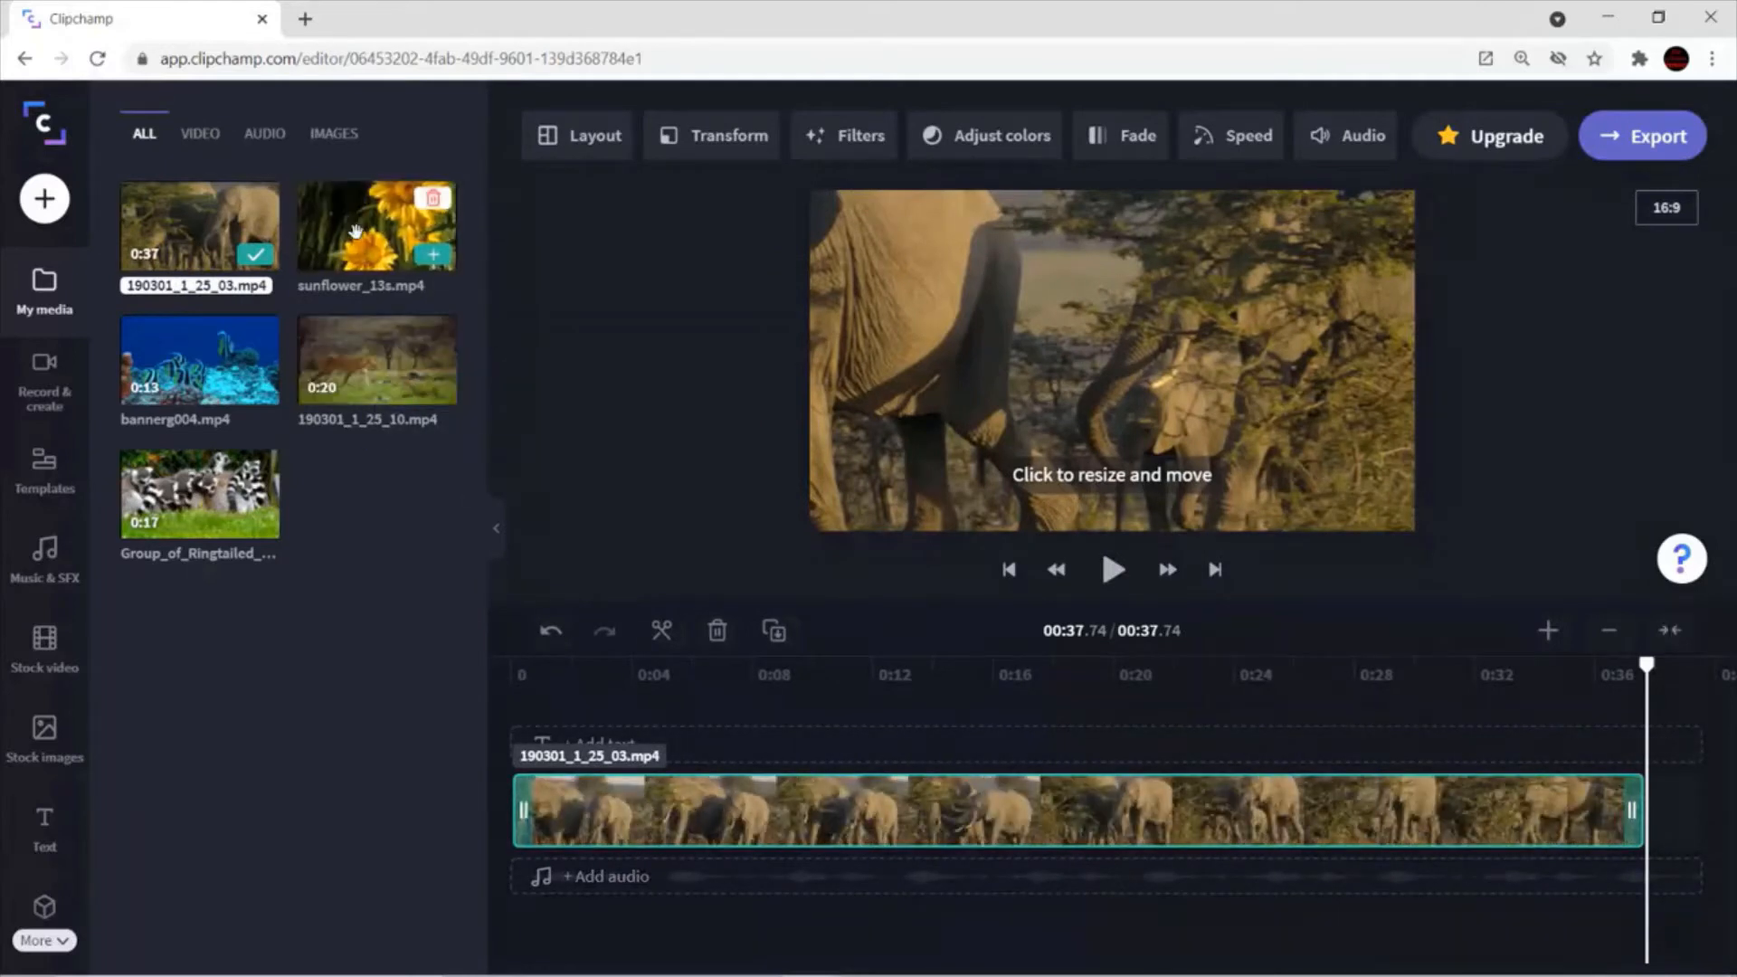
drag(376, 226, 1538, 807)
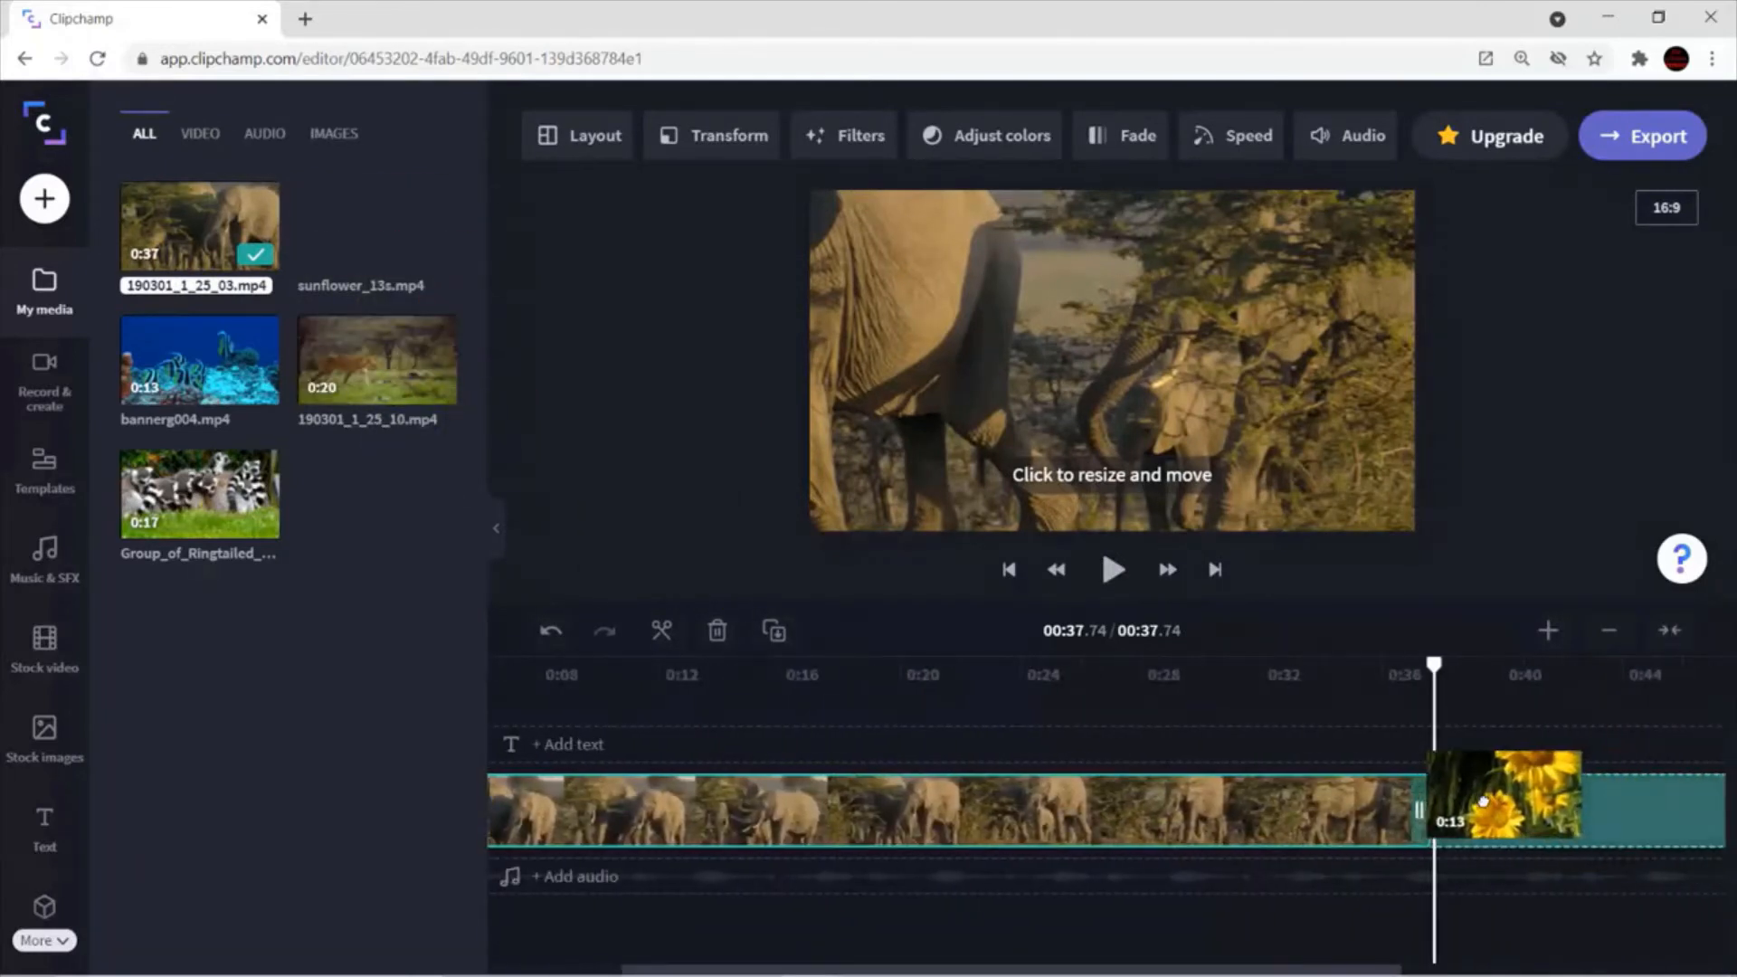
Scrub through the two clips on the timeline and preview the video from about 0:34.
drag(1427, 666, 1114, 692)
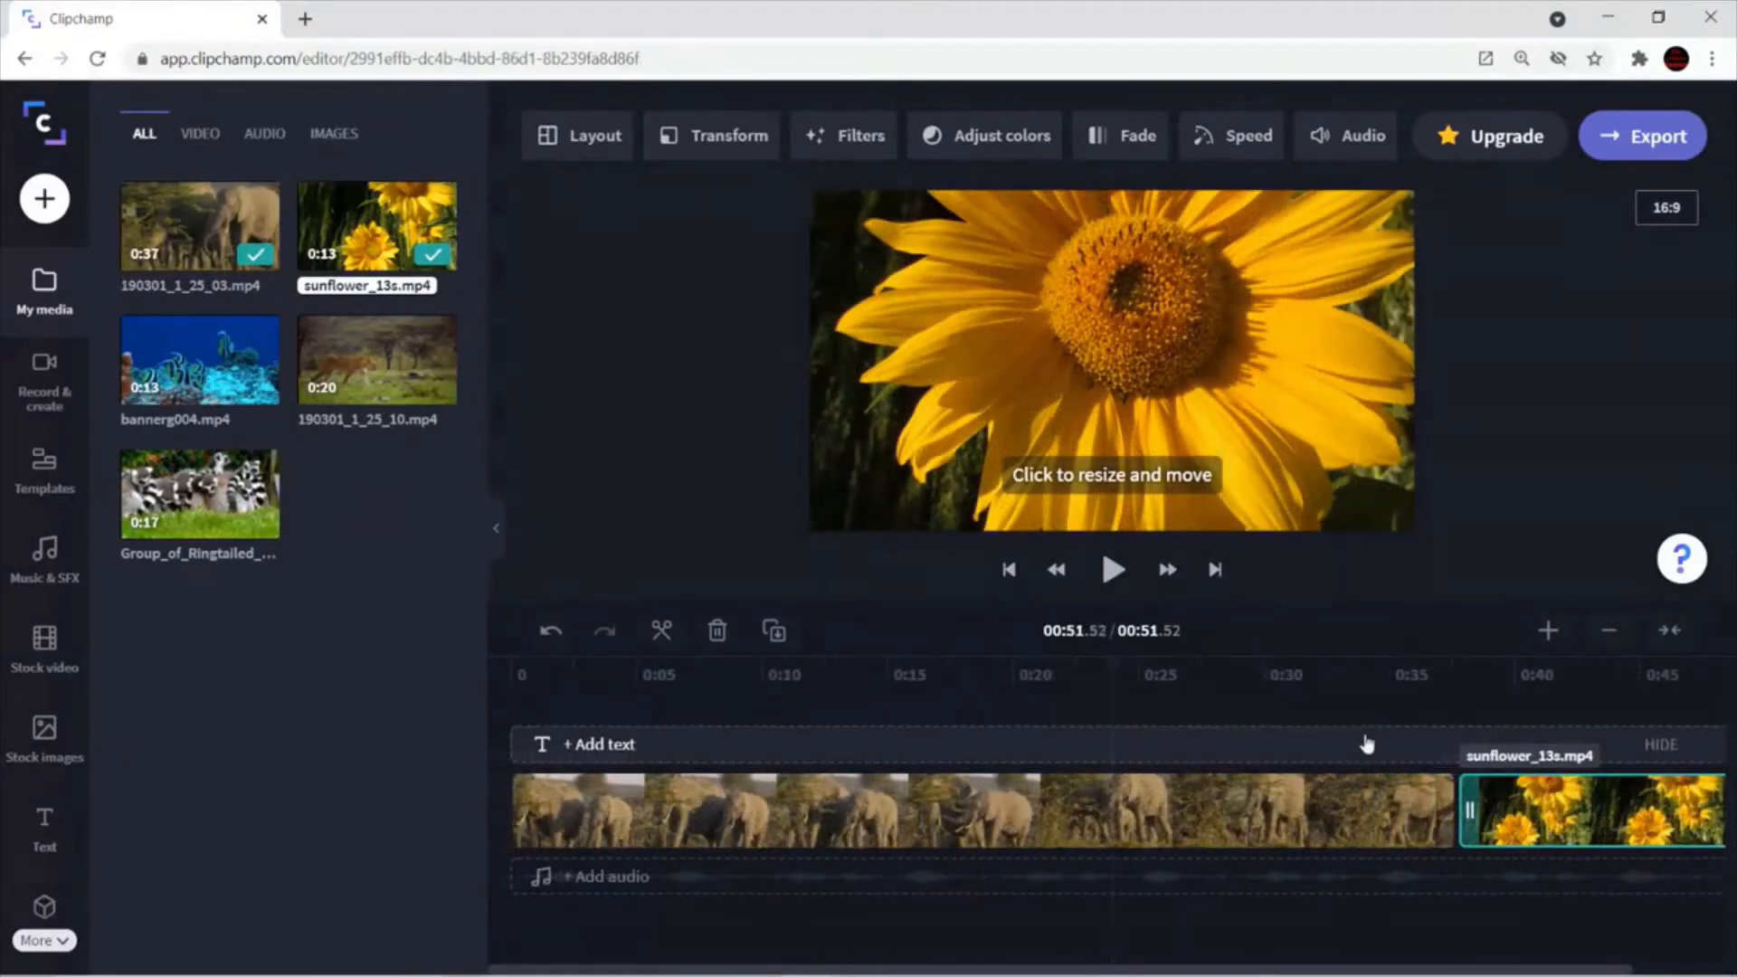
click(1366, 745)
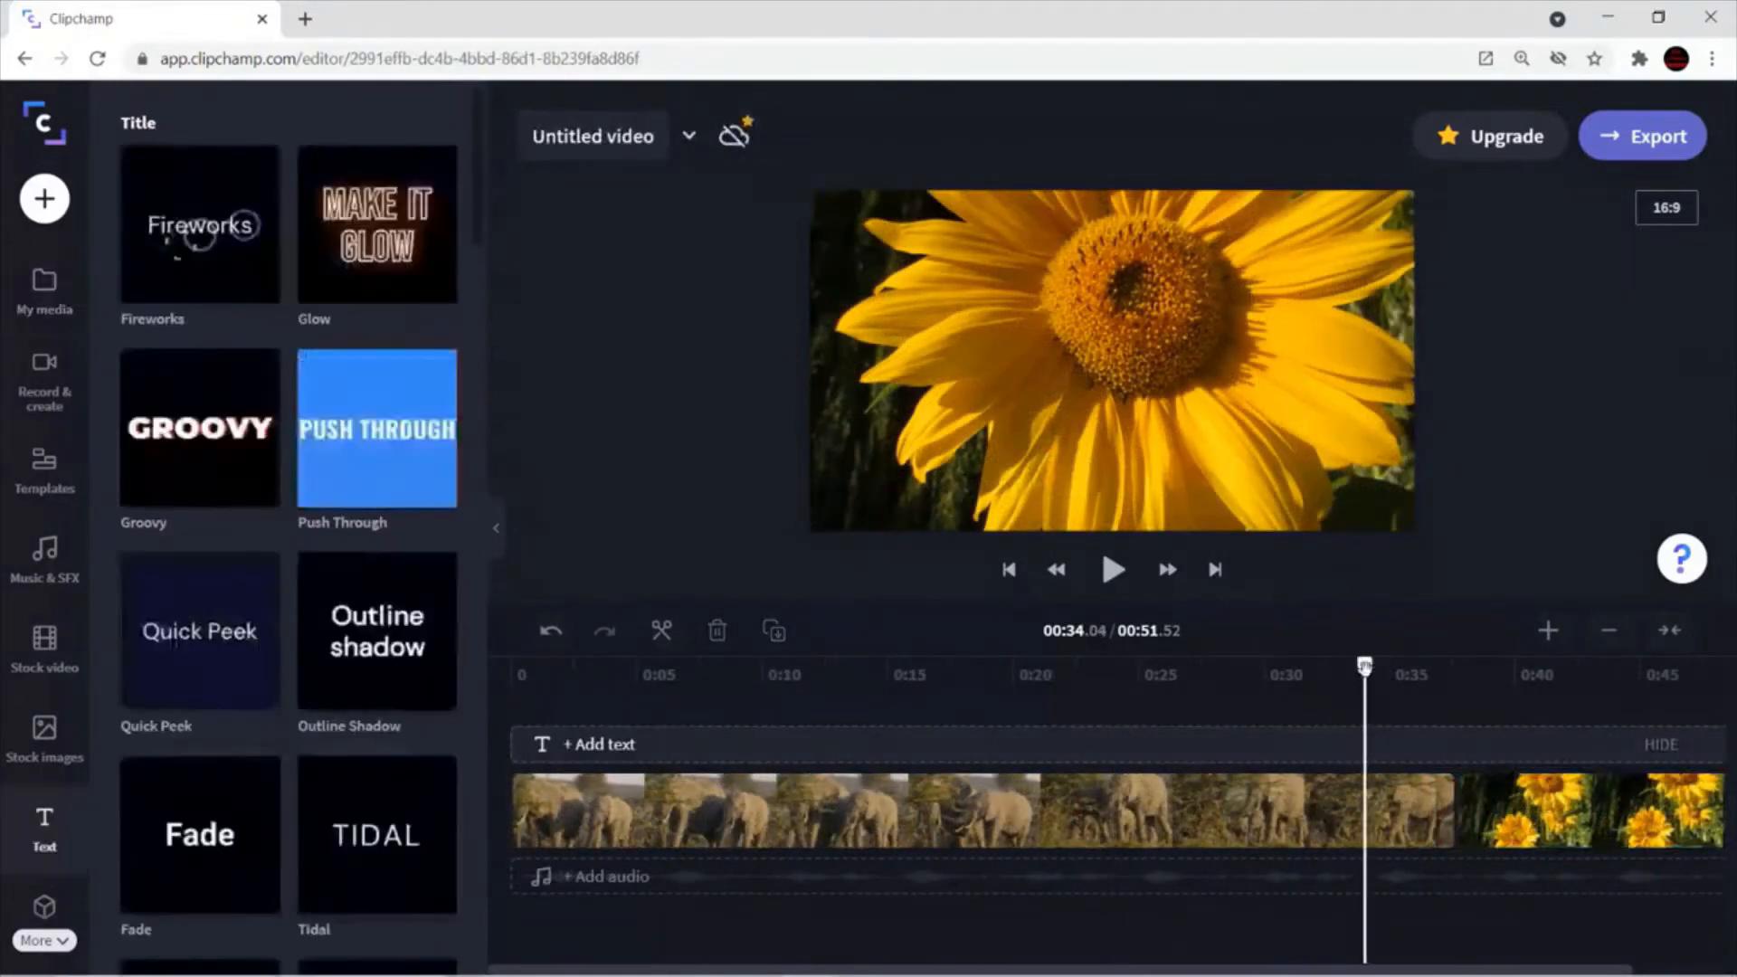
key(space)
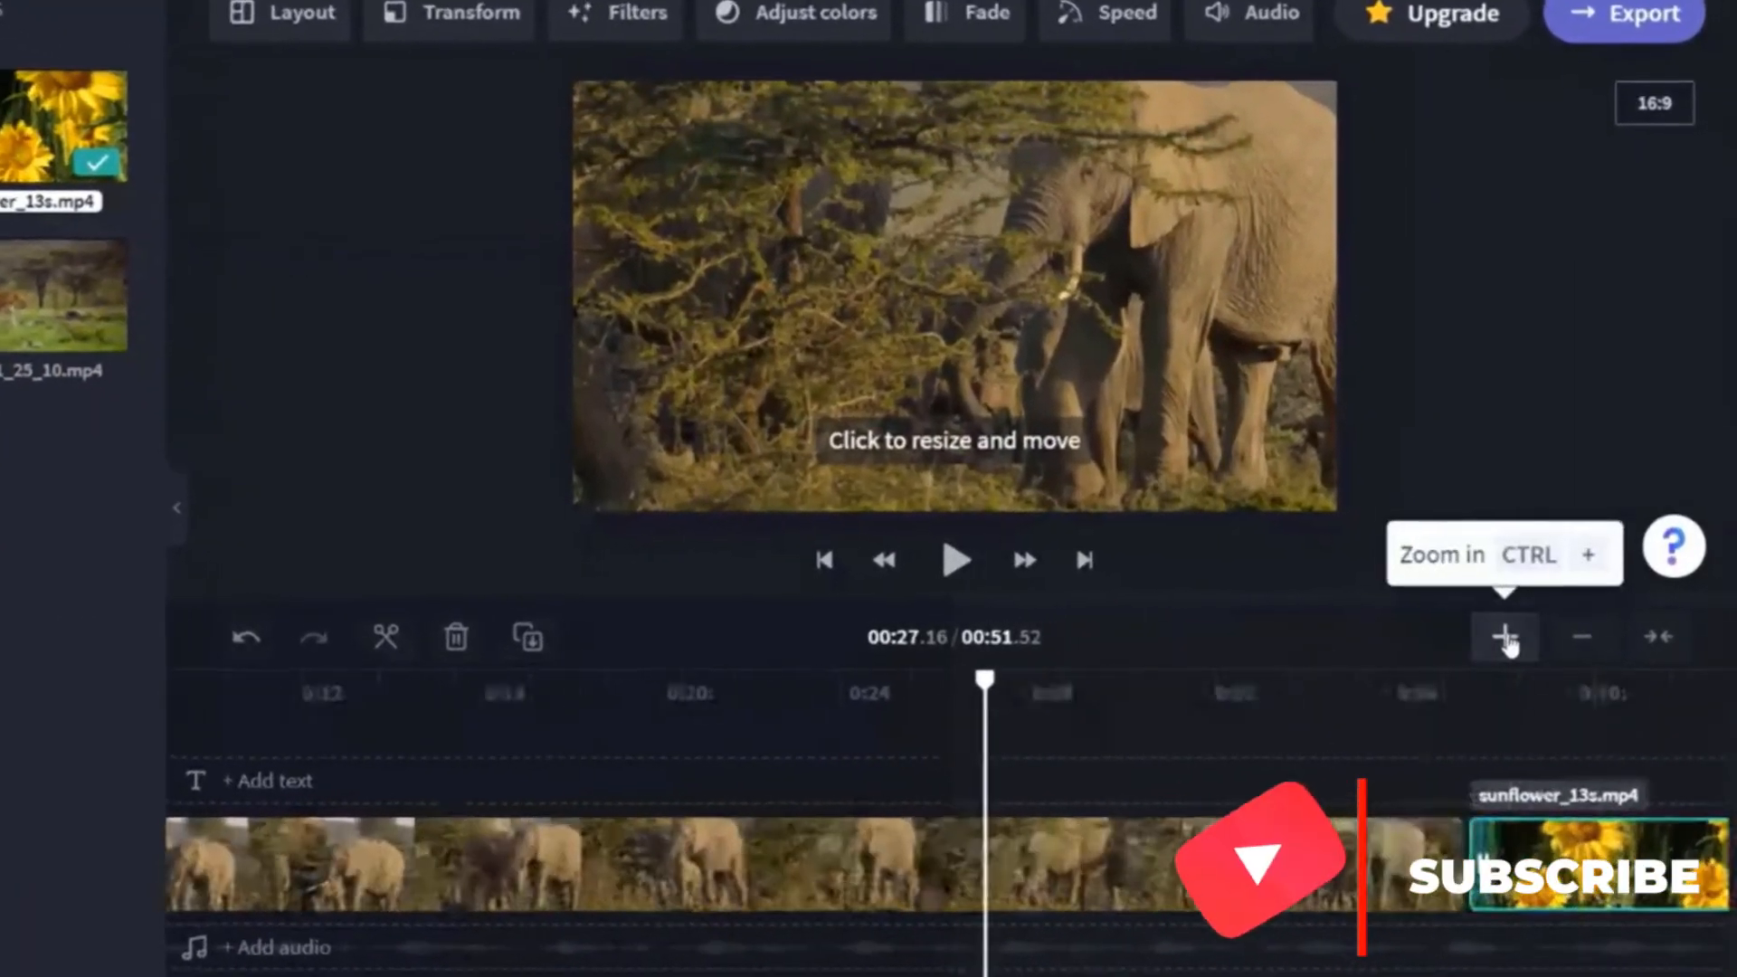
Zoom the timeline in and out around the playhead, and fit both clips within its visible width.
click(1539, 632)
click(1499, 639)
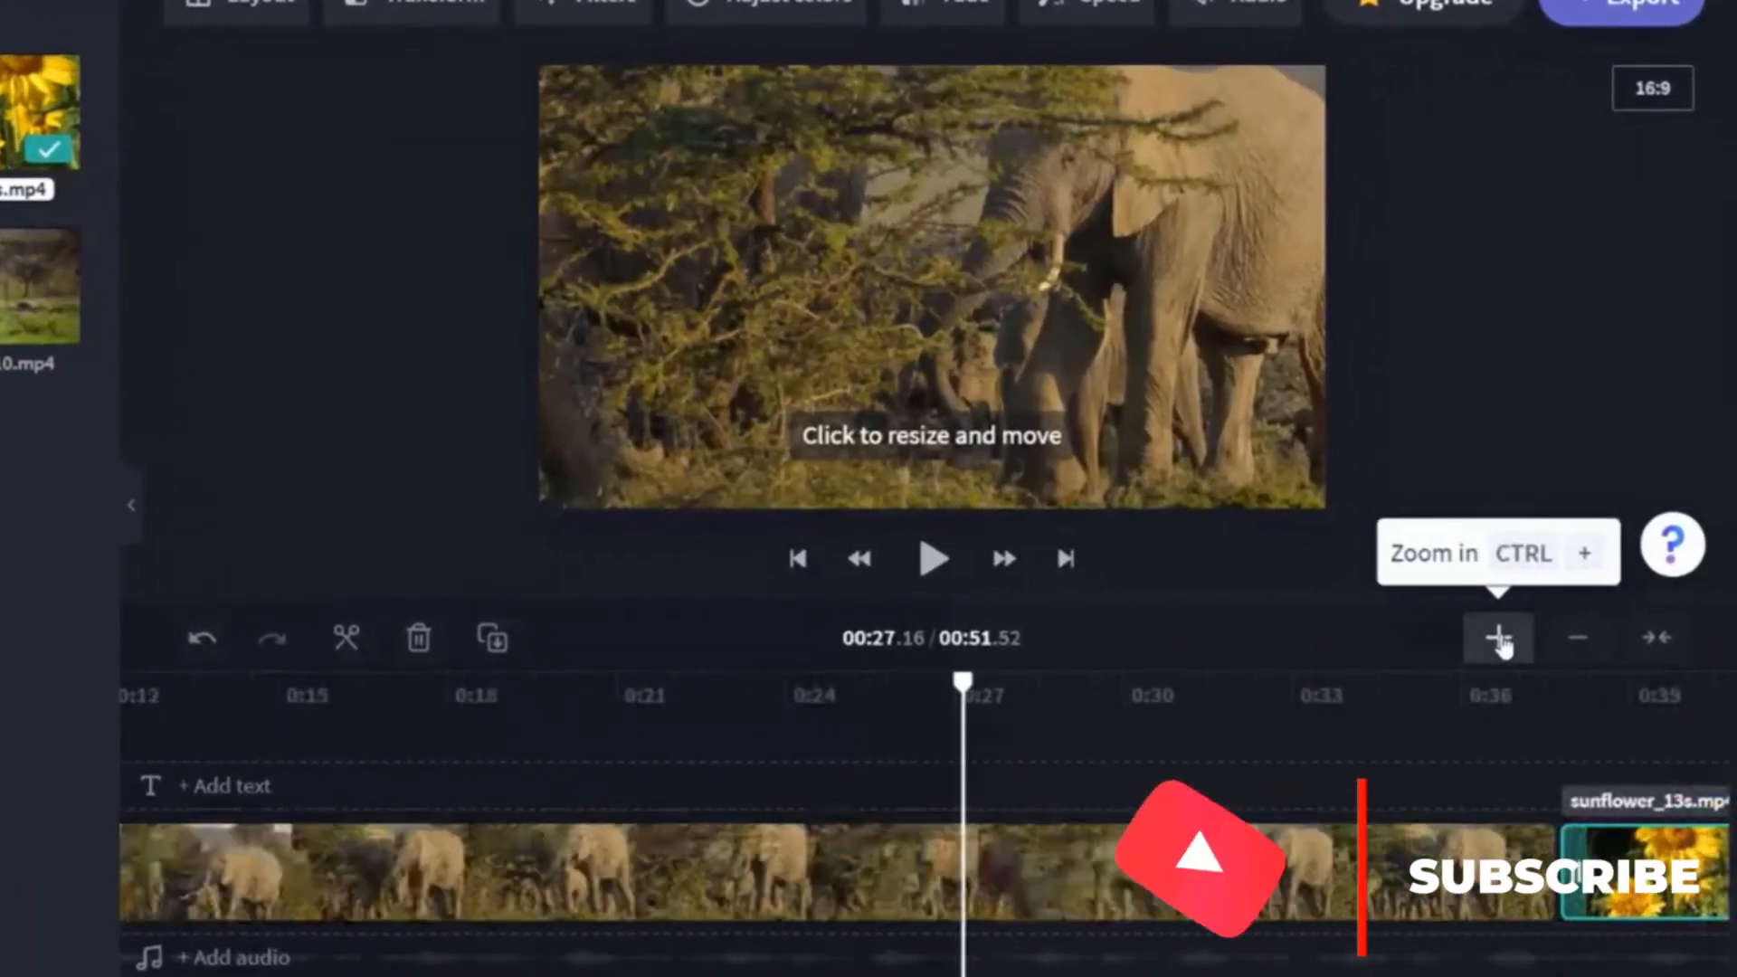
click(1499, 638)
click(1499, 639)
click(1499, 639)
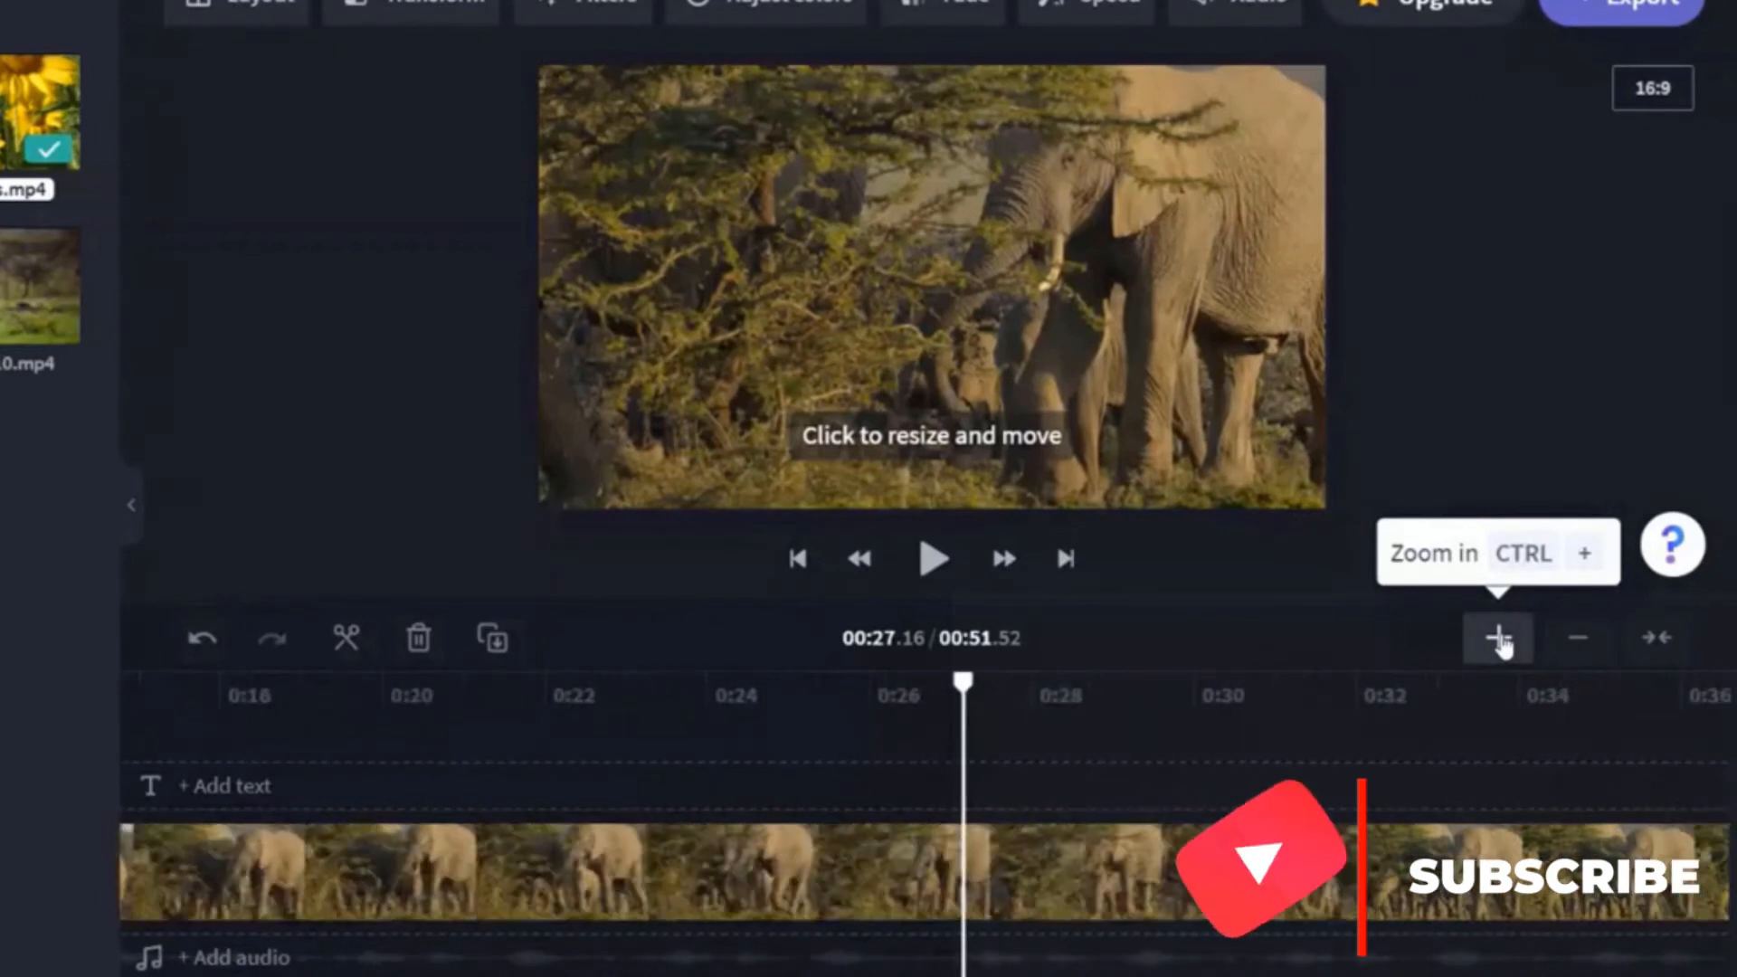
click(1550, 645)
click(1550, 646)
click(1551, 646)
click(1552, 650)
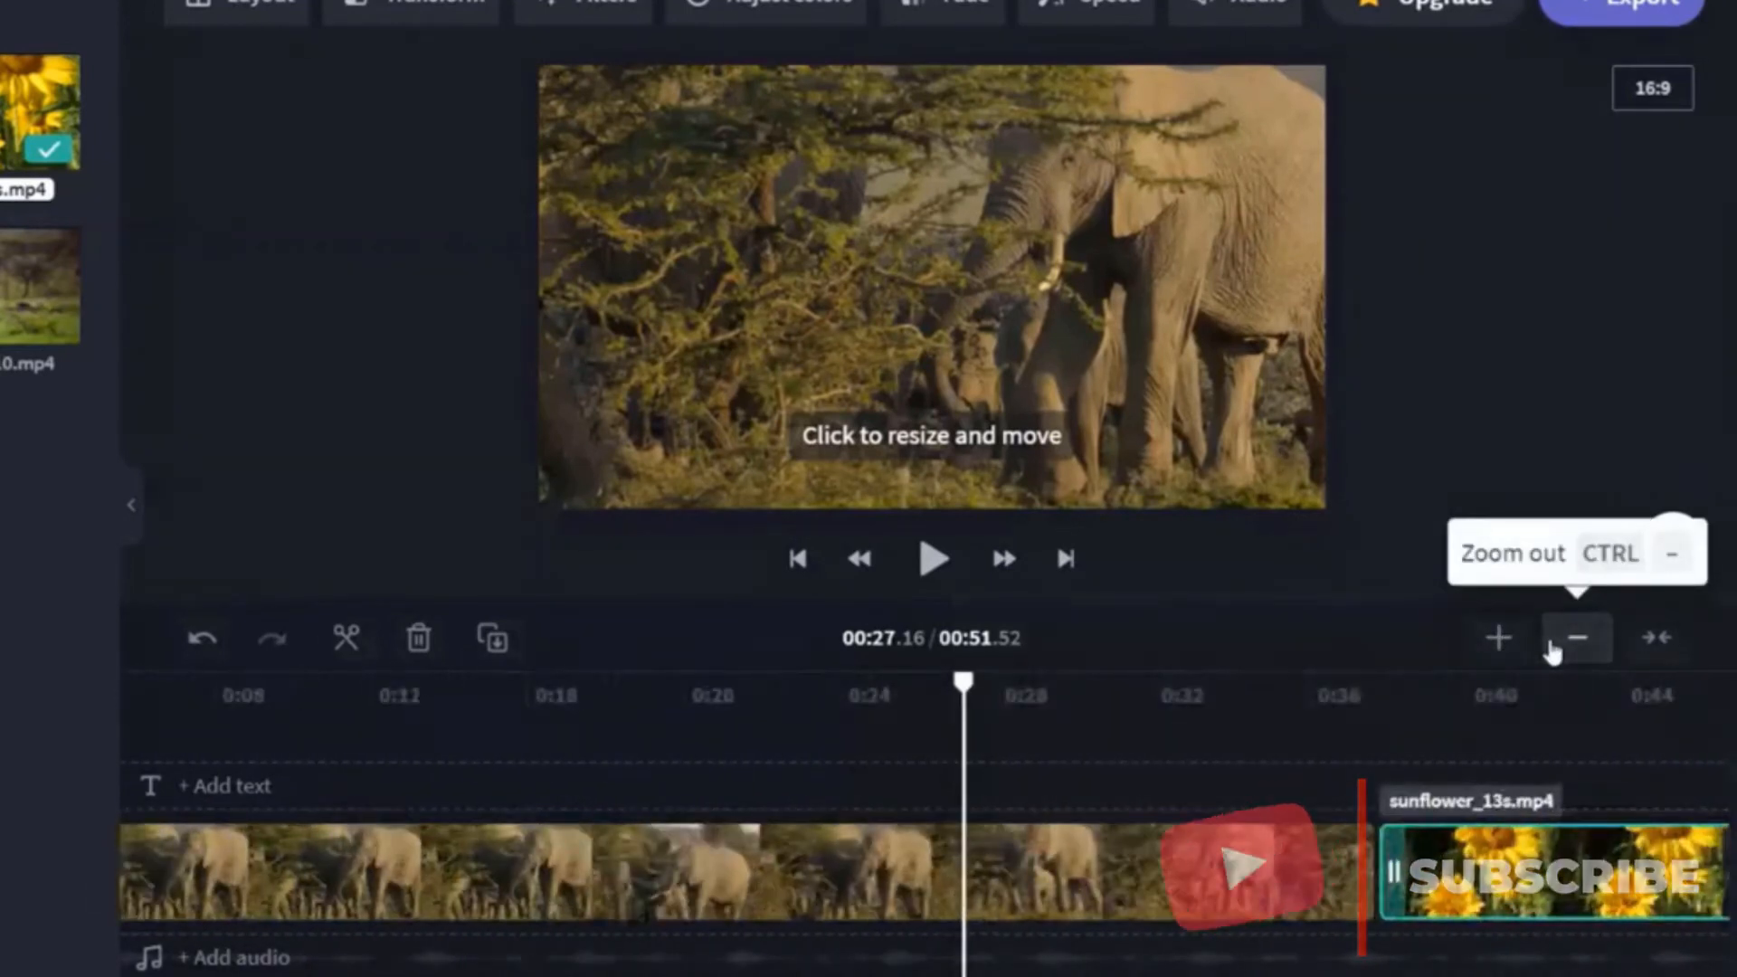
click(1552, 649)
click(1551, 649)
click(1551, 650)
click(1552, 650)
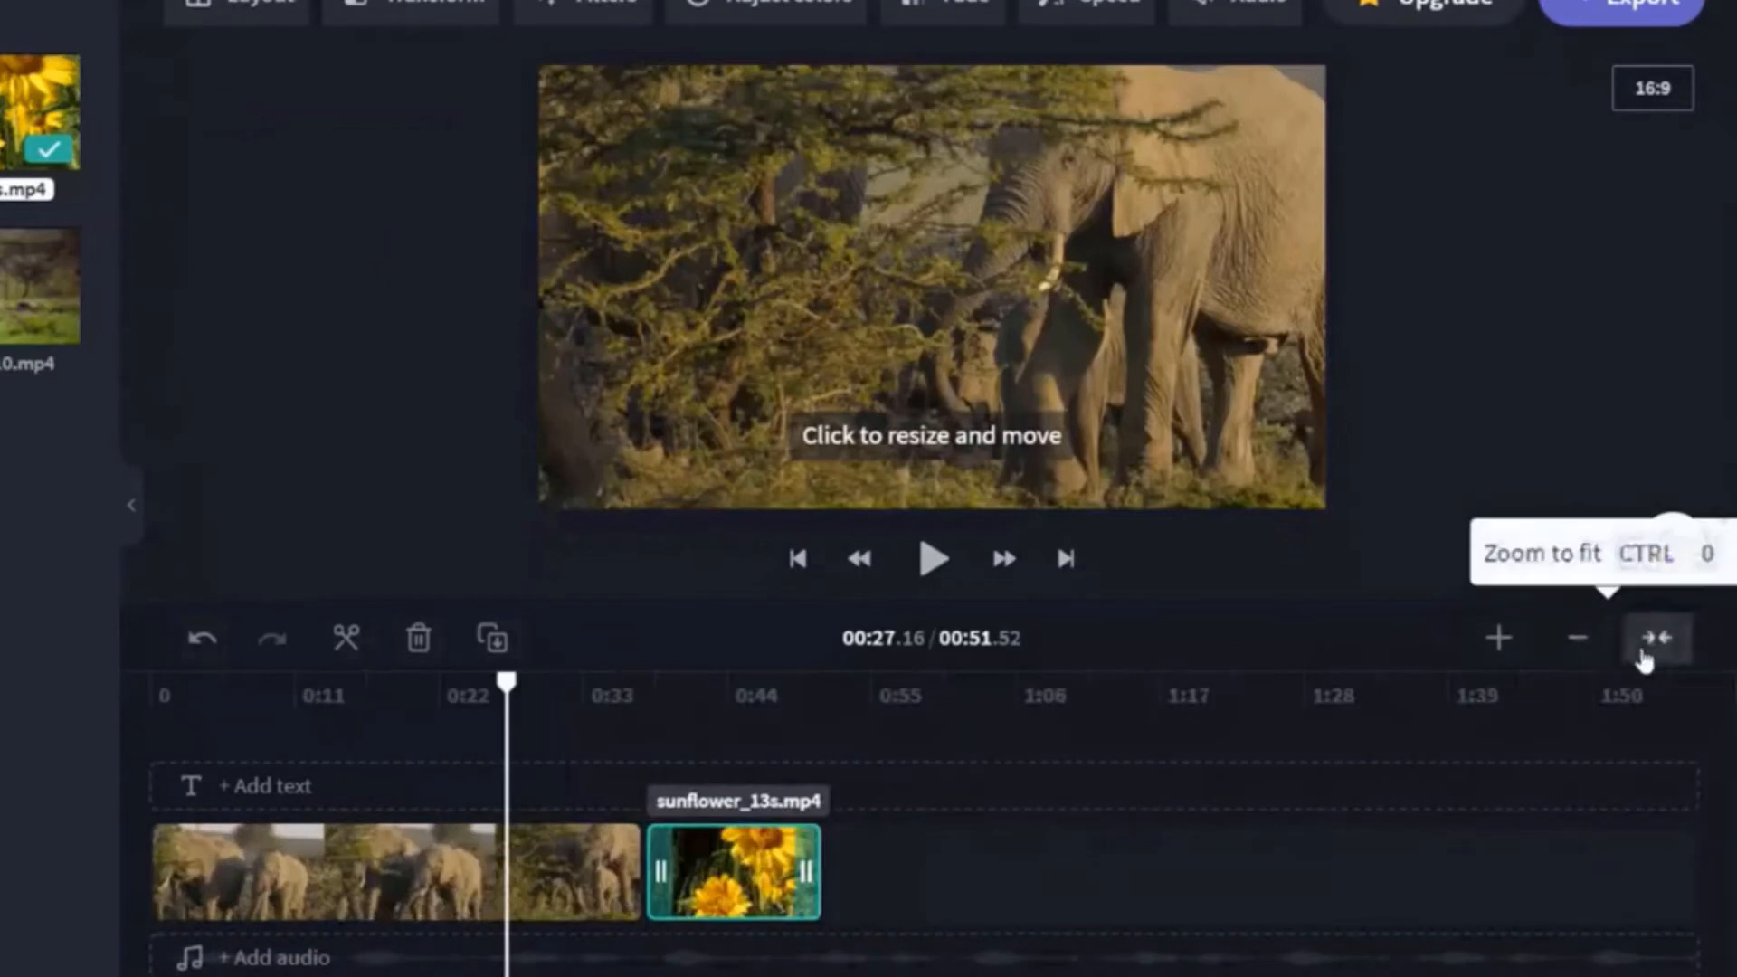
click(1644, 661)
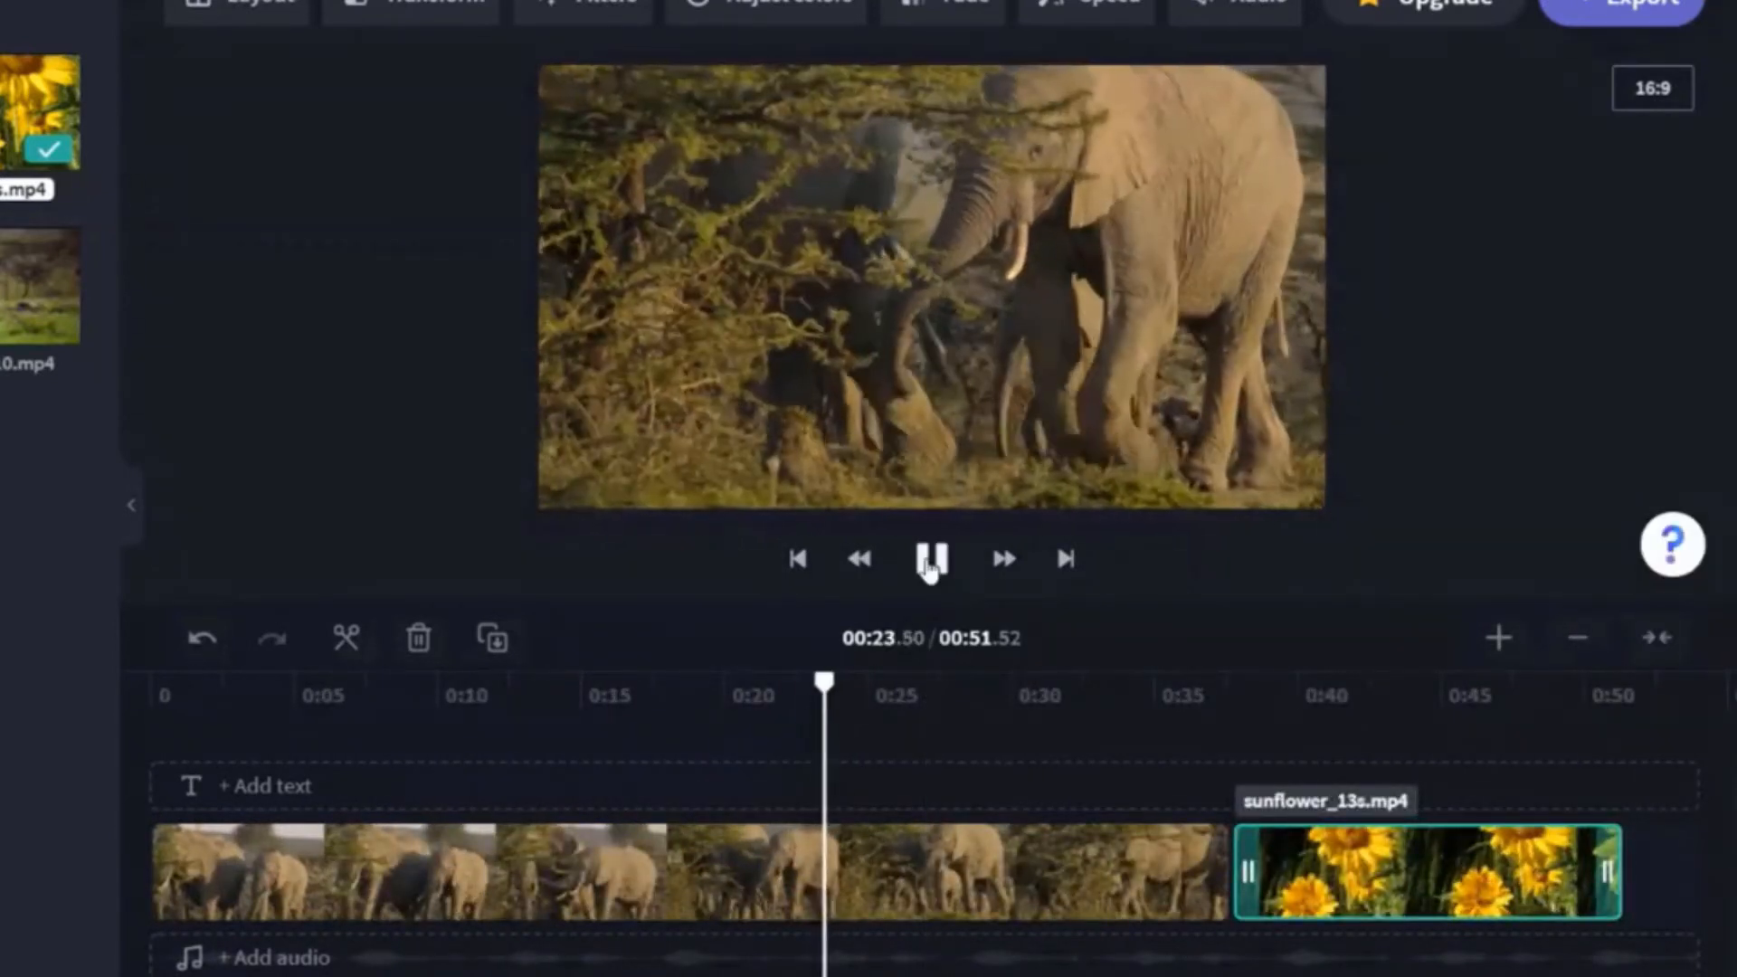
Pause playback and try to move the sunflower clip to an earlier position on the timeline.
click(930, 565)
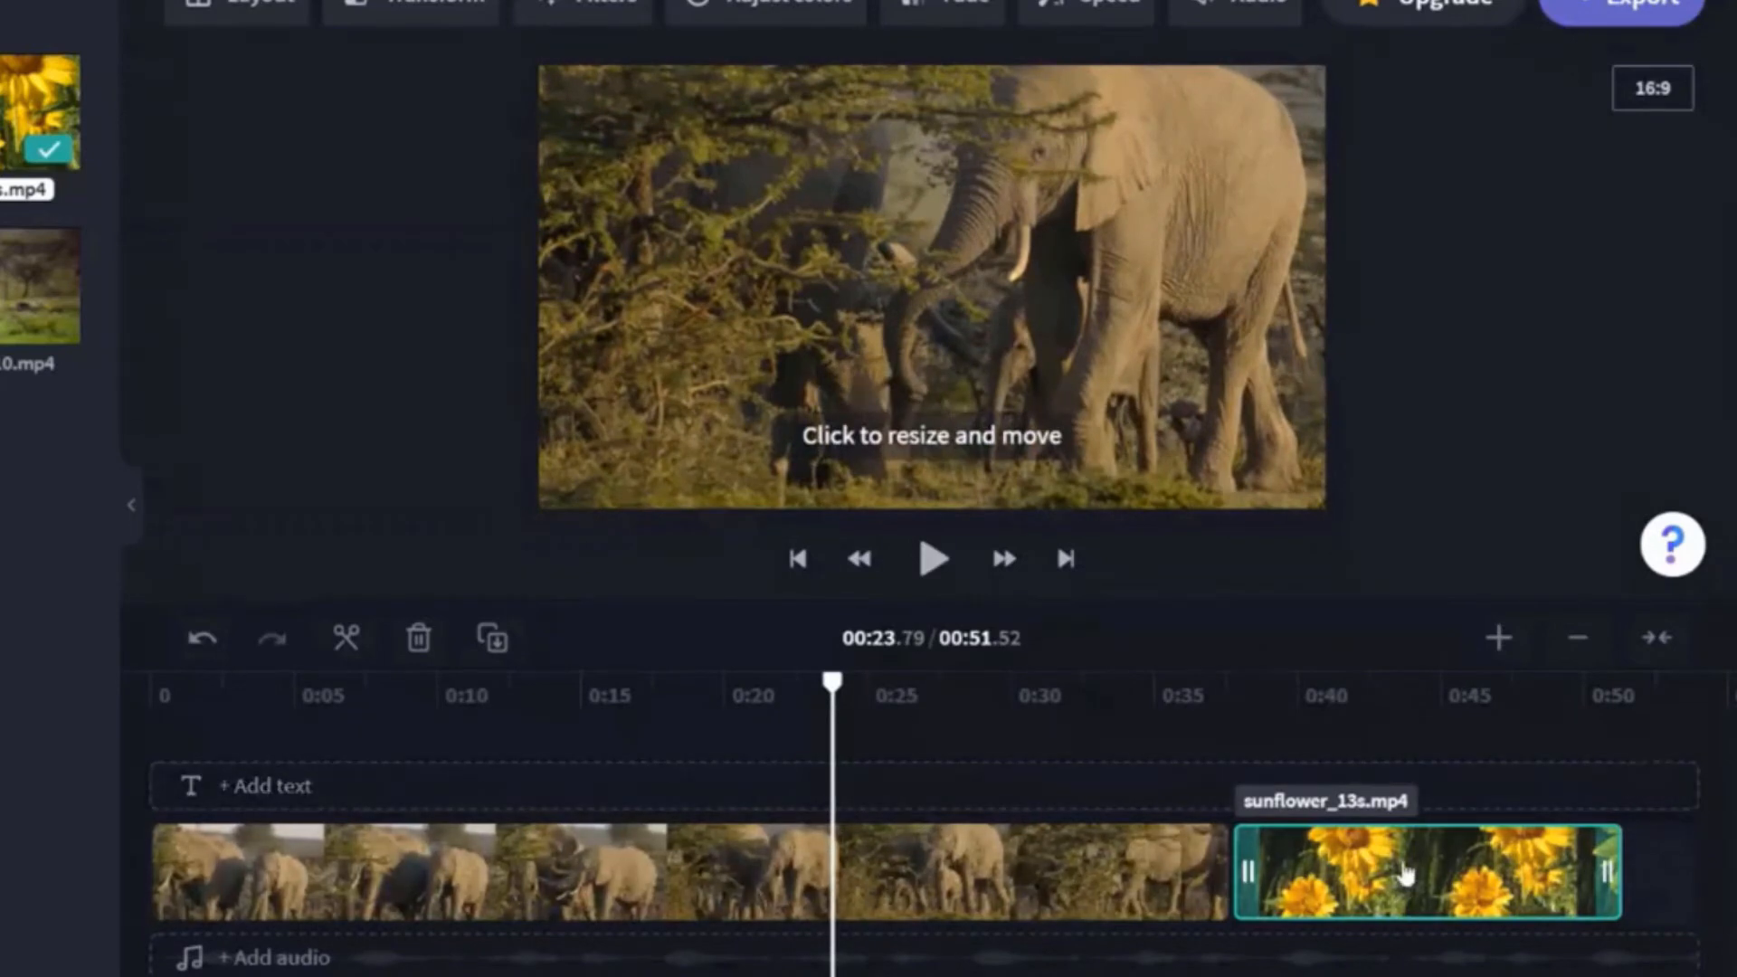
drag(1404, 873, 989, 753)
drag(1376, 766, 1120, 696)
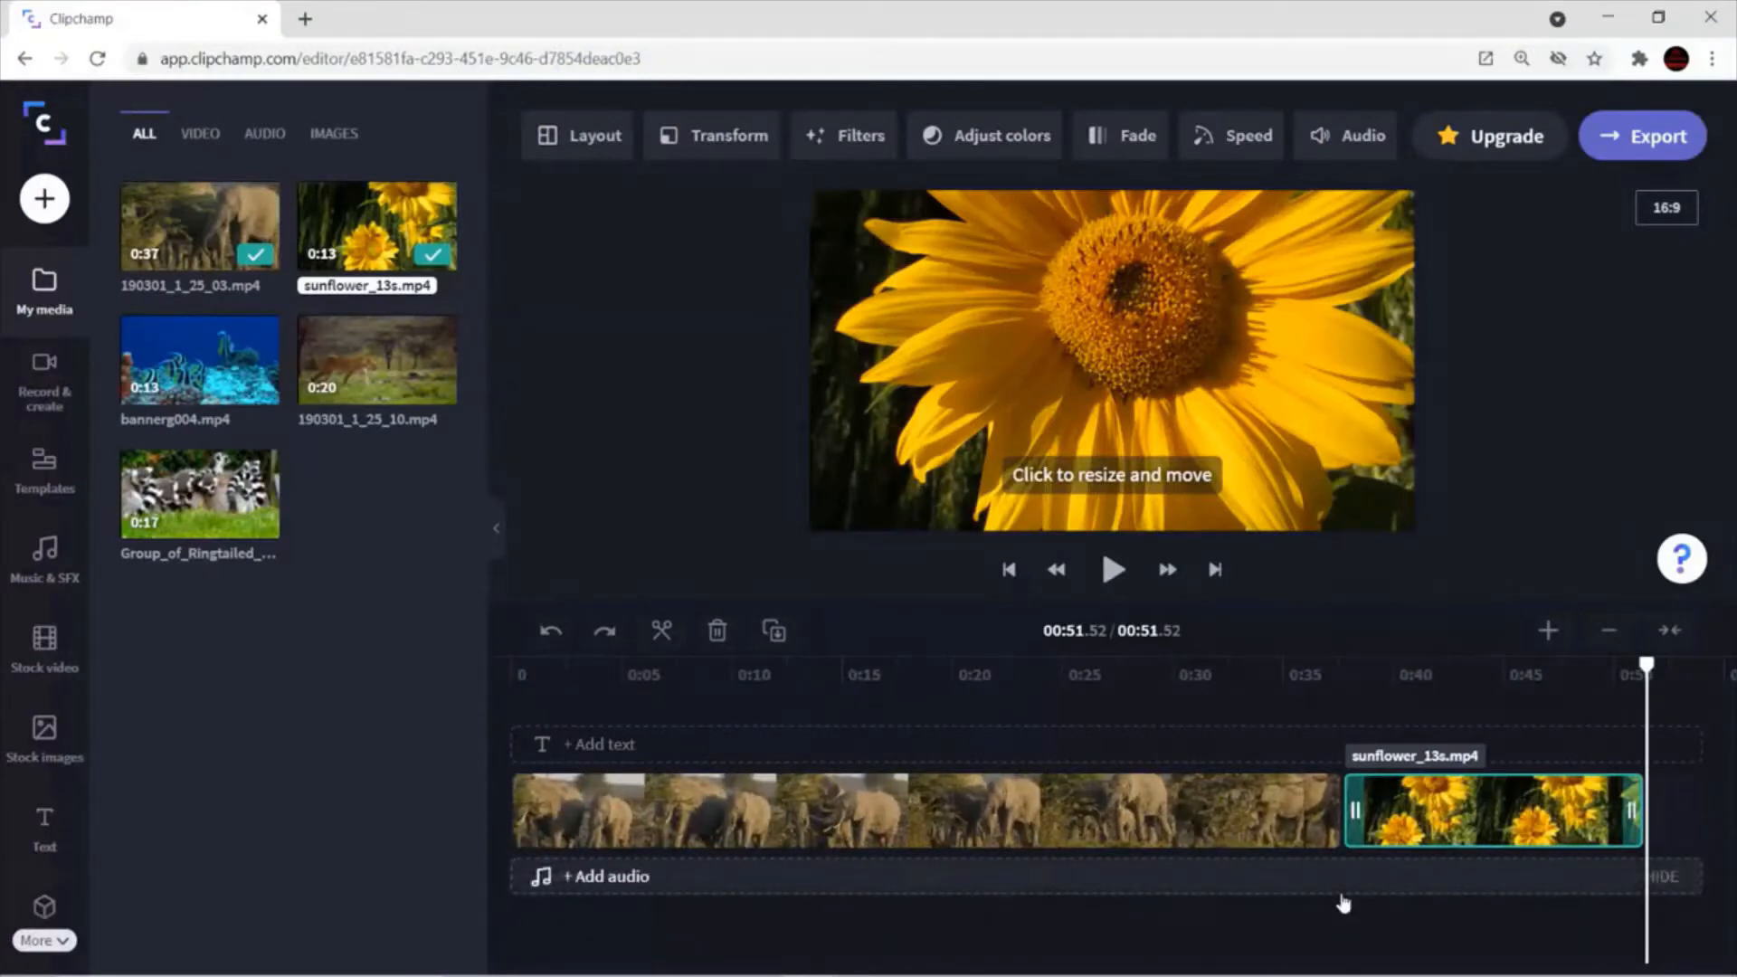
Split the sunflower clip at about 0:44.7, delete its second part, and undo both edits.
click(1106, 702)
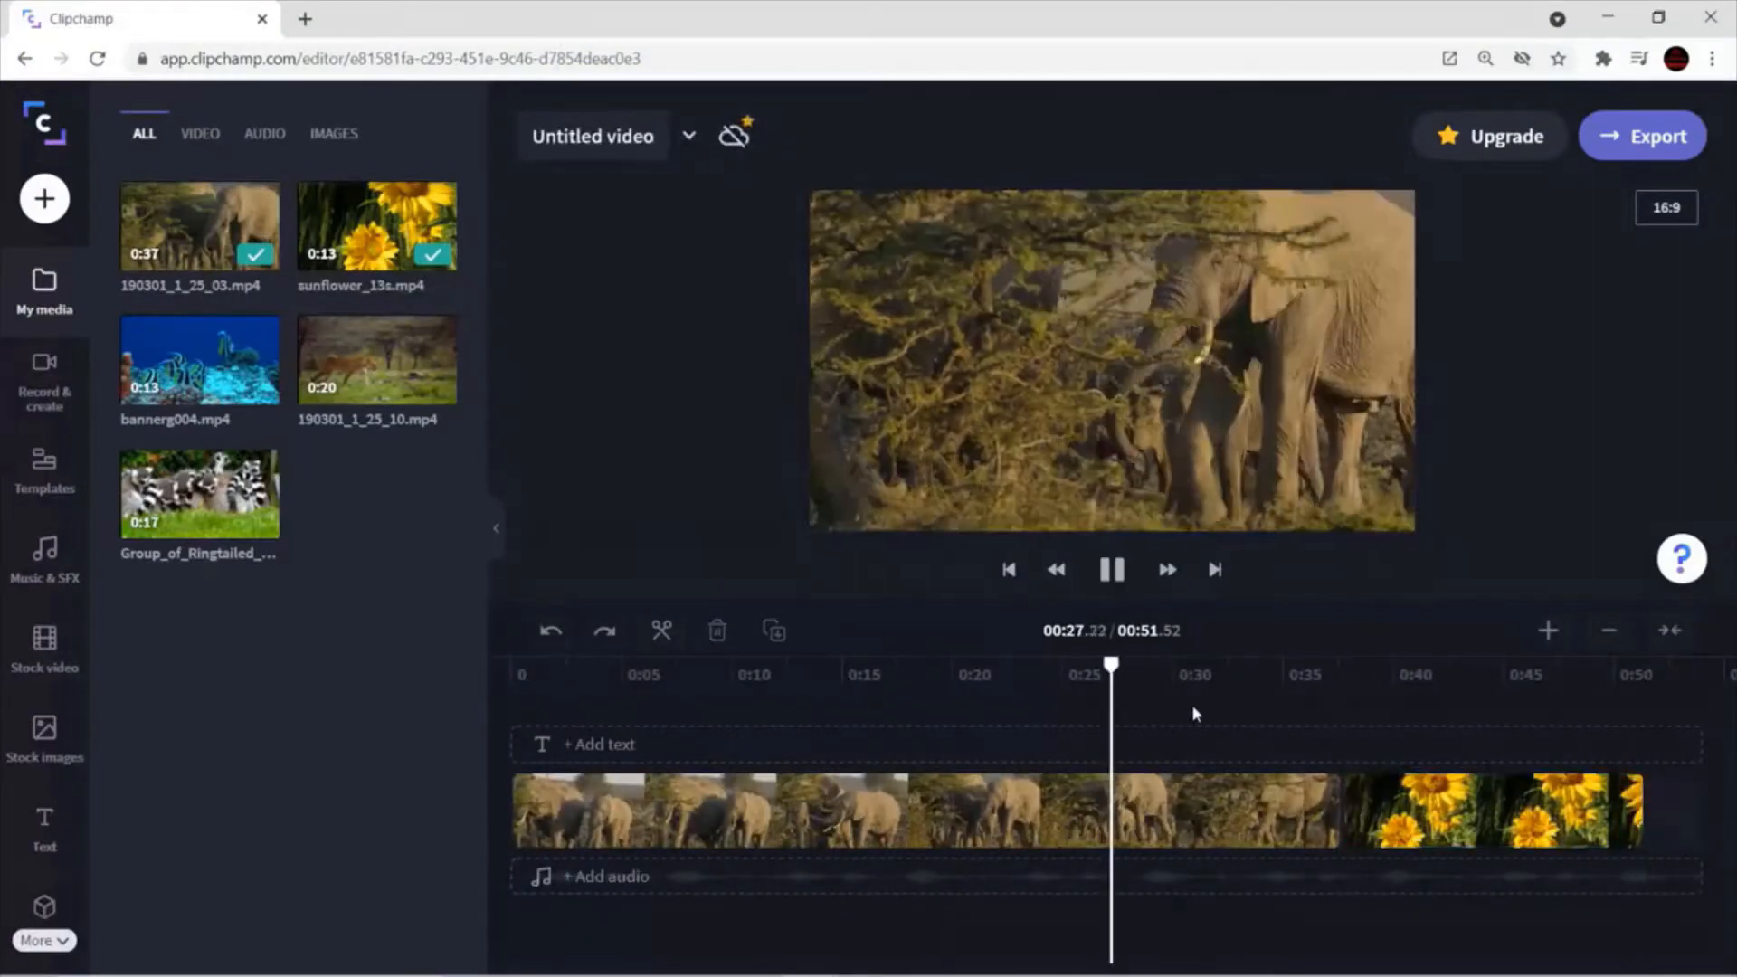
key(space)
click(1501, 825)
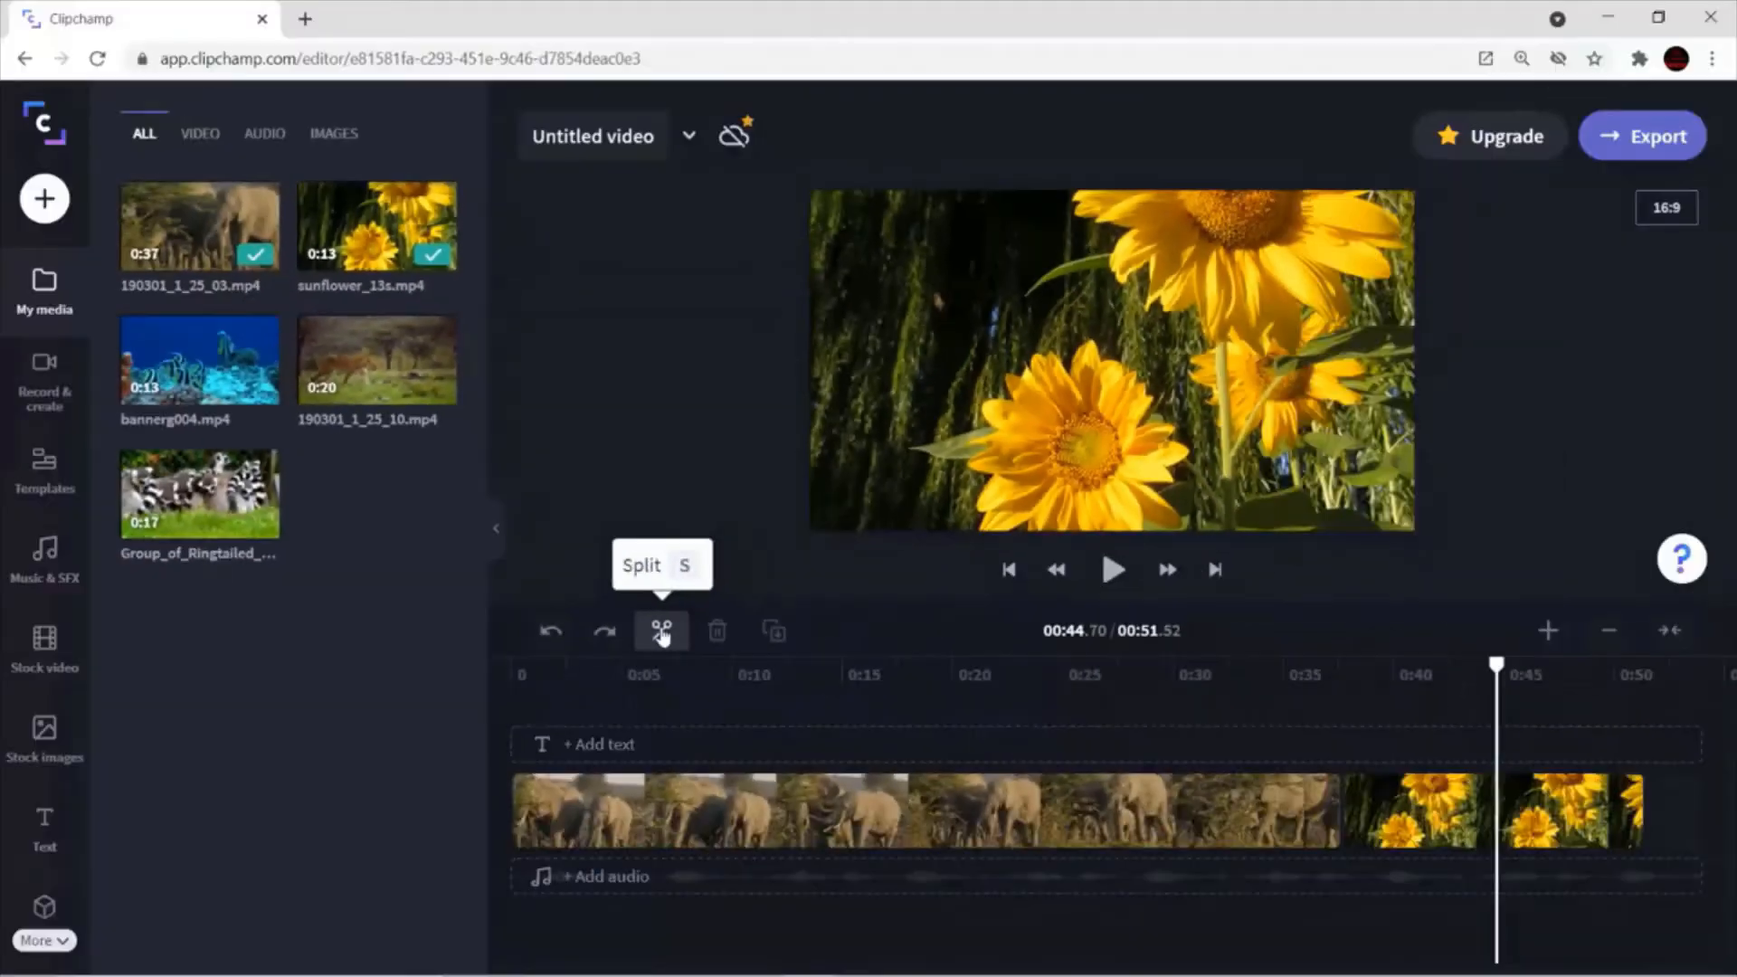
click(661, 633)
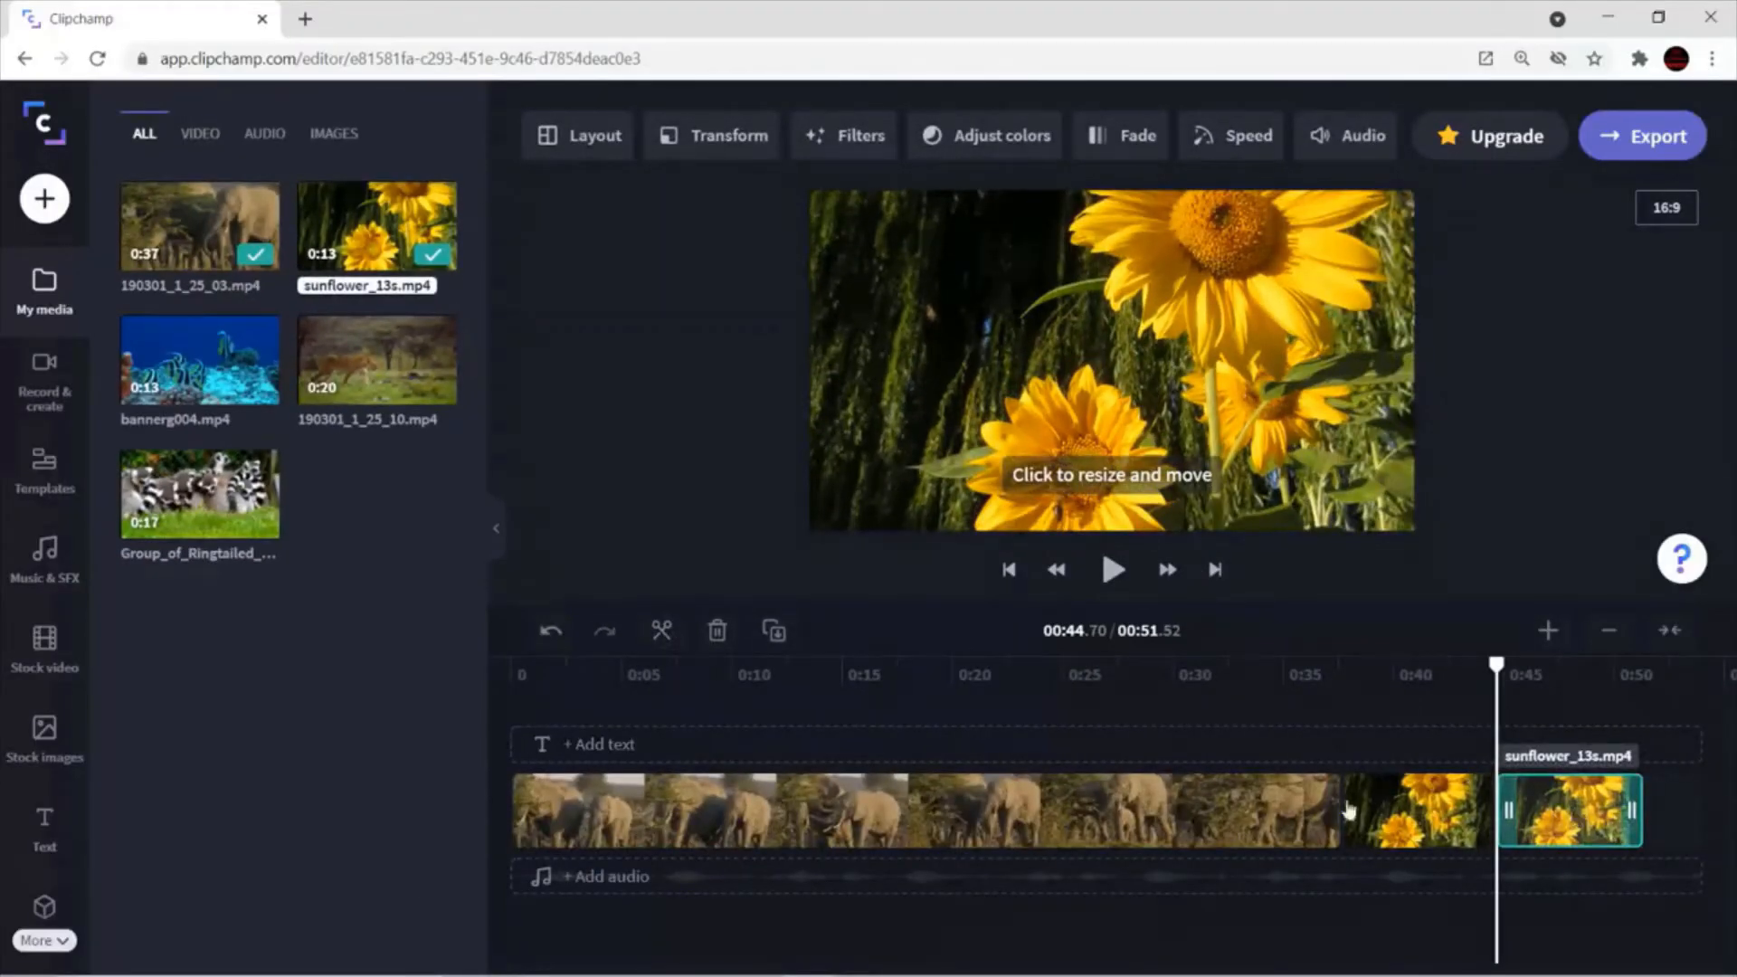
click(718, 631)
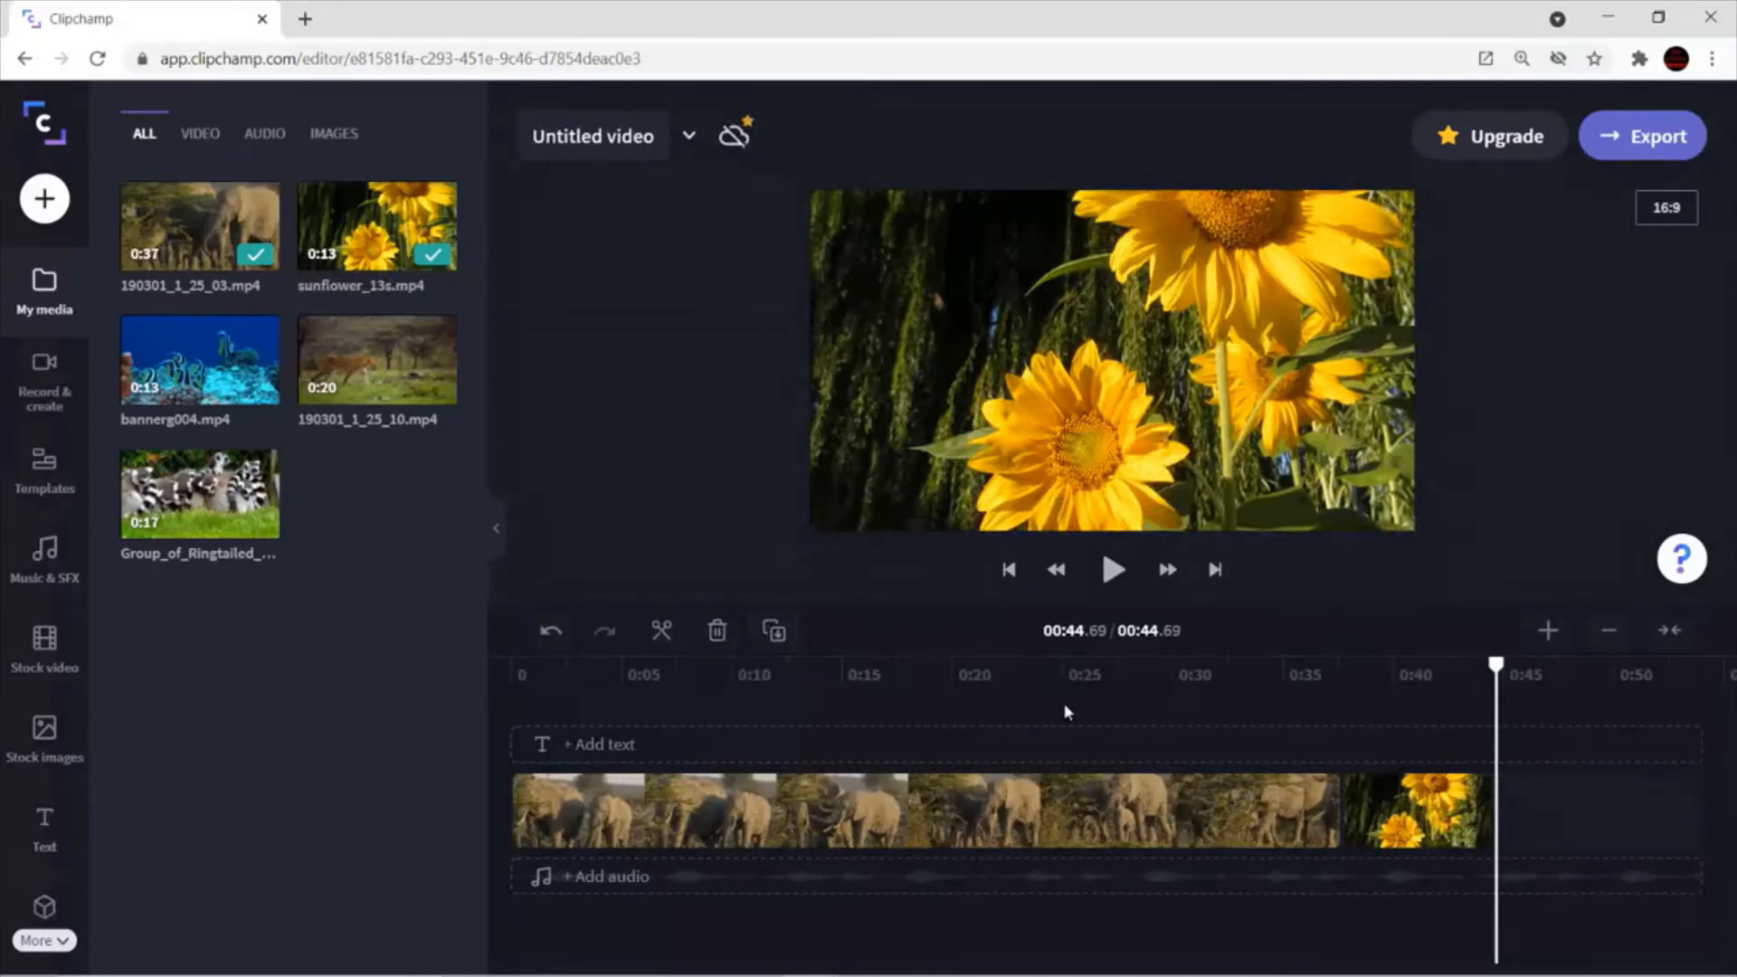
click(550, 631)
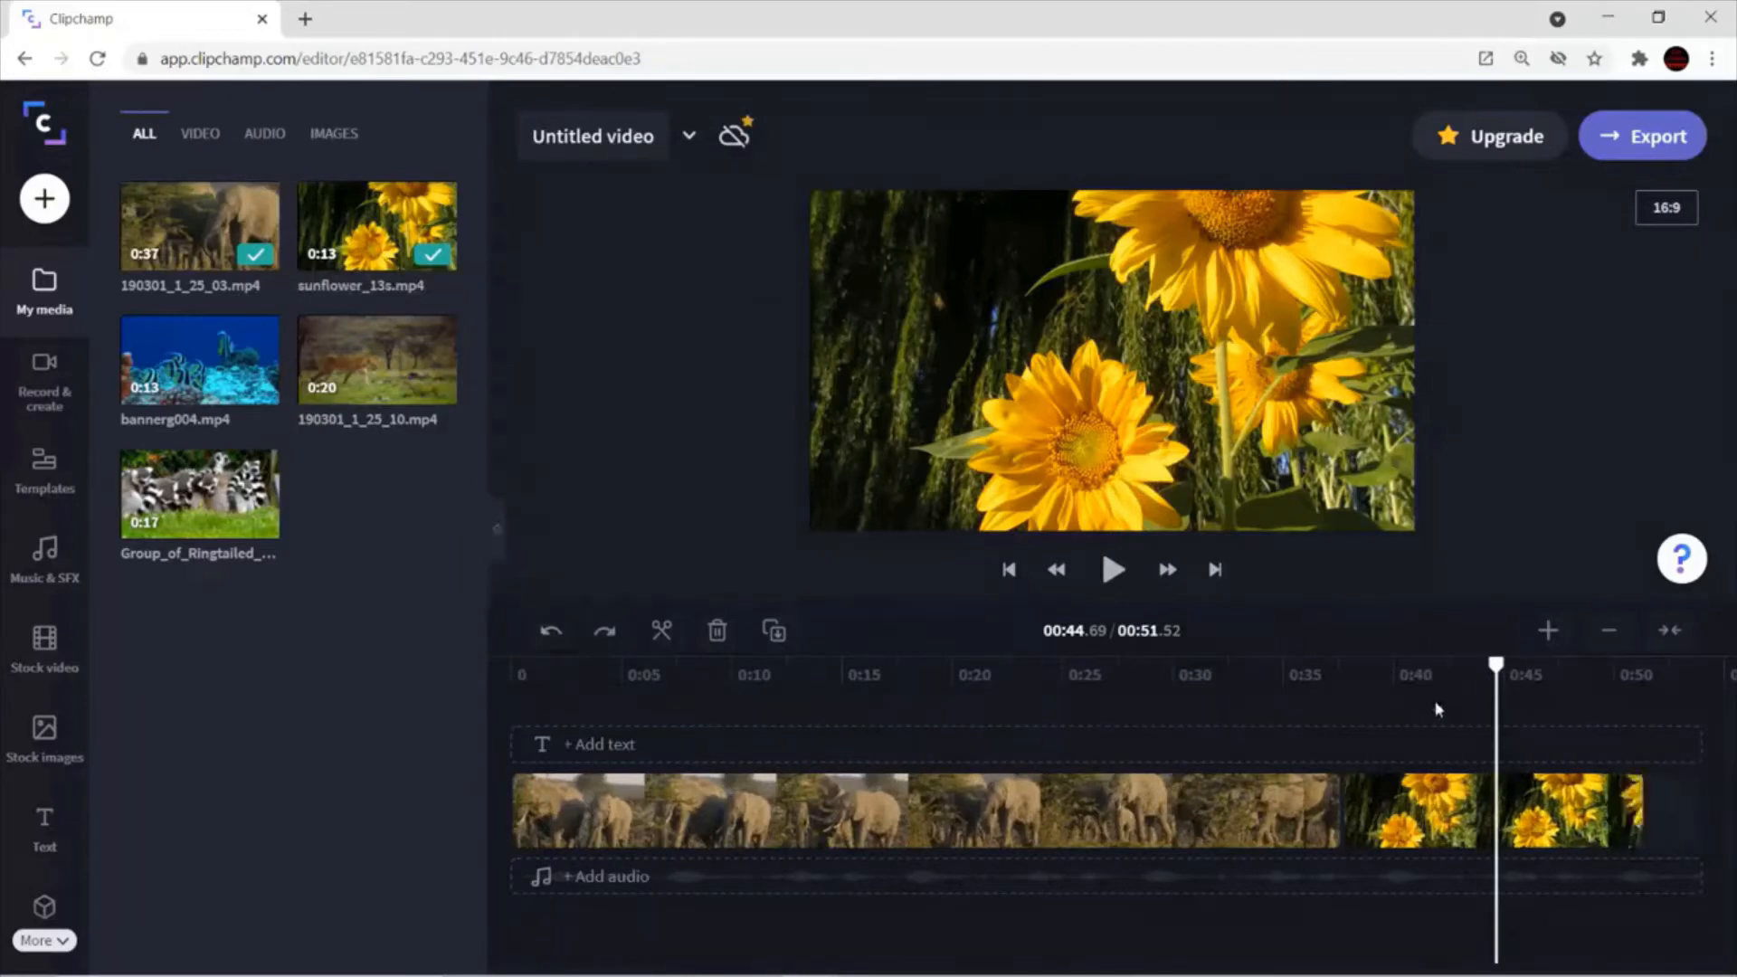
Trim the end of the sunflower clip back to about 0:45.9 on the timeline.
click(1548, 810)
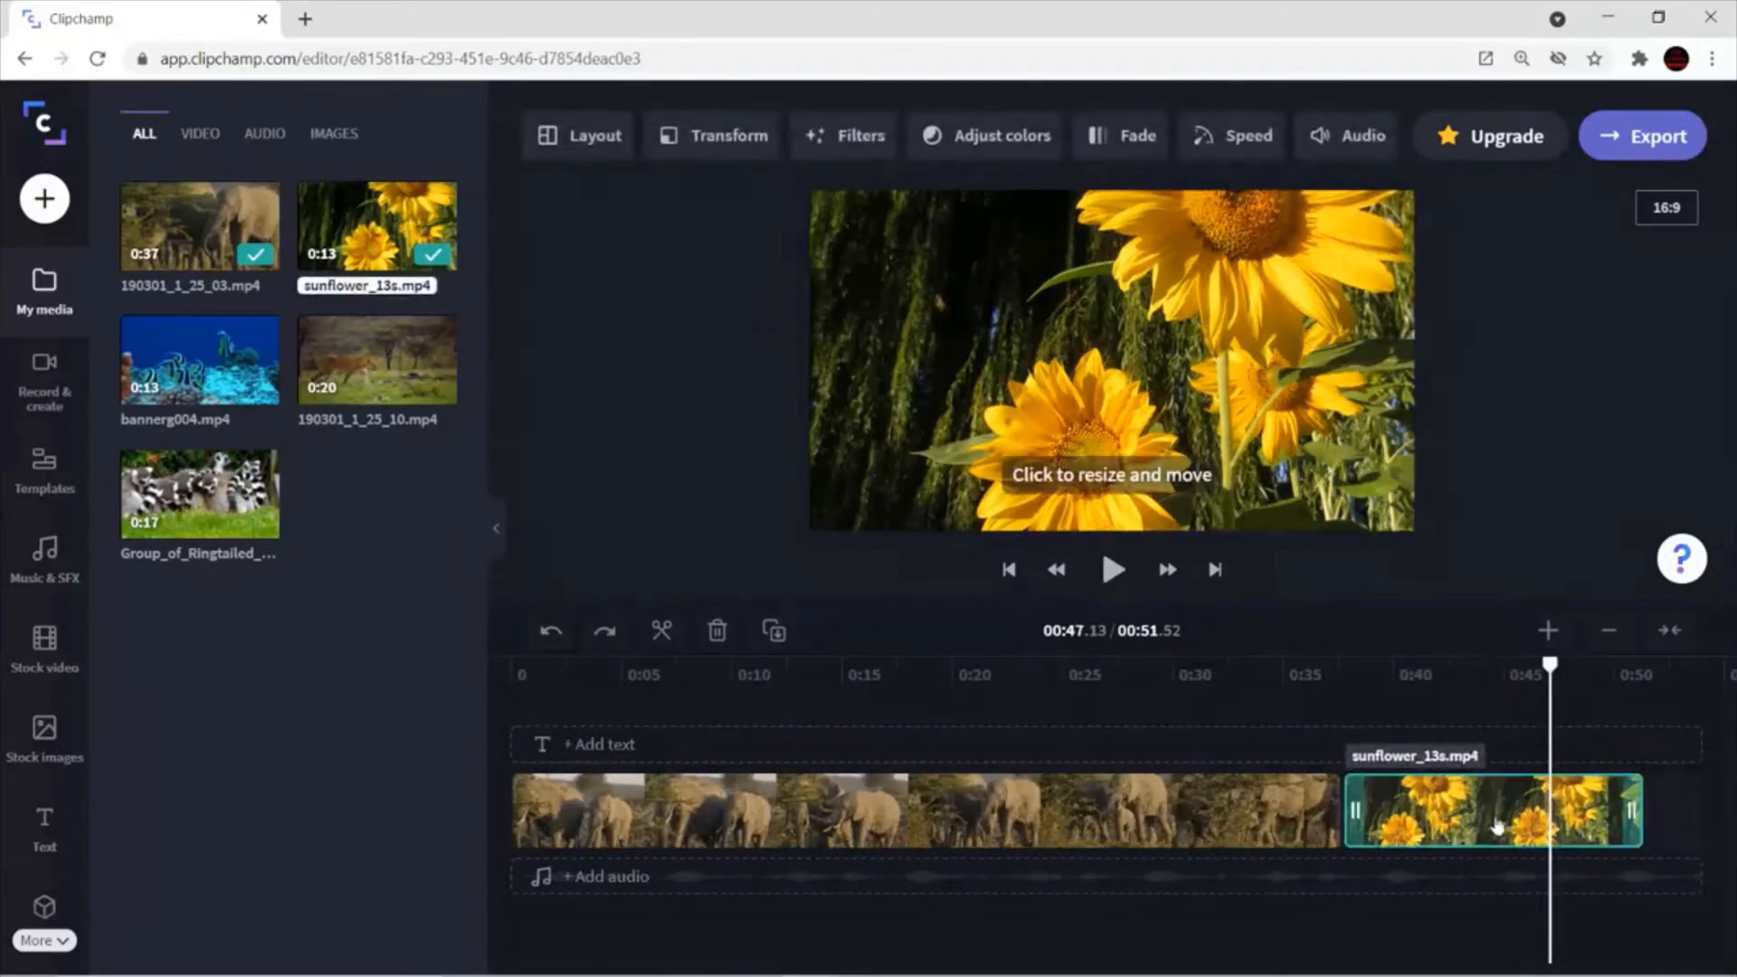
click(1526, 819)
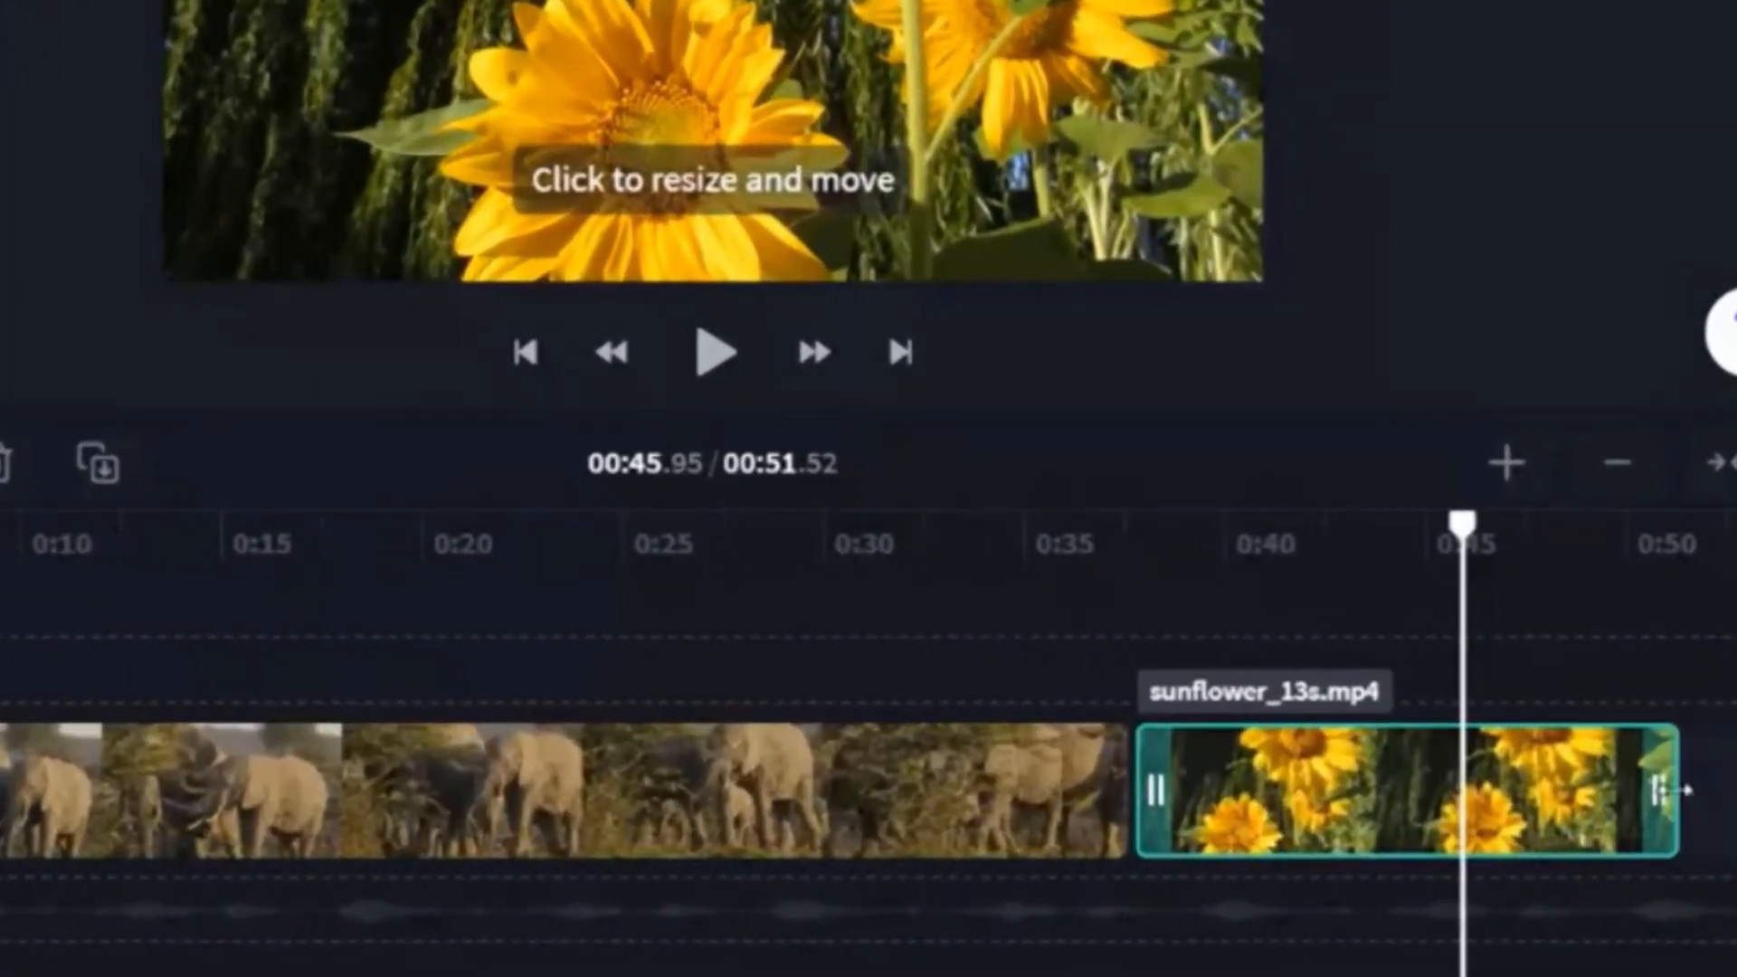
drag(1671, 788, 1441, 814)
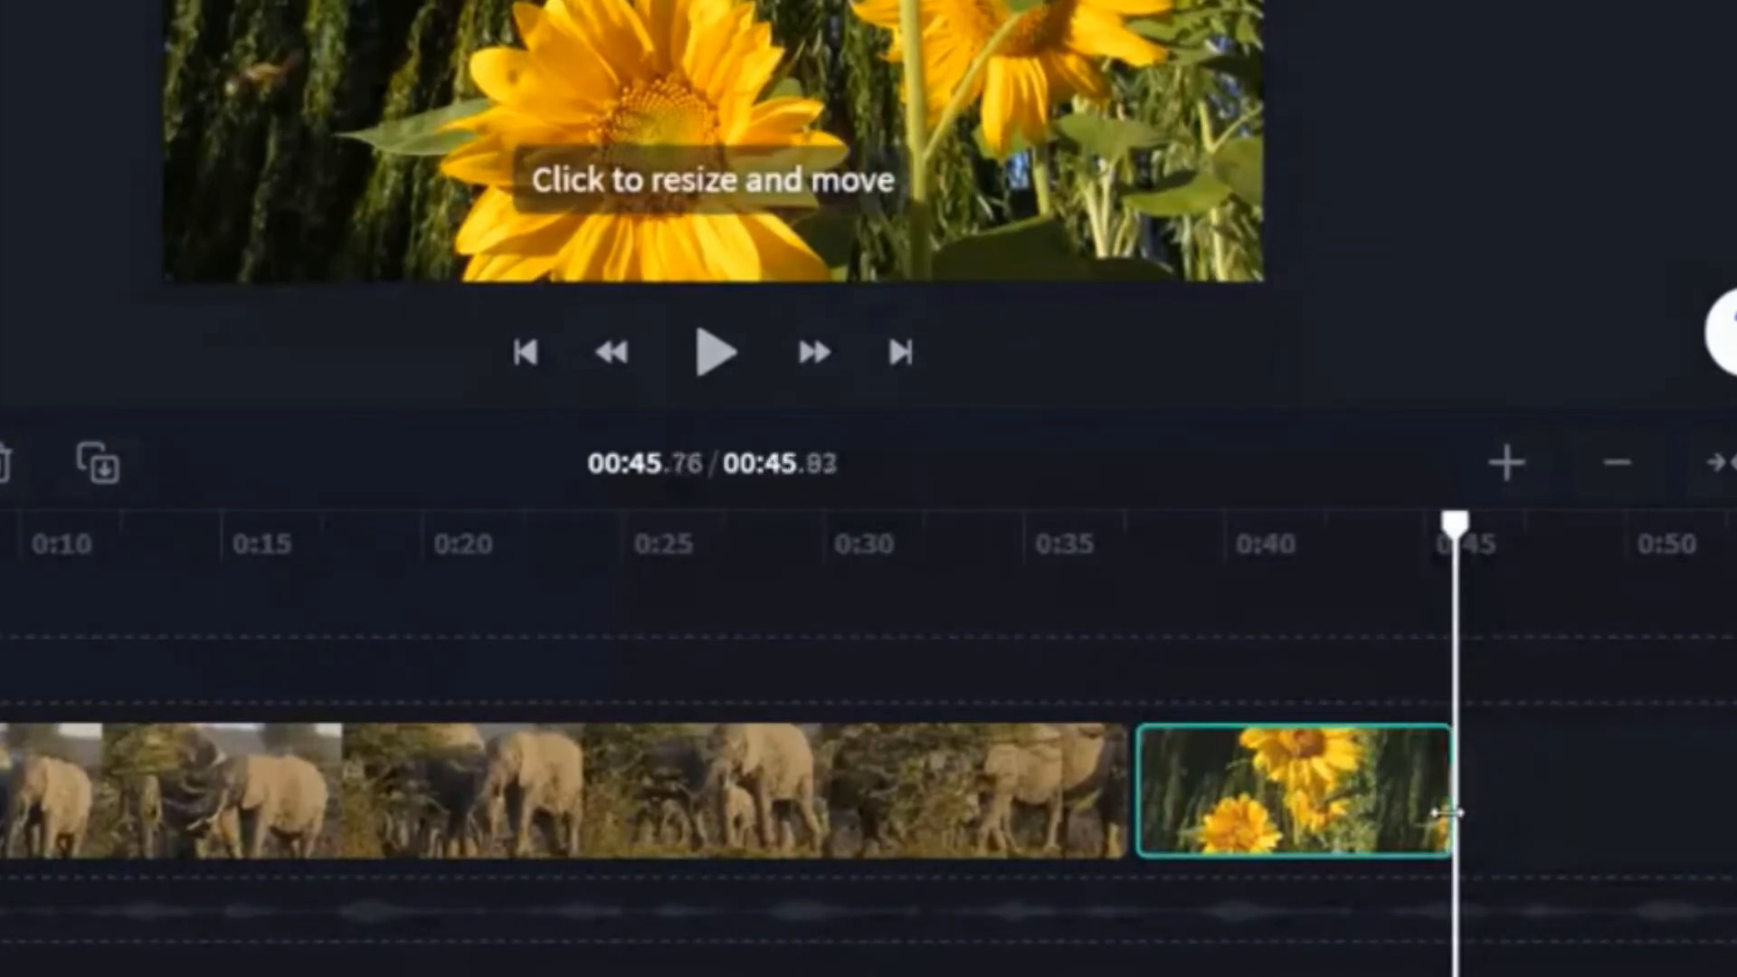
key(space)
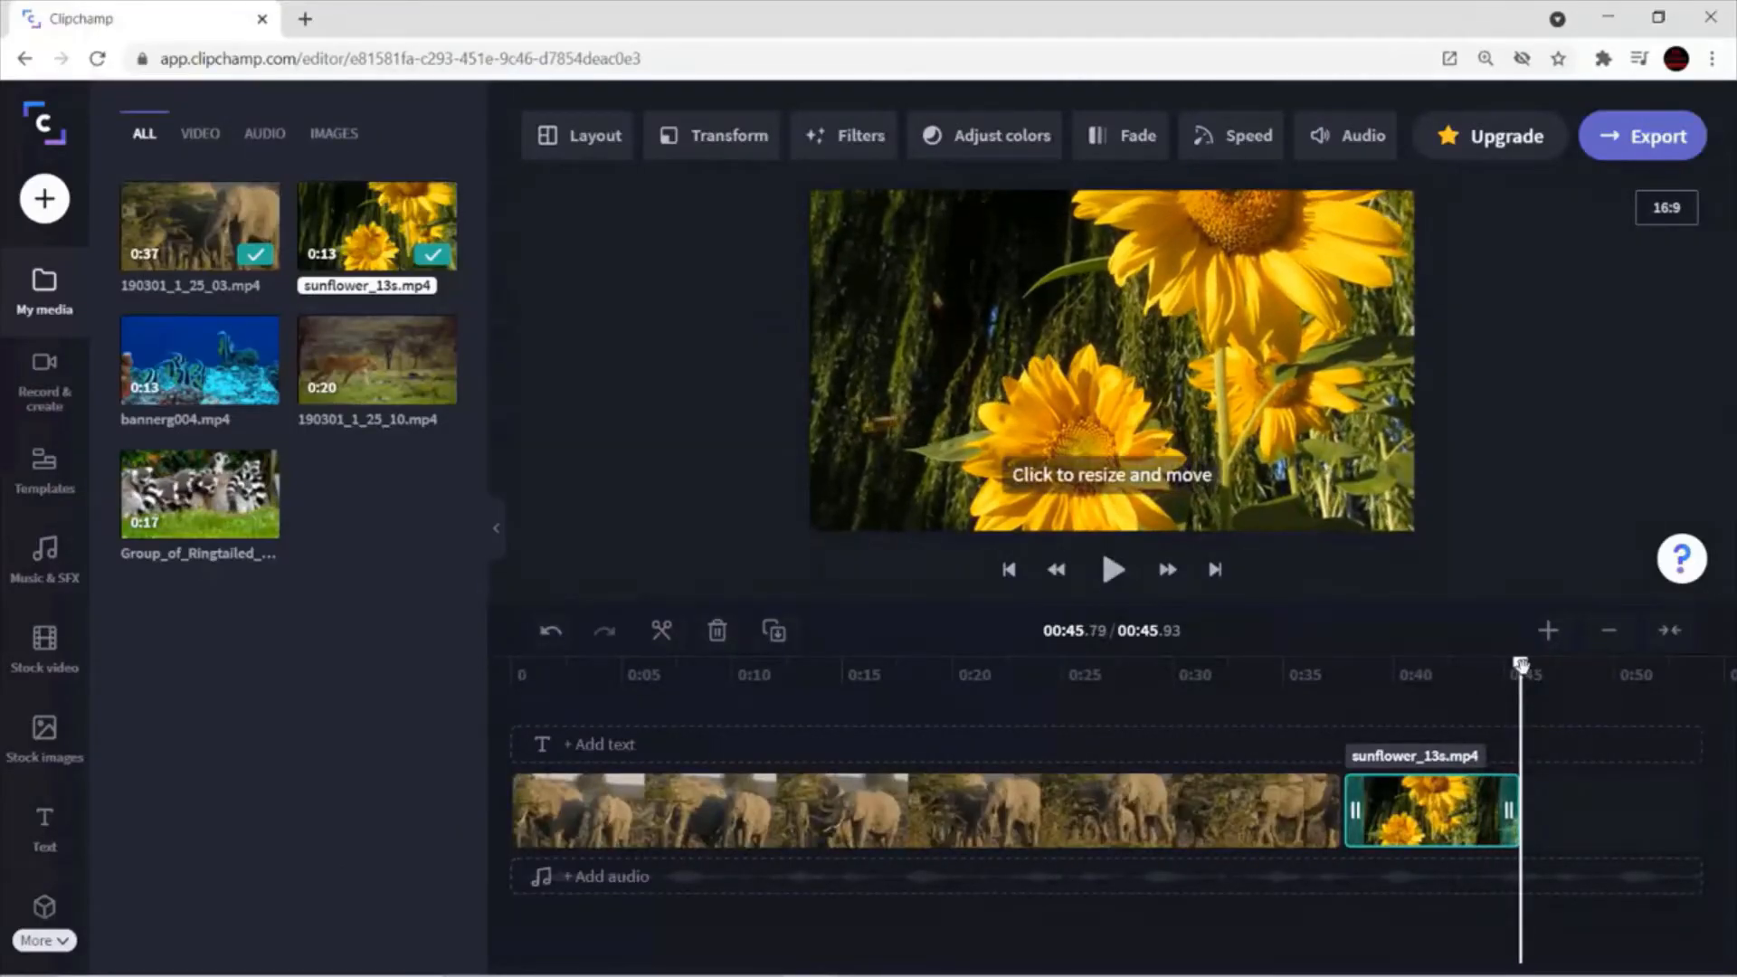
Duplicate the trimmed sunflower clip on the timeline and remove the copy.
drag(1521, 664, 1459, 681)
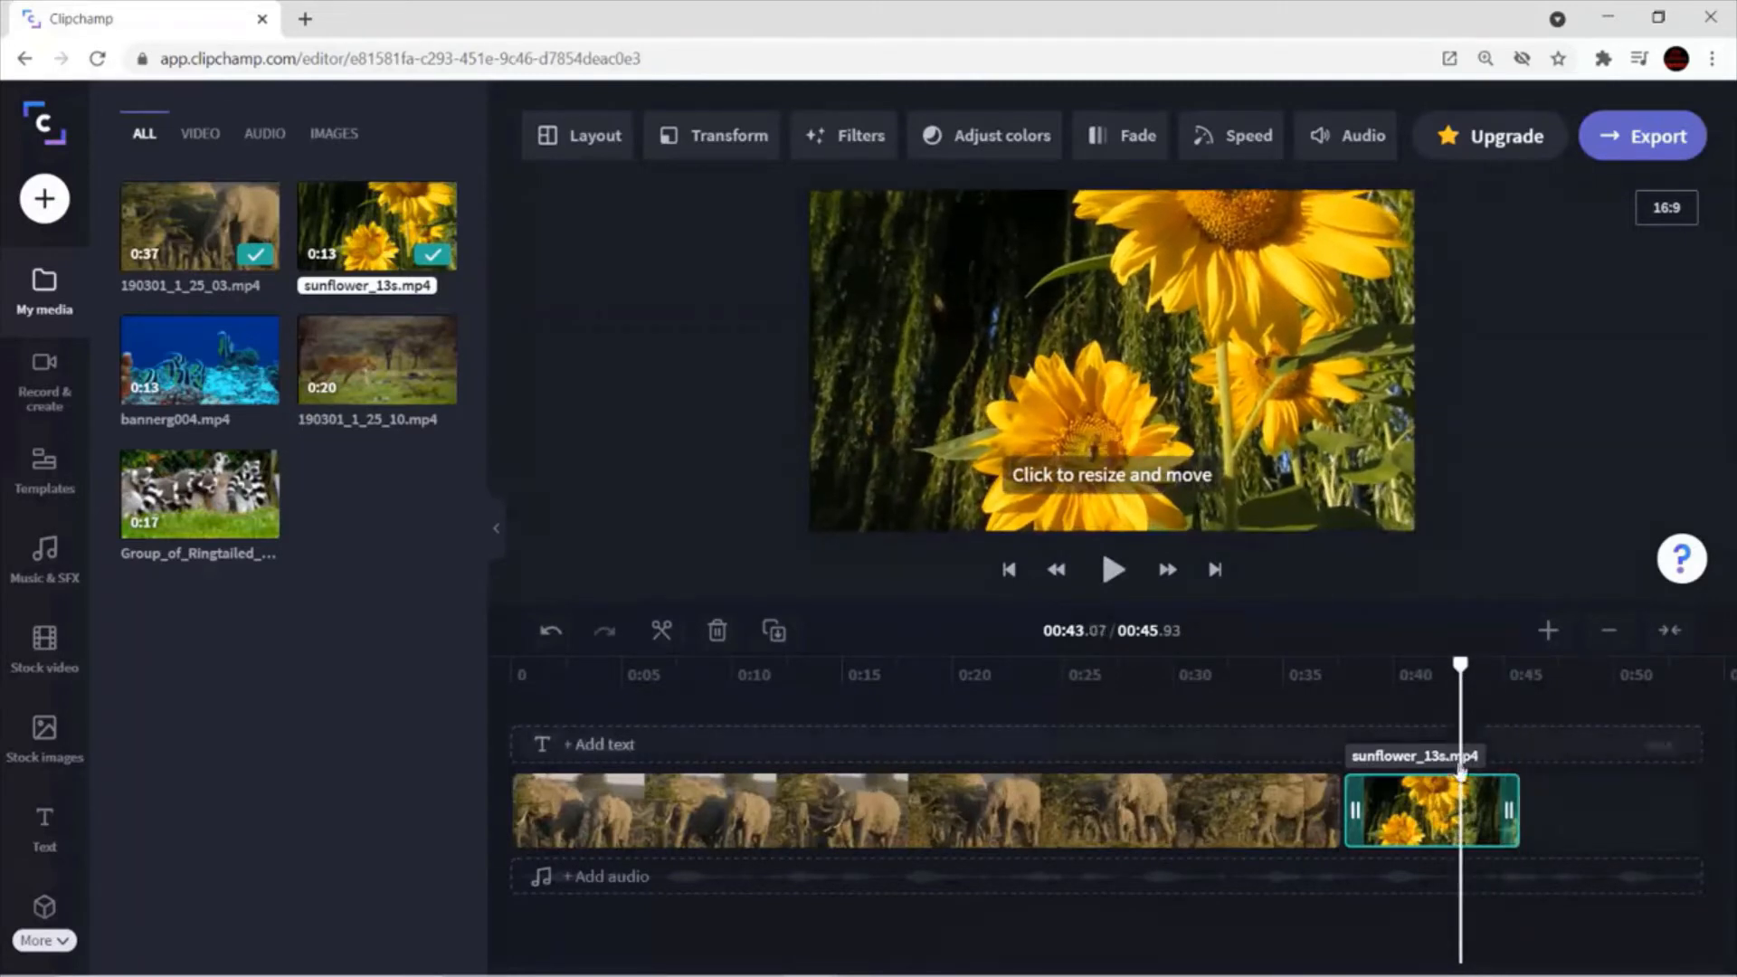
click(1454, 823)
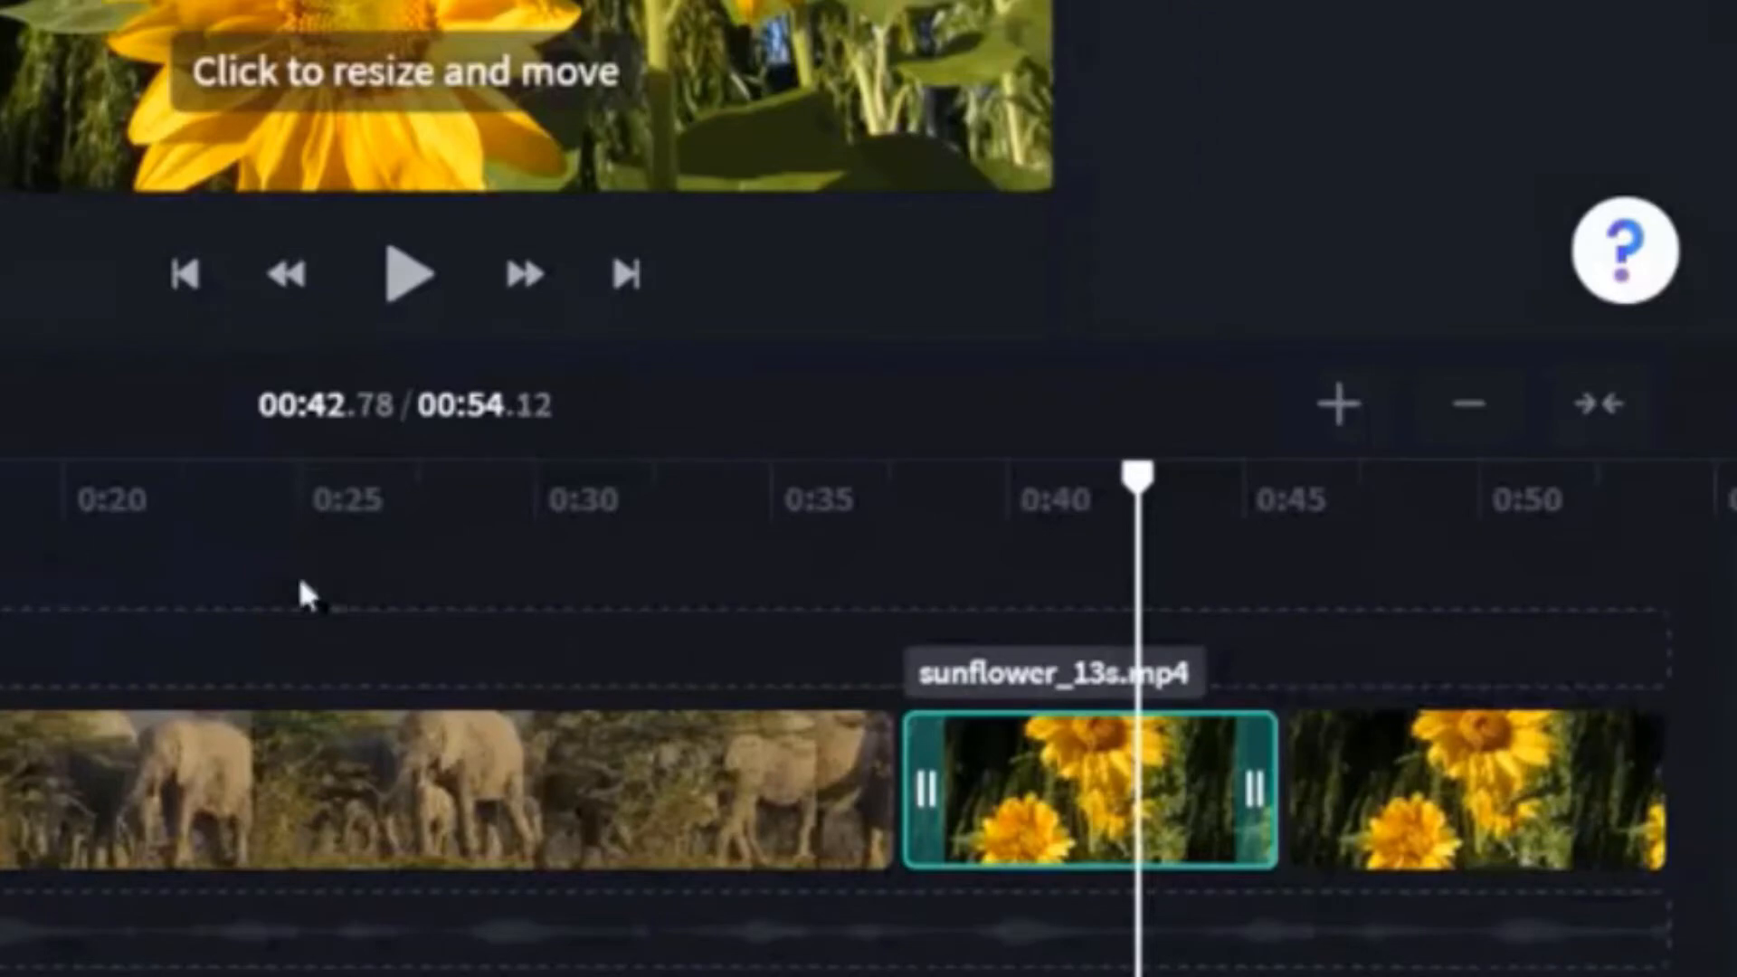
click(1420, 826)
click(1185, 837)
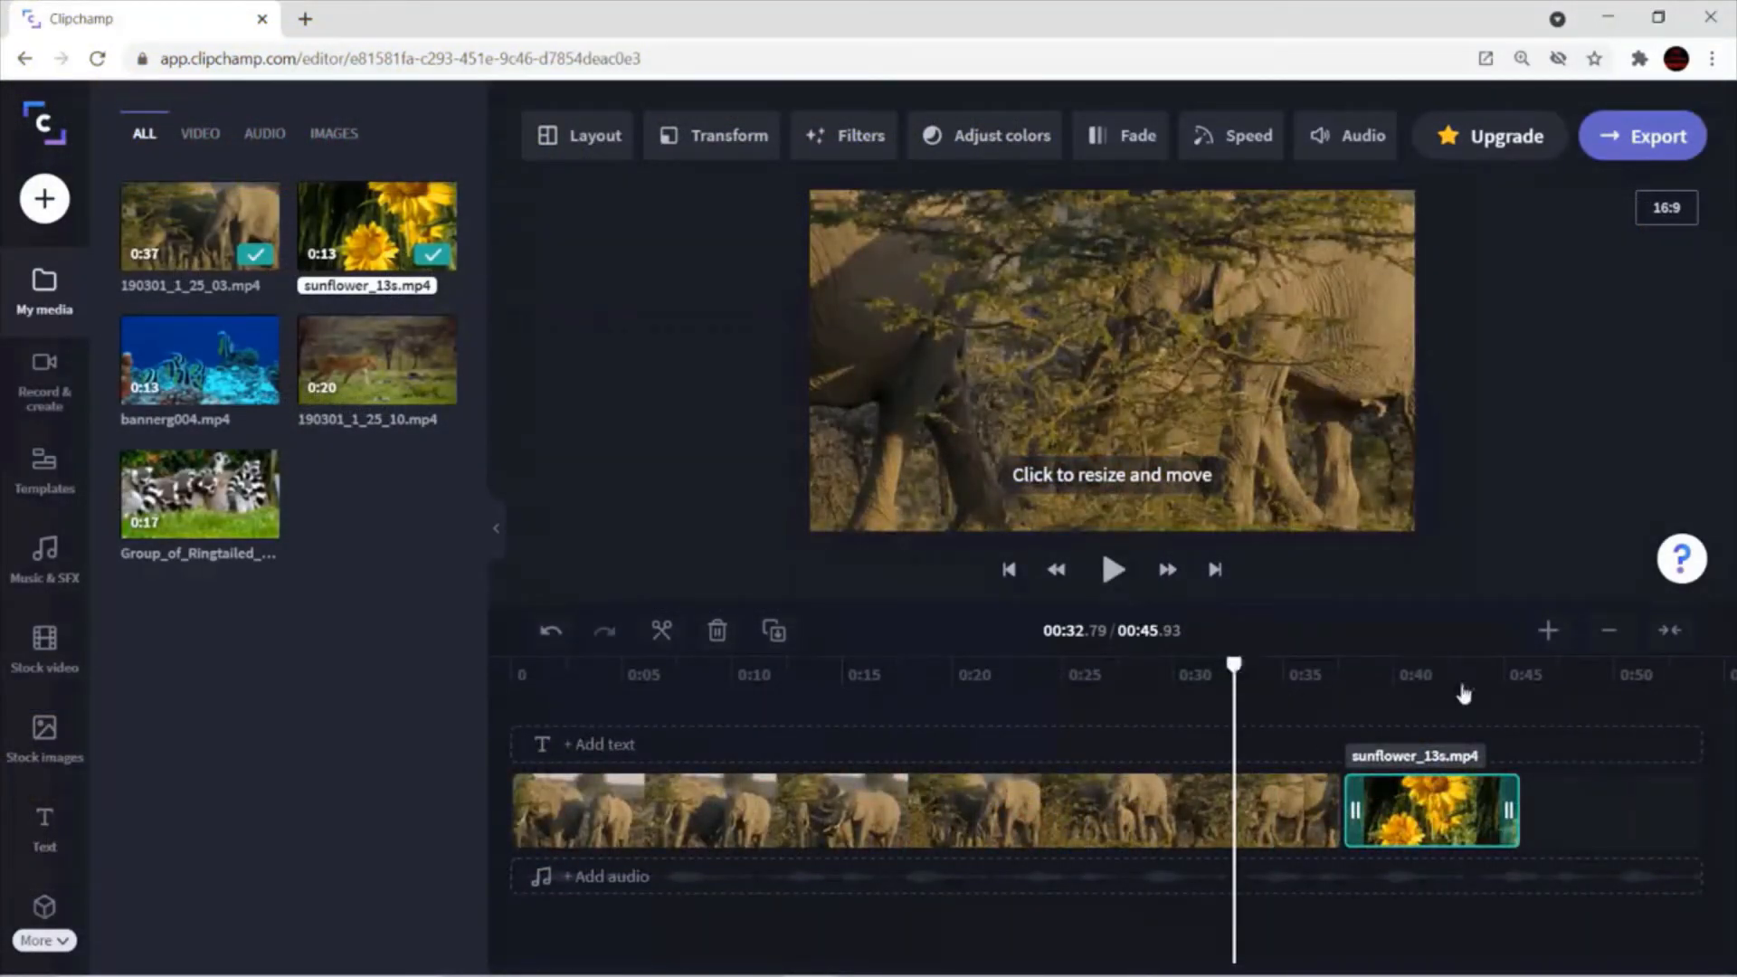
Fit the timeline to the trimmed project and preview it from about 0:14.
click(1669, 630)
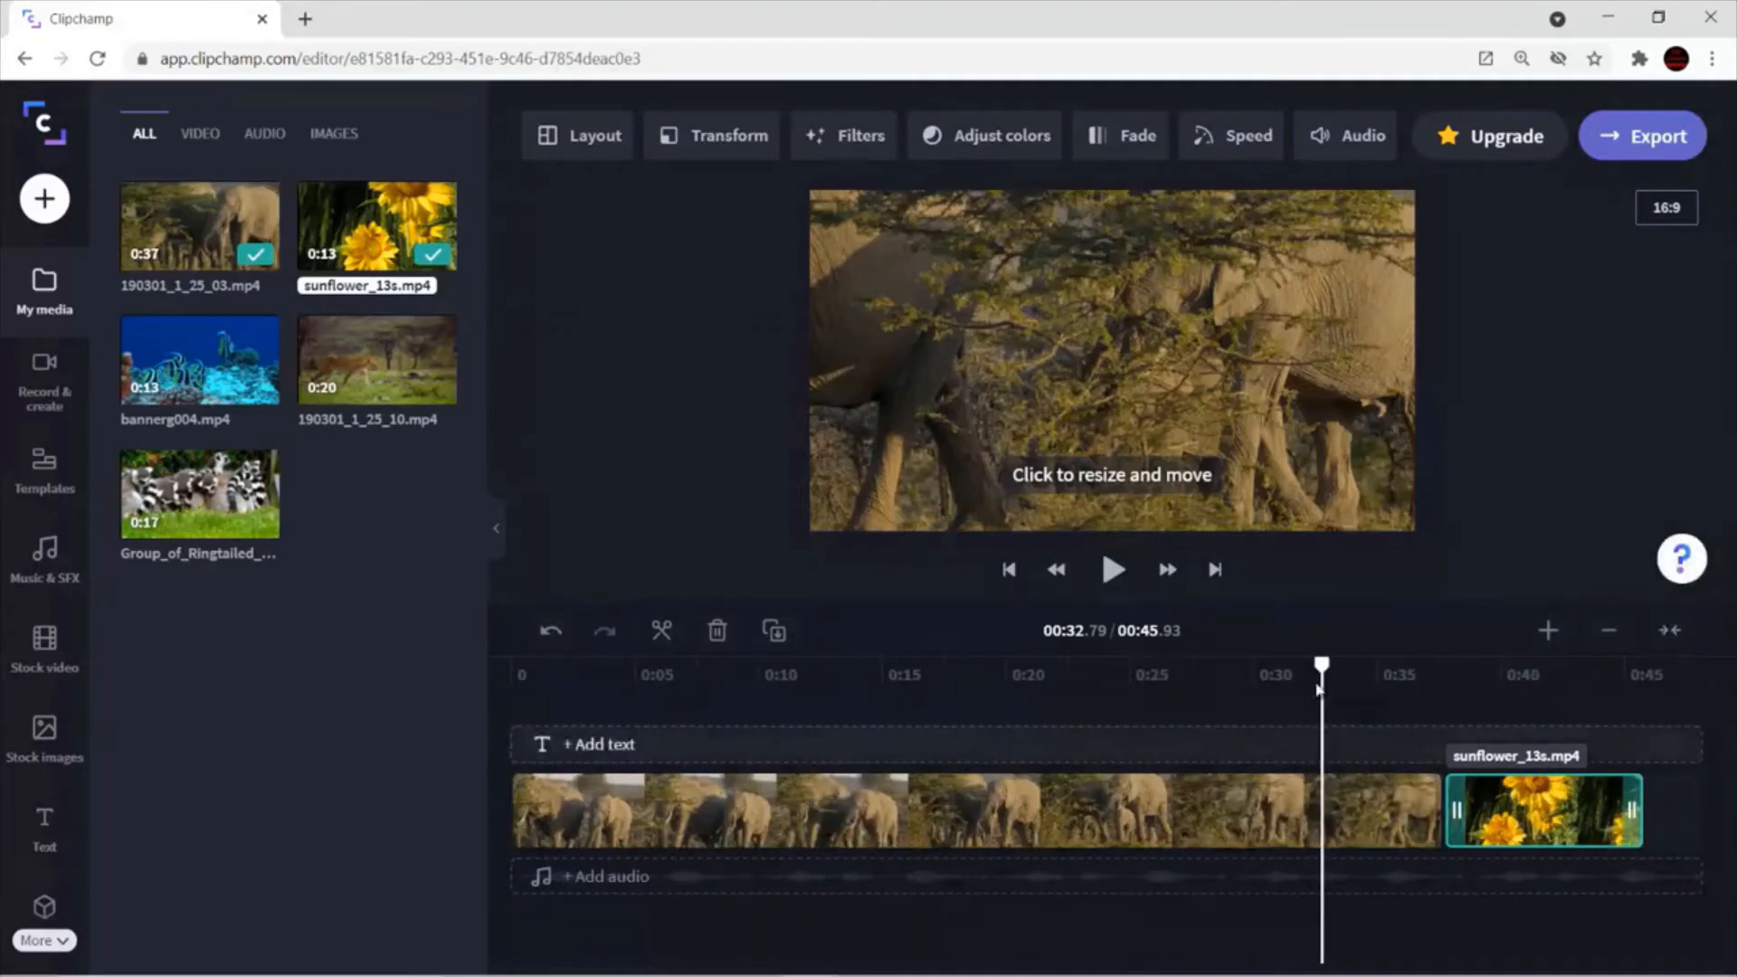
click(865, 695)
key(space)
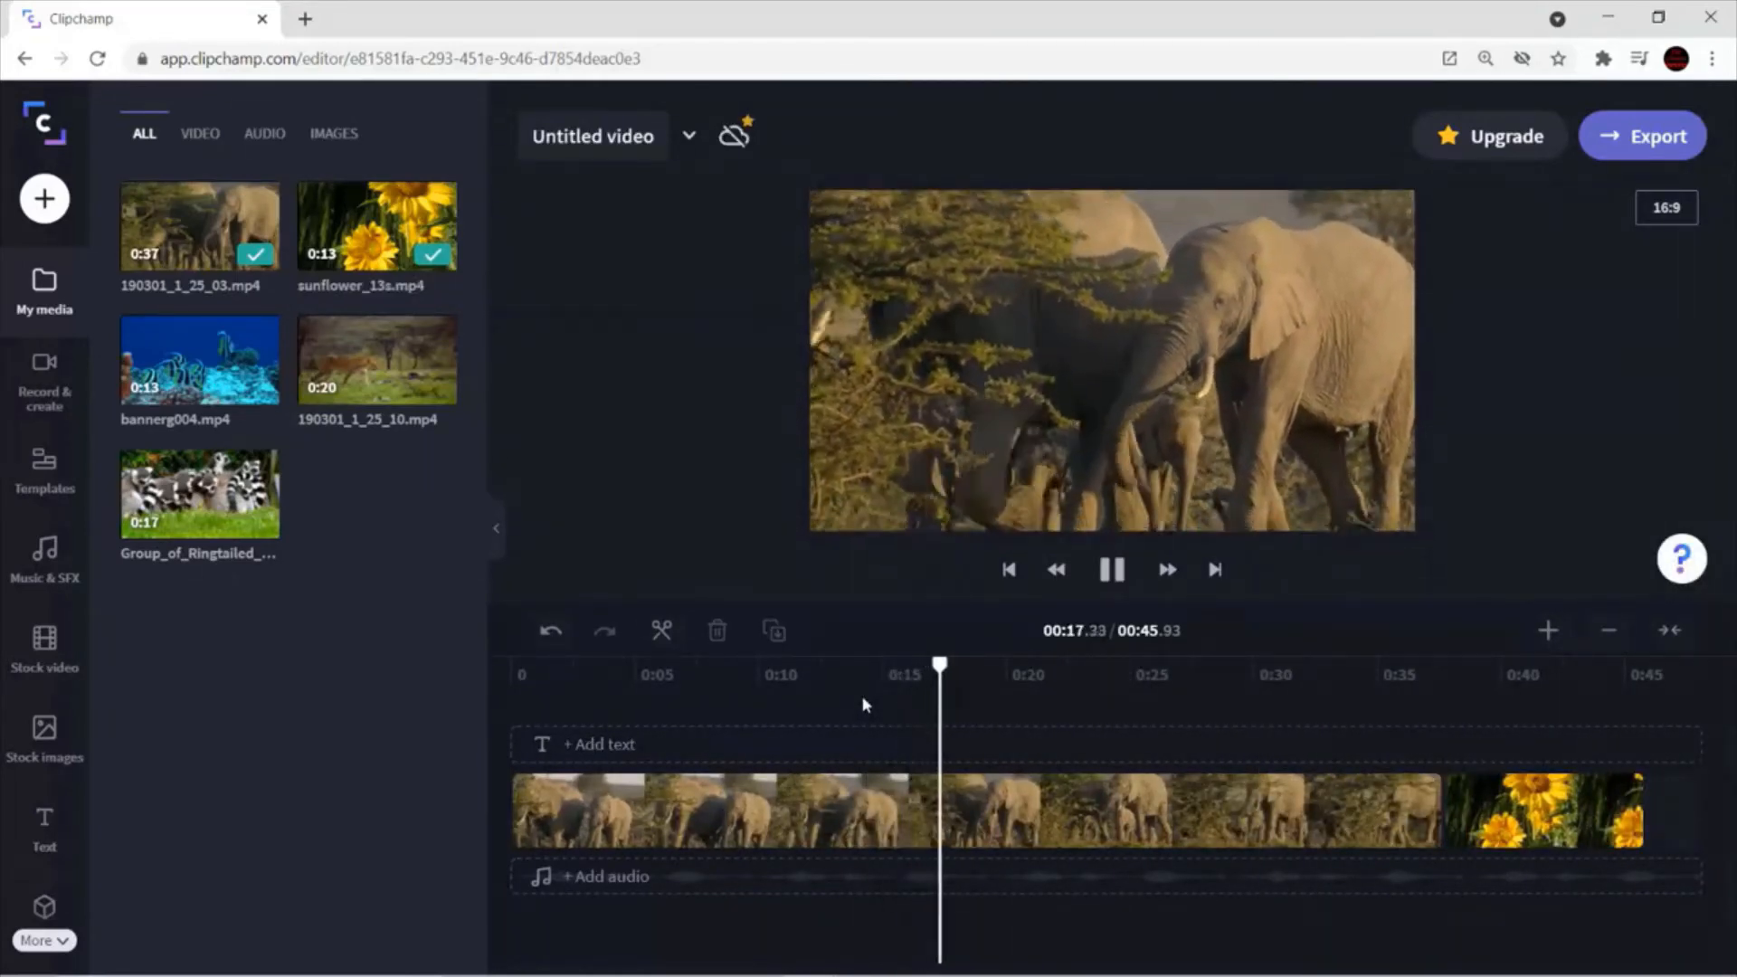
Set the elephant clip's speed to Fast at 2x.
click(954, 814)
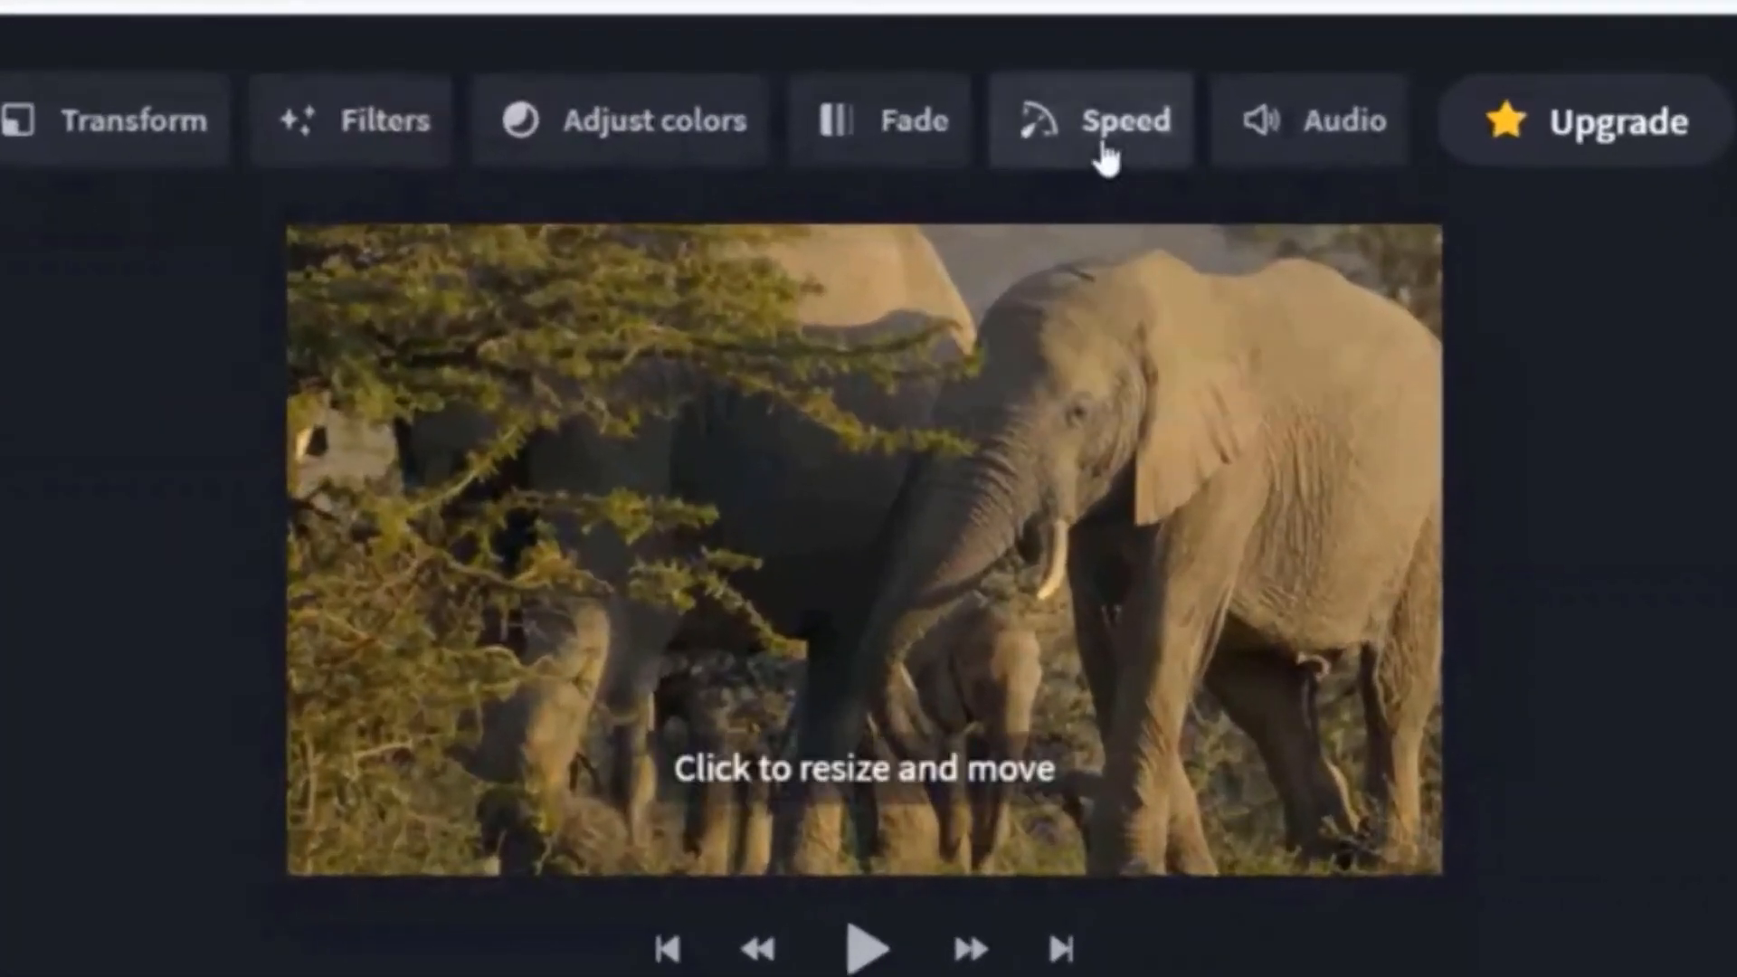
click(1105, 159)
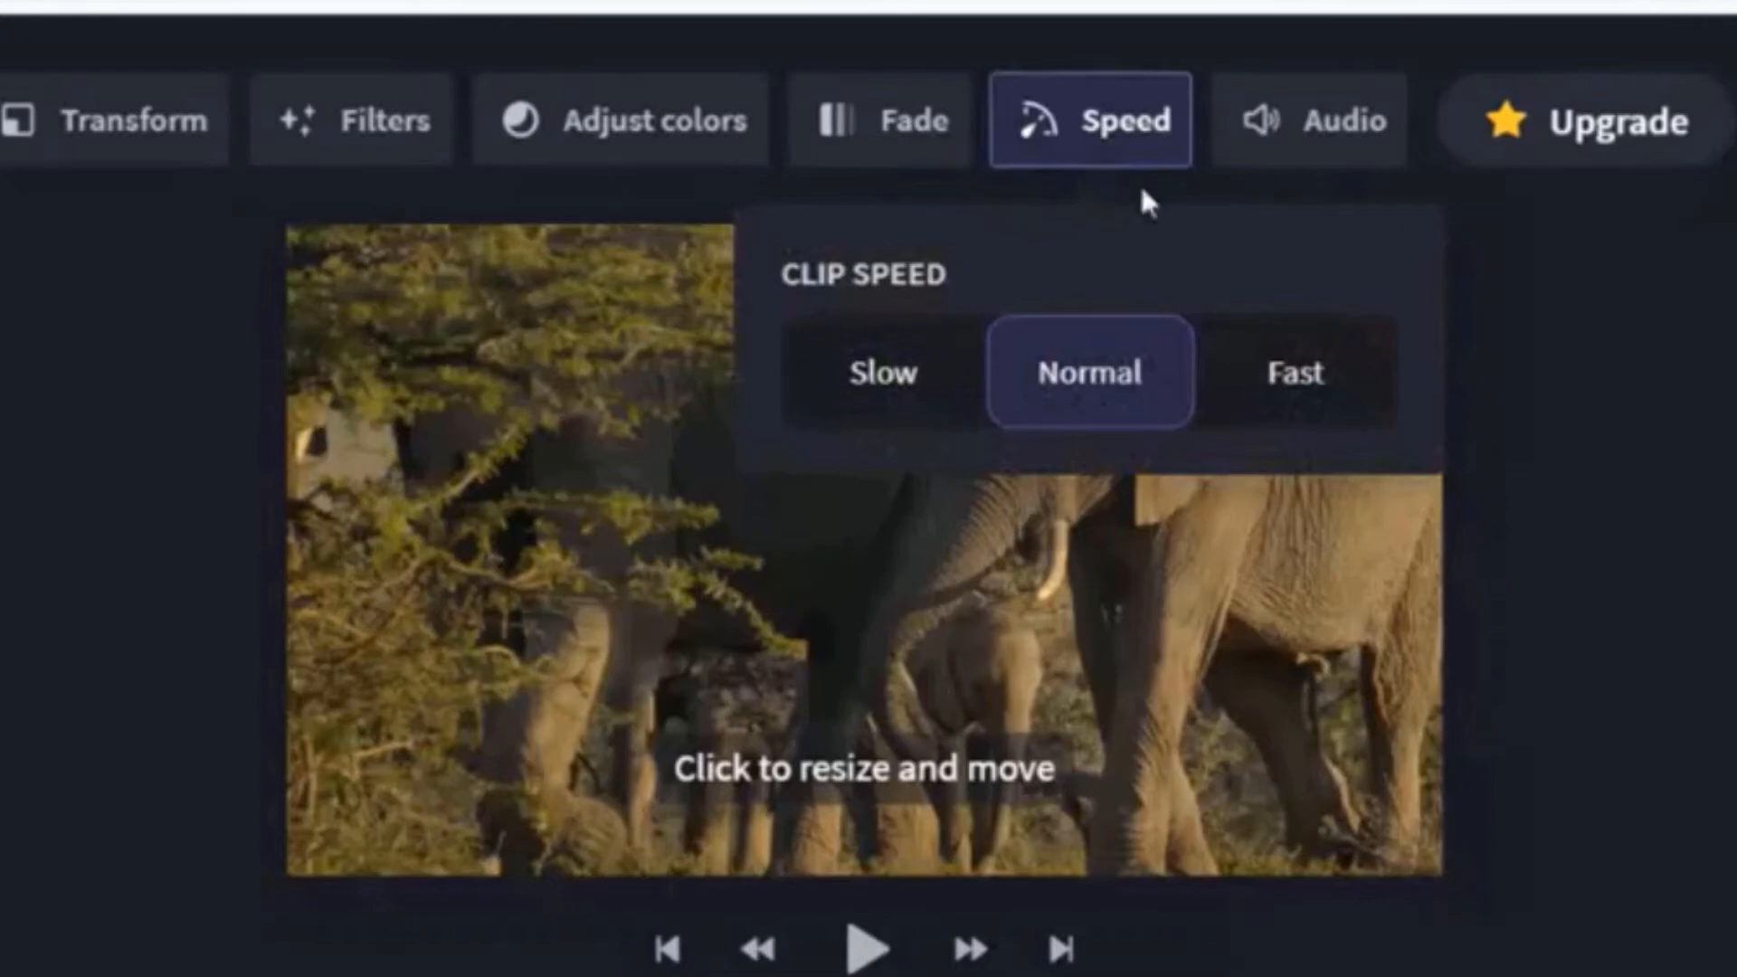
click(1283, 371)
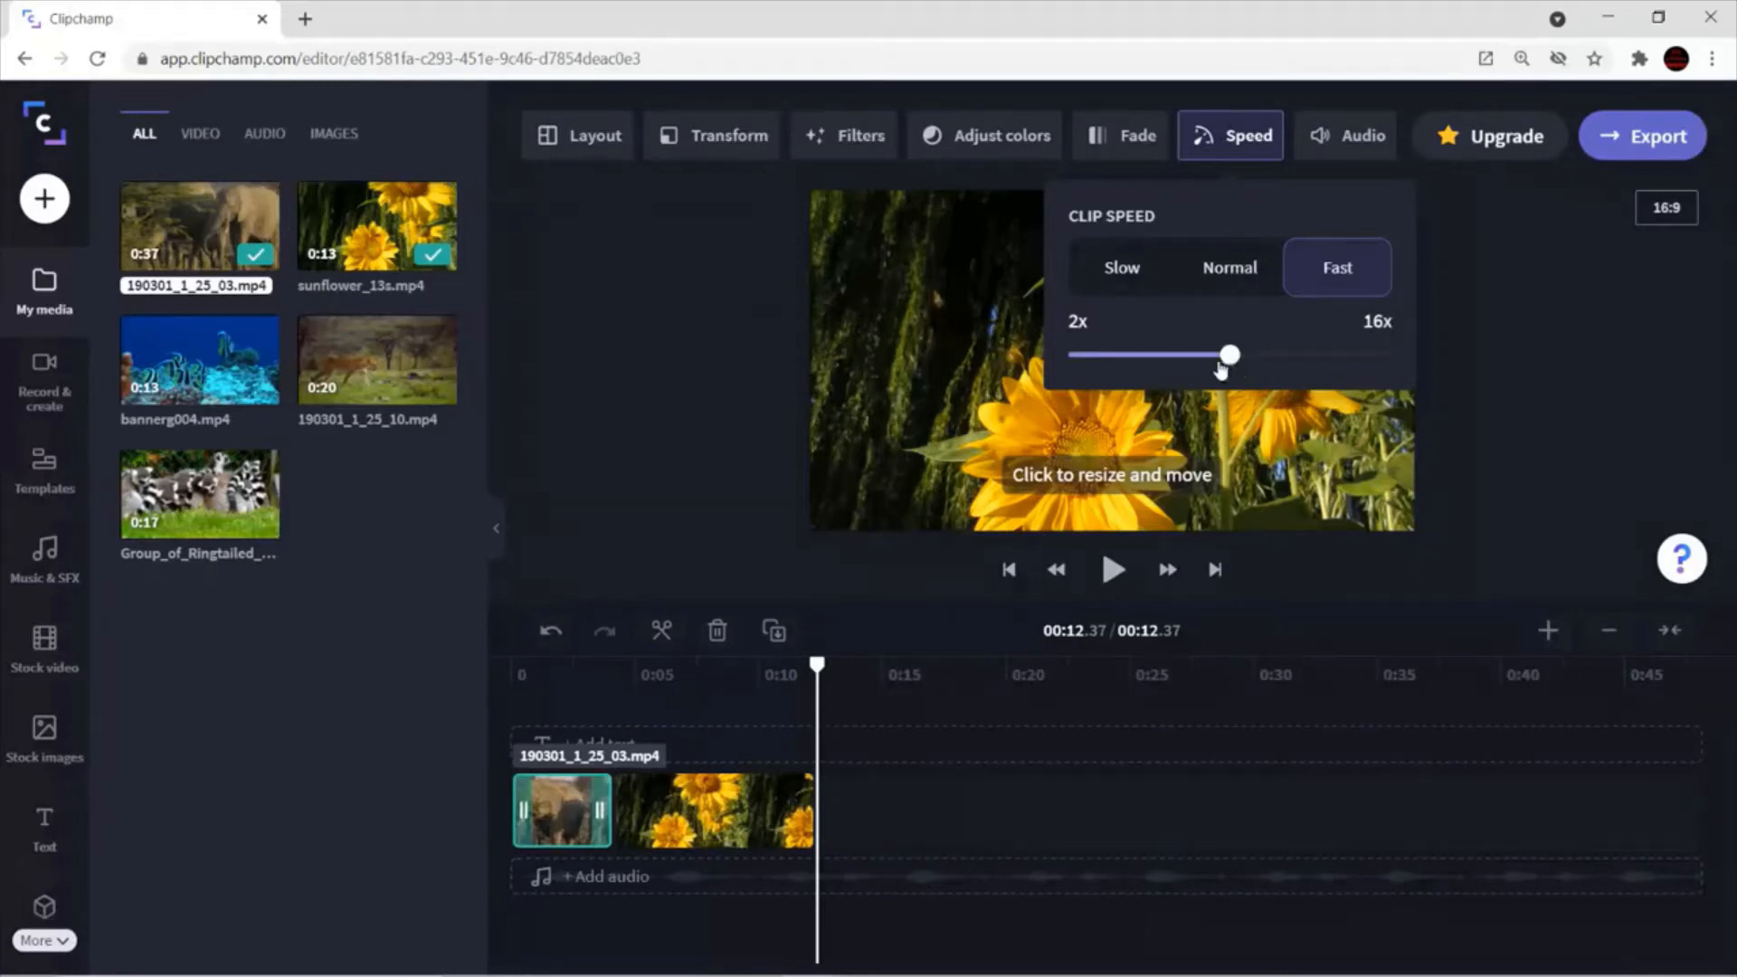
drag(1218, 363, 1070, 356)
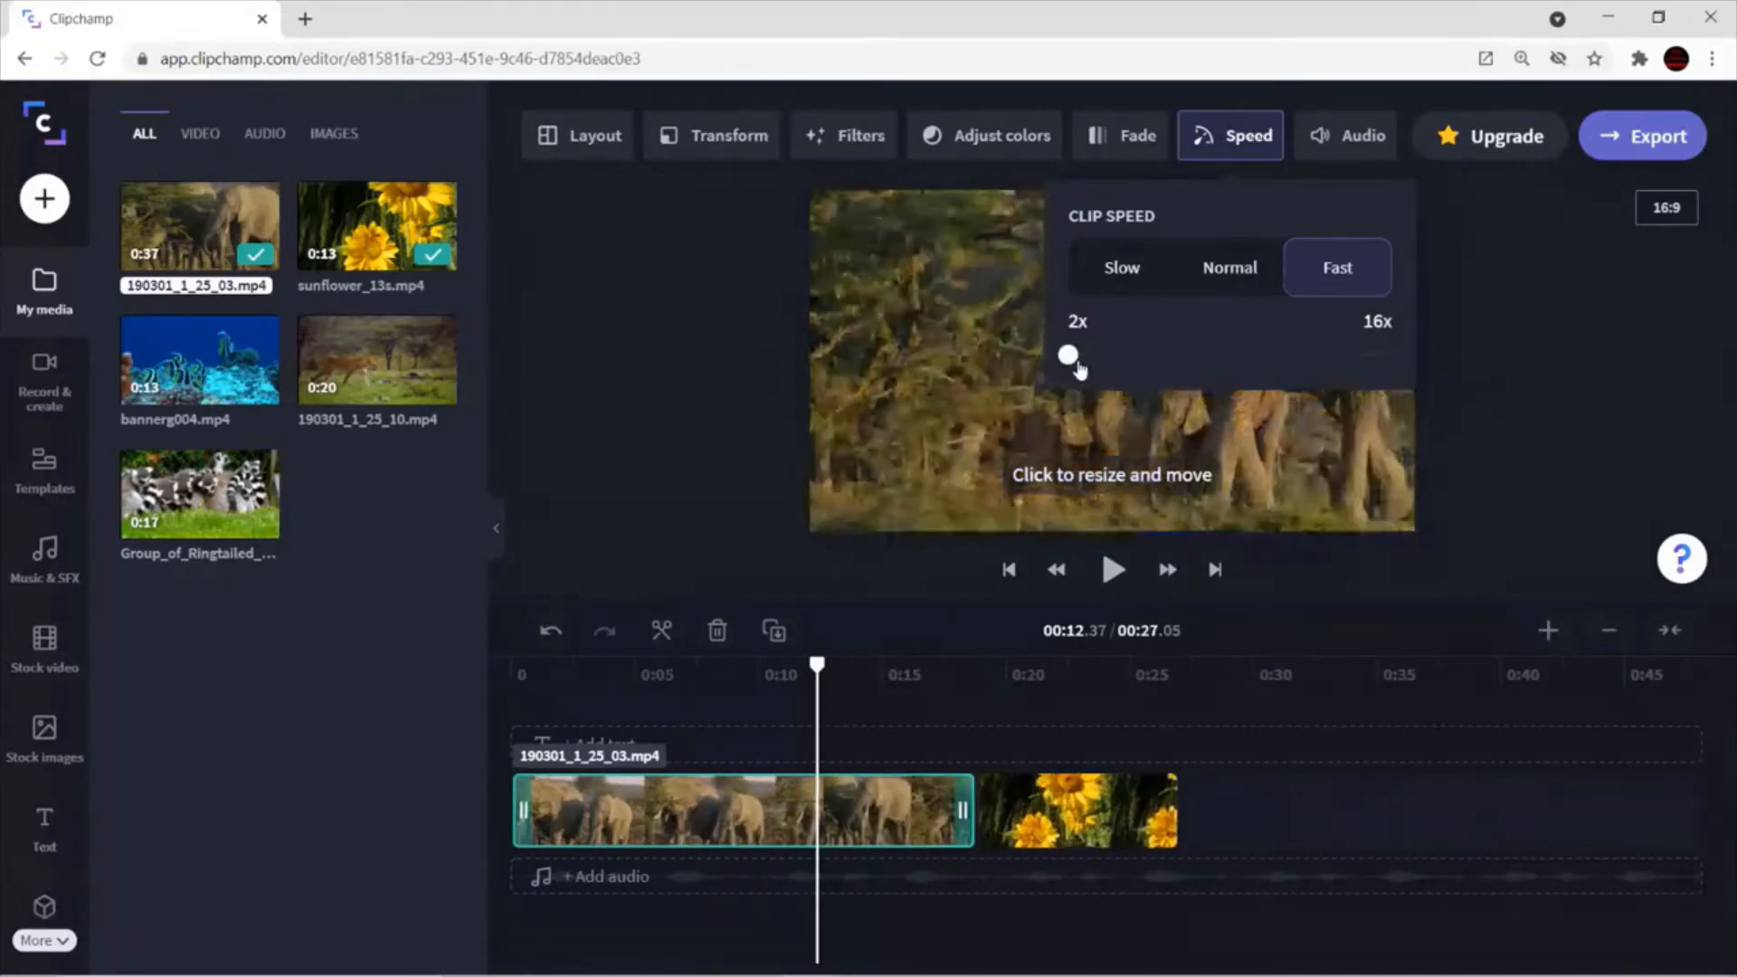
Fit the timeline to the shortened project and preview the sped-up elephant clip from the beginning.
click(1667, 633)
click(523, 688)
key(space)
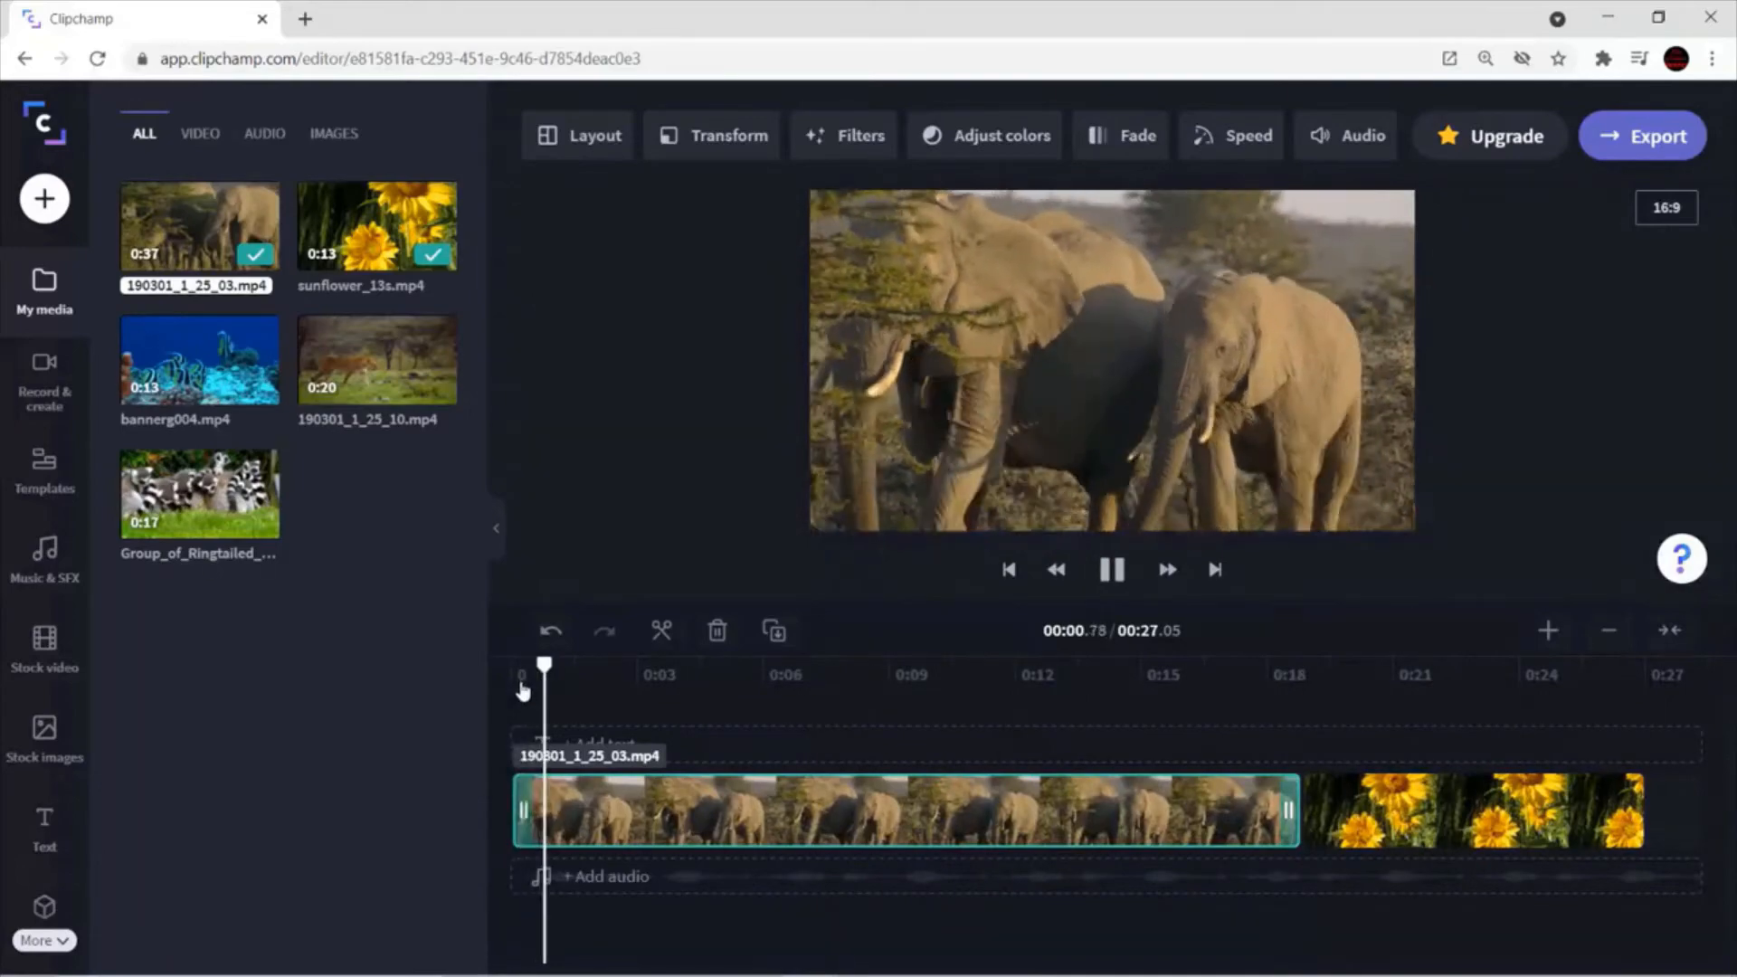
key(space)
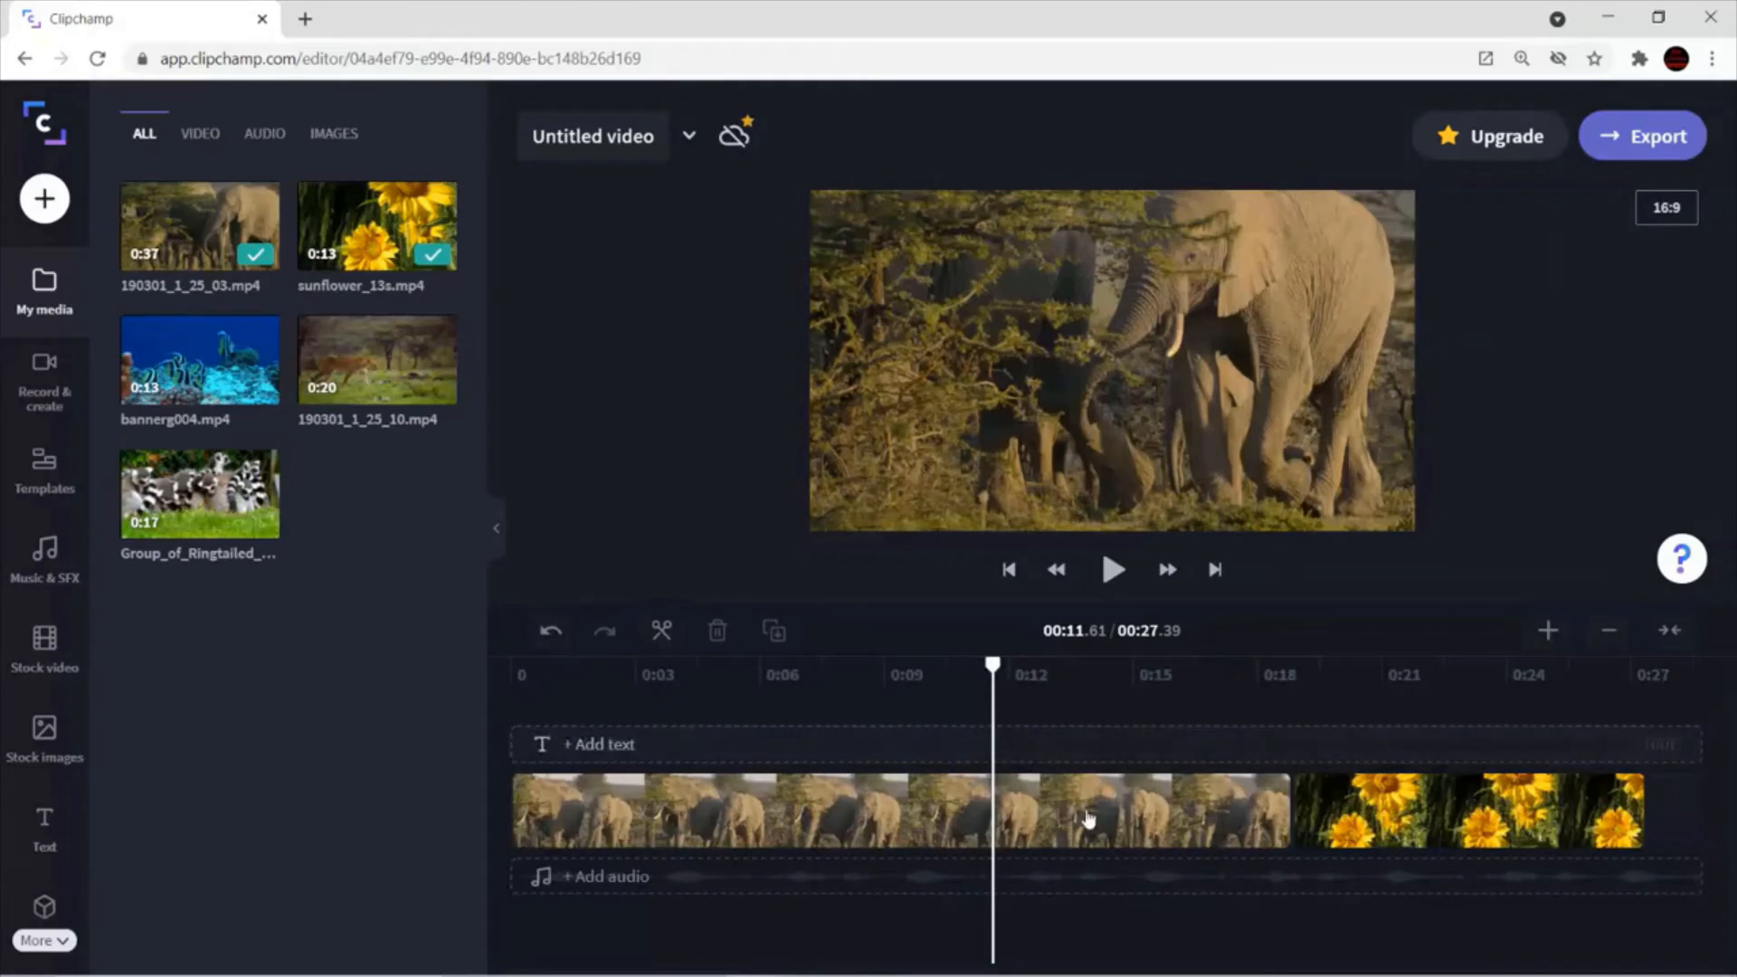
Separate the audio from the sunflower clip and delete the detached audio from the timeline.
click(1439, 810)
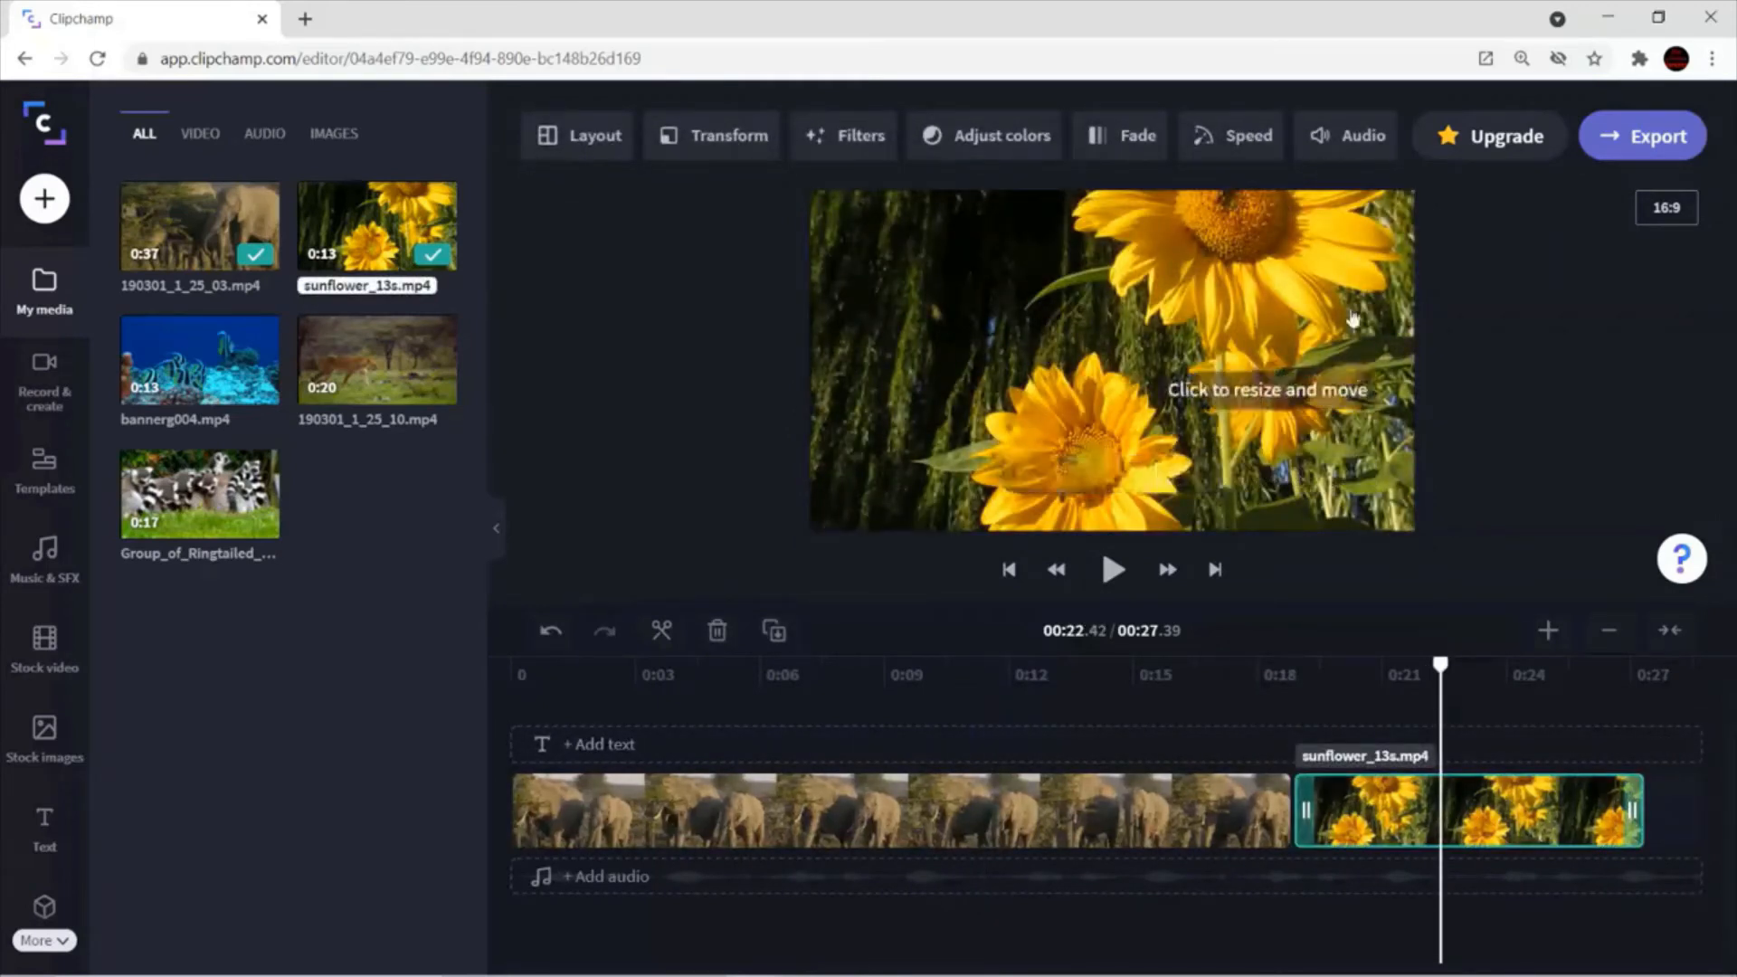
click(1348, 143)
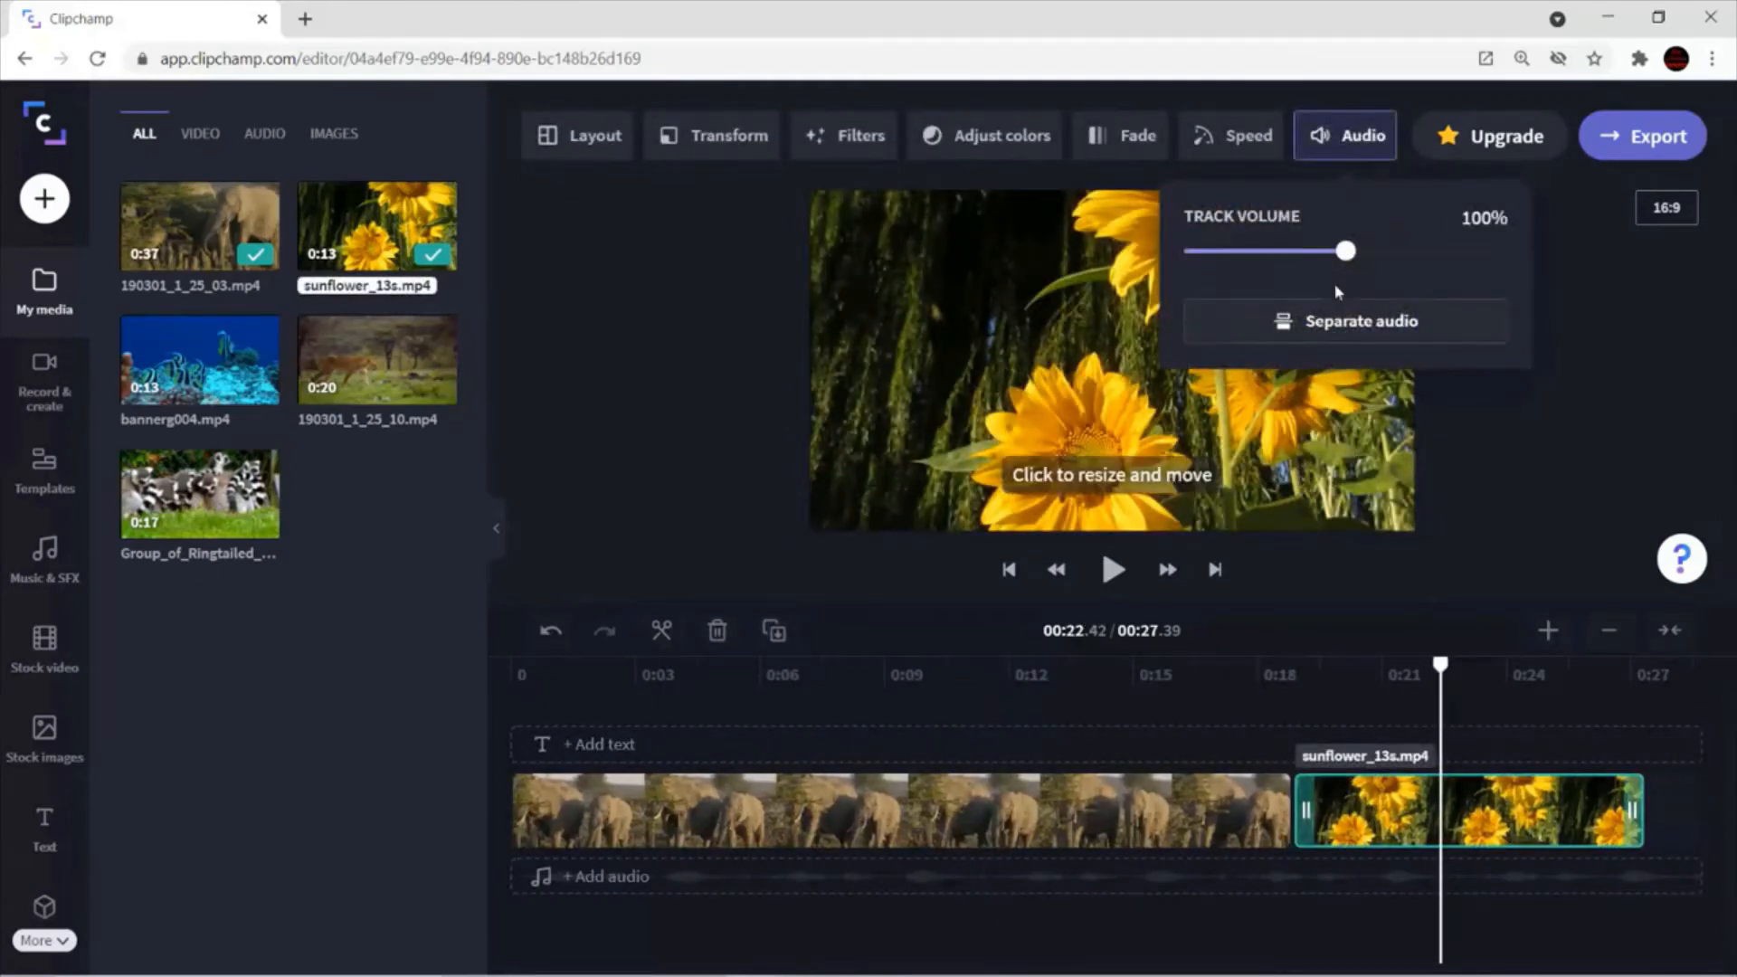
click(1336, 324)
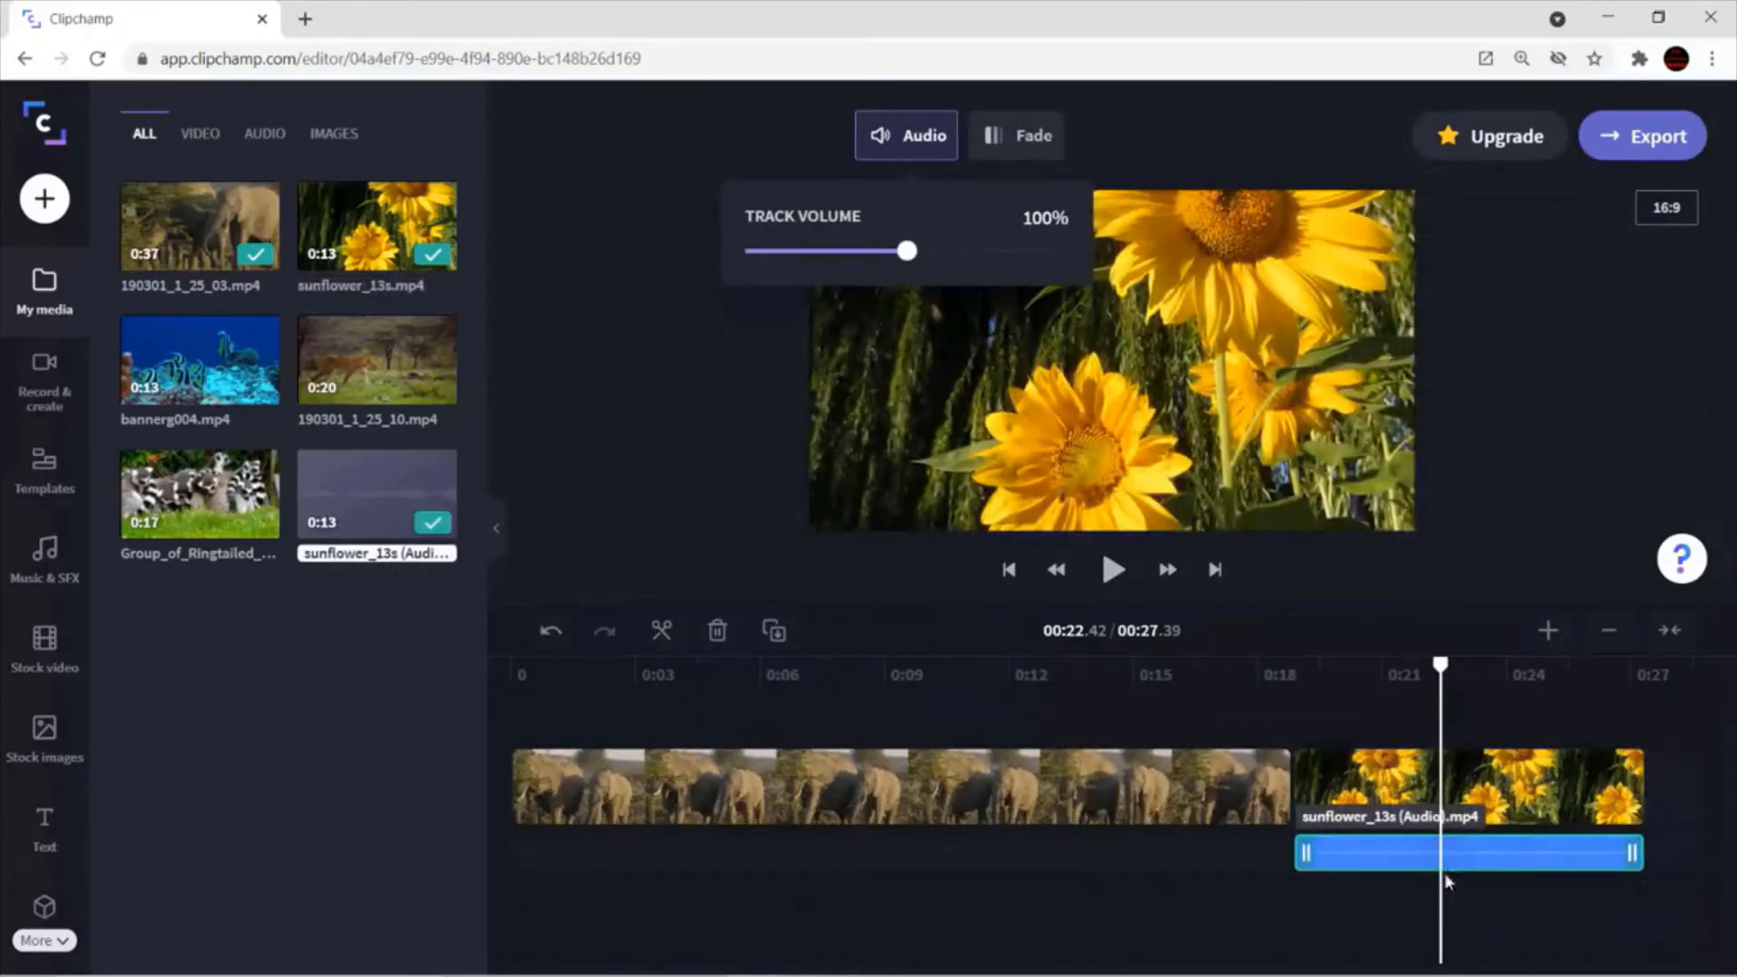
click(1434, 867)
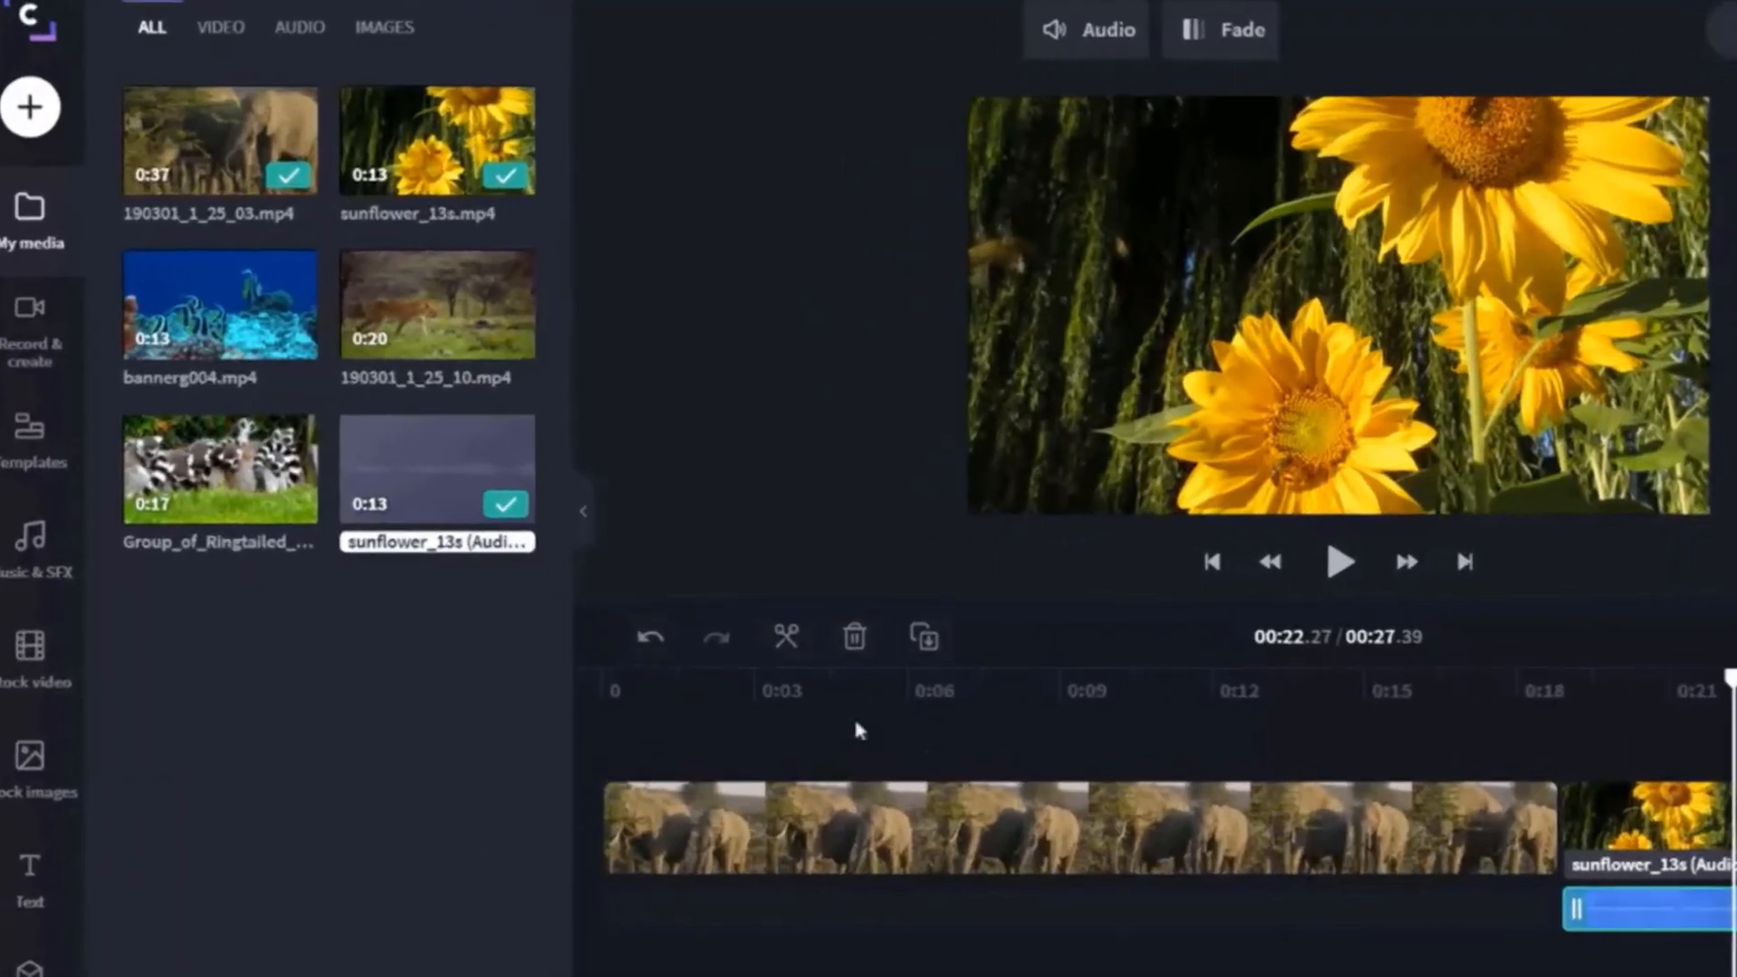
mouse_move(424, 496)
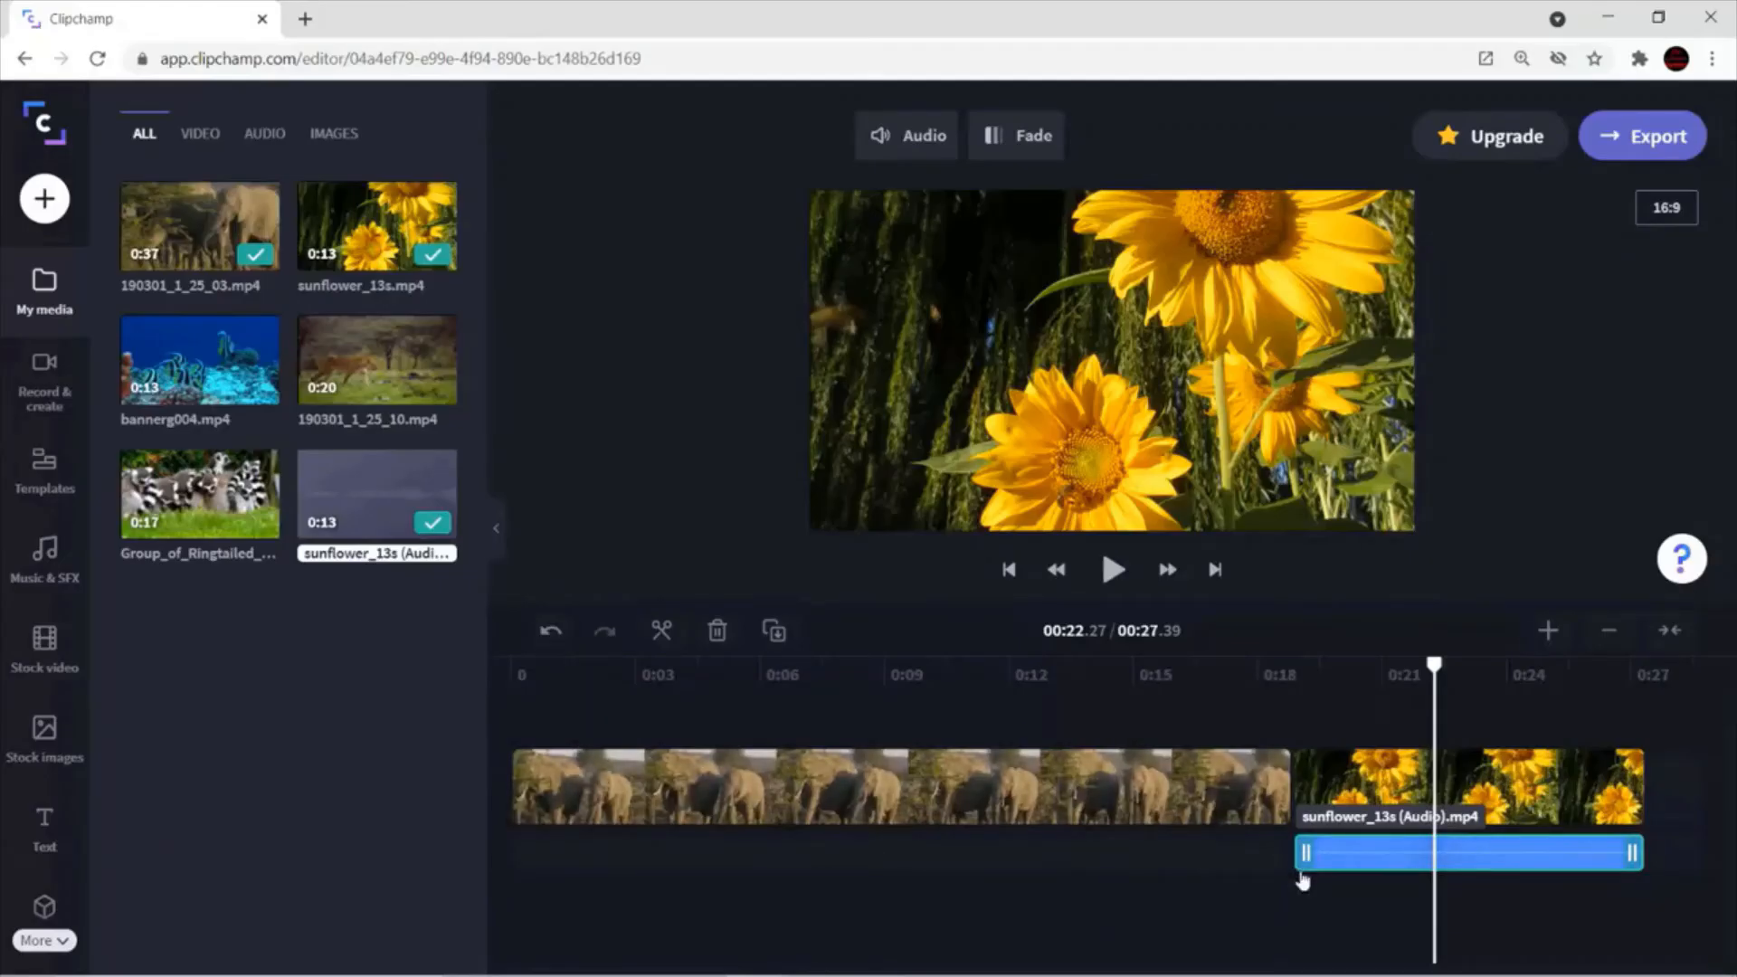
click(1348, 866)
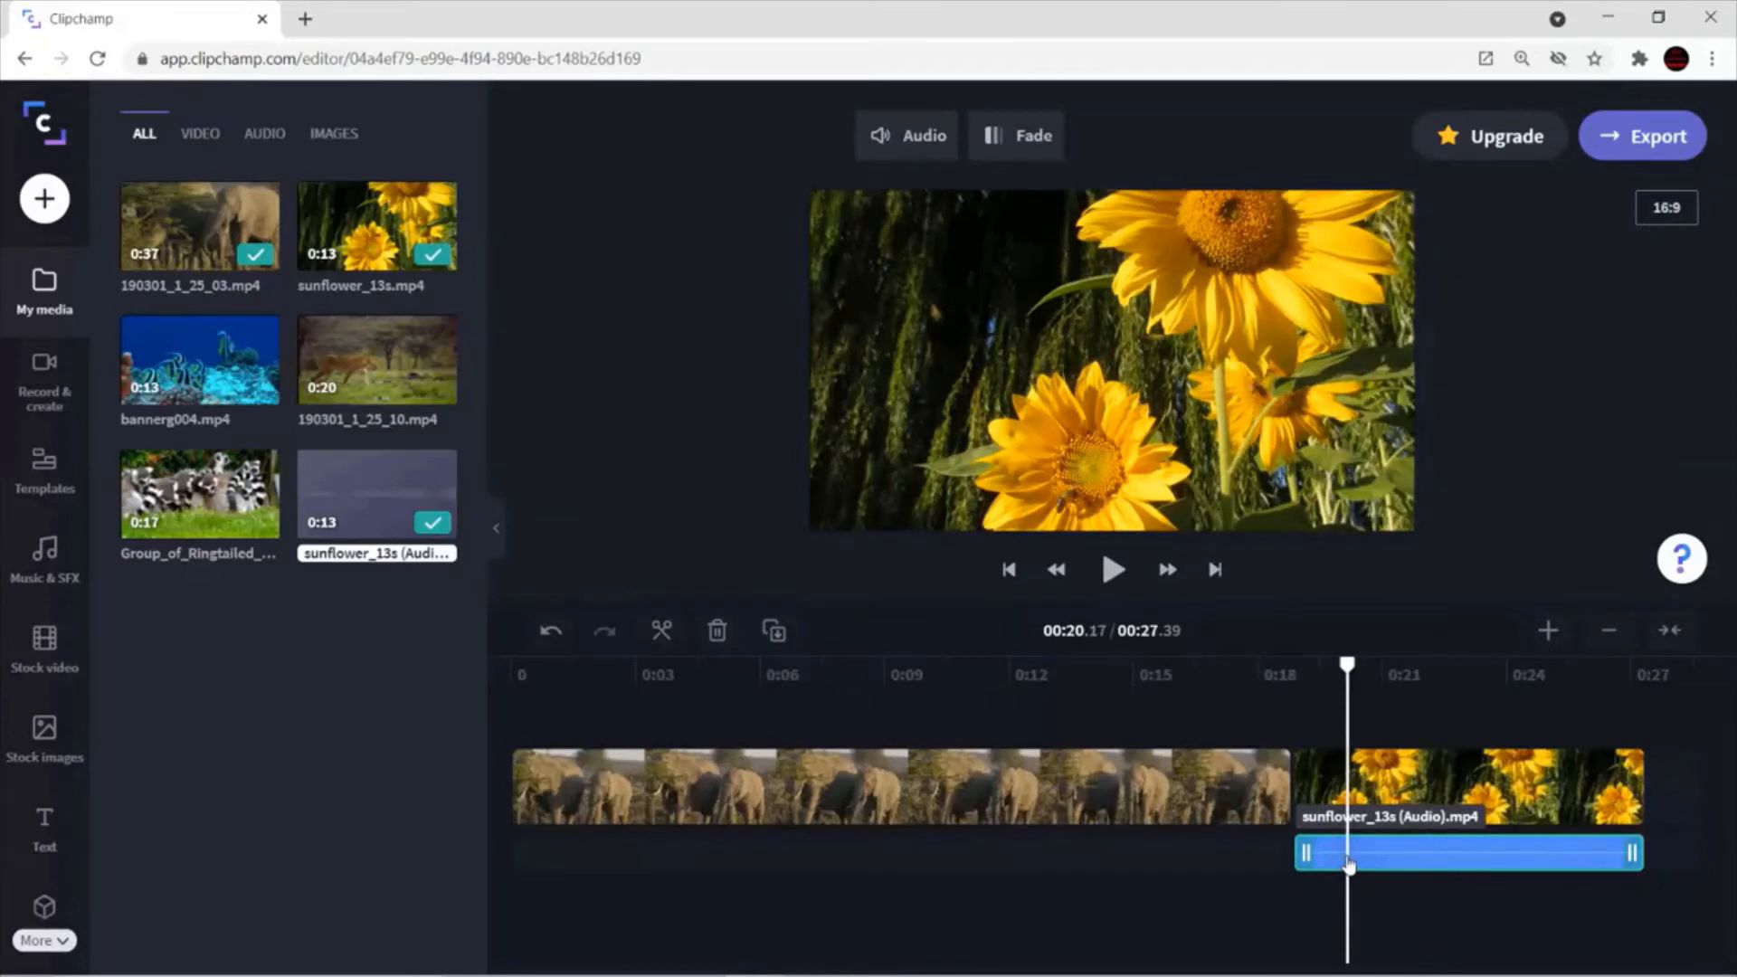
key(Delete)
Add the "New Day" music file to the timeline and align it with the start of the video.
click(1164, 807)
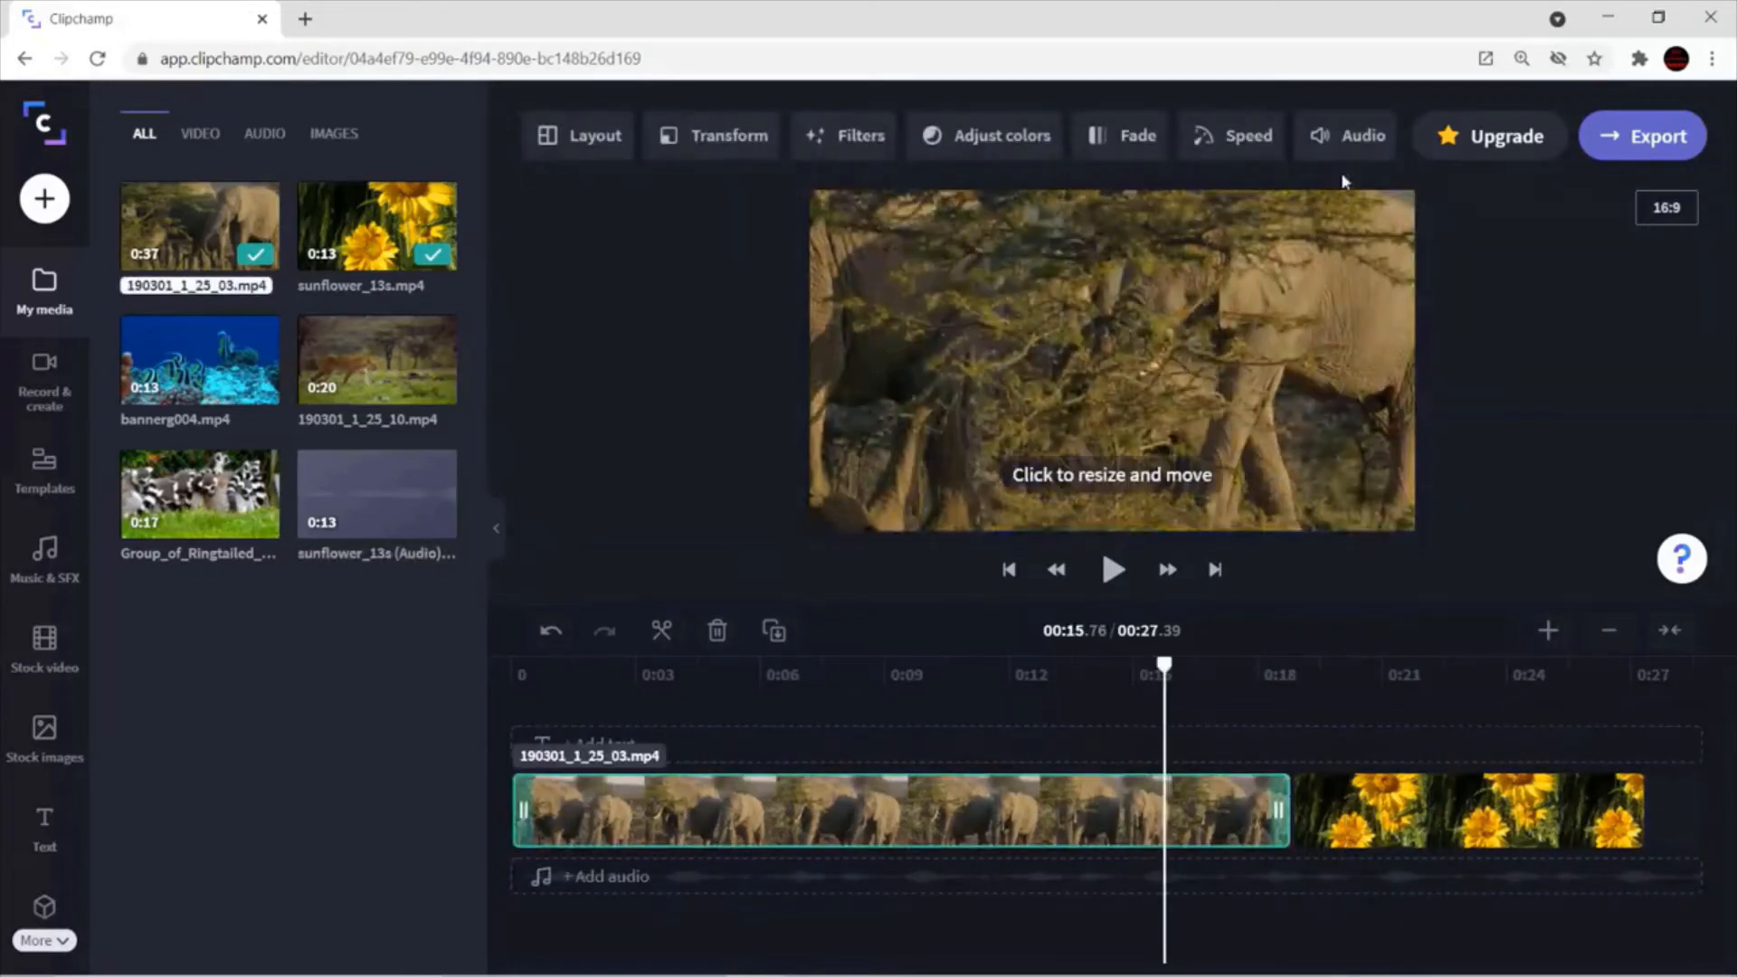
mouse_move(1280, 678)
mouse_down()
mouse_move(1329, 680)
mouse_move(1260, 694)
mouse_up()
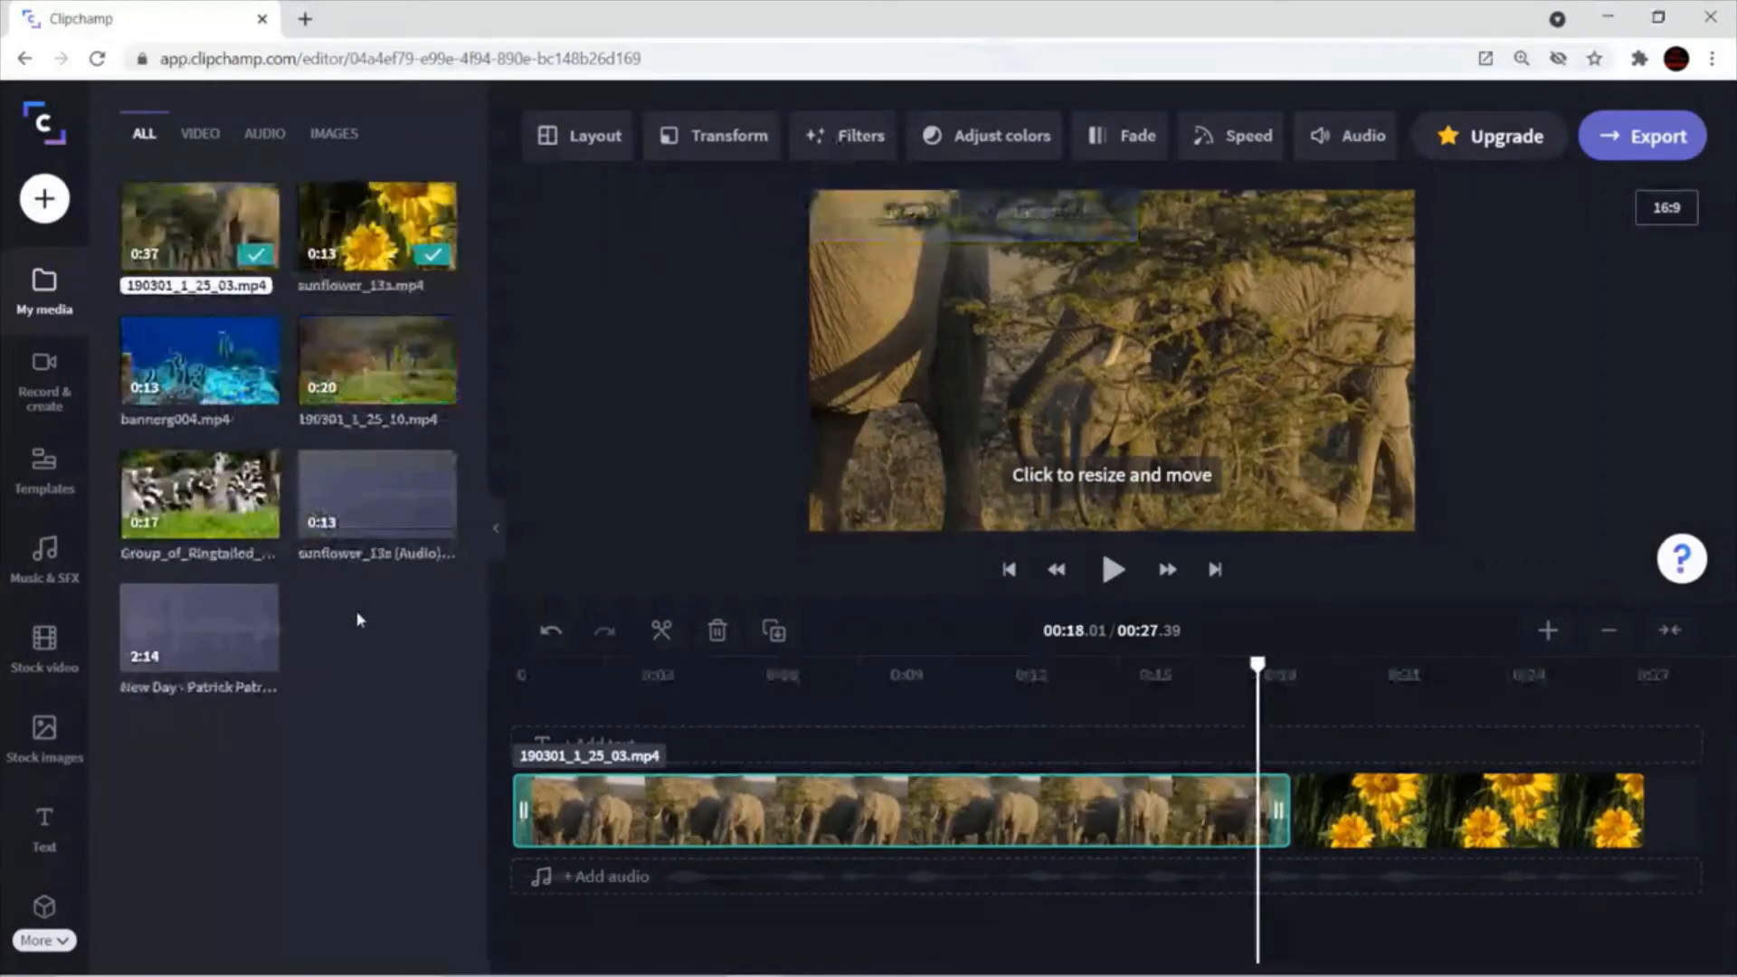
click(256, 600)
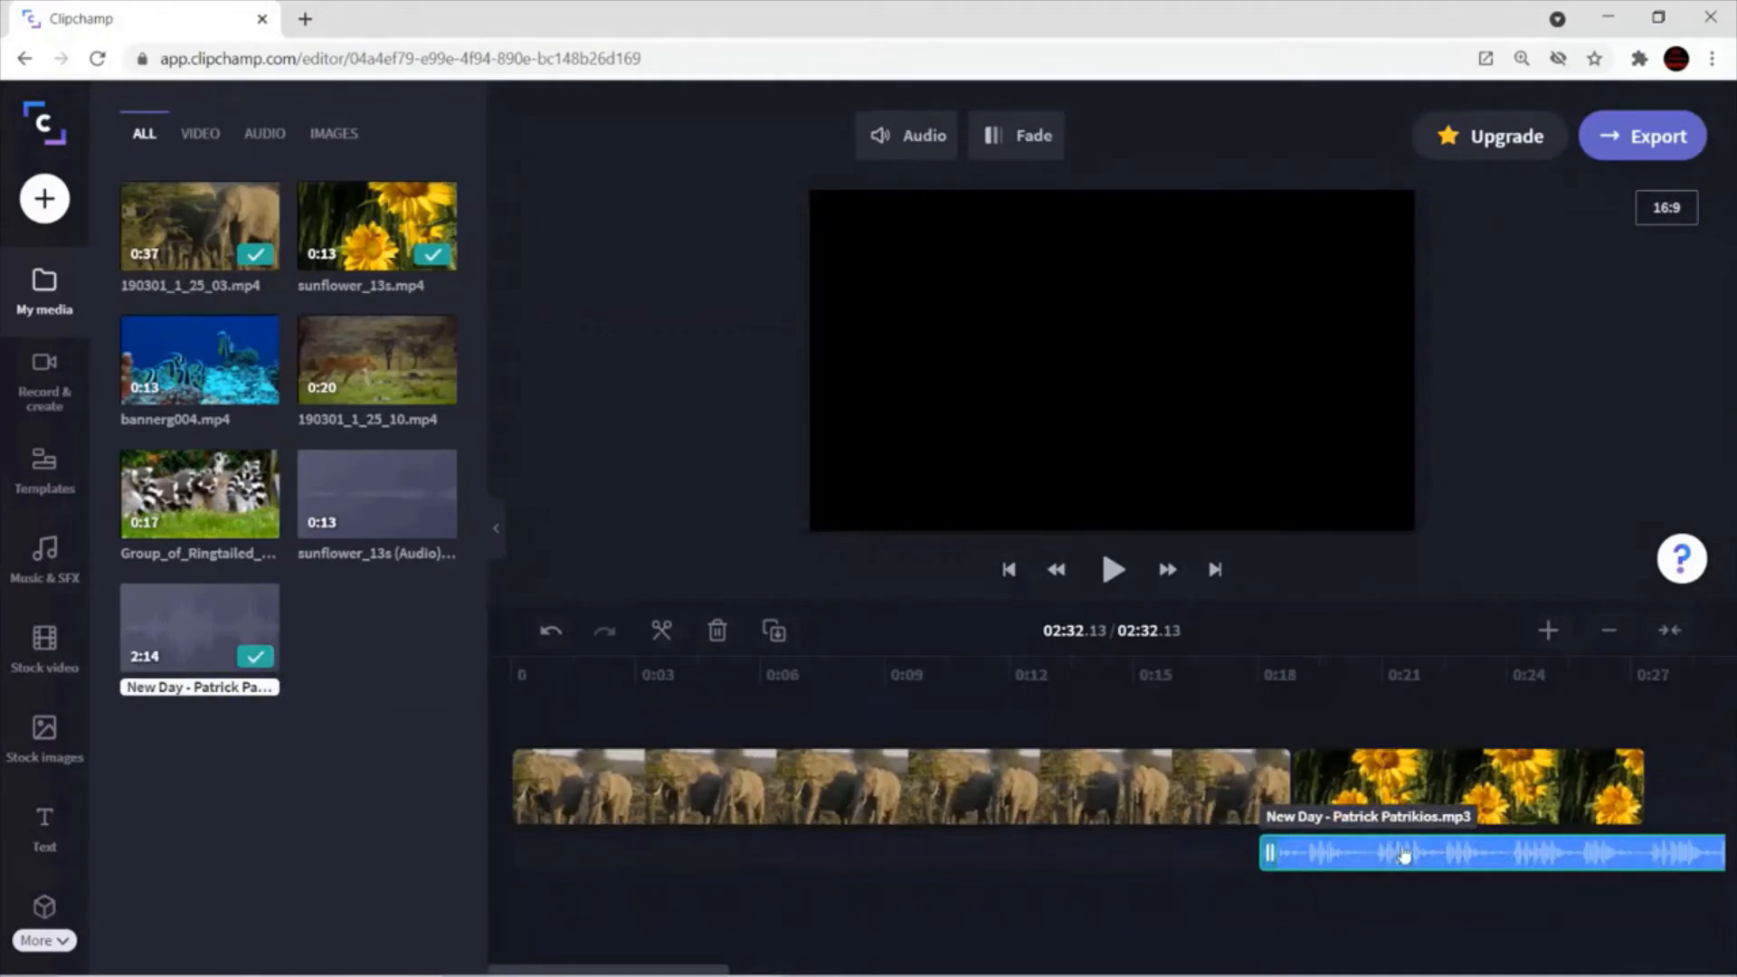
drag(624, 859, 634, 855)
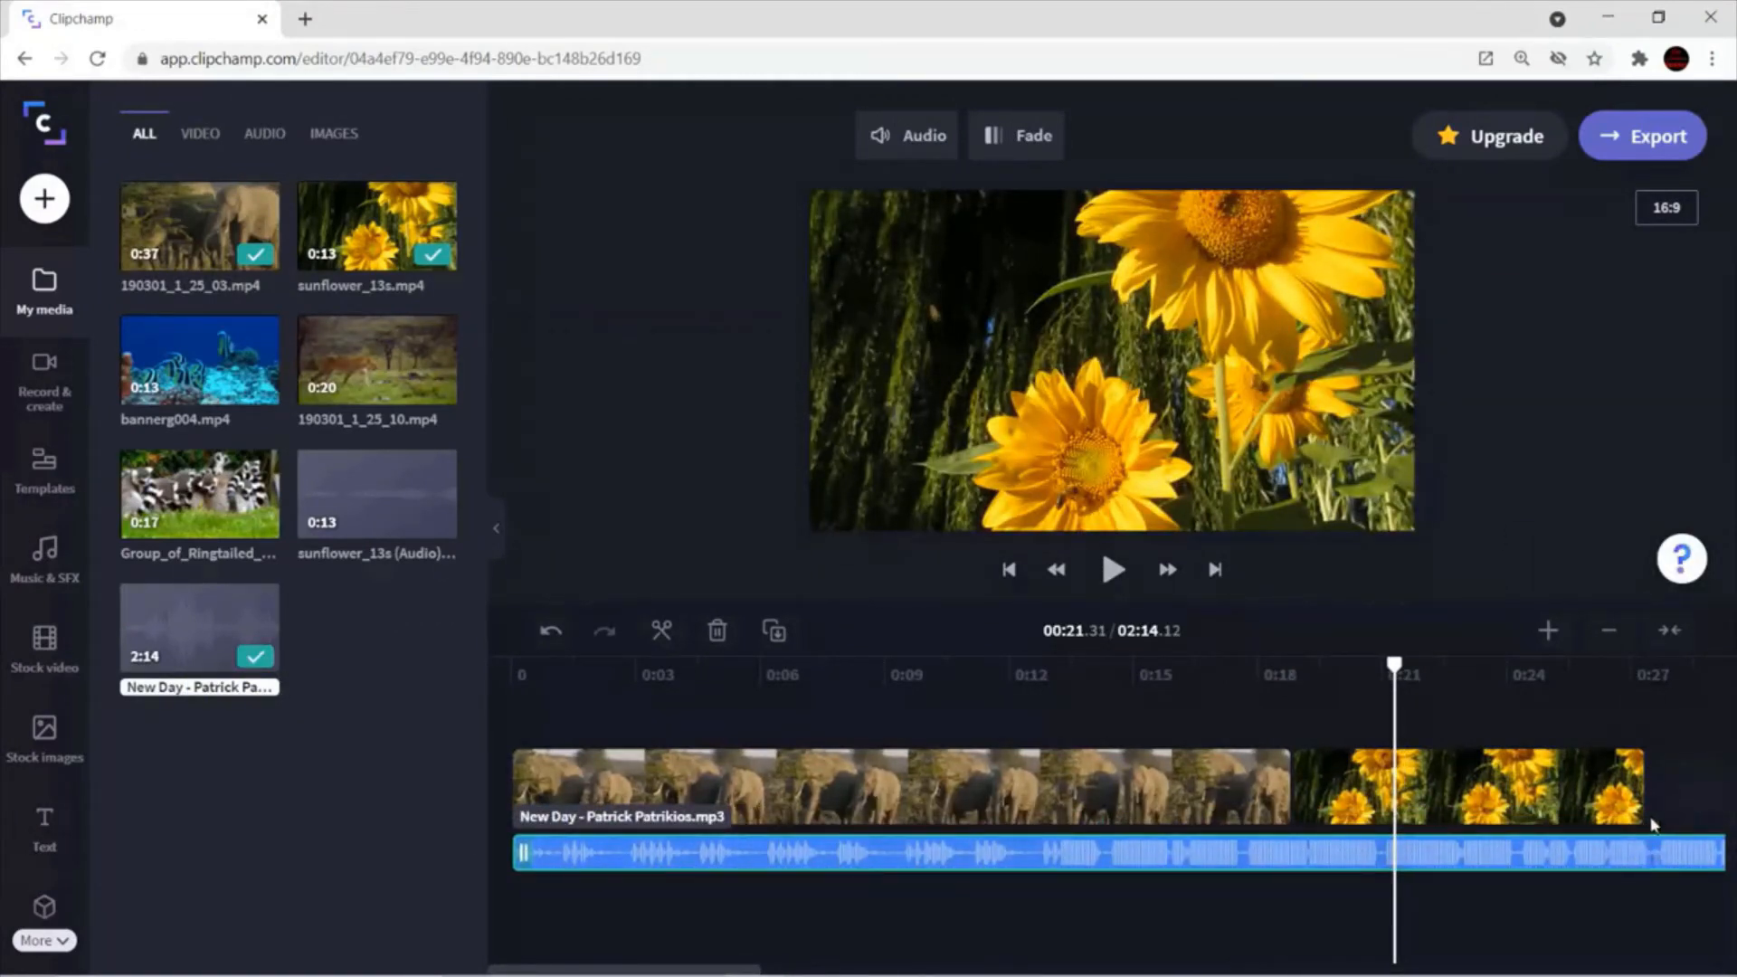
Split the music track at the end of the sunflower clip, at about 0:27, and remove the excess.
click(1571, 701)
click(1639, 698)
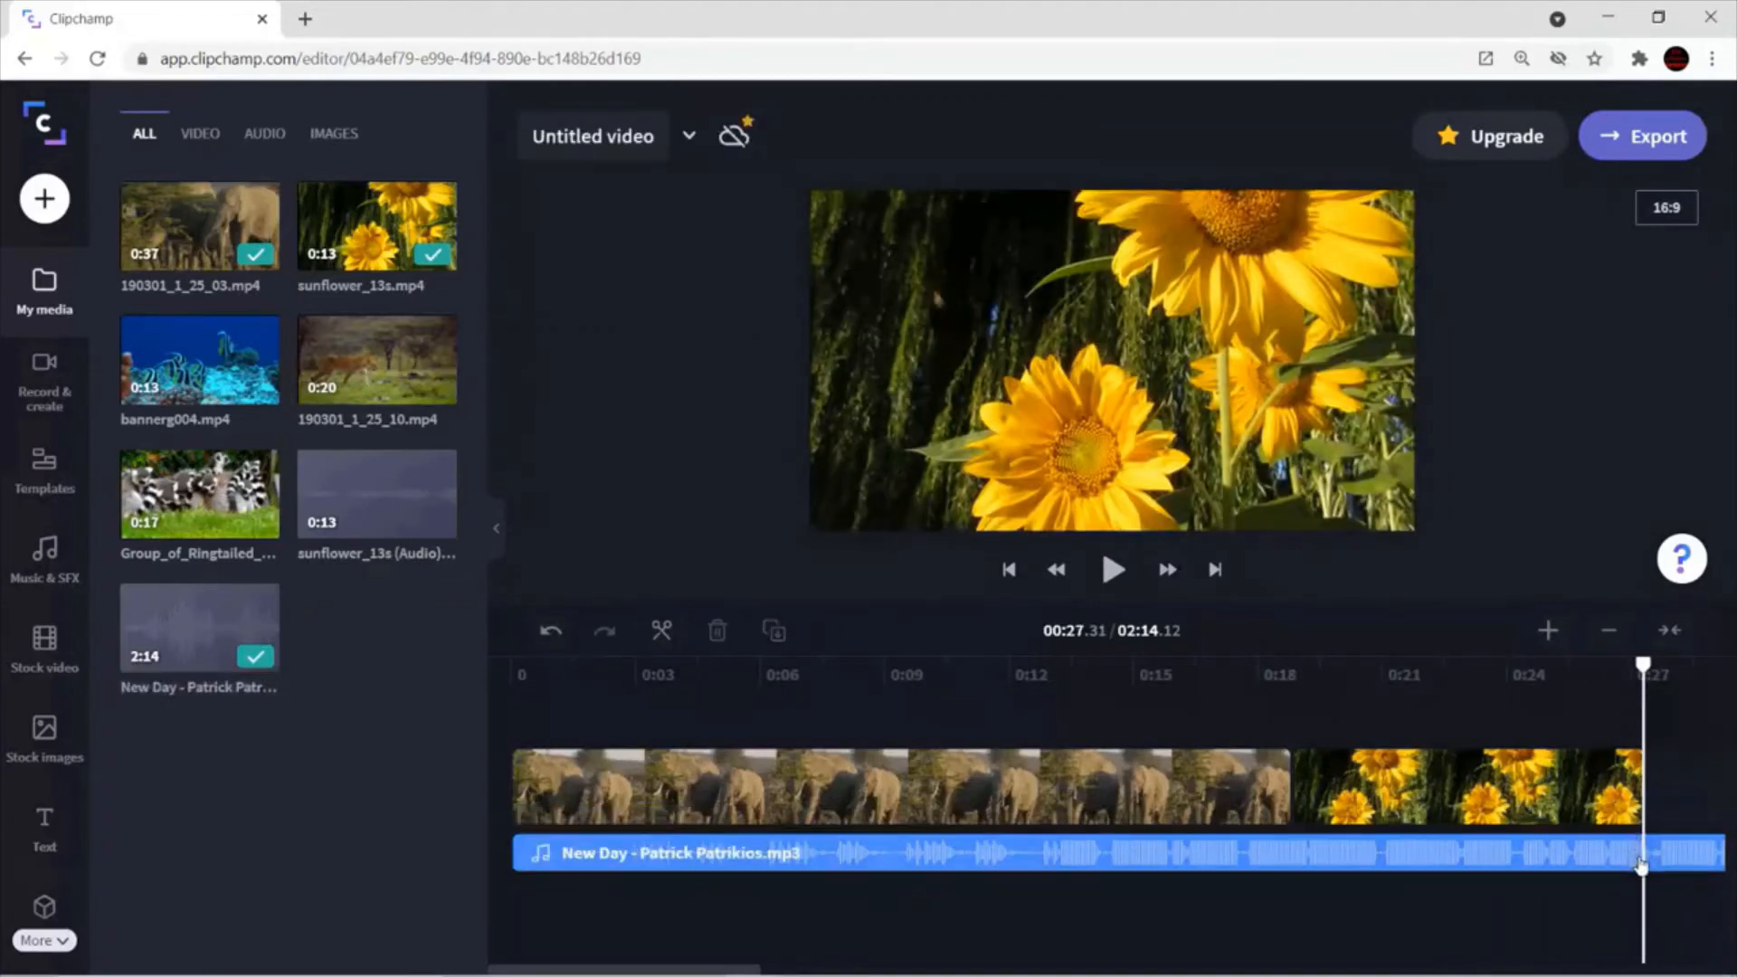
click(663, 627)
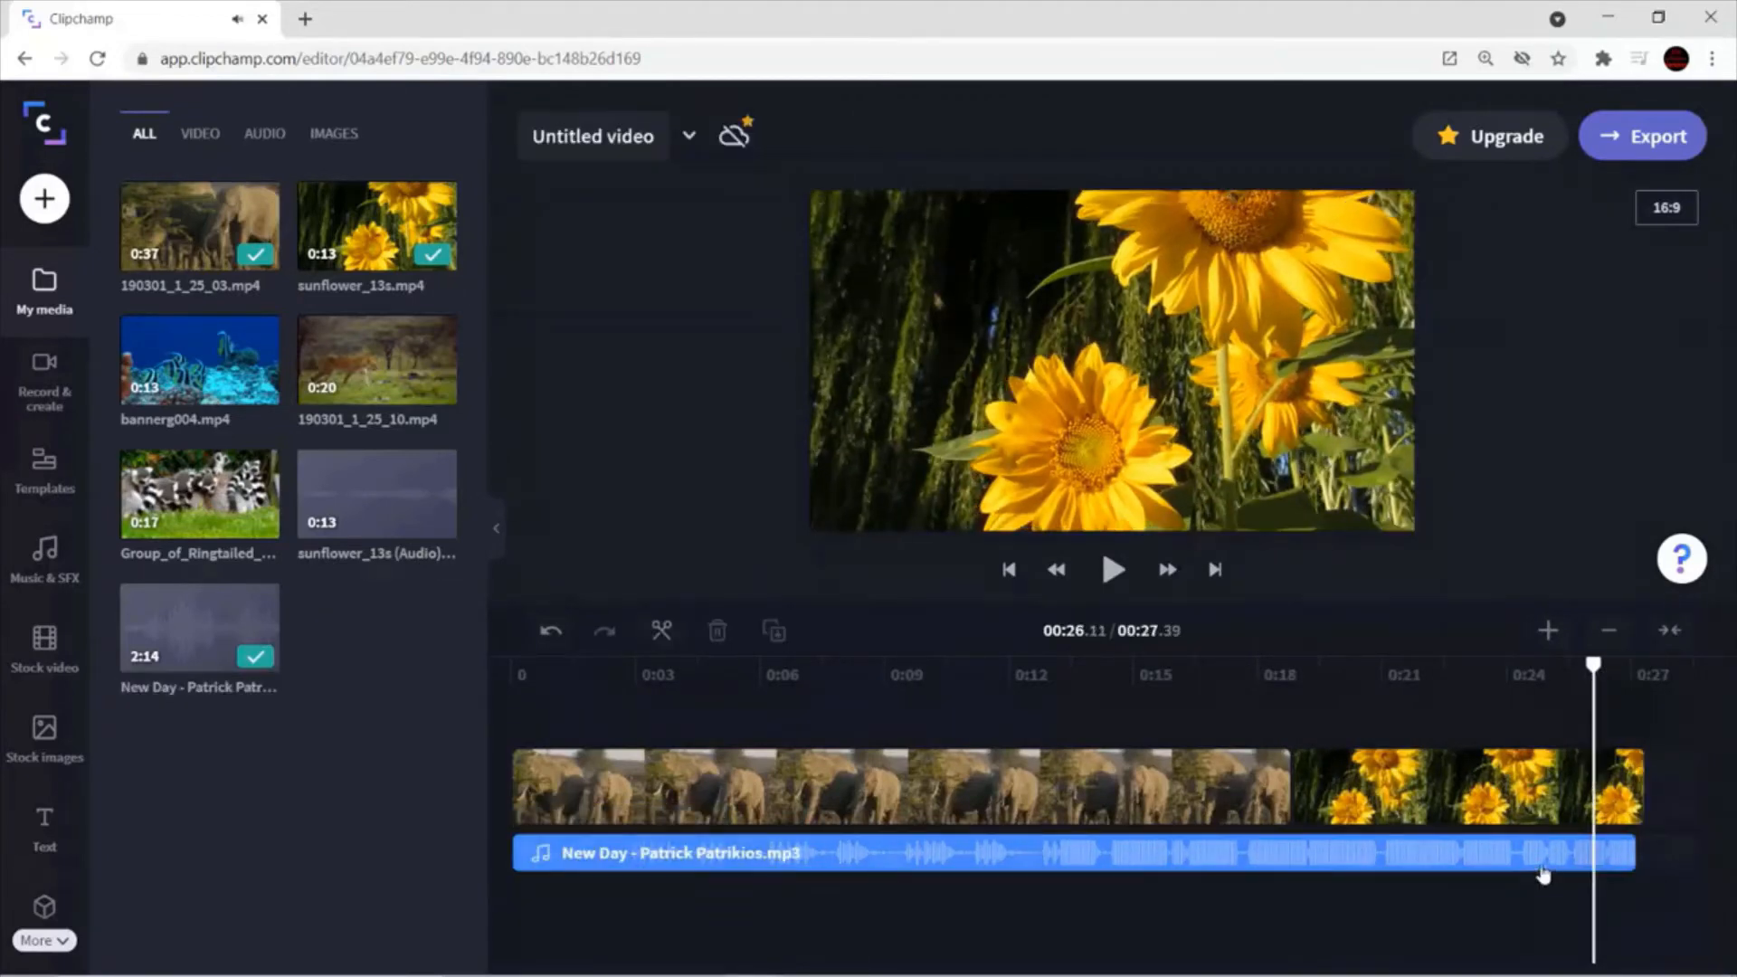
Set a 1.0 s fade-out on the music track and play the end of the video.
click(1540, 866)
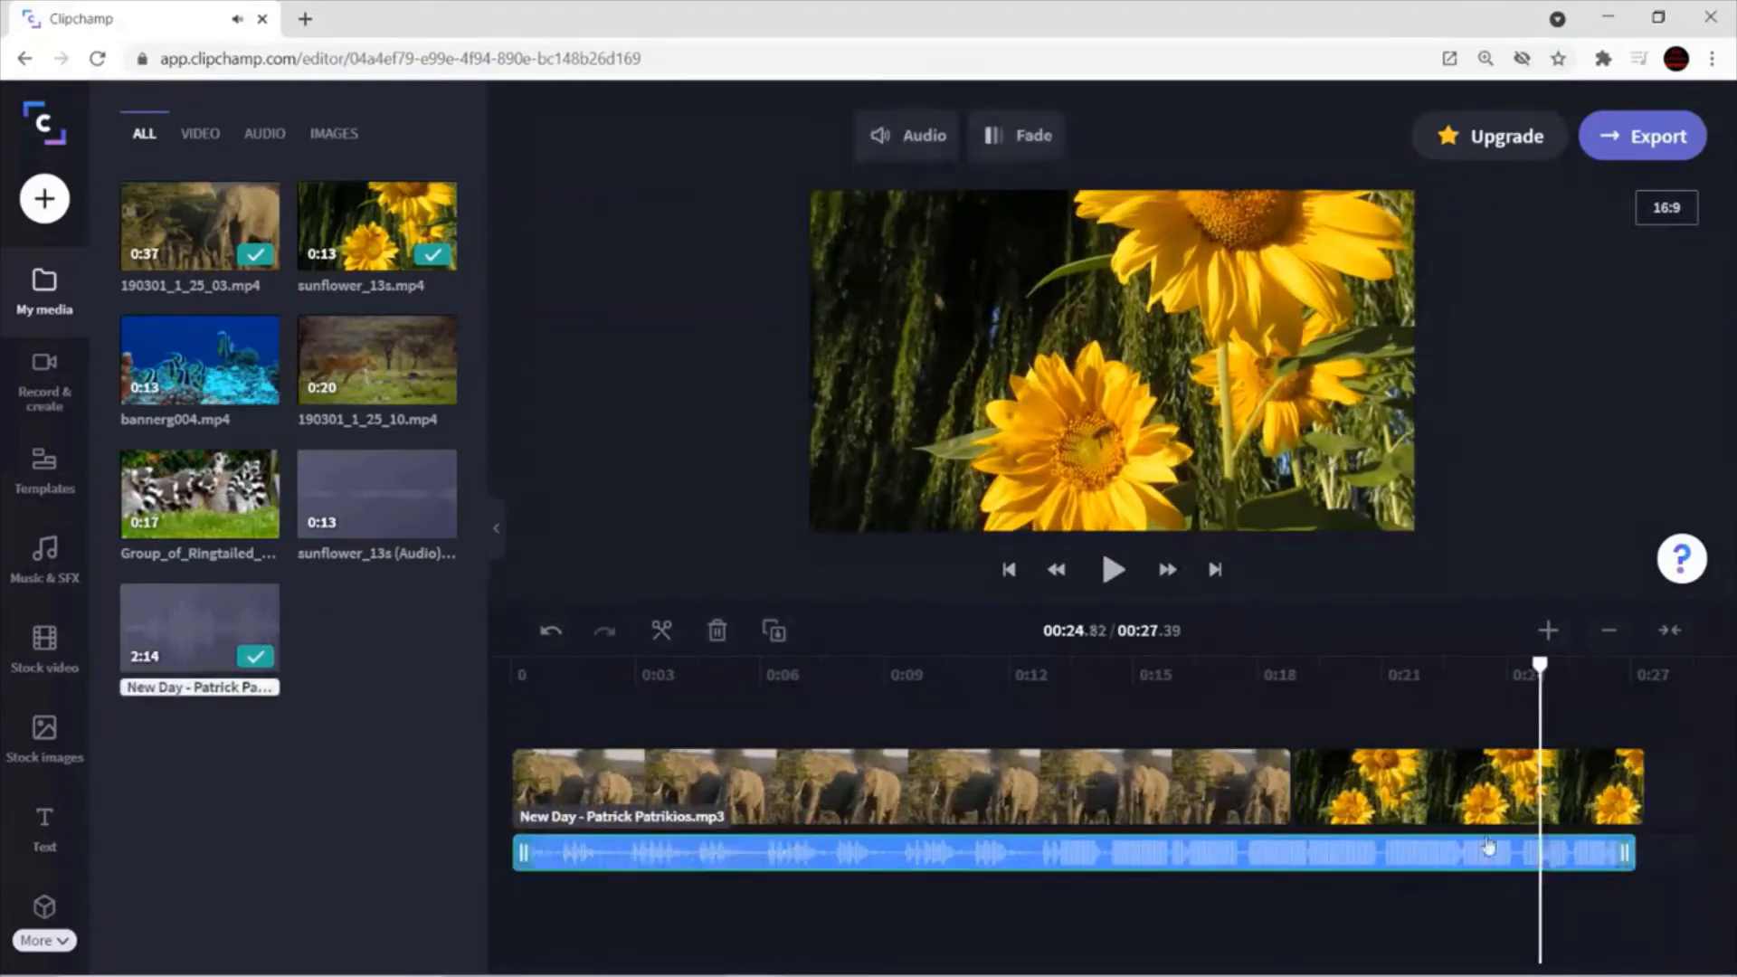
click(991, 137)
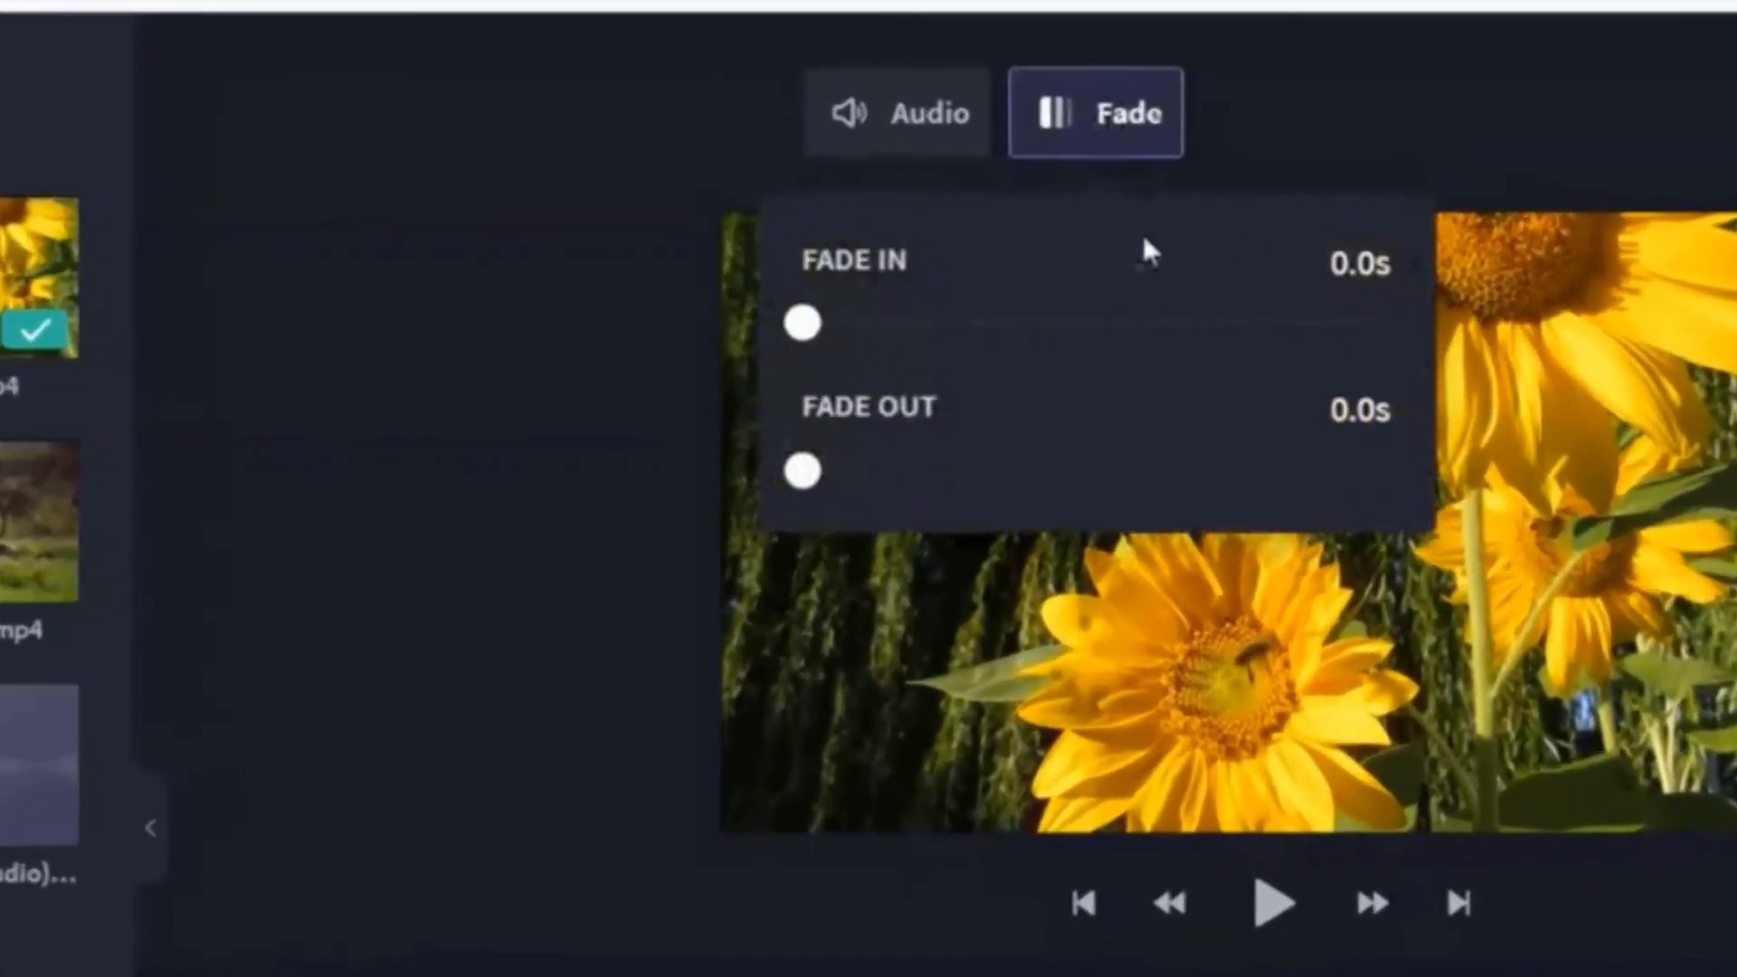
drag(802, 472, 1097, 519)
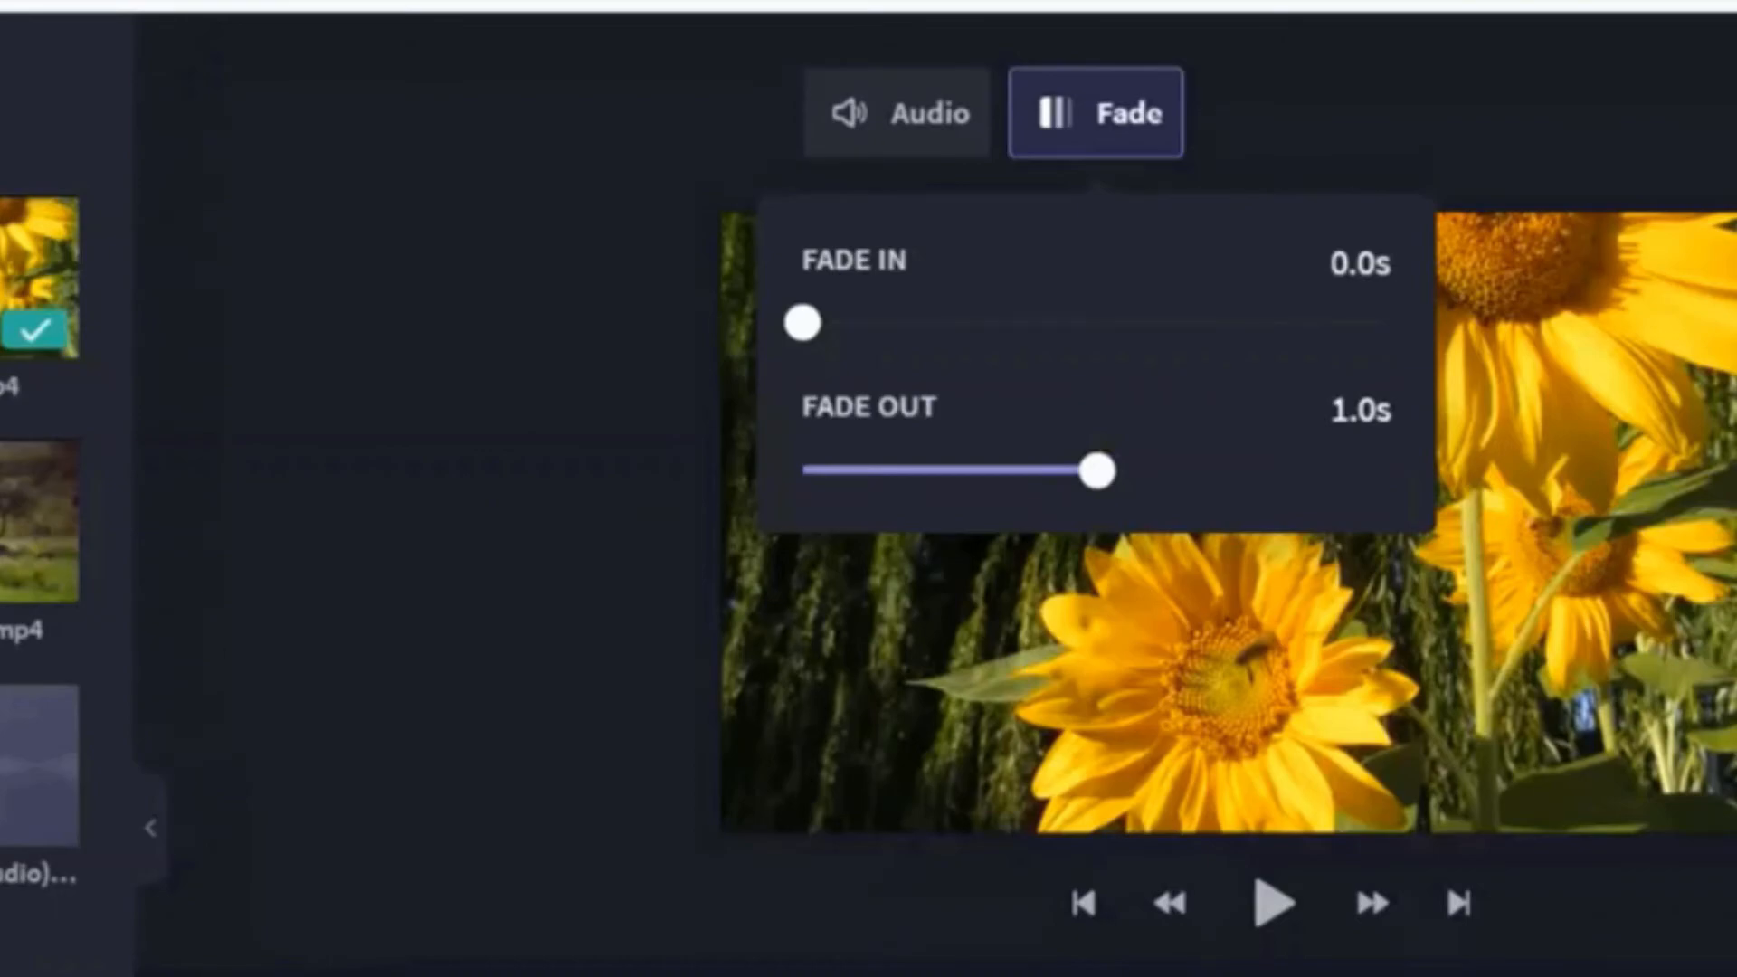
key(space)
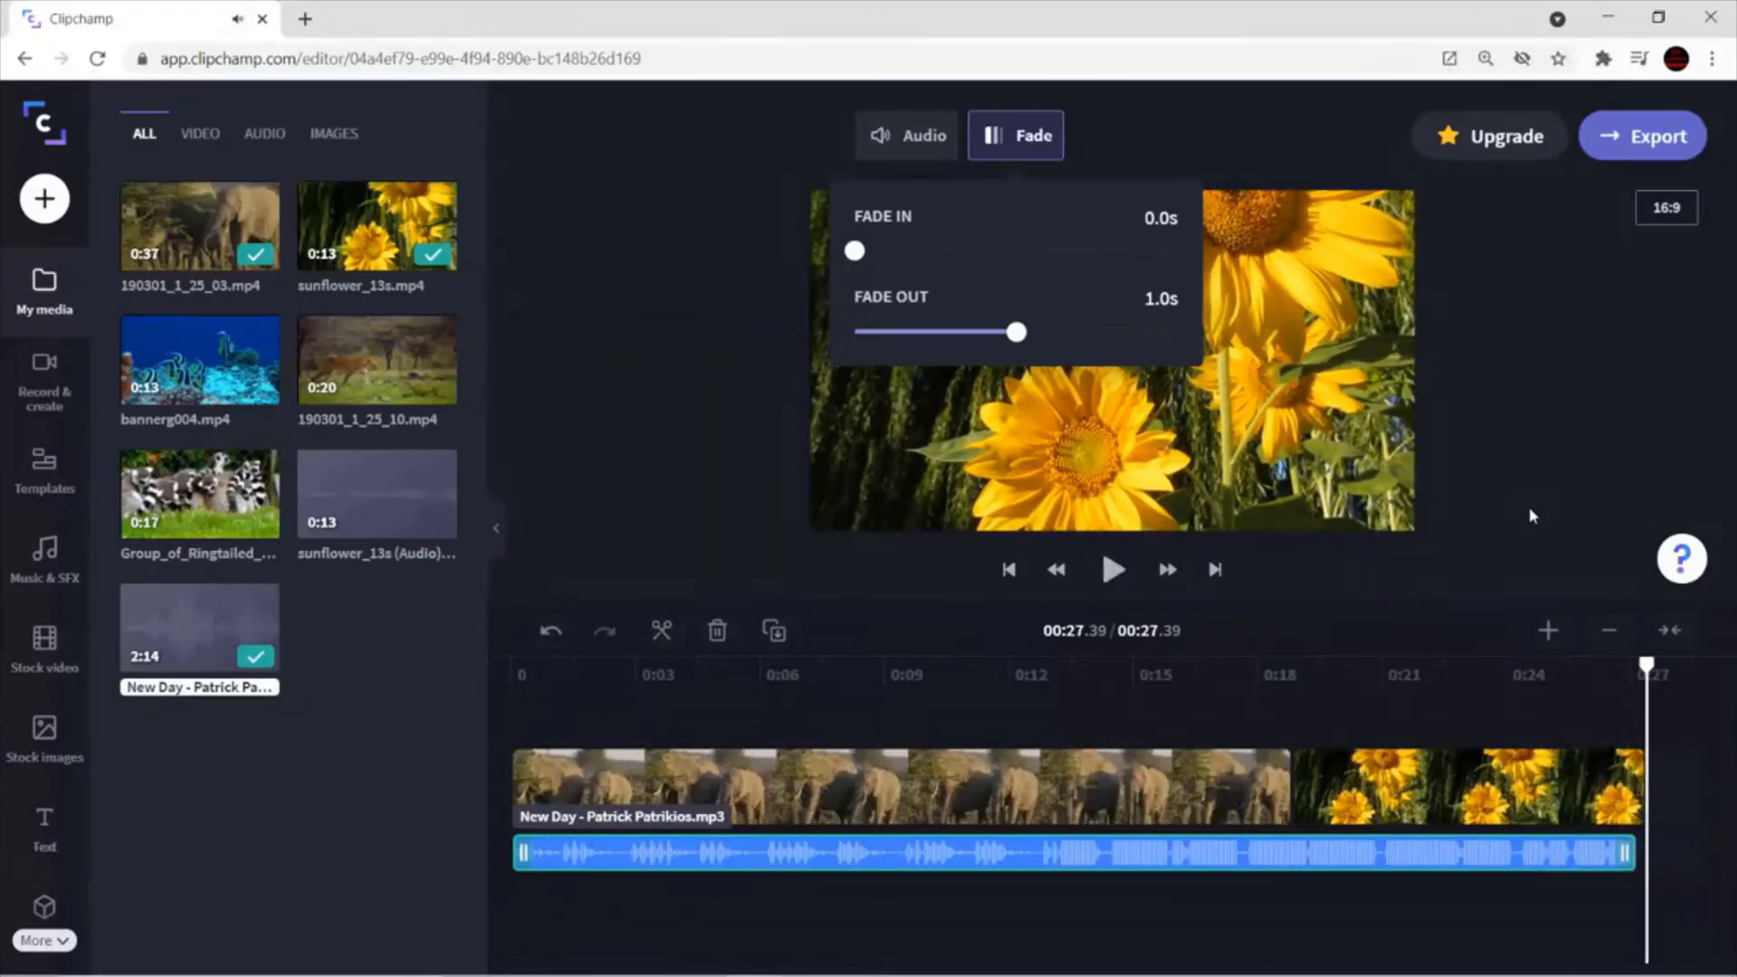
click(1532, 516)
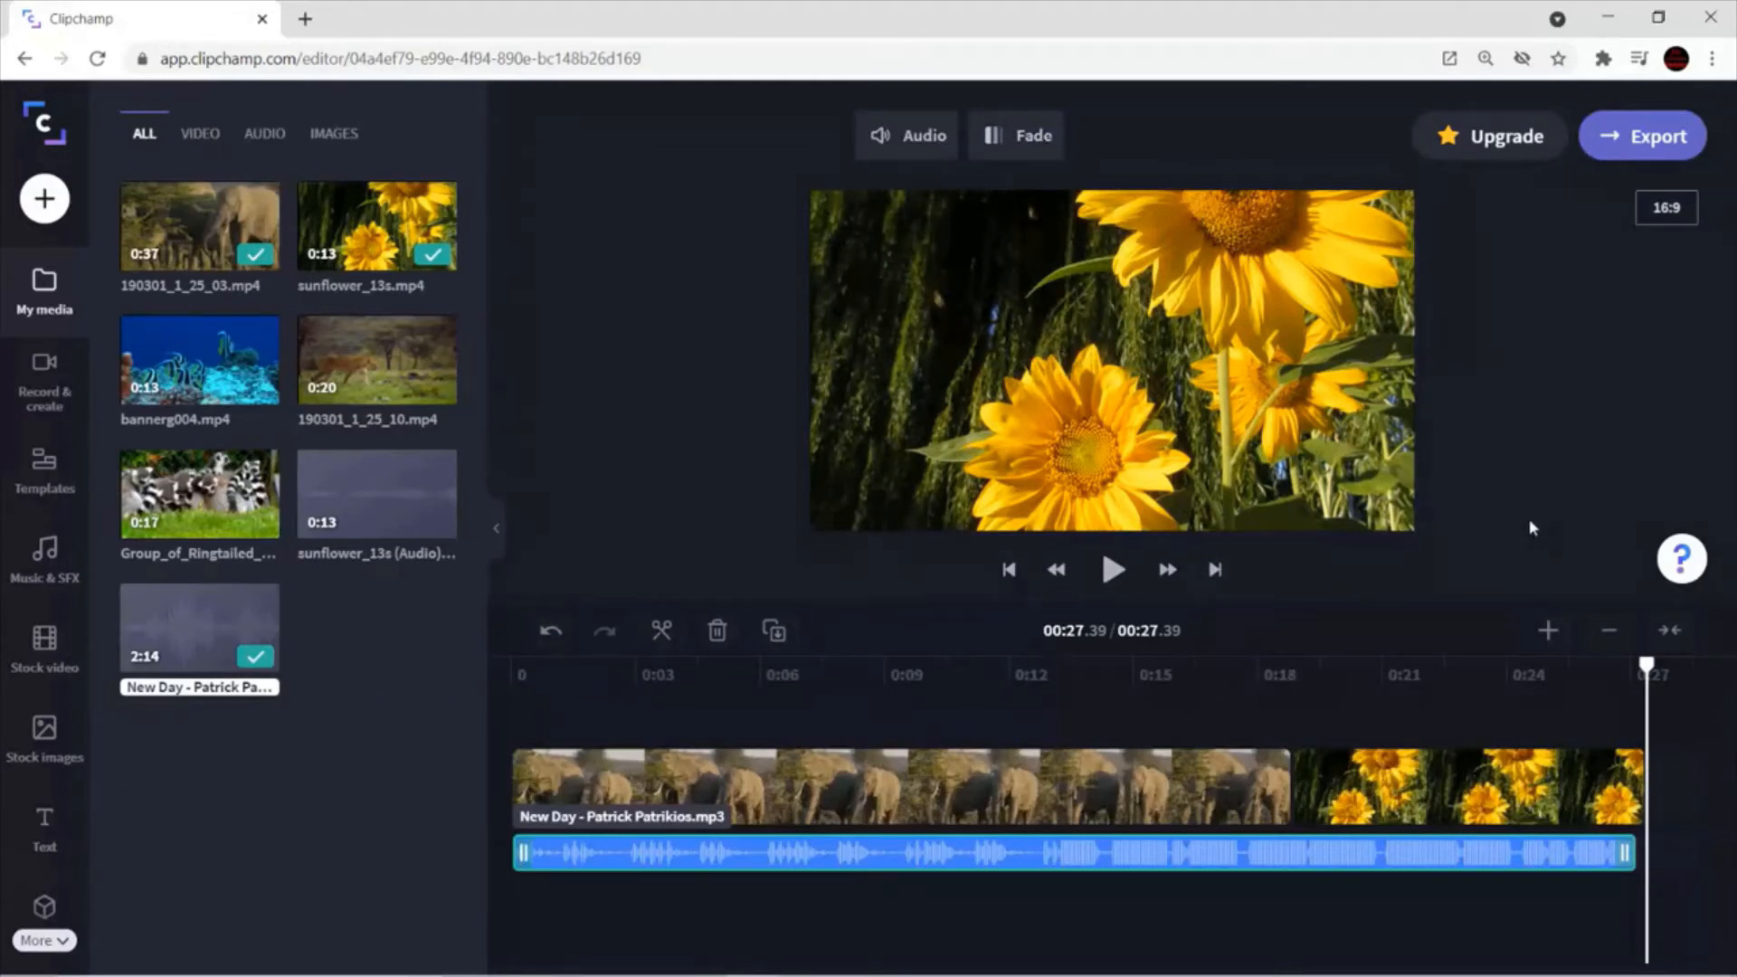
Add the Glitch title from the text library and place it at the start of the timeline above the elephant clip.
drag(1642, 670, 531, 673)
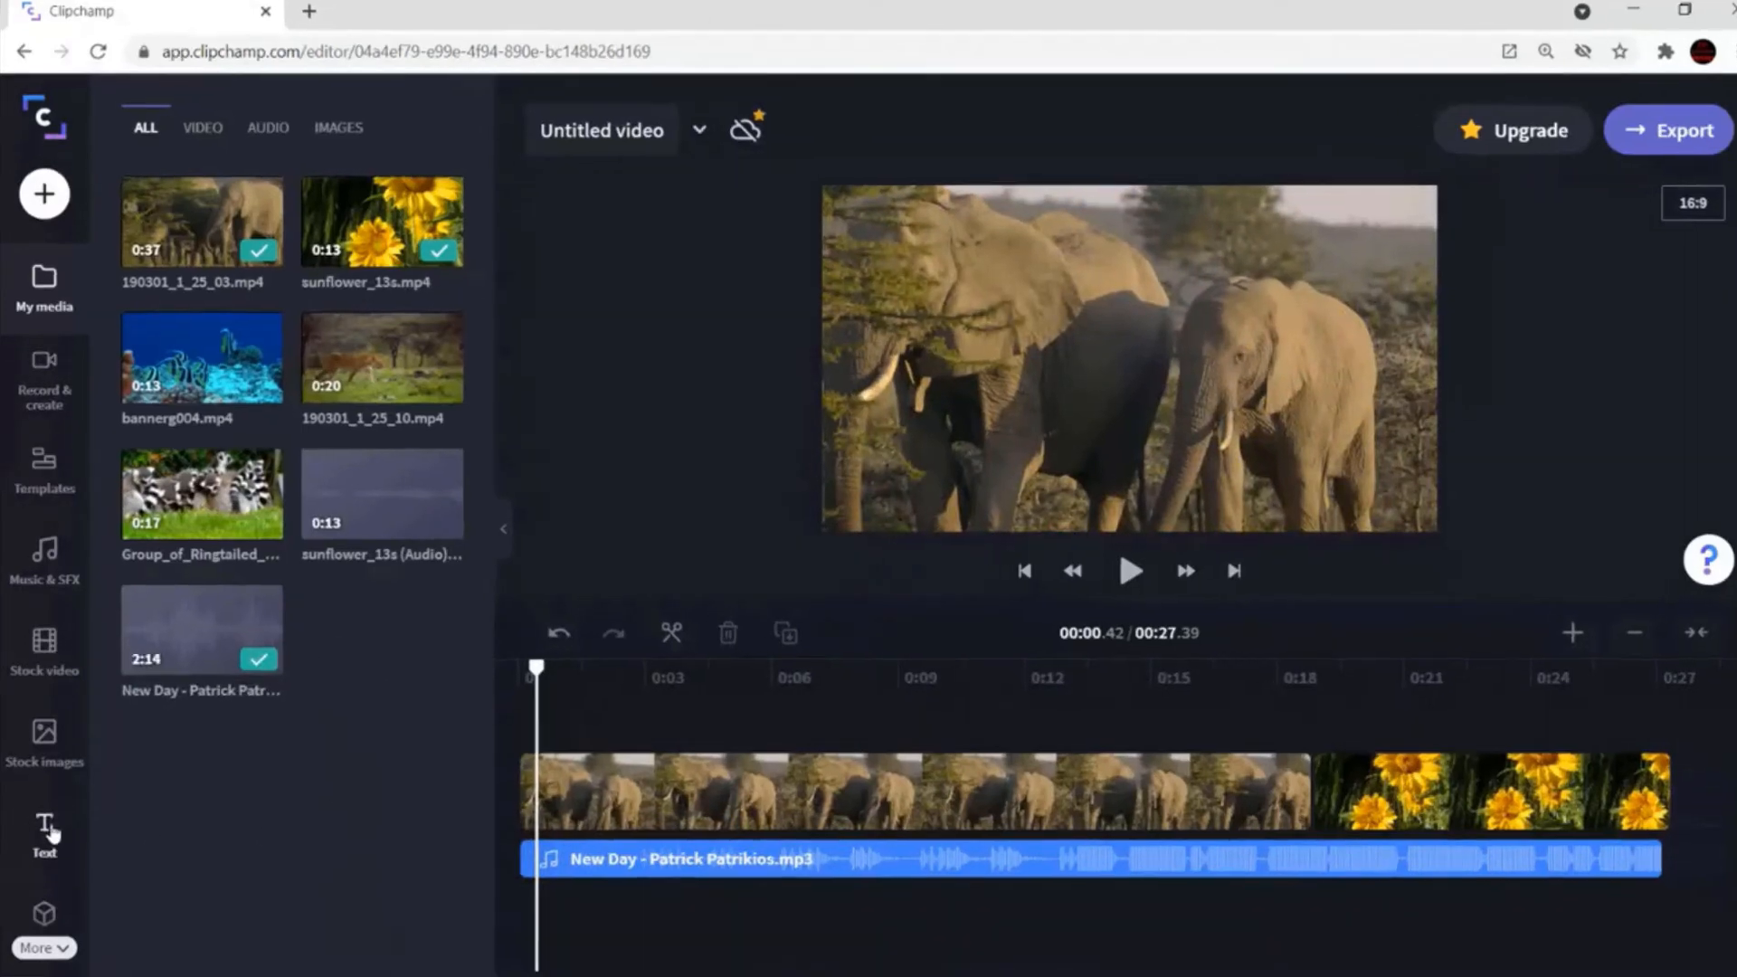
click(46, 825)
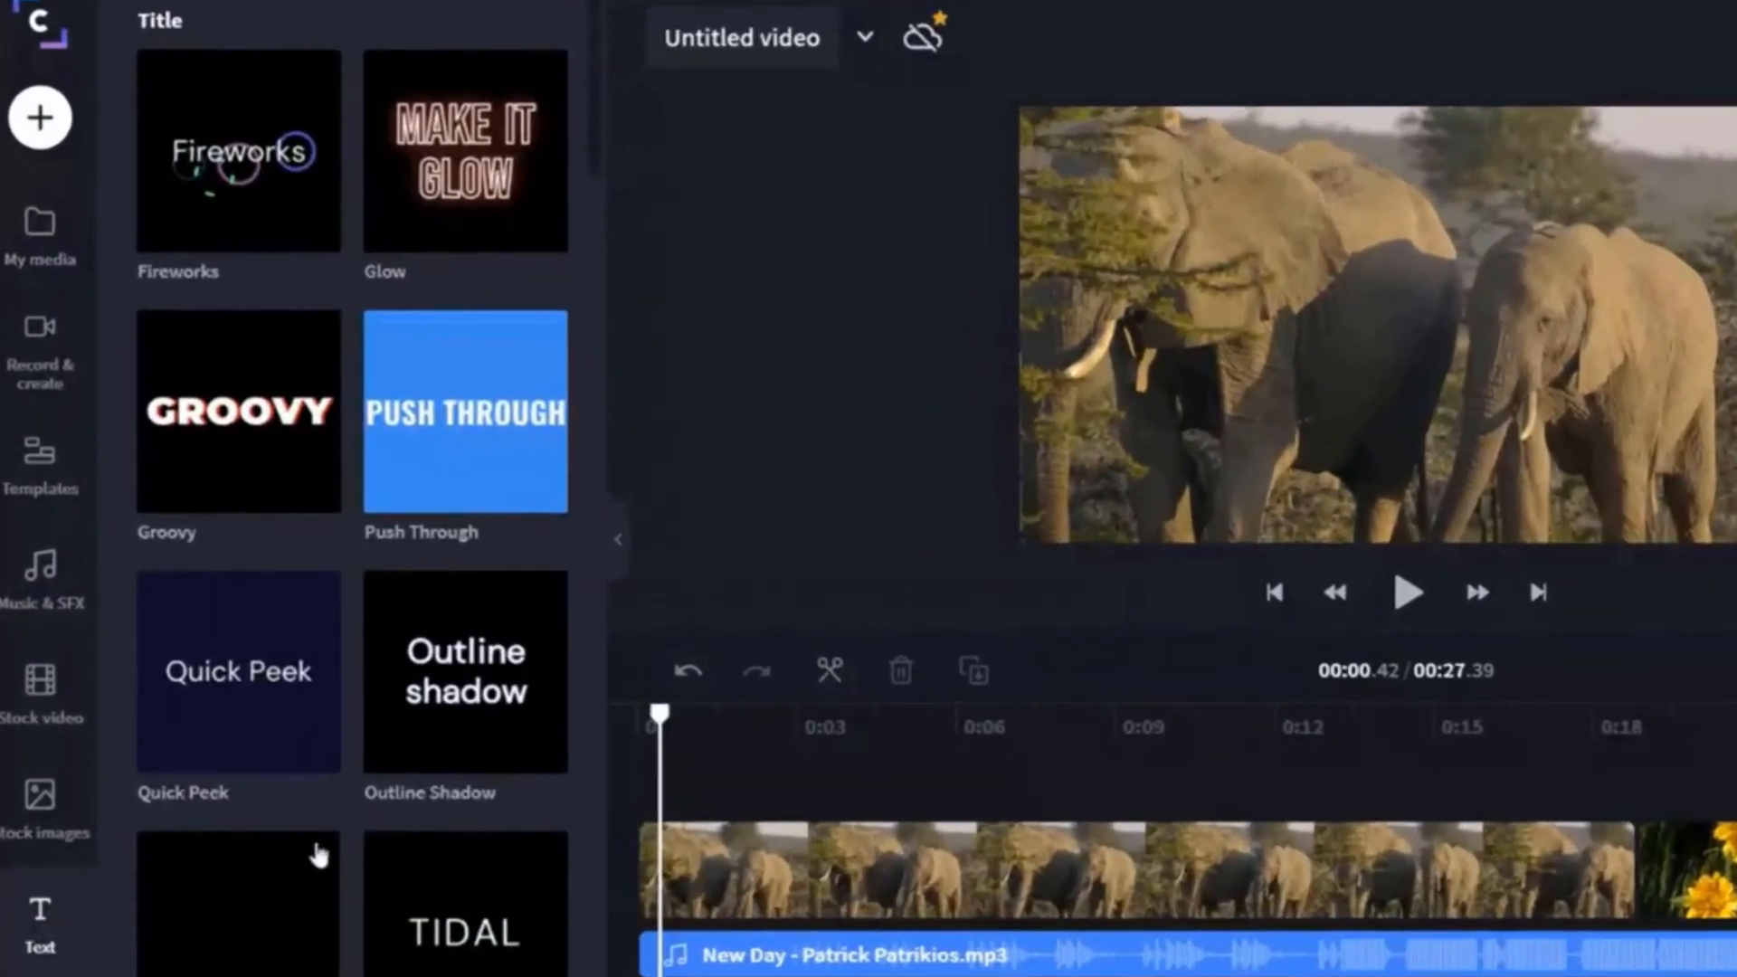
mouse_move(471, 682)
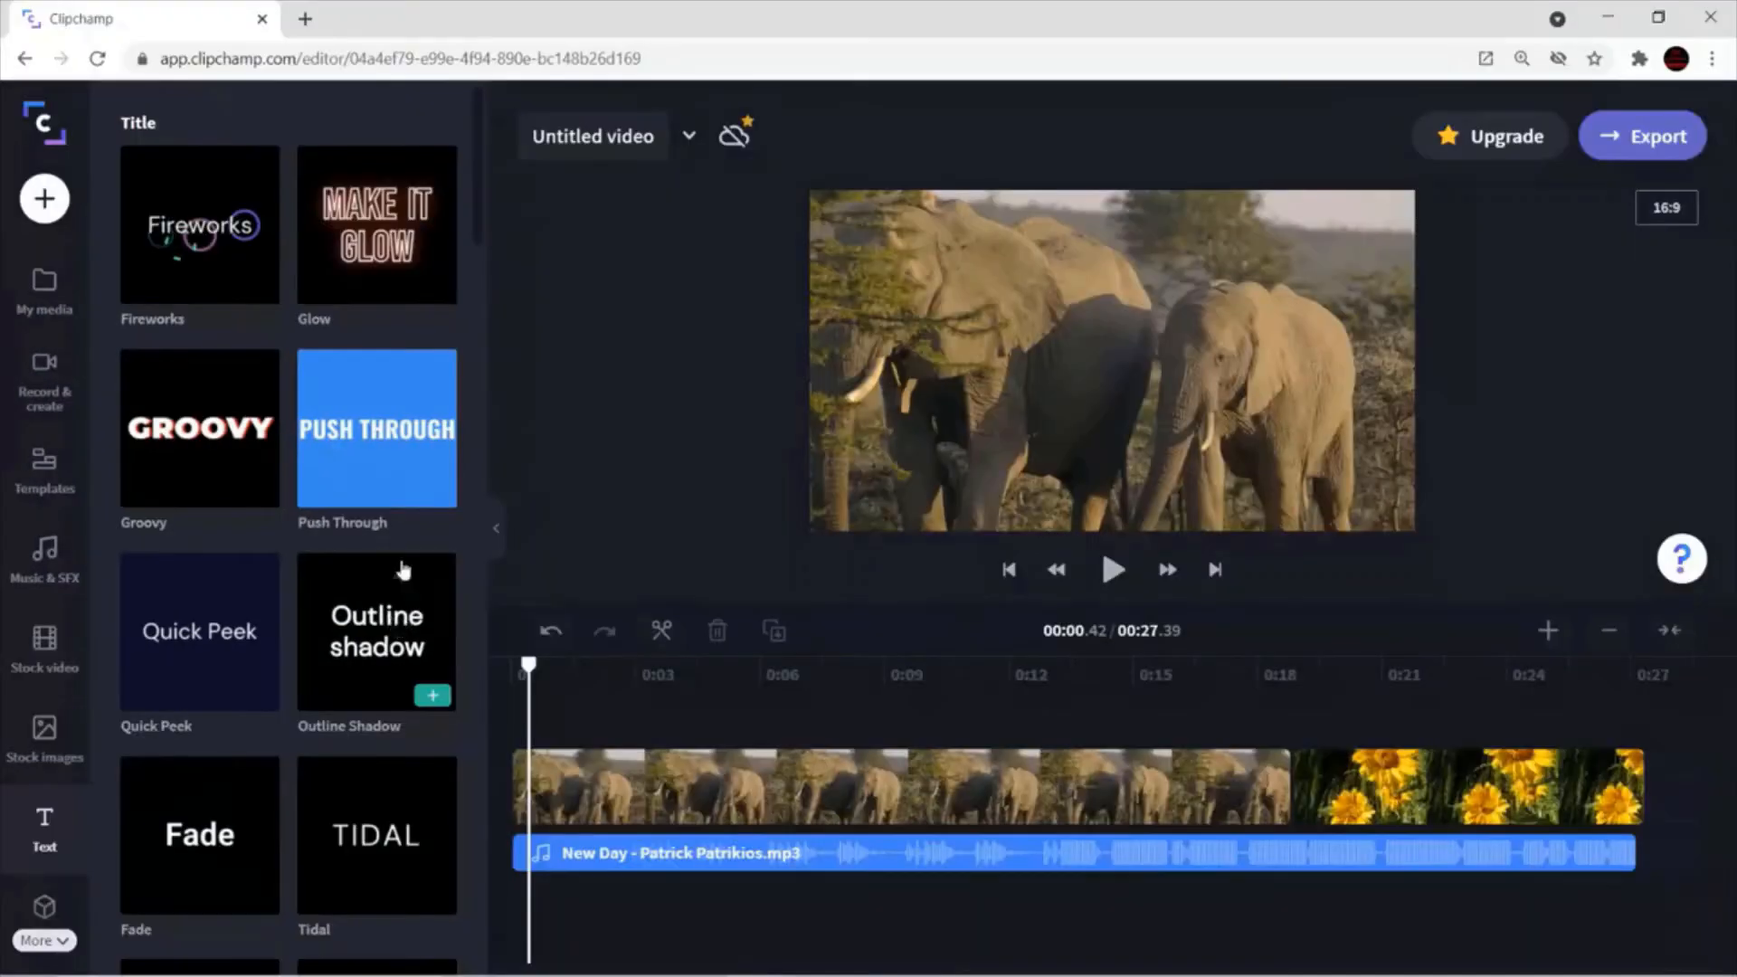
mouse_move(252, 440)
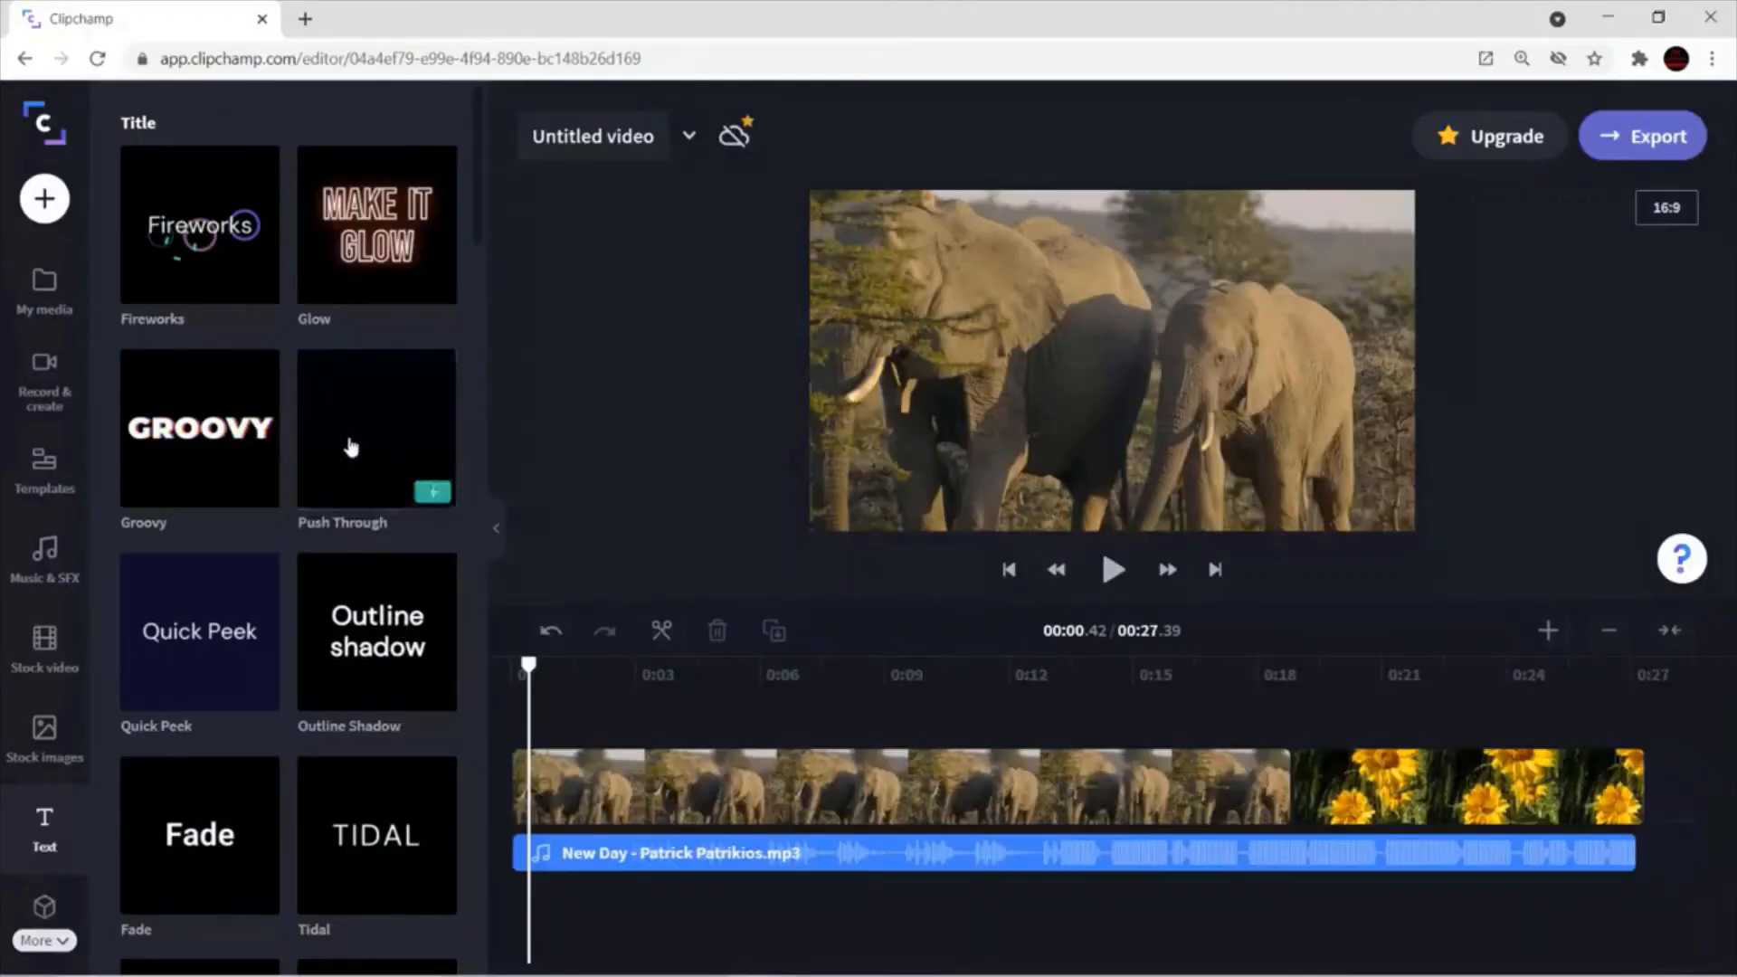
scroll(214, 367, down, 10)
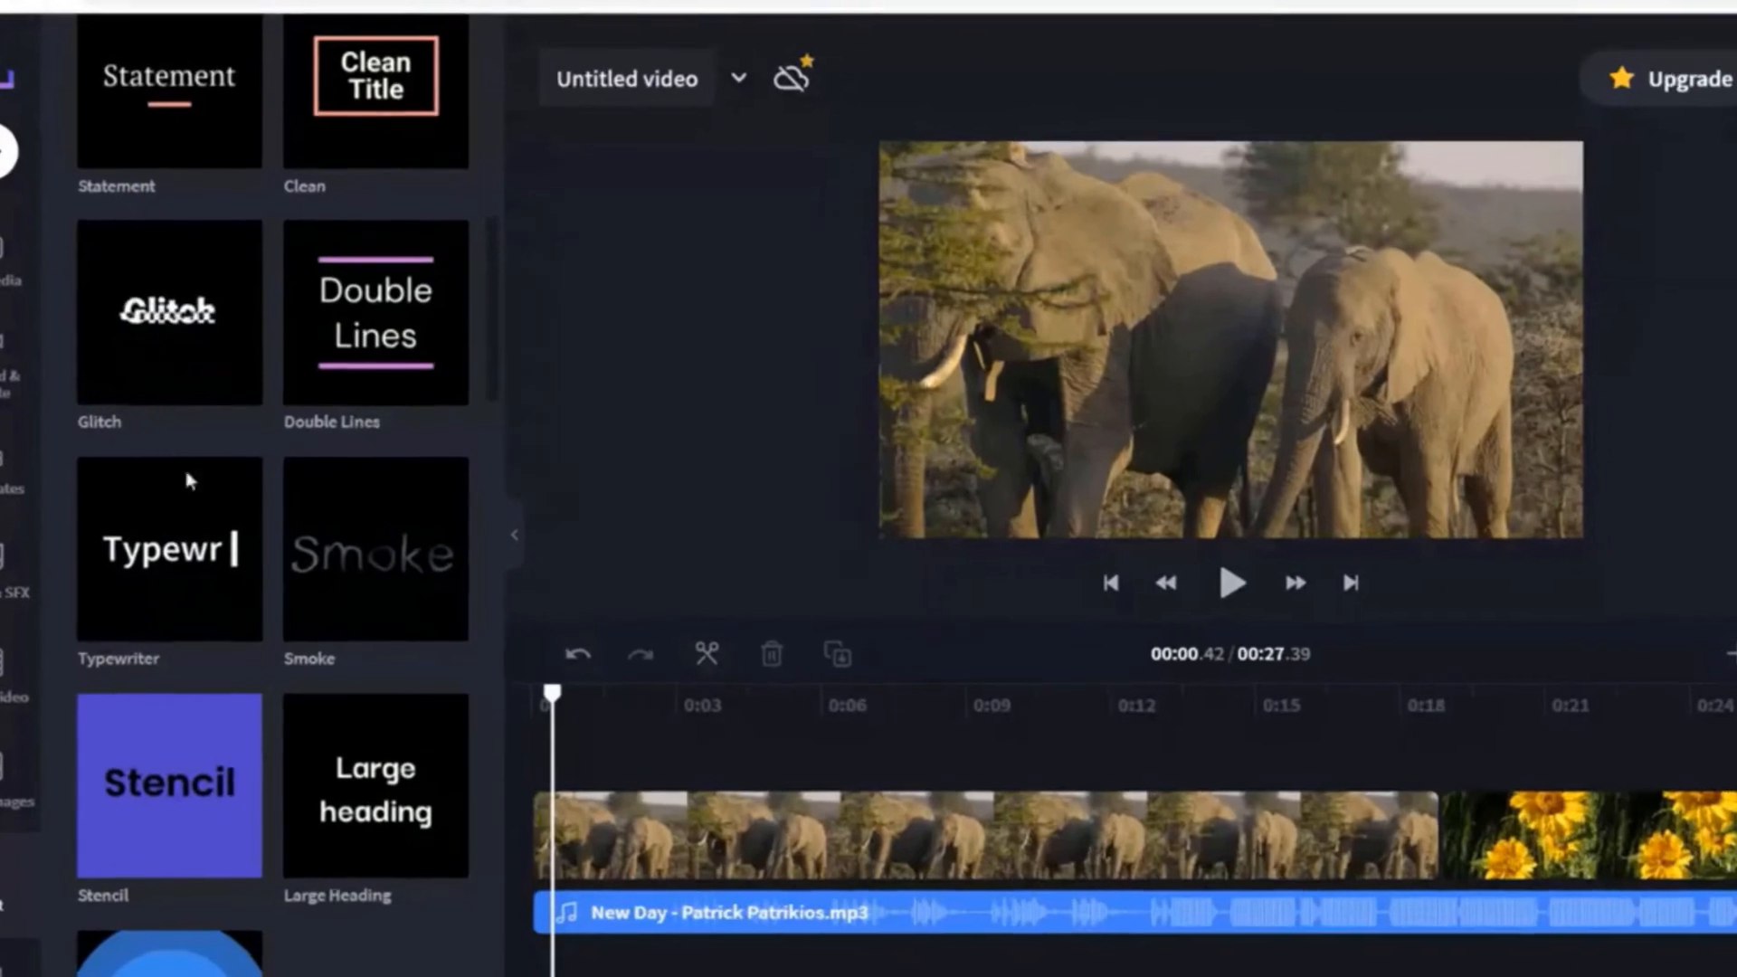
mouse_move(231, 548)
mouse_move(224, 380)
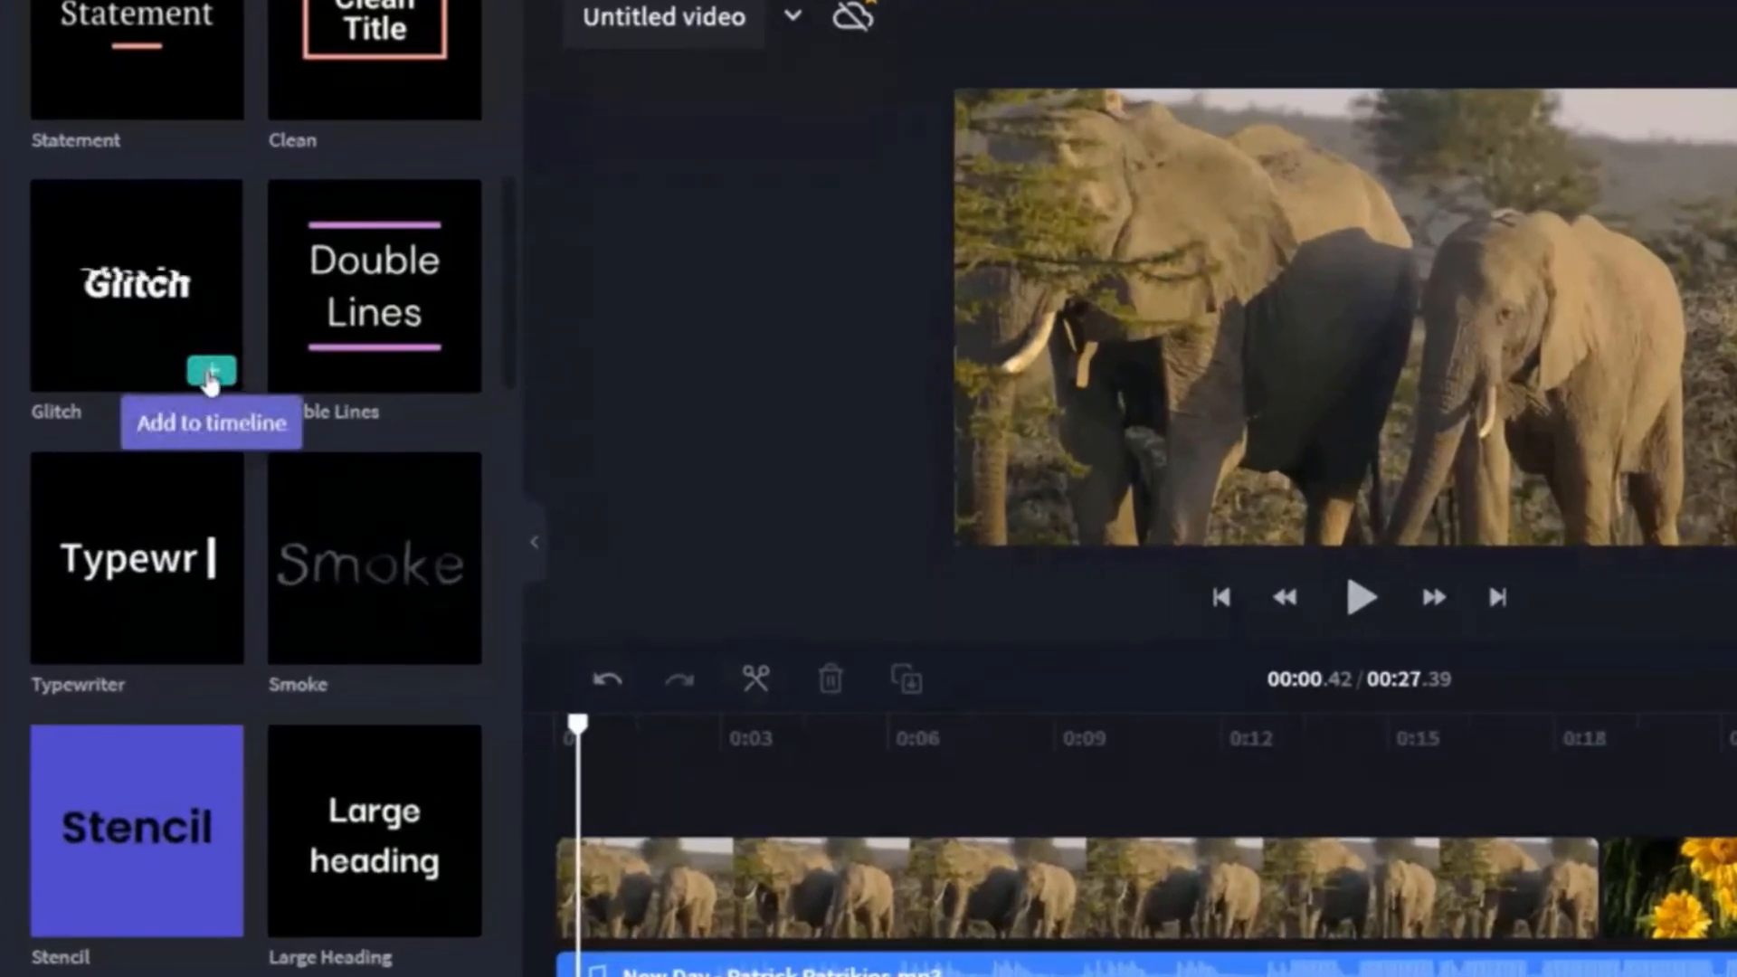
click(211, 375)
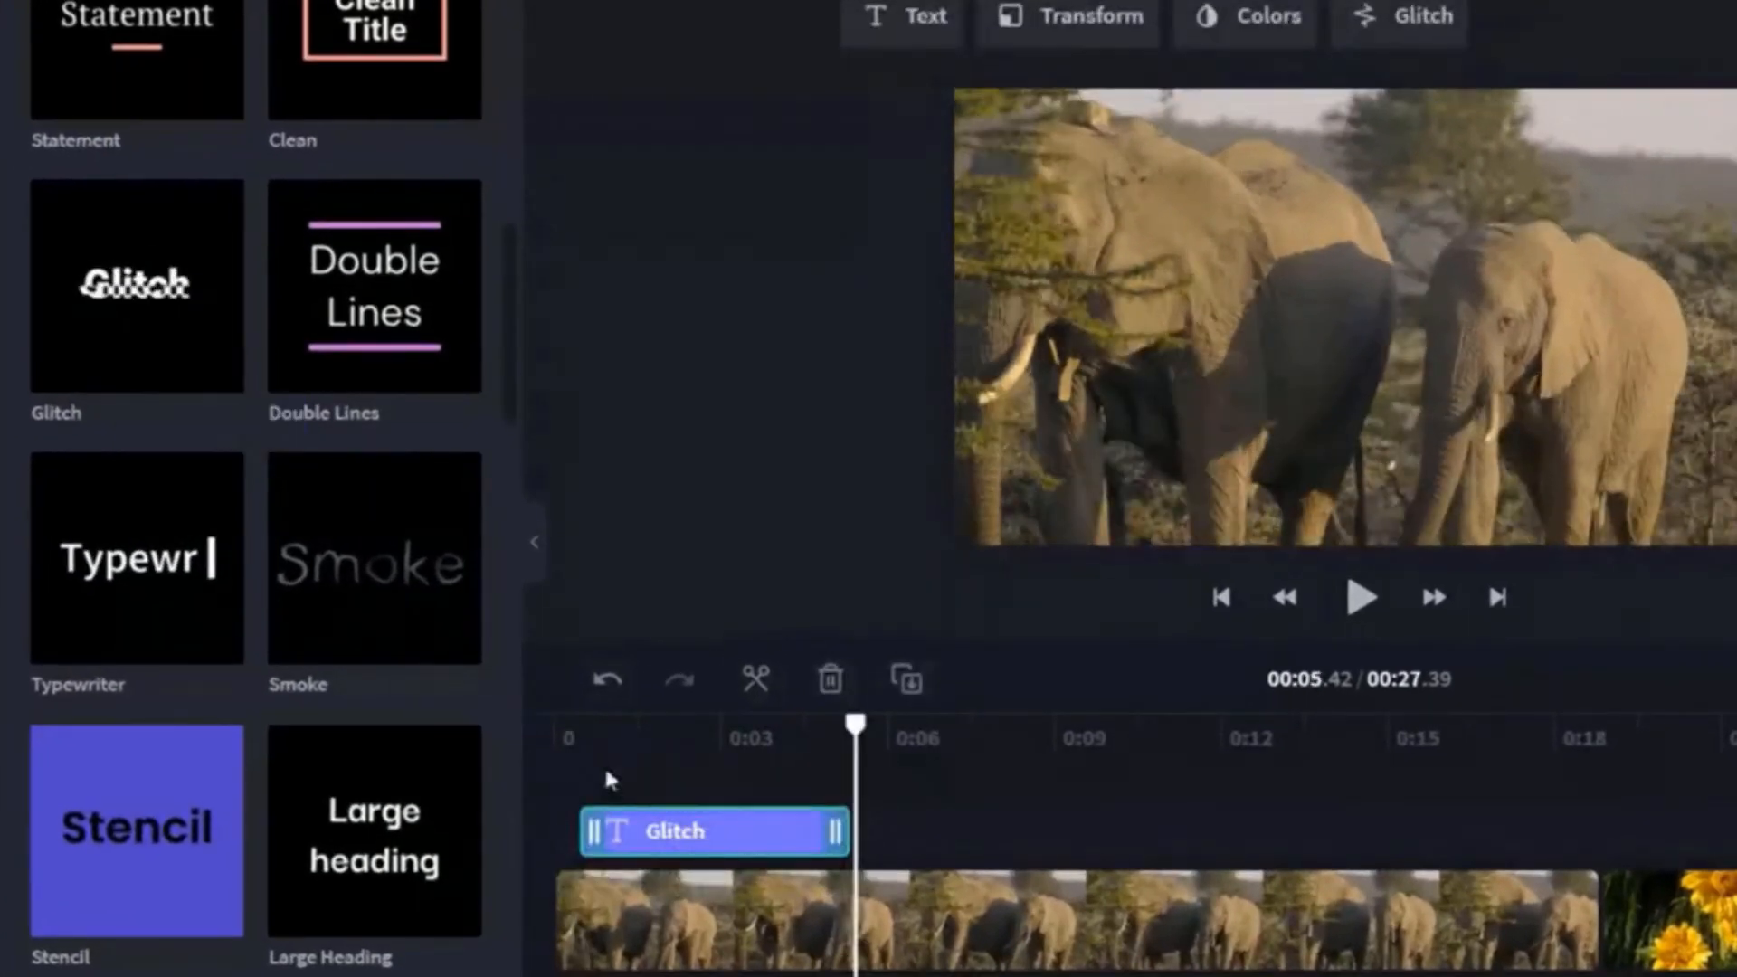
drag(661, 829, 545, 825)
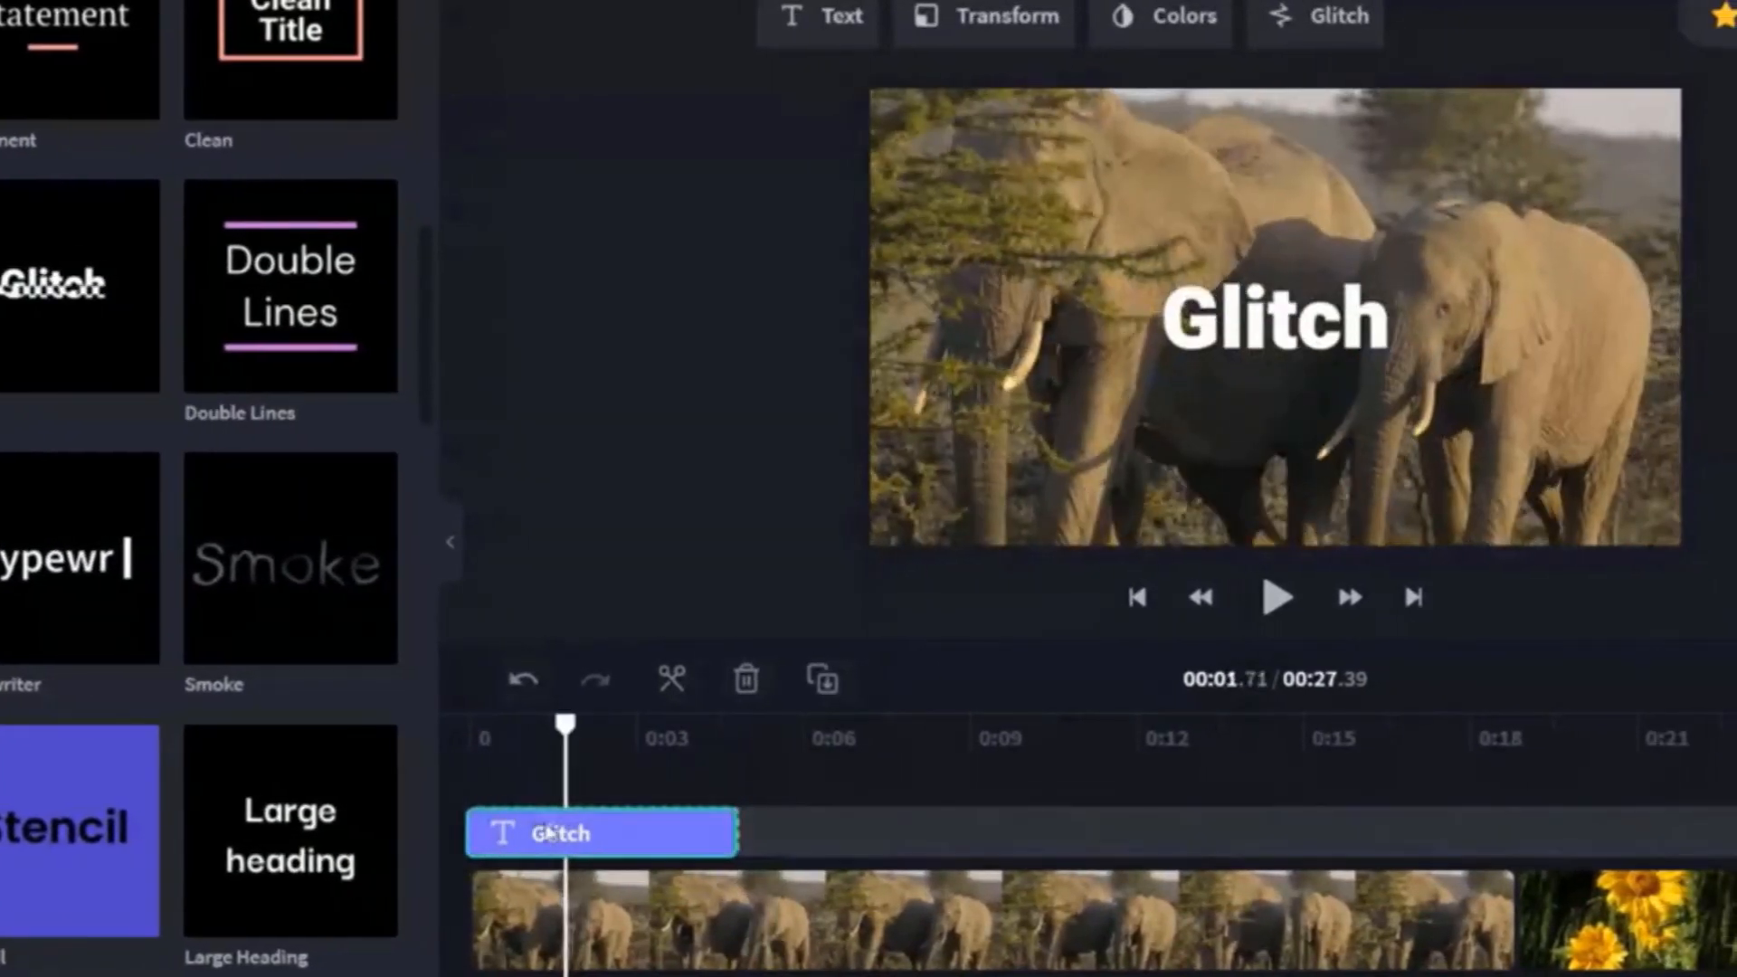
Preview the Glitch title animation from the start of the video for about two seconds.
drag(565, 722, 471, 750)
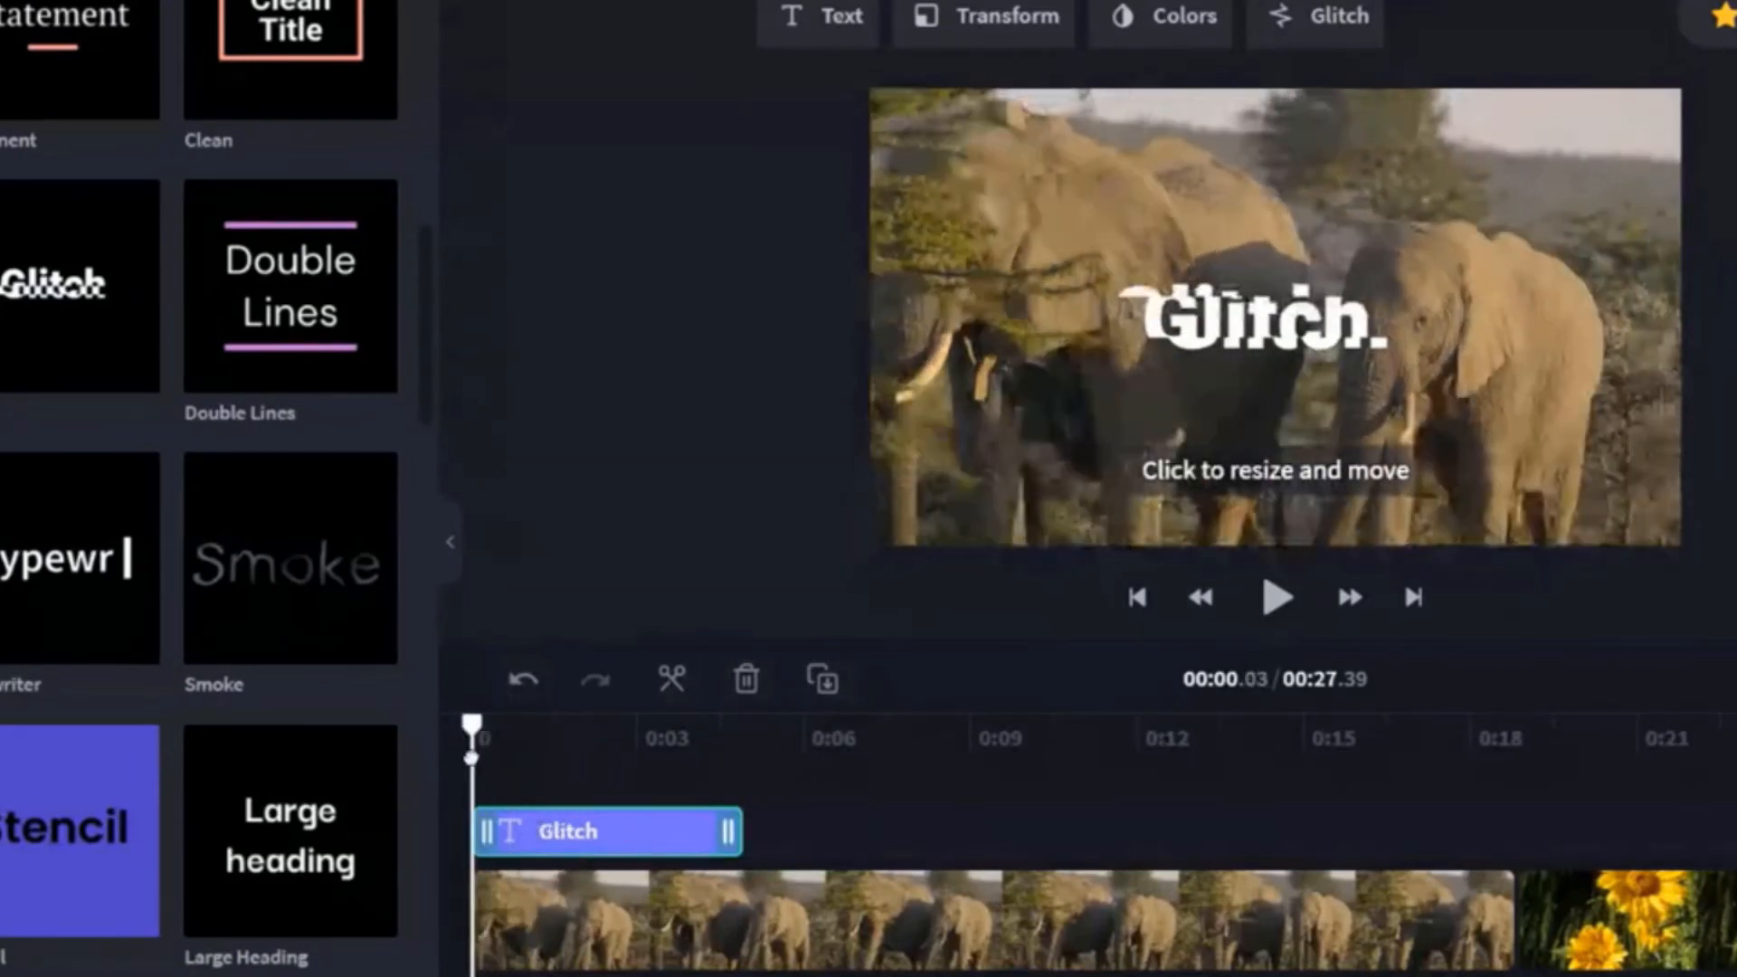
key(space)
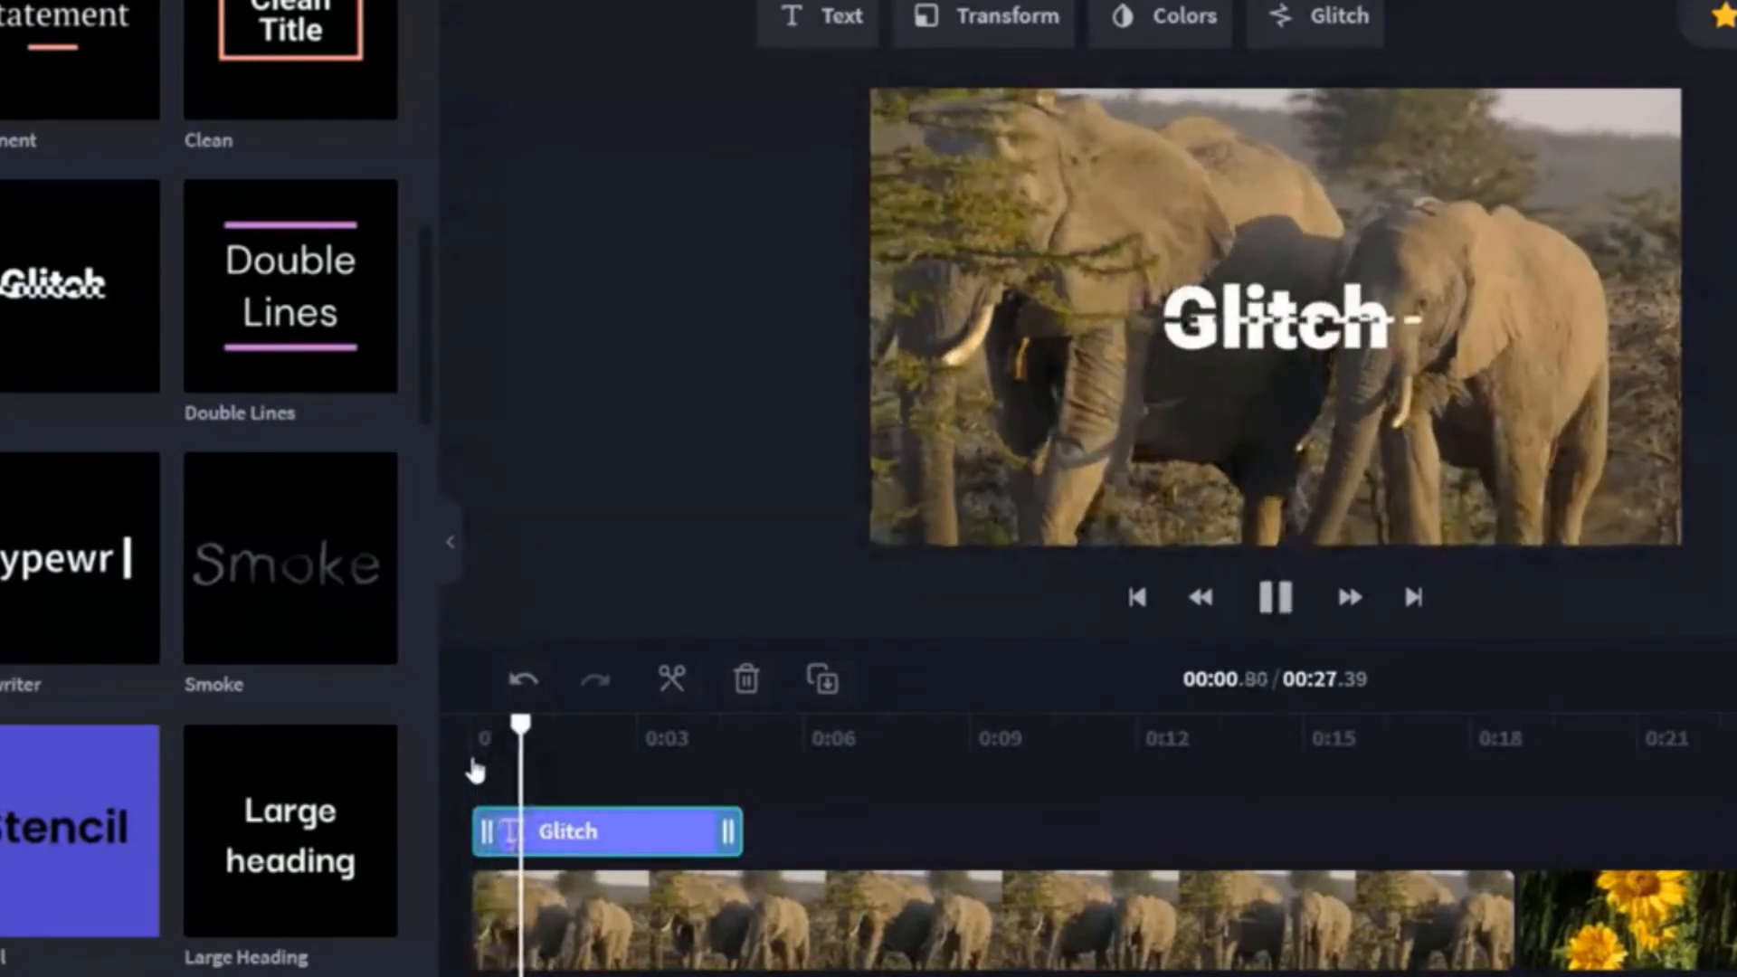
key(space)
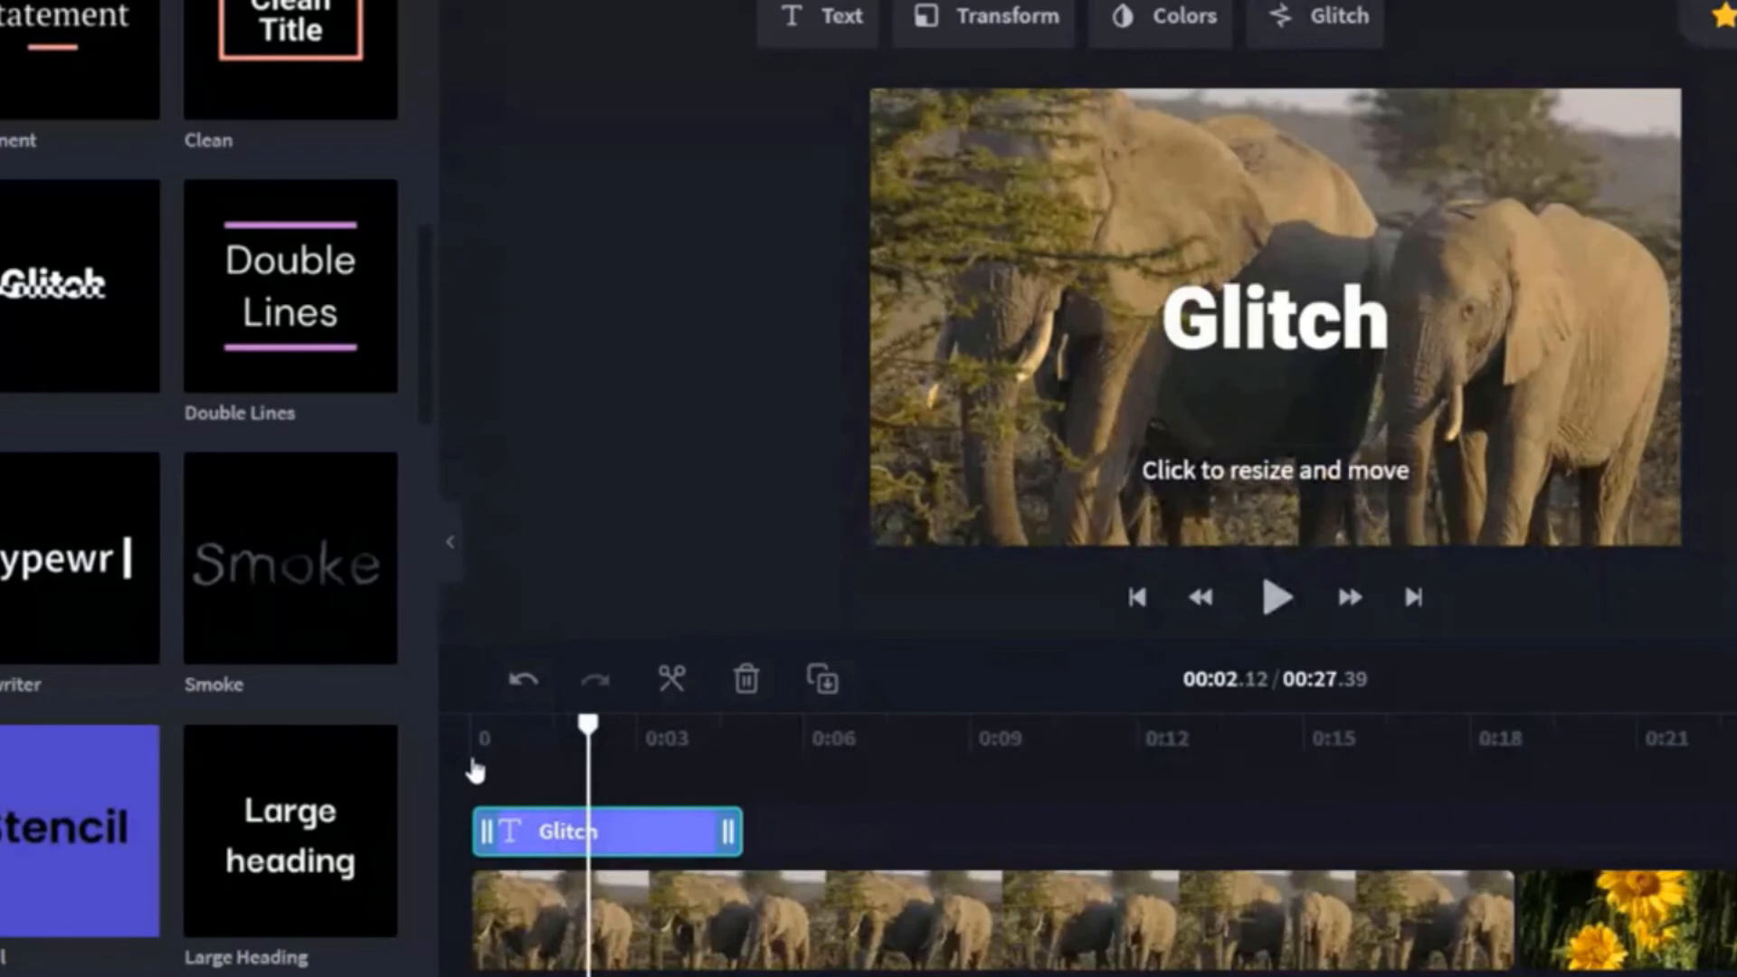
Replace the Glitch title's text with "Animals".
click(639, 843)
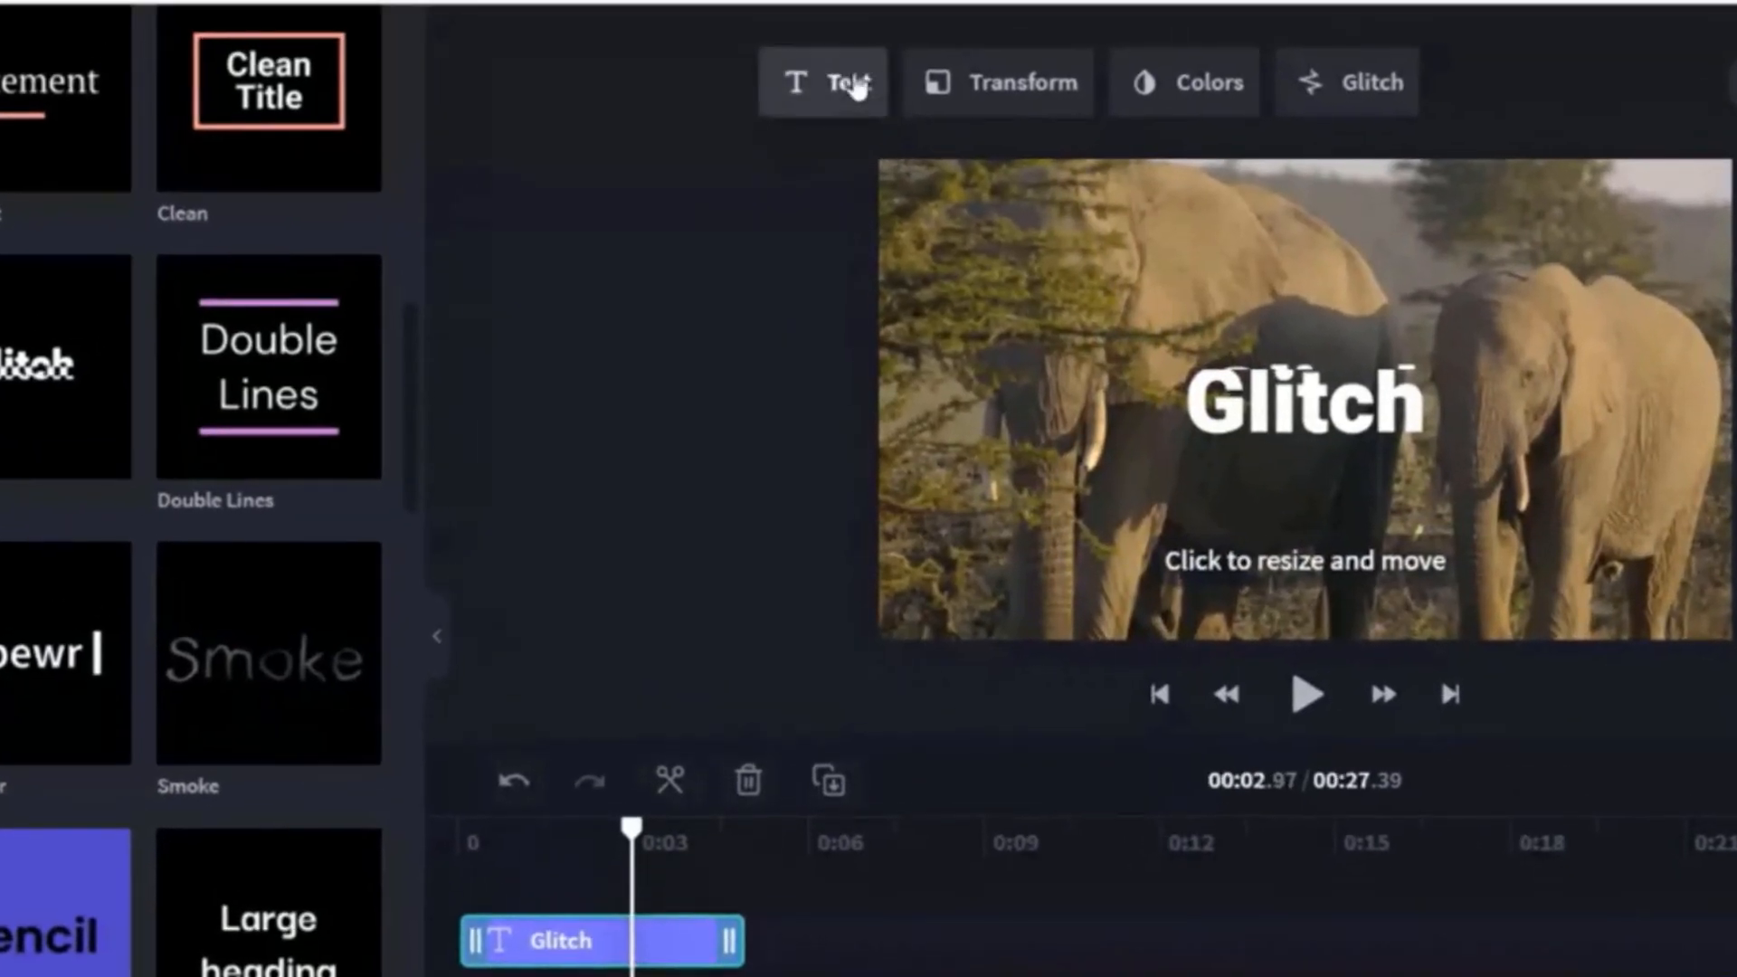
click(847, 17)
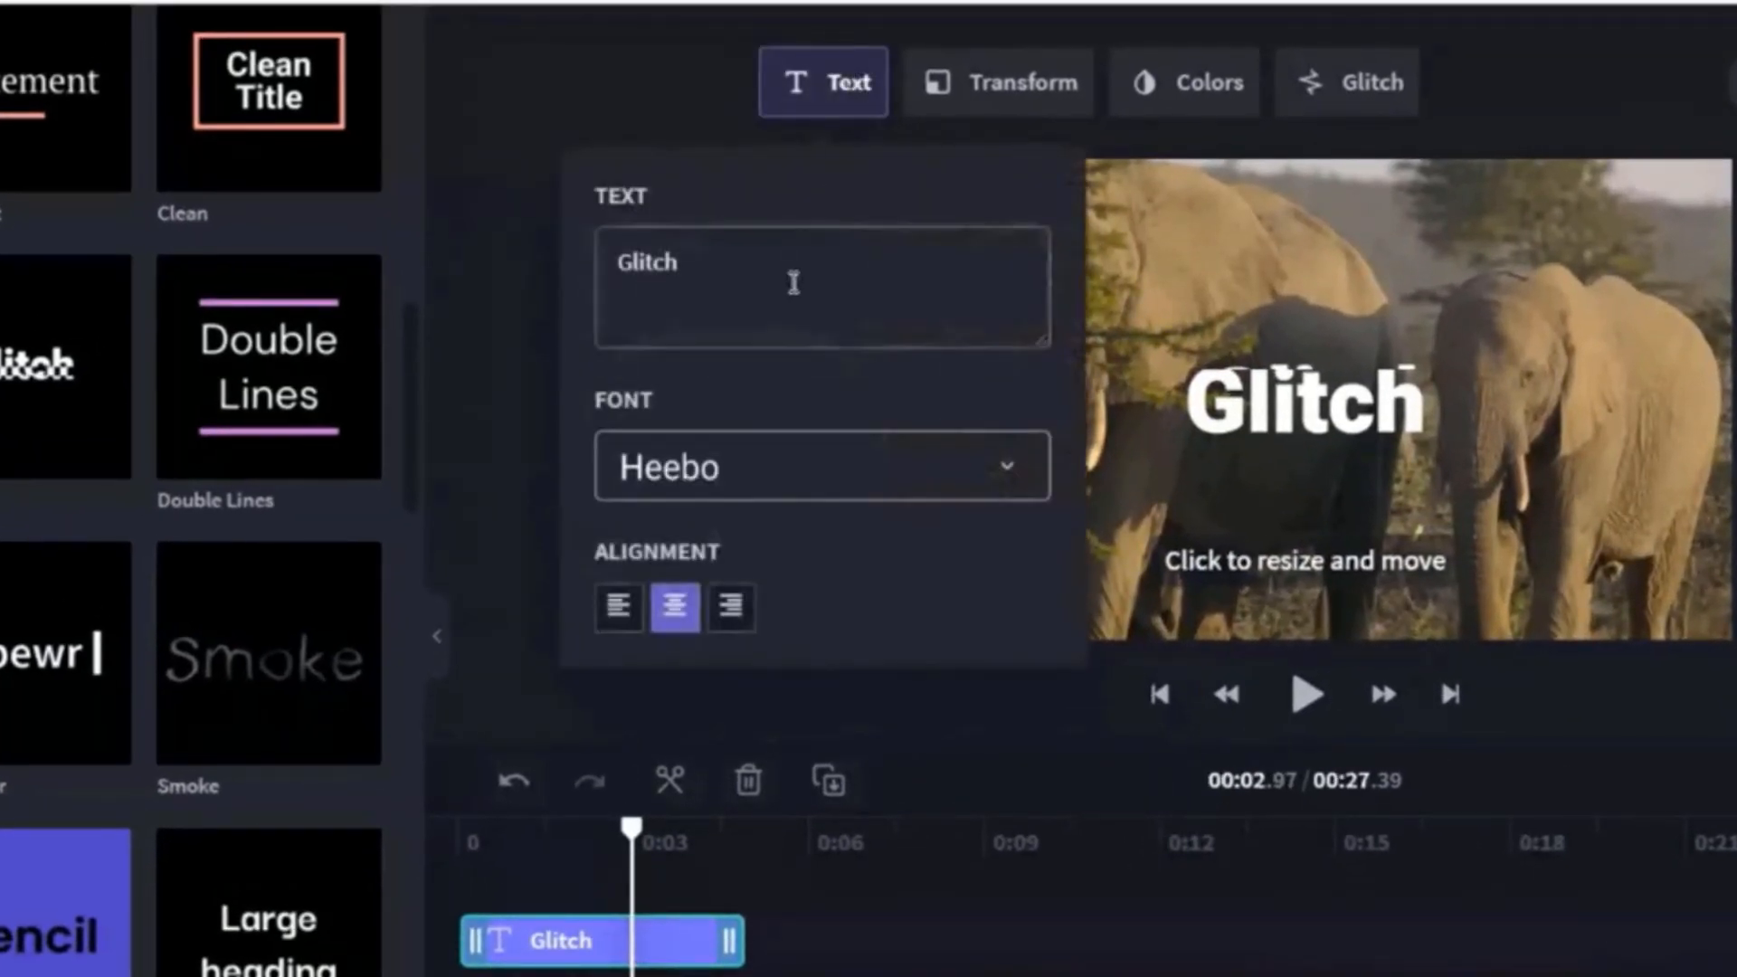
drag(793, 282, 521, 277)
text(A)
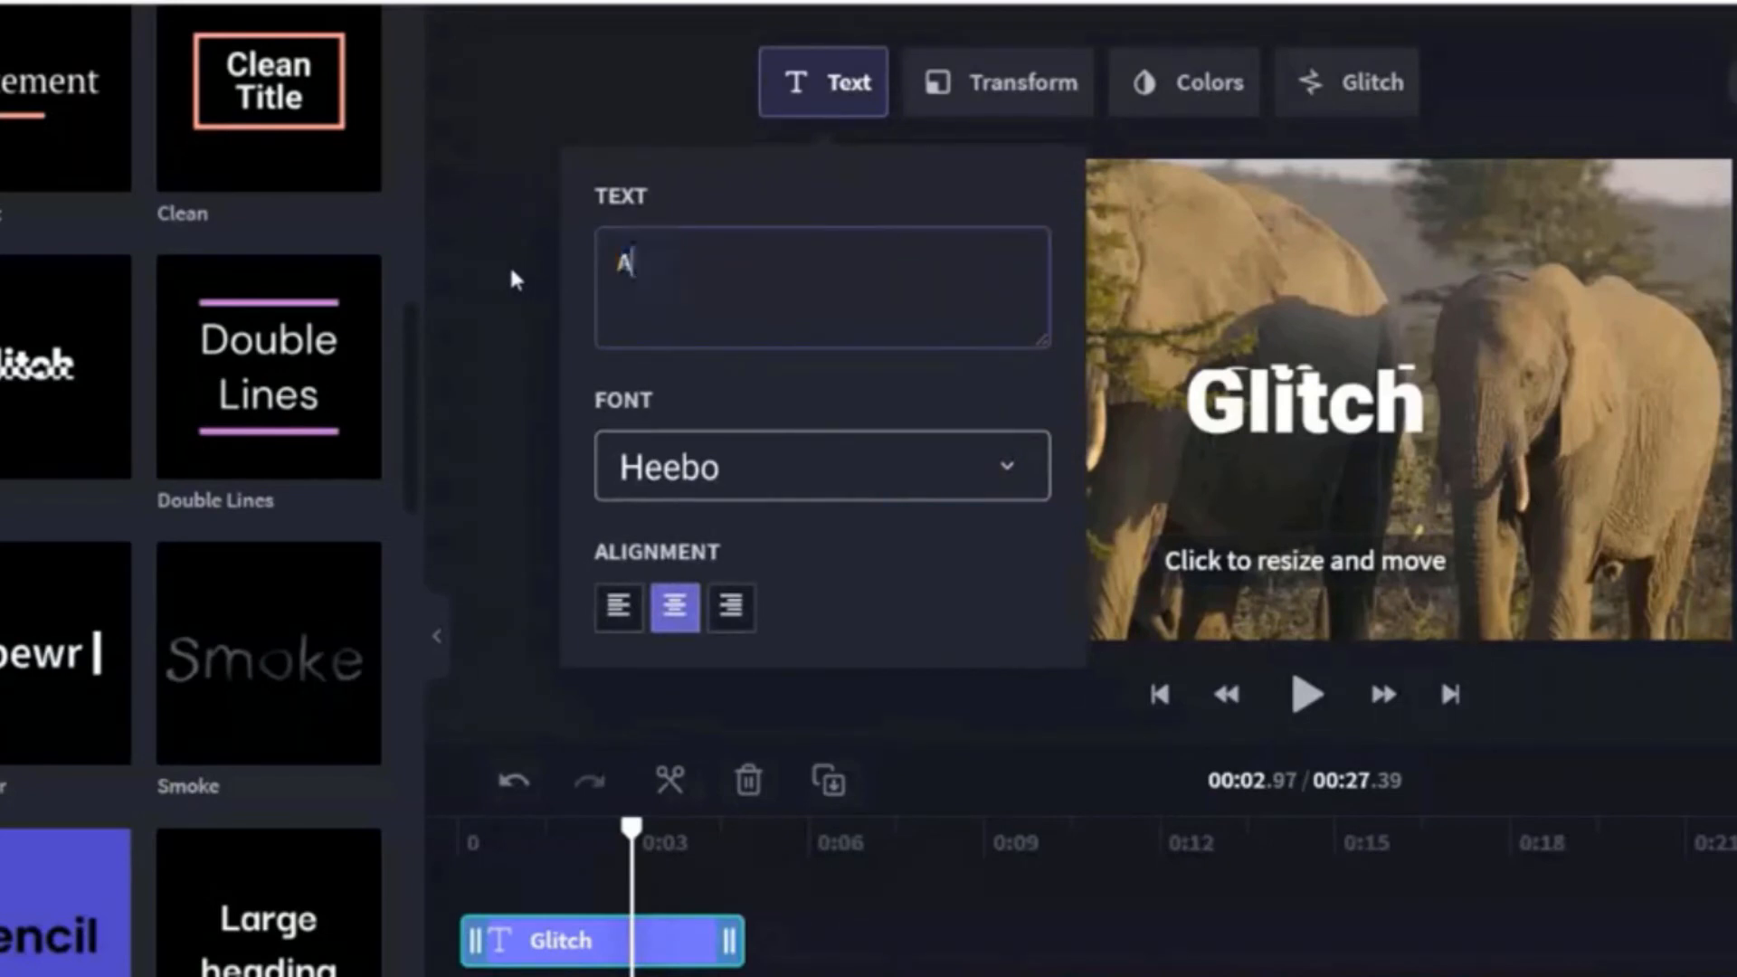
text(nimals)
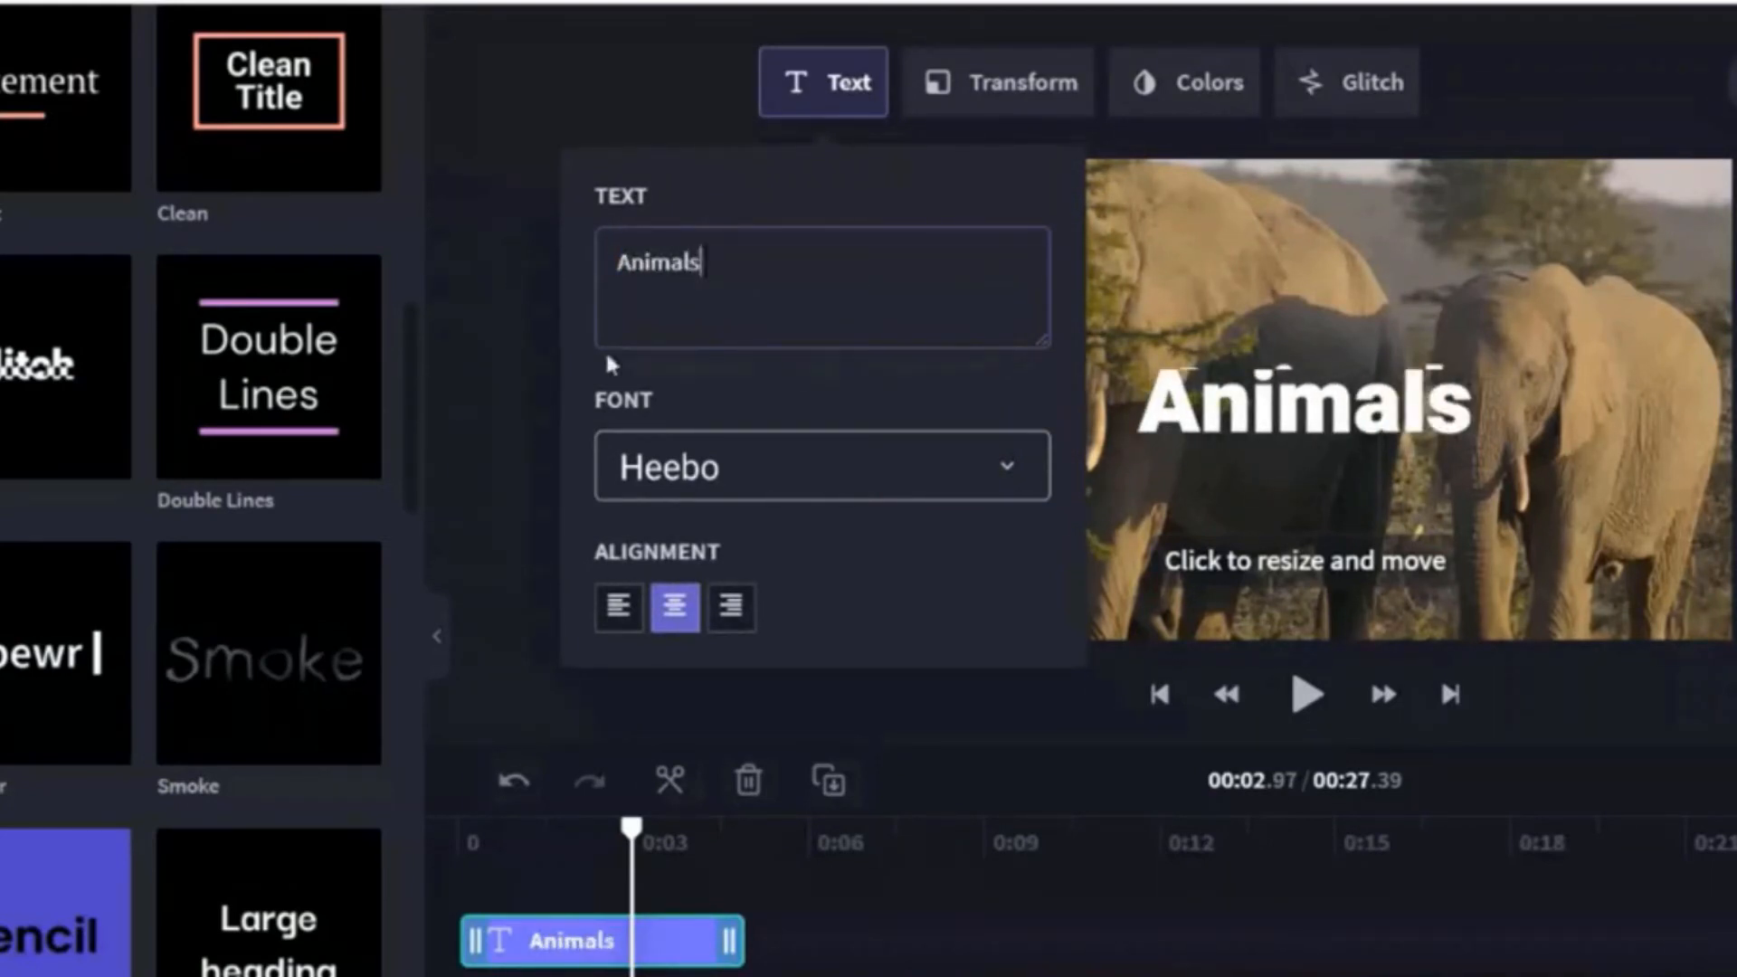
Choose the Heebo font for the Animals title and try right alignment followed by left alignment.
click(849, 476)
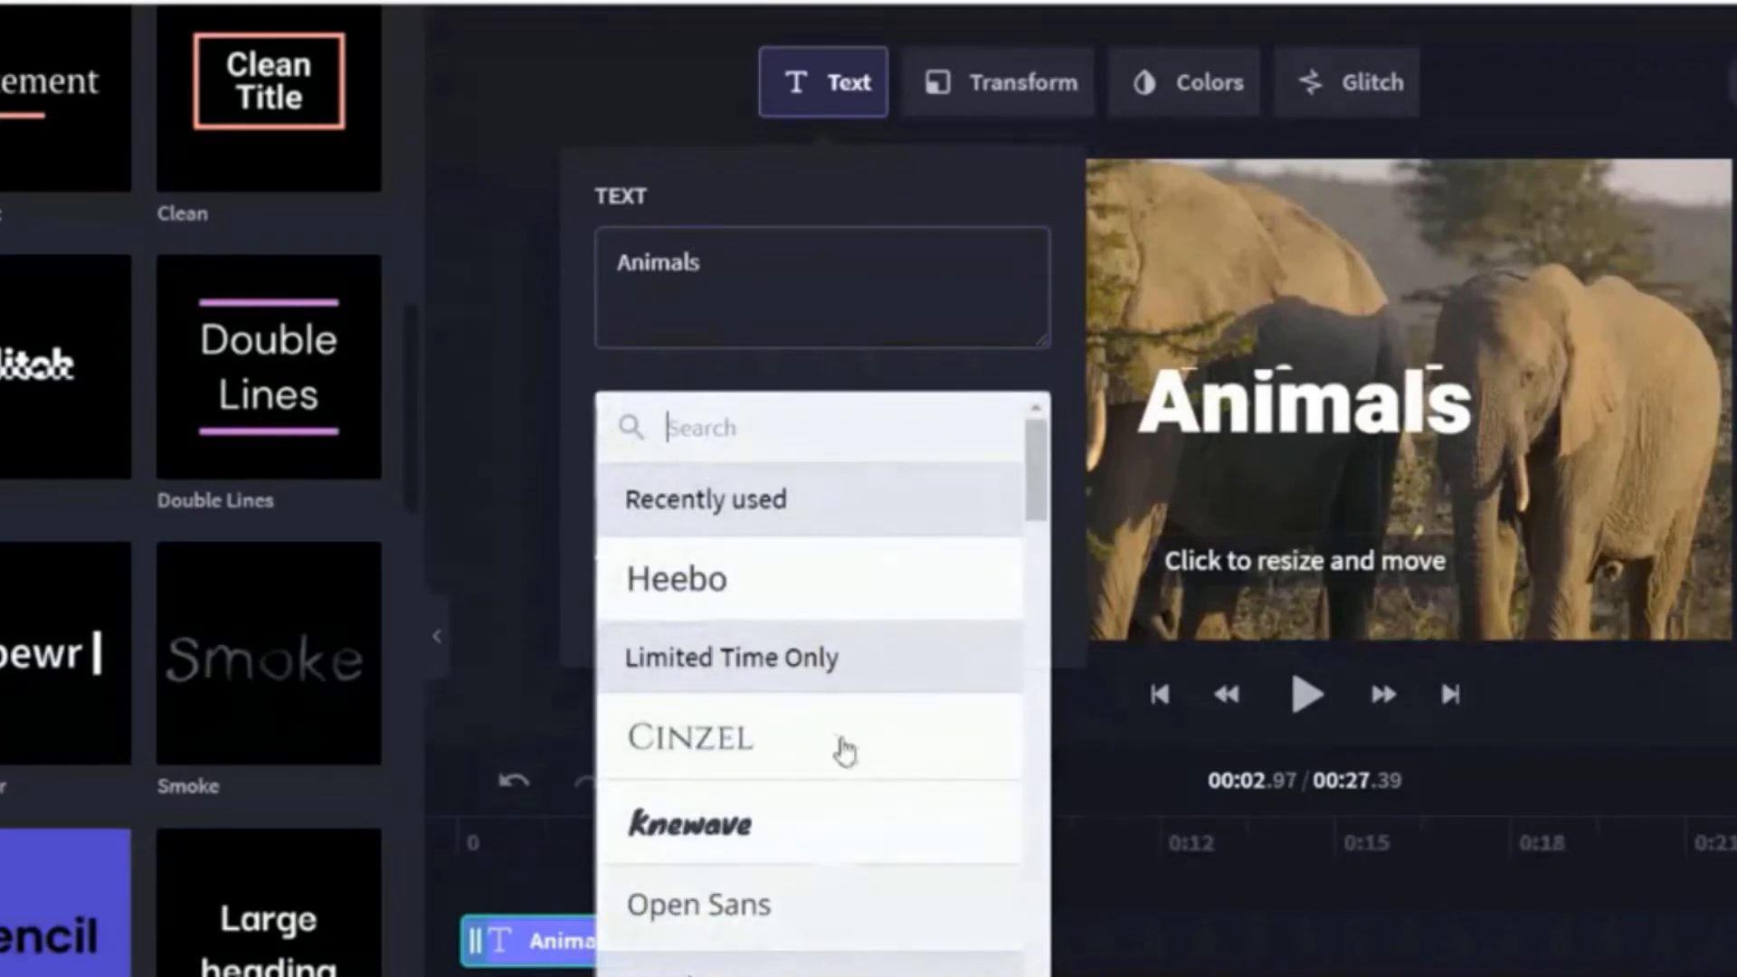
click(748, 579)
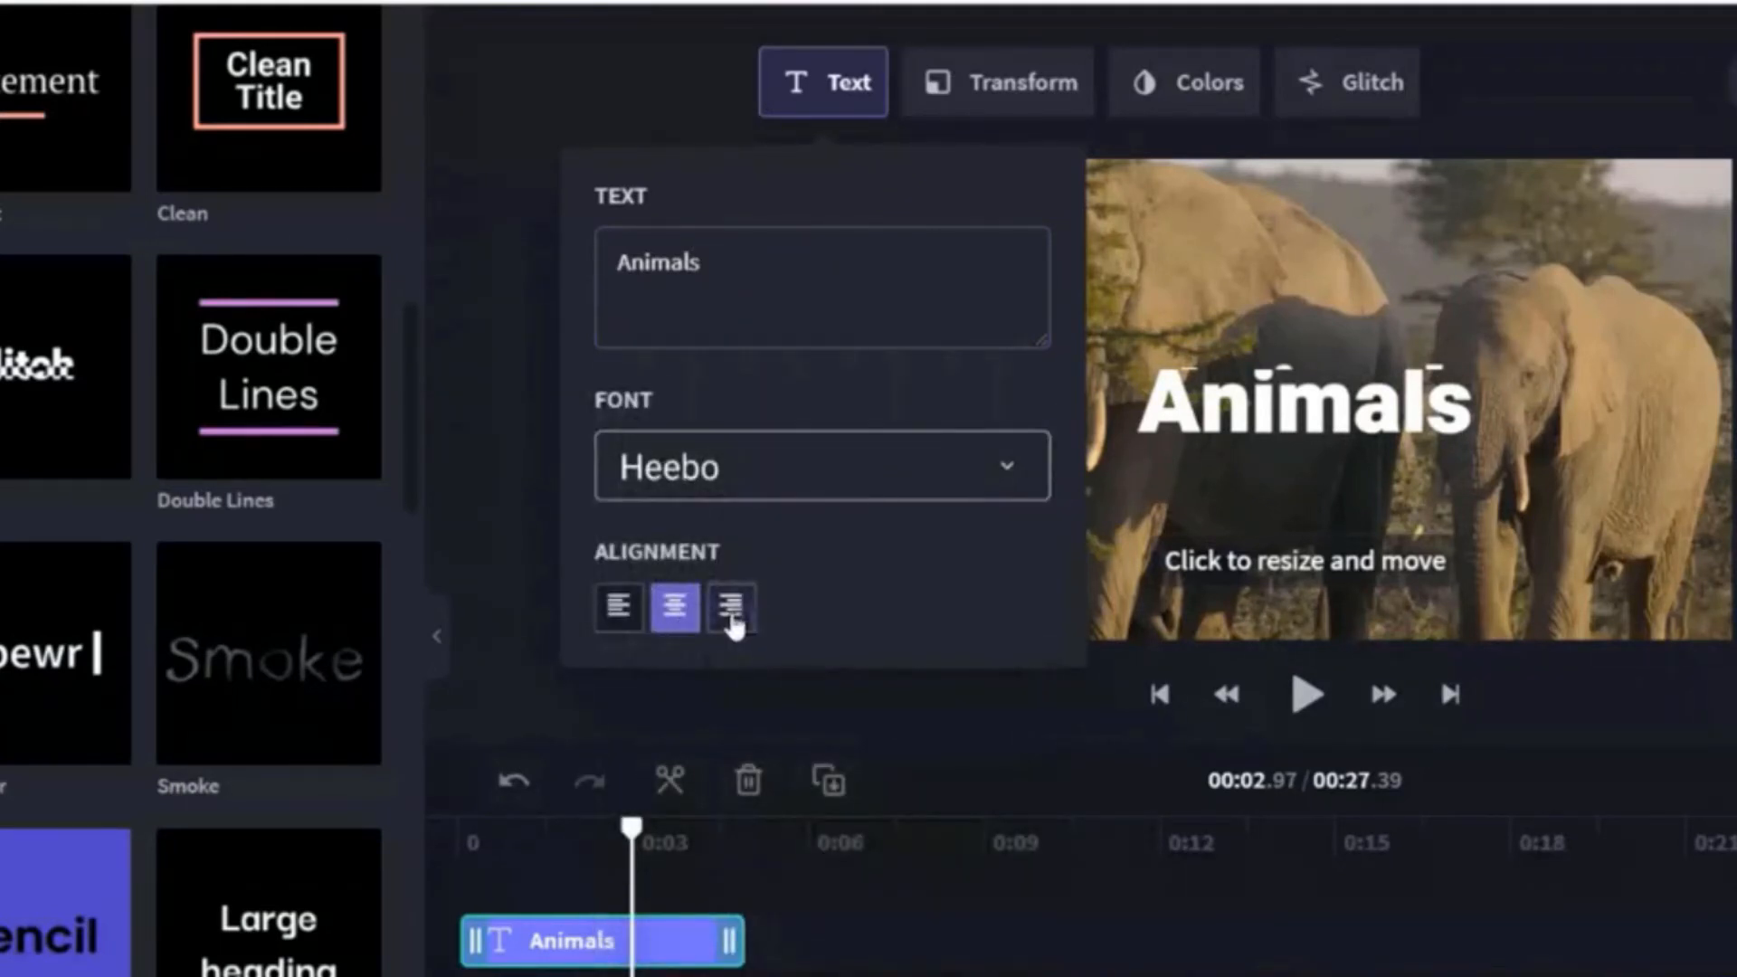
click(732, 615)
click(619, 606)
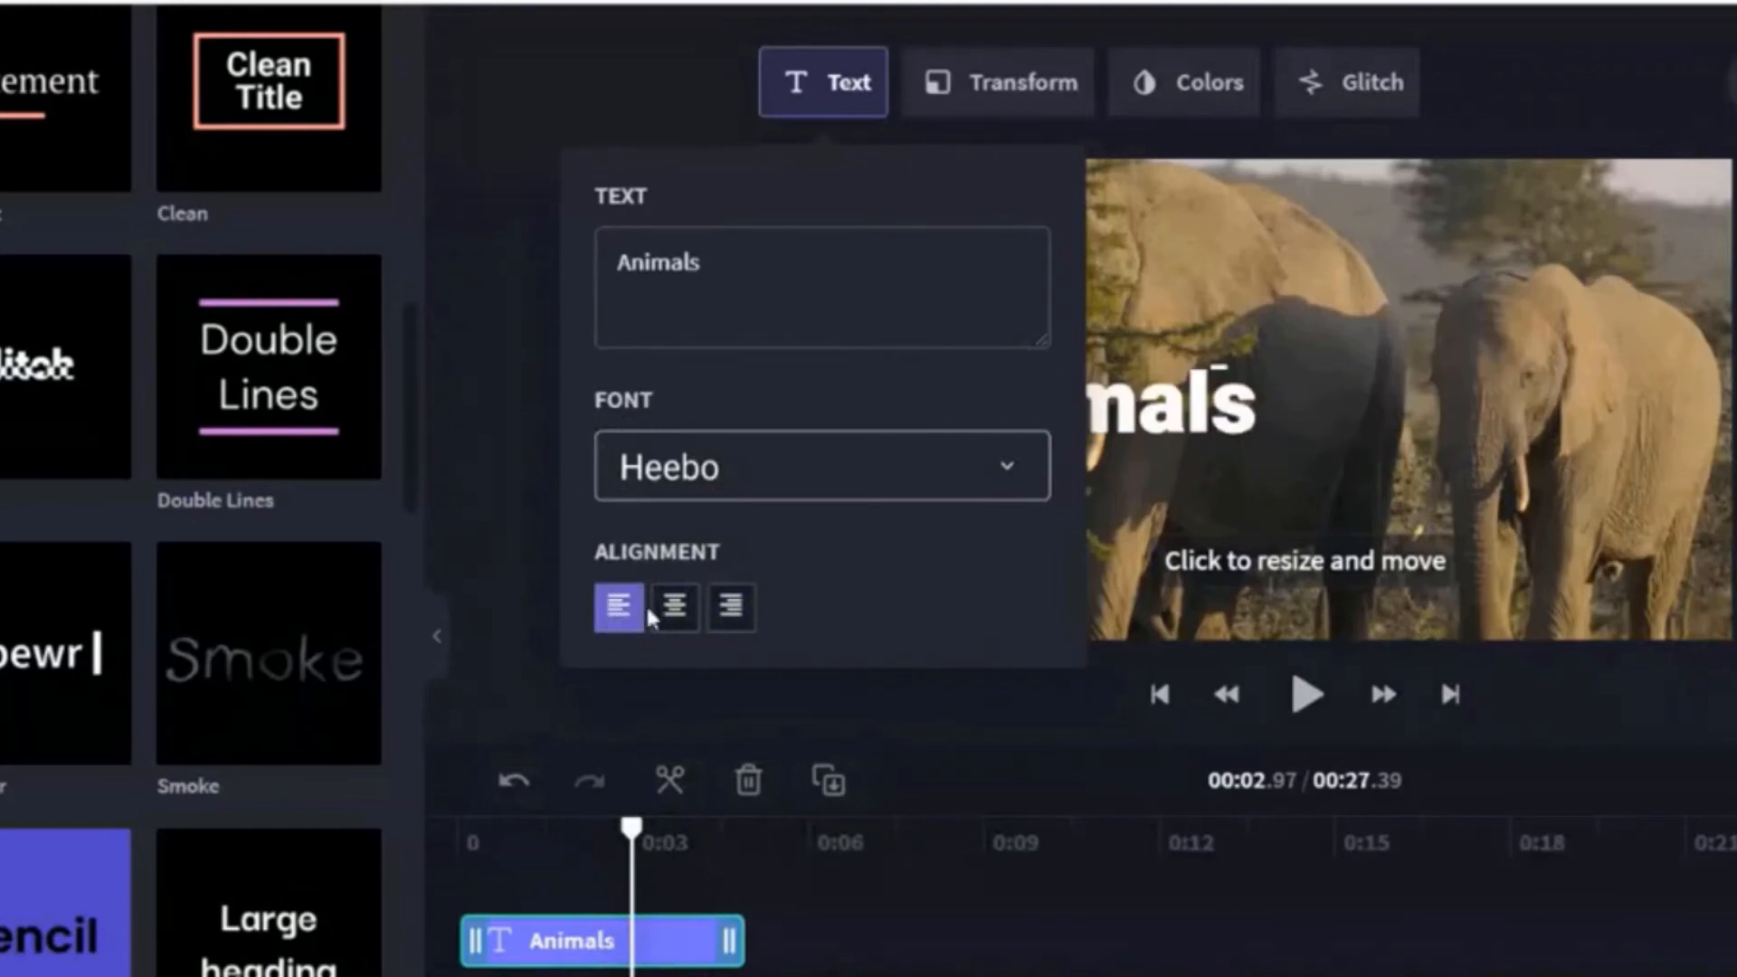
Try corner and edge positions for the Animals title, settle on the centre of the frame, and enlarge the title slightly.
click(516, 356)
click(1010, 106)
click(788, 324)
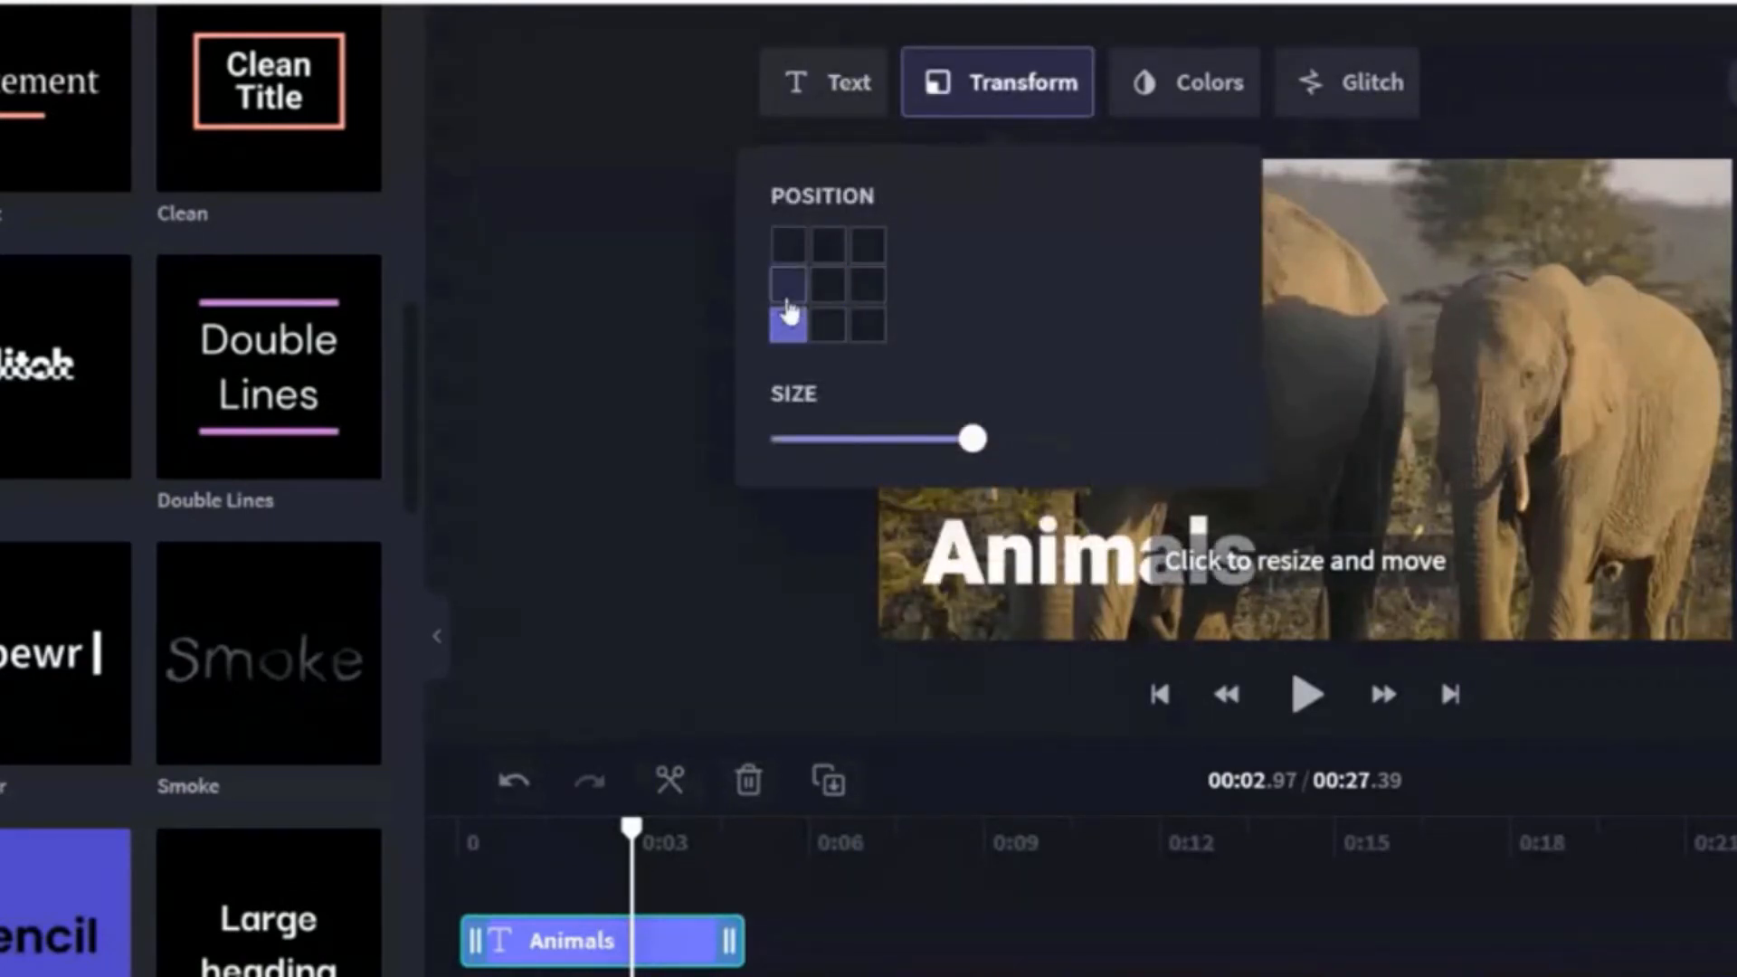
click(788, 244)
click(828, 244)
click(828, 286)
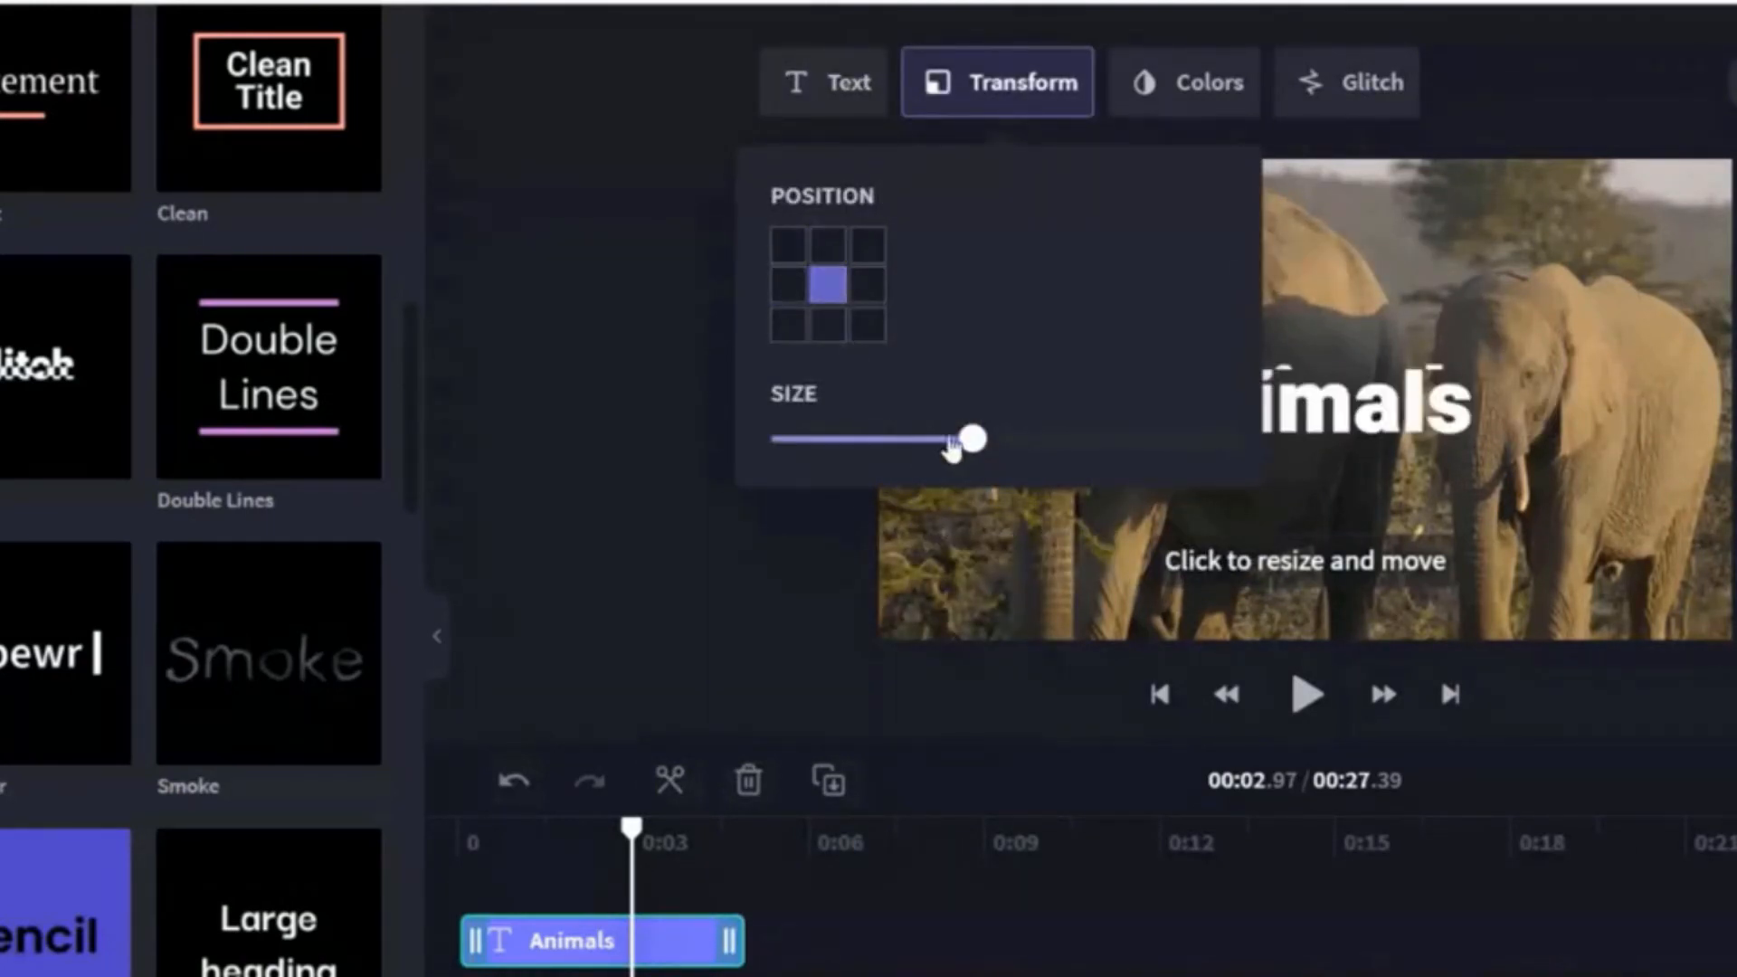
drag(975, 443, 988, 443)
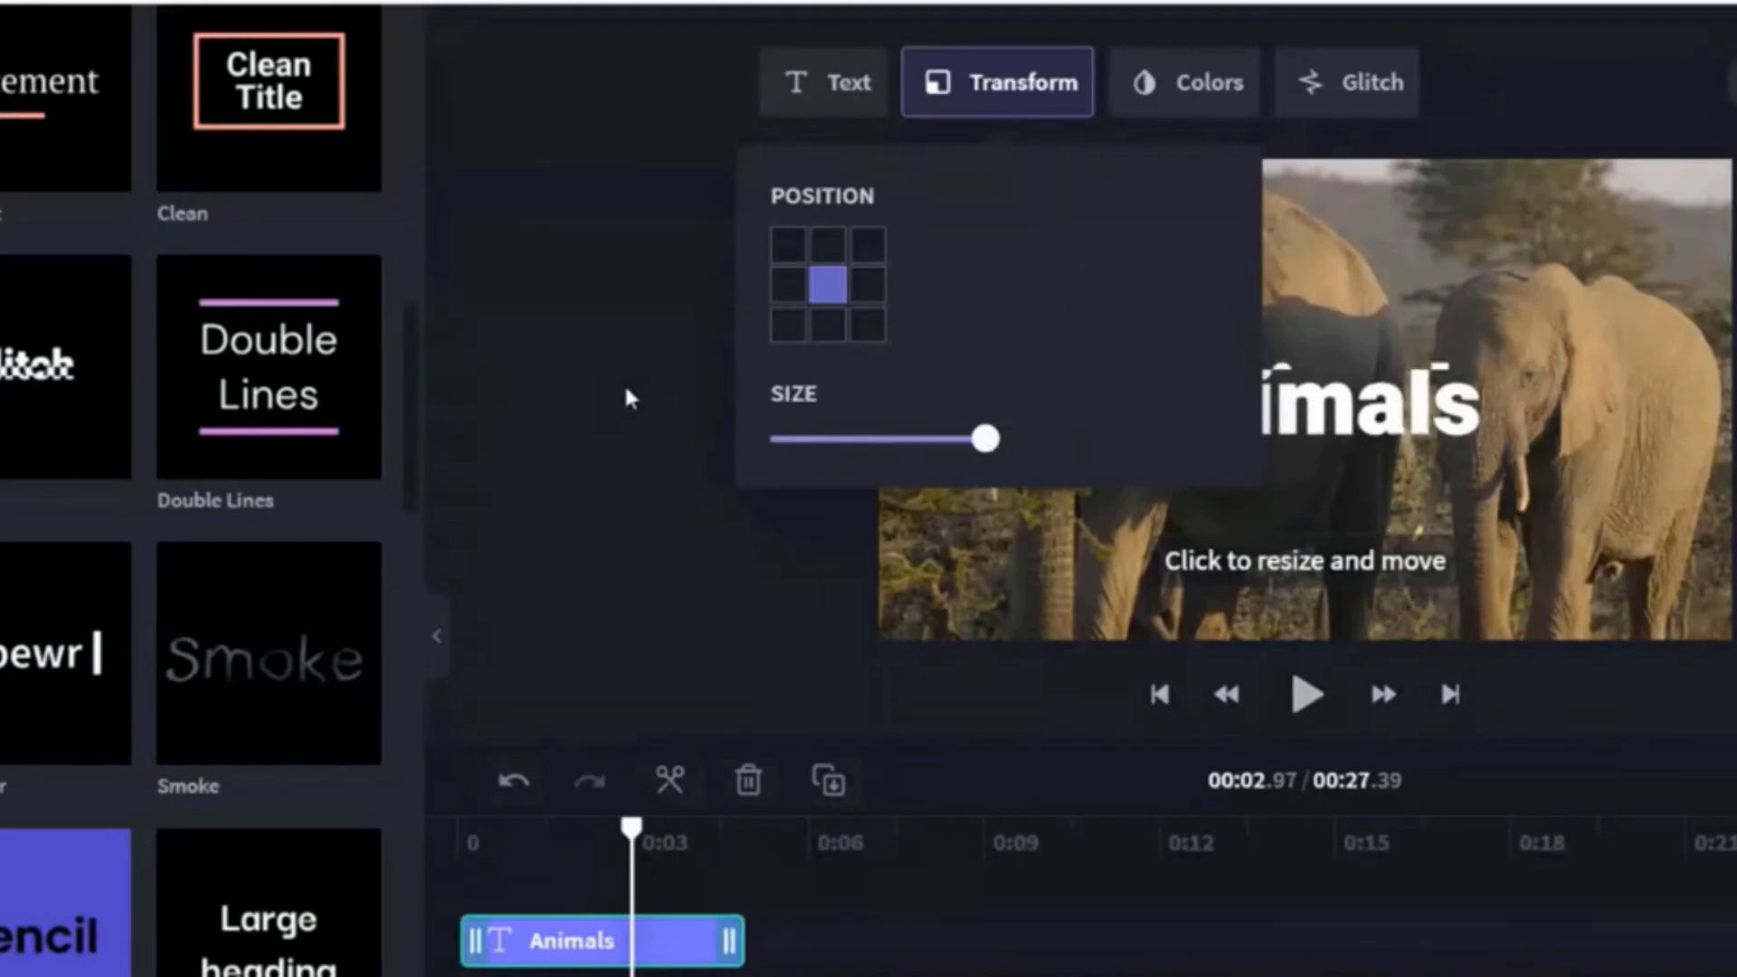
click(631, 398)
Look at the Animals title's color options and preview the title animation from the start of the video for about five seconds.
click(1184, 85)
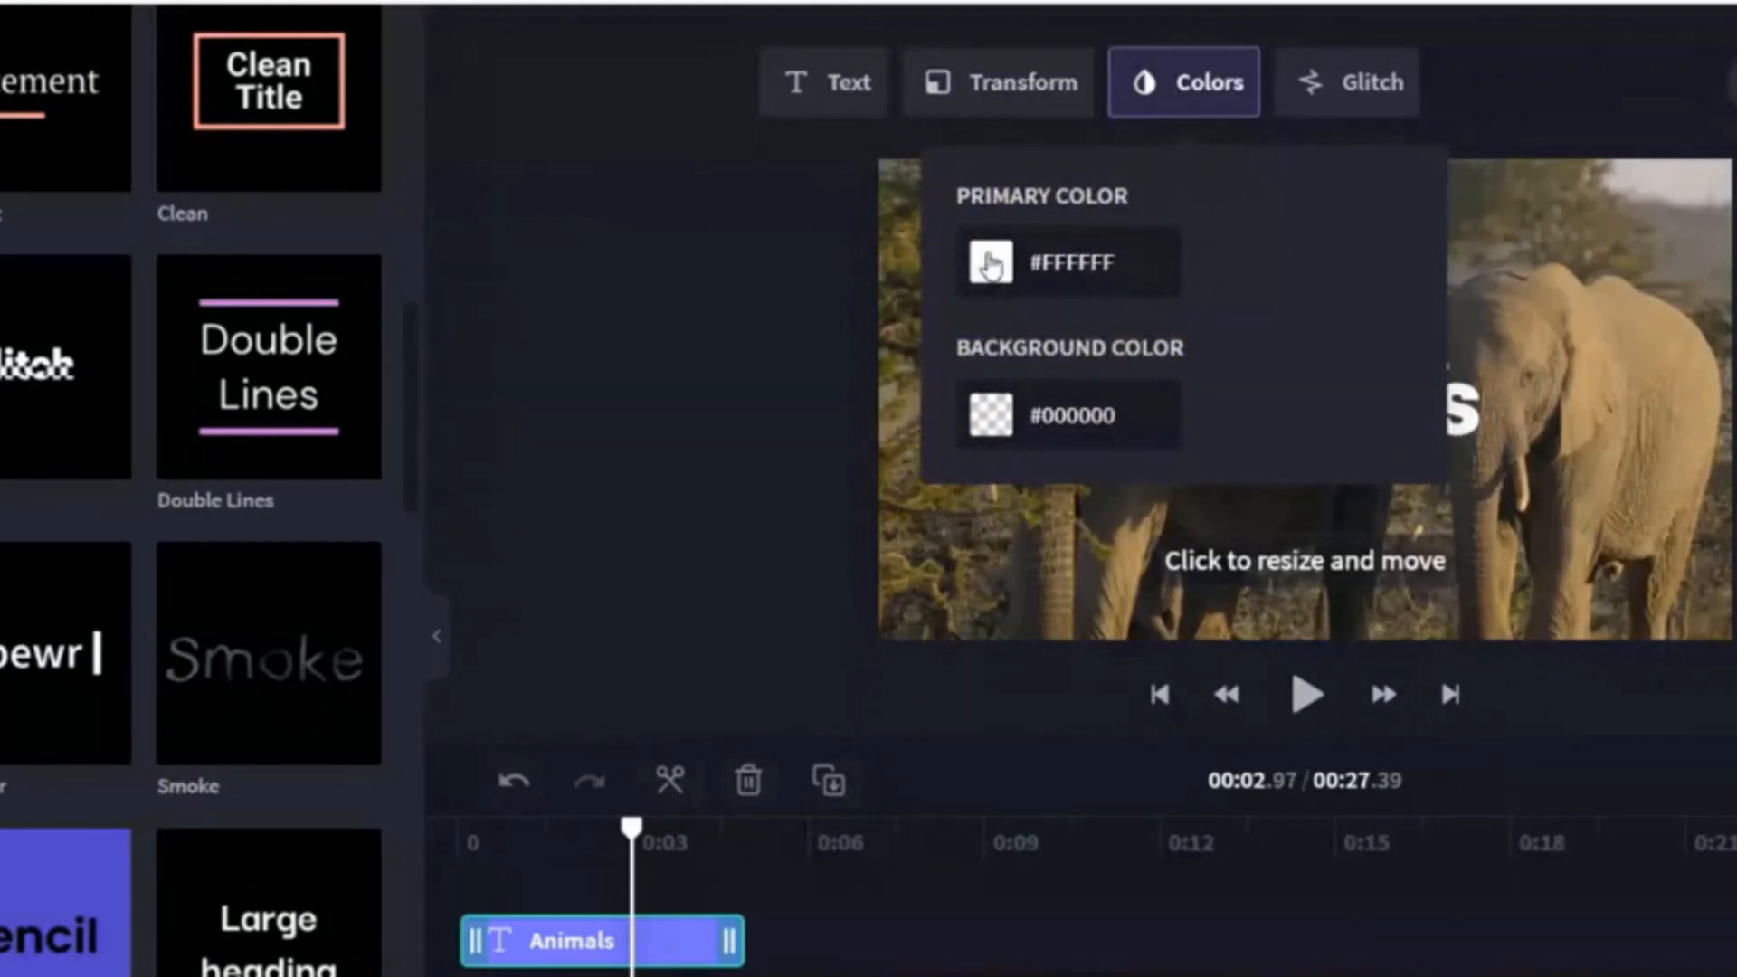
click(706, 375)
drag(631, 828, 429, 868)
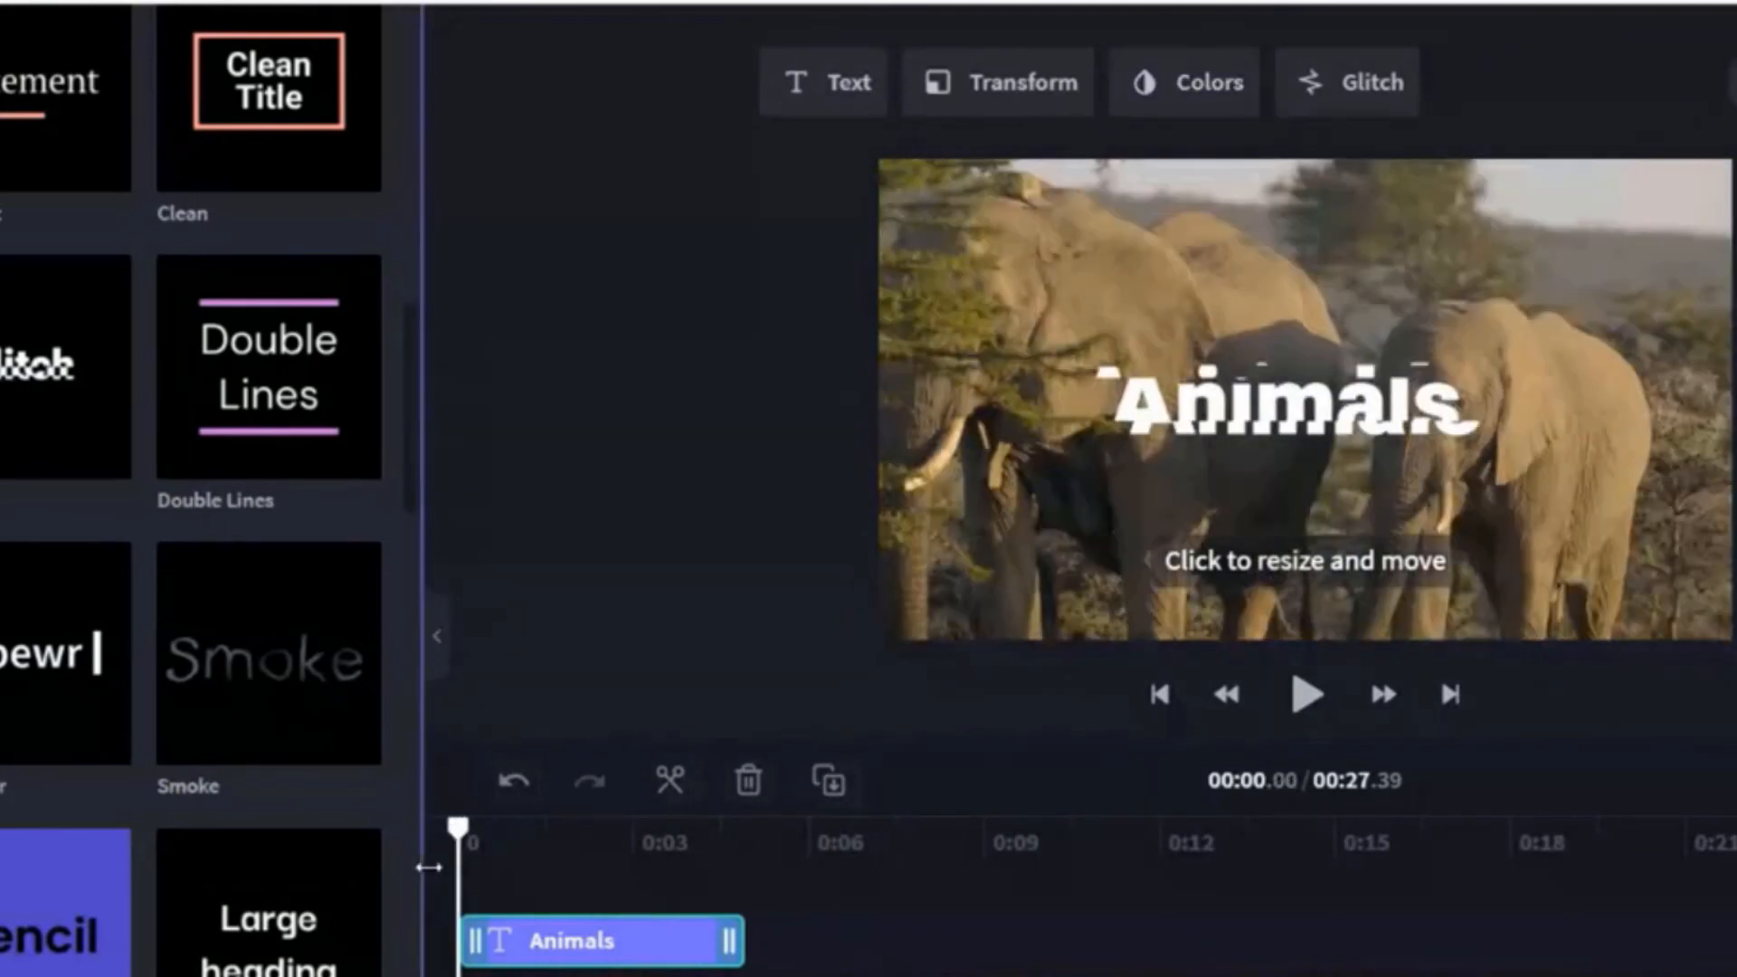
key(space)
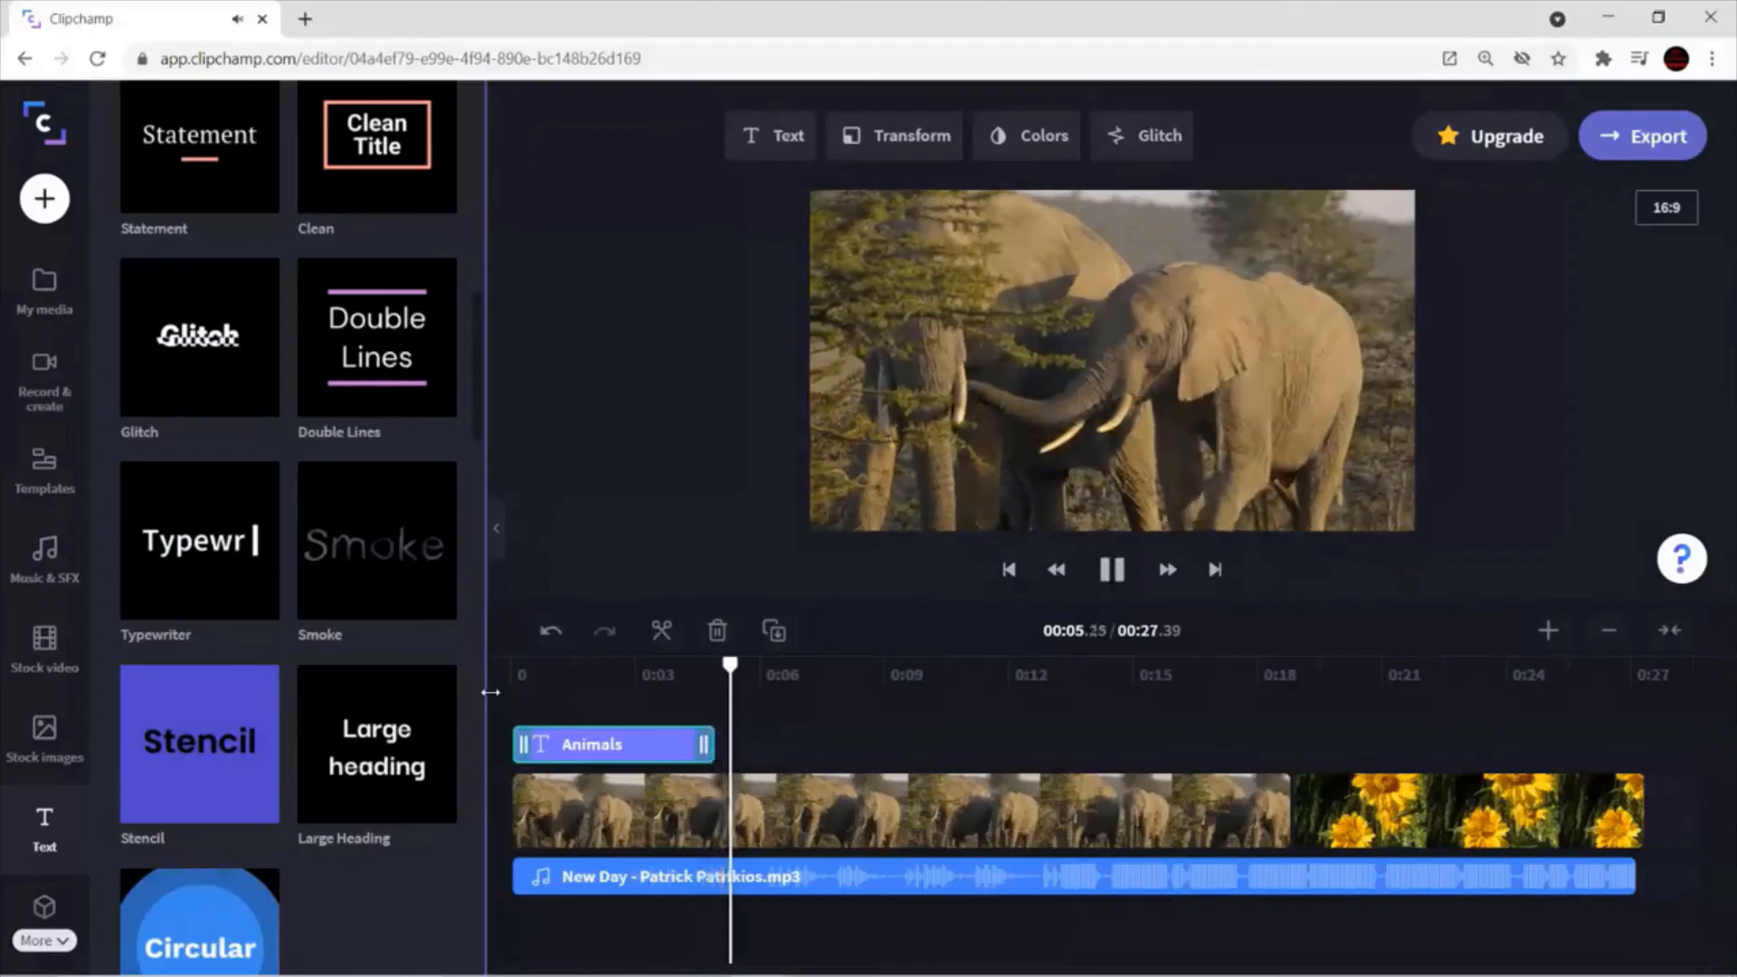
key(space)
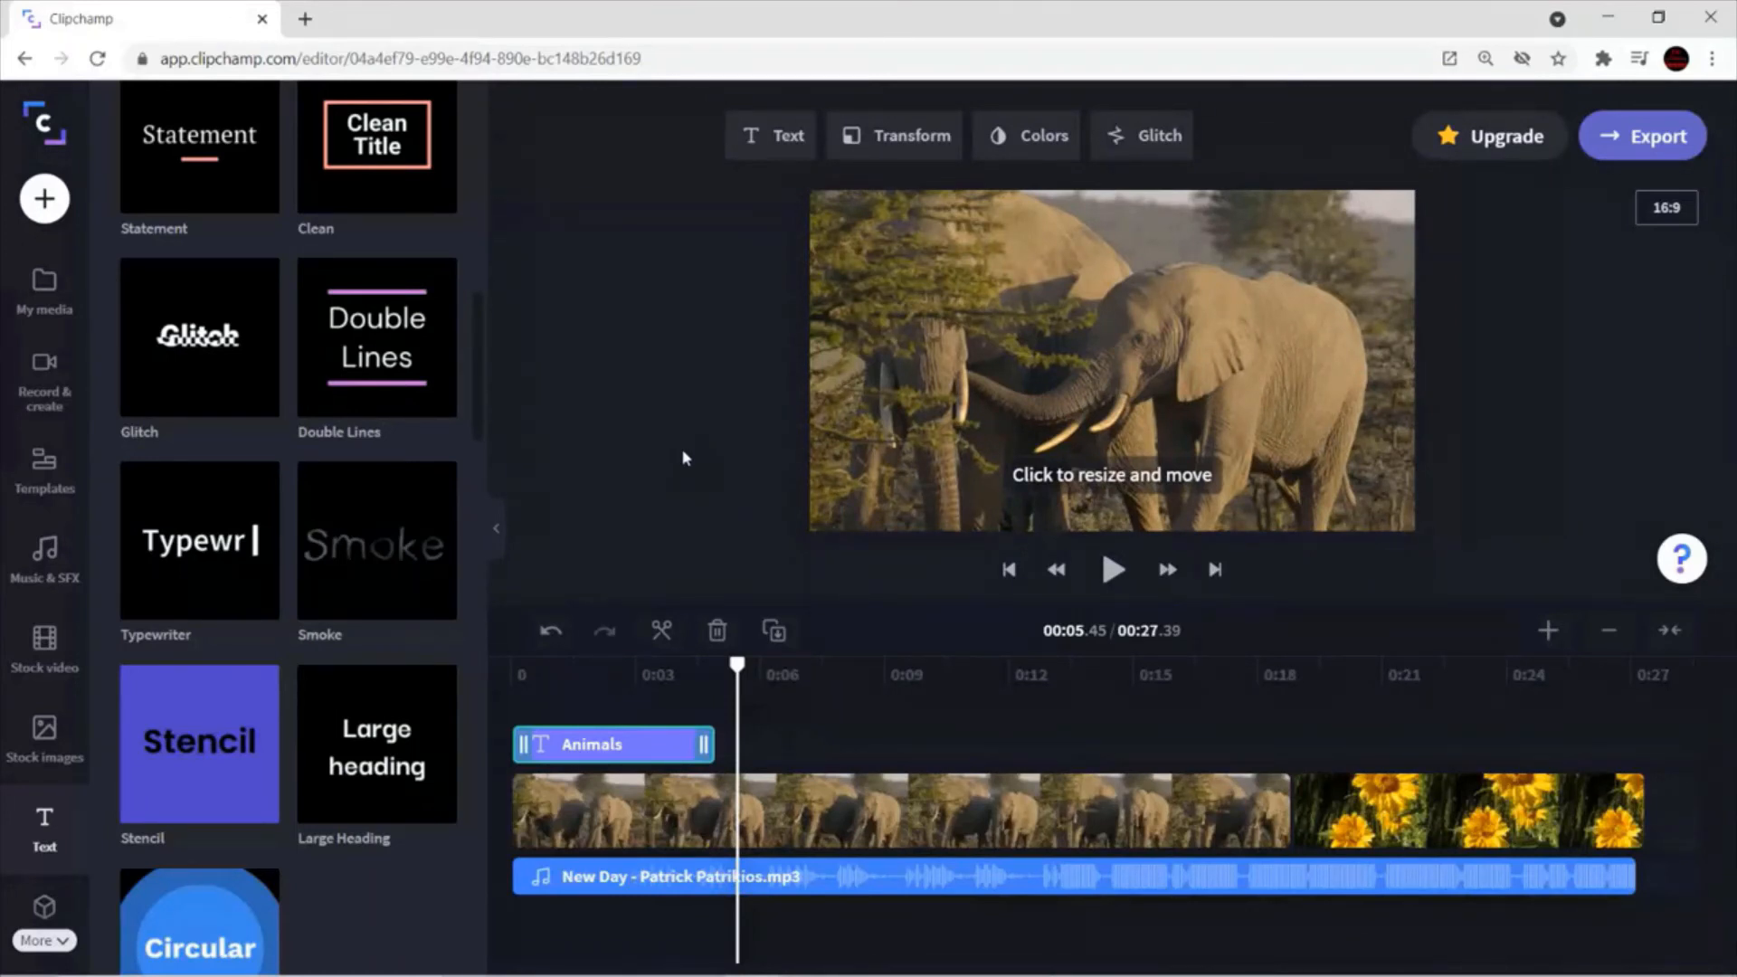
Preview the cut from the elephant clip to the sunflower clip, playing from about 17.7 to 20 seconds.
drag(737, 664, 1248, 785)
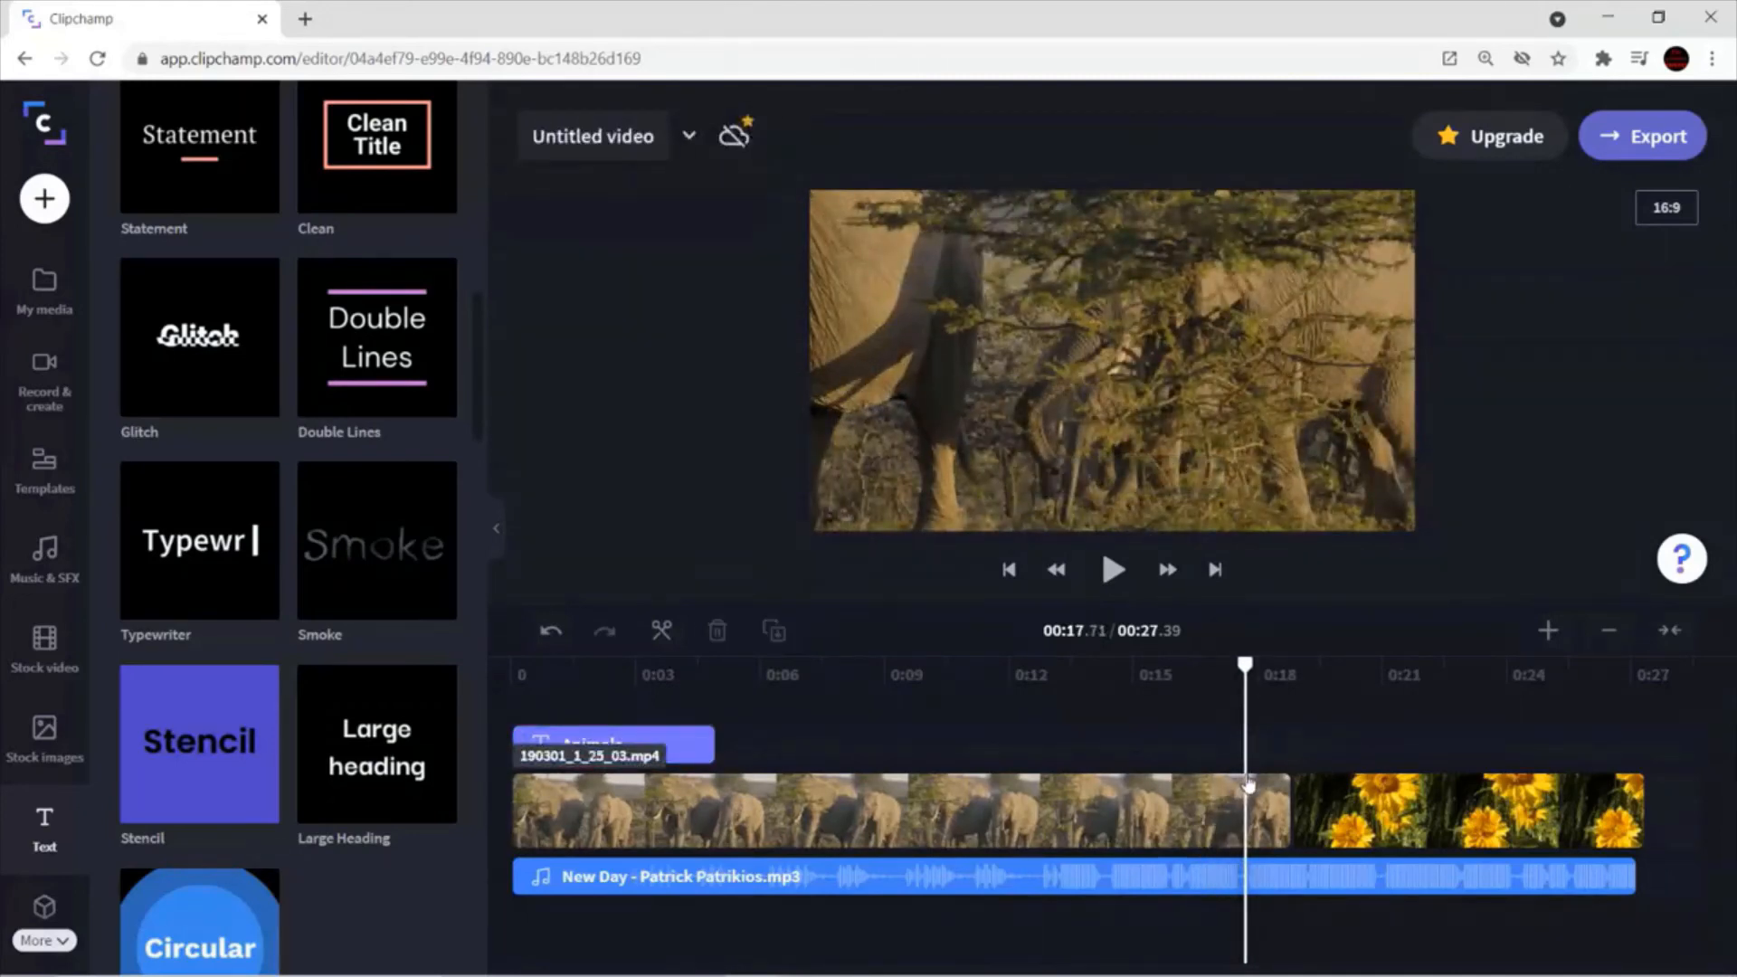
key(space)
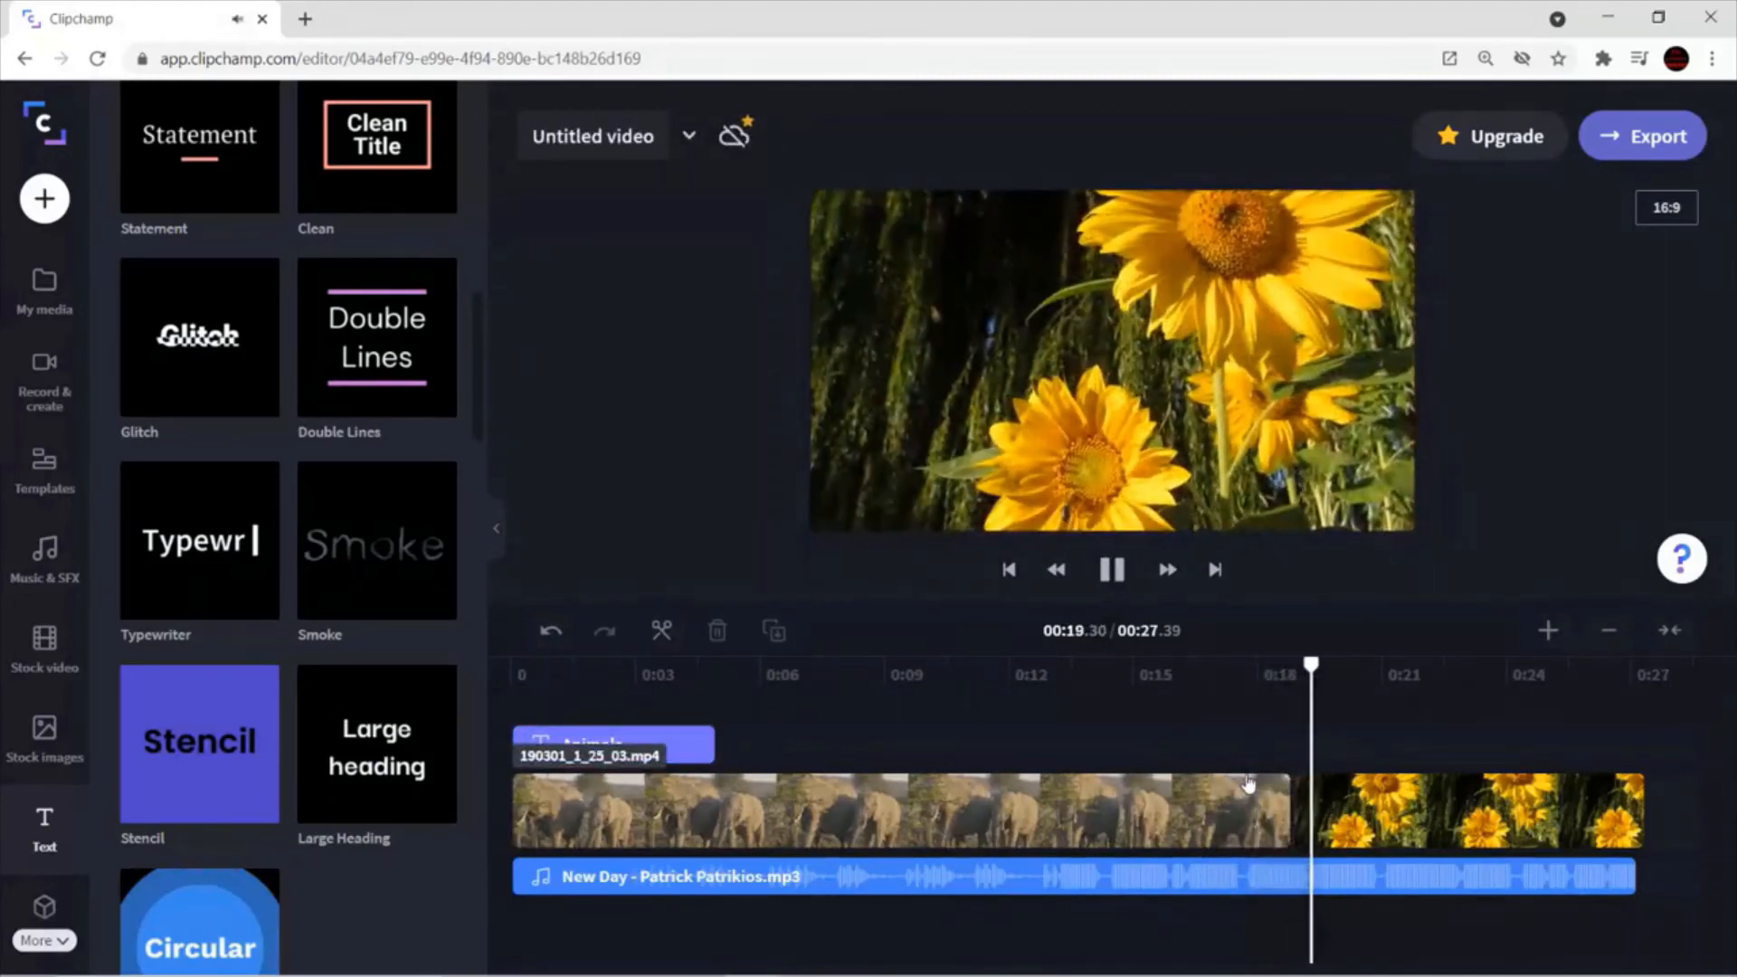
key(space)
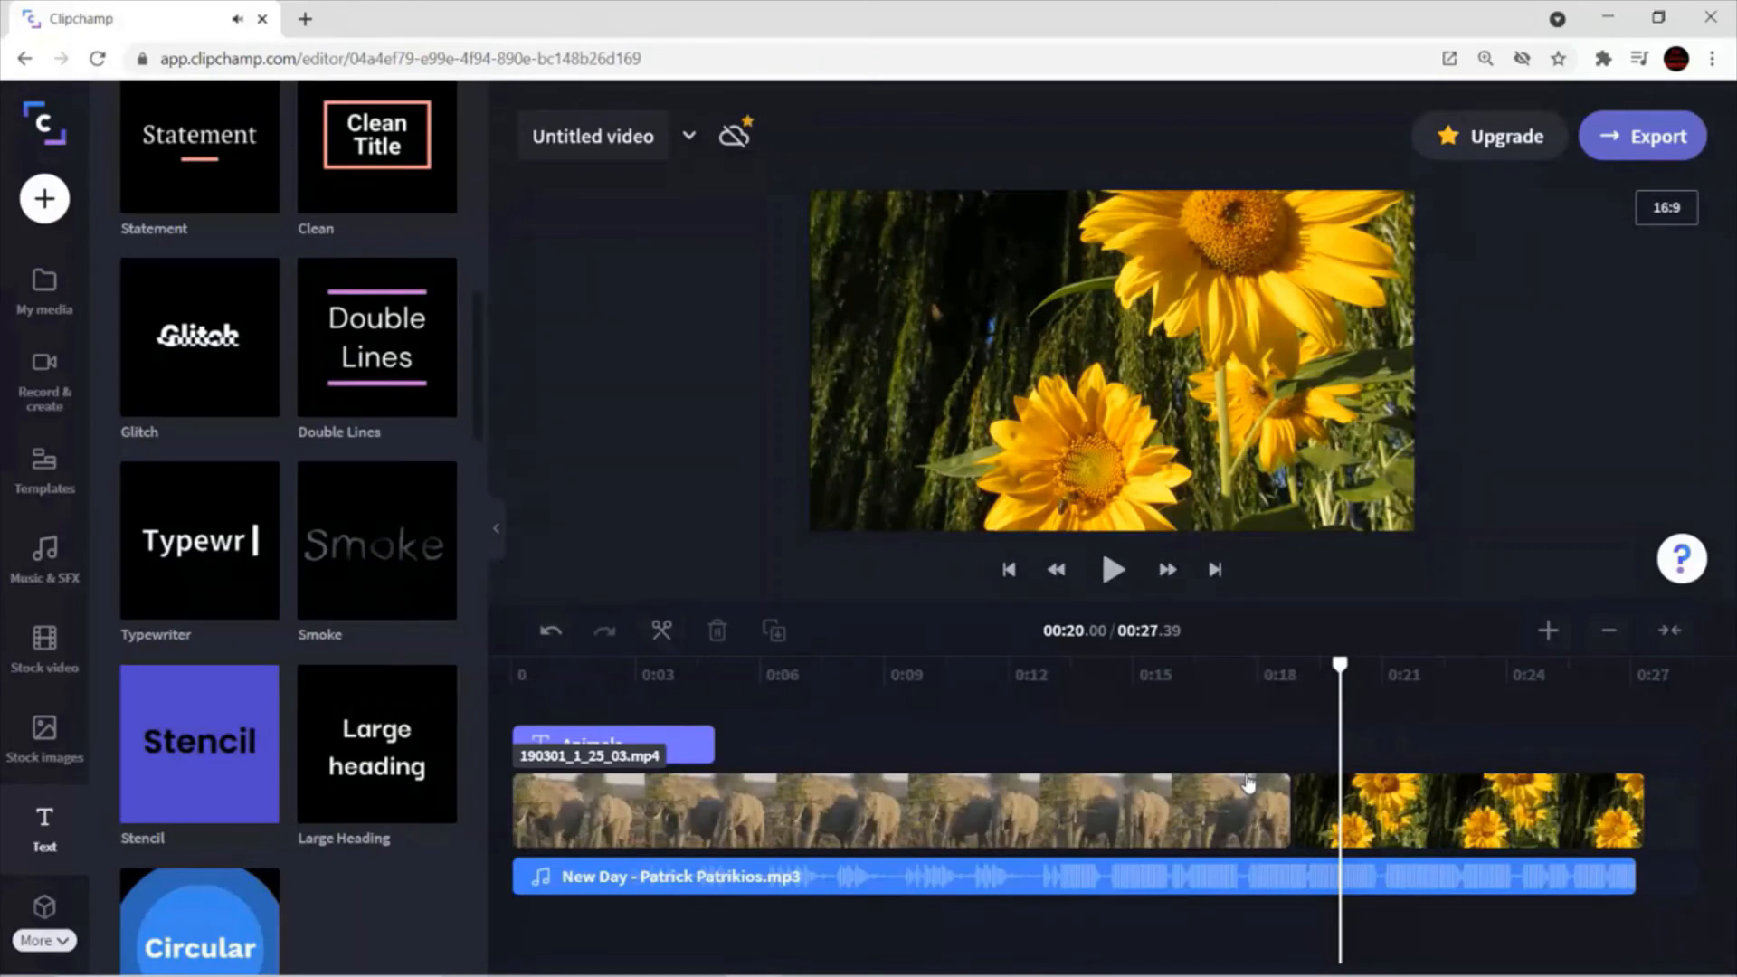
Add the Tiles transition between the elephant clip and the sunflower clip.
drag(1340, 668, 1278, 697)
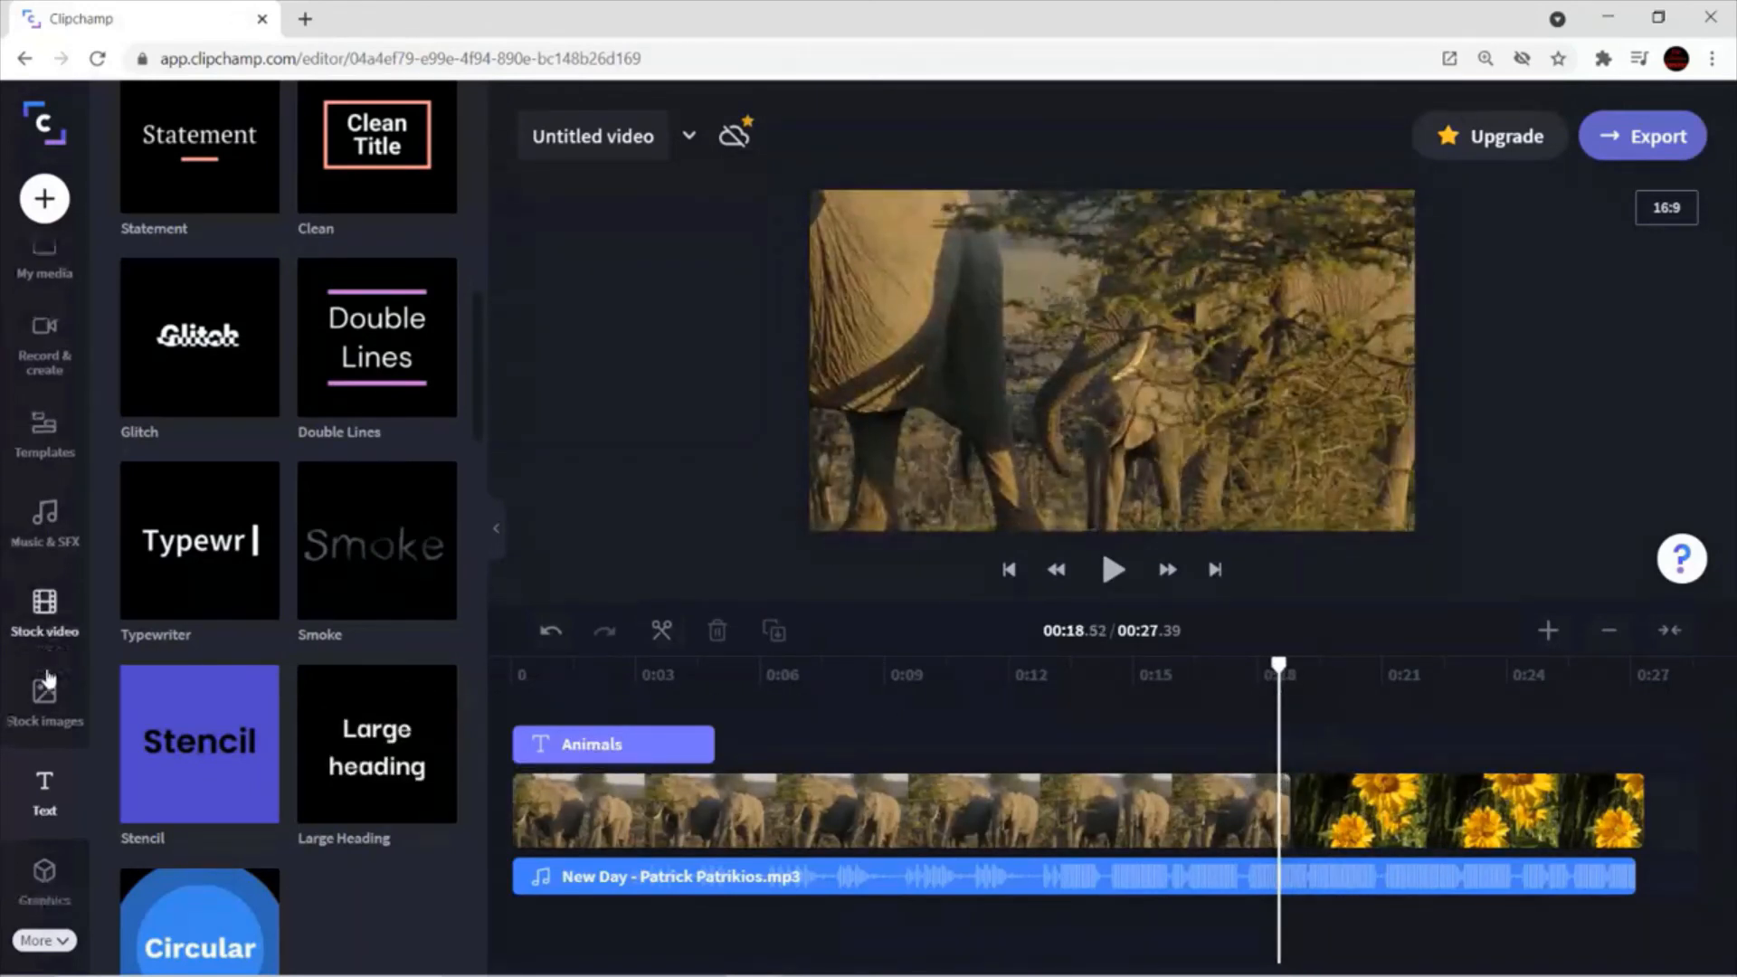
scroll(45, 678, down, 2)
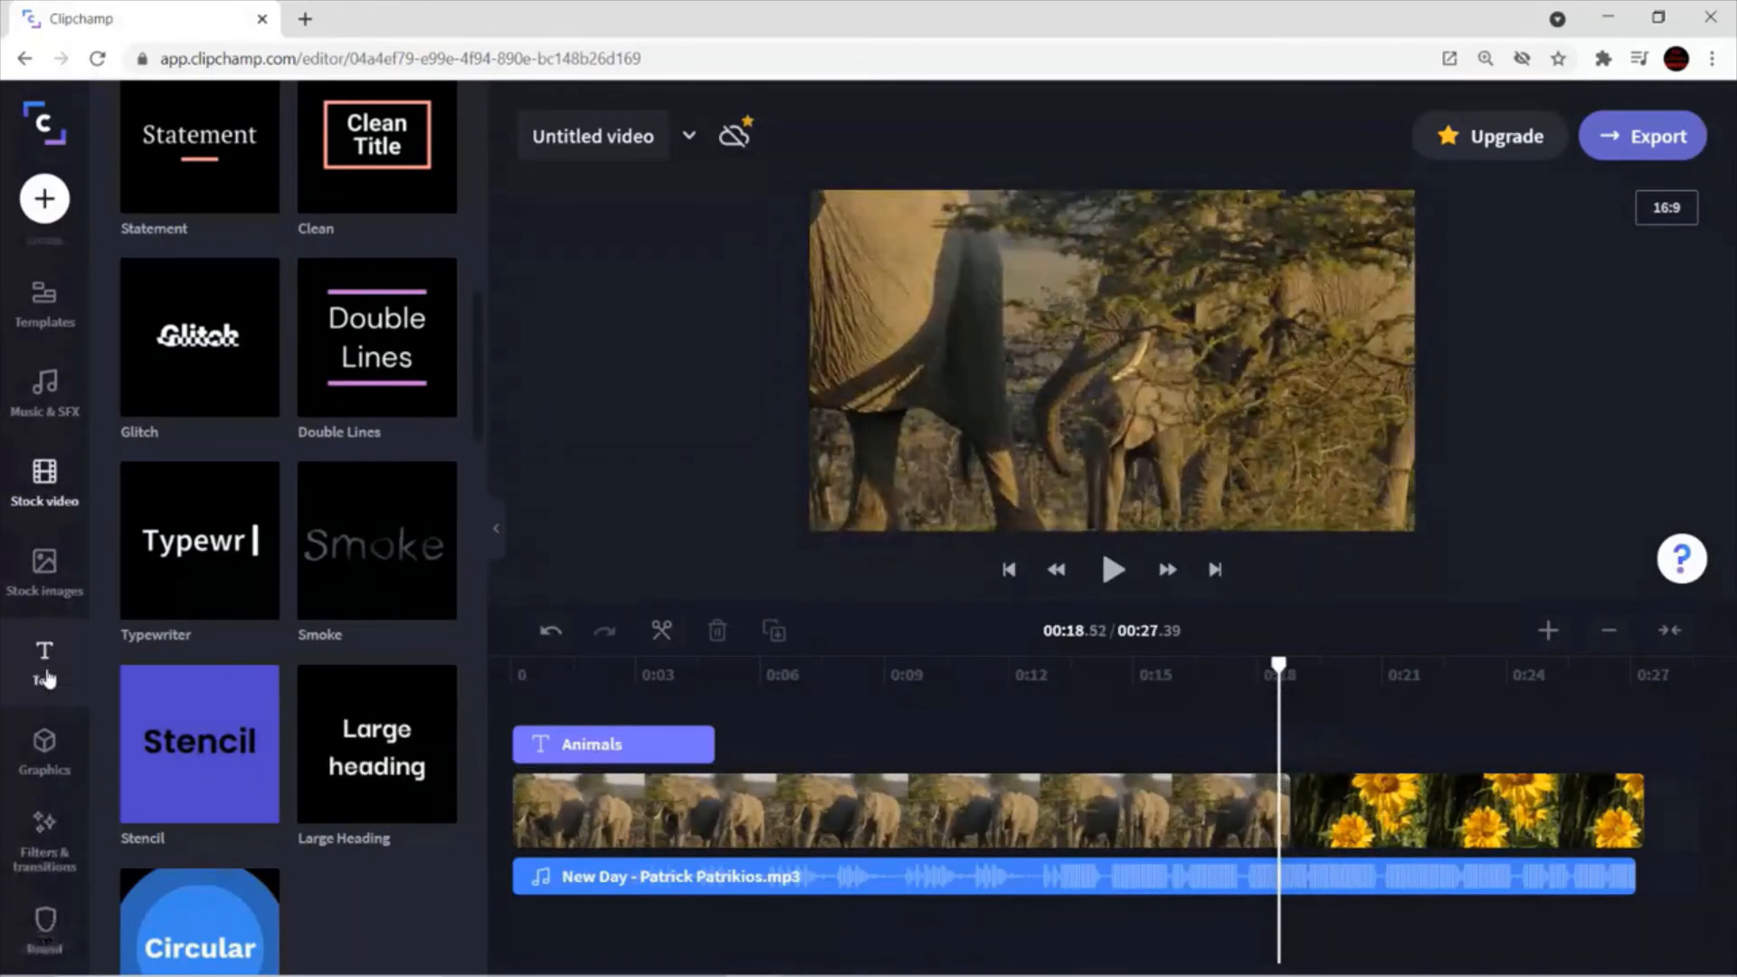
click(50, 846)
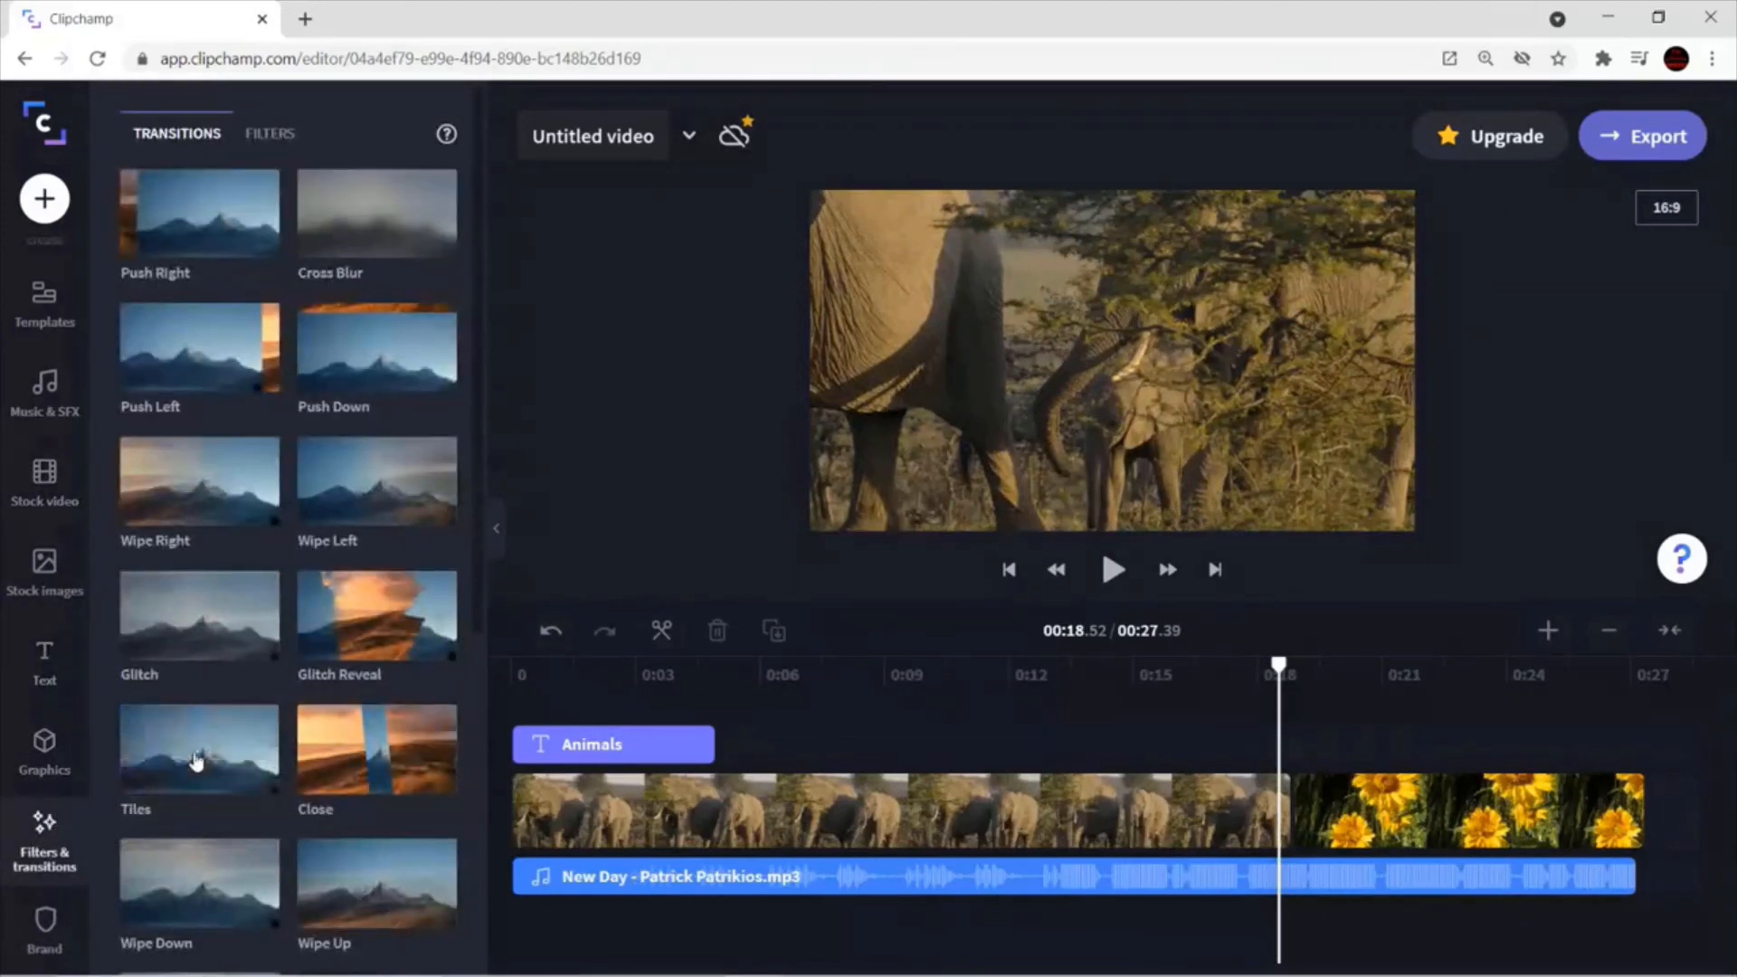
mouse_move(193, 757)
mouse_down()
mouse_move(527, 508)
mouse_move(1337, 723)
mouse_move(1333, 808)
mouse_move(1301, 825)
mouse_up()
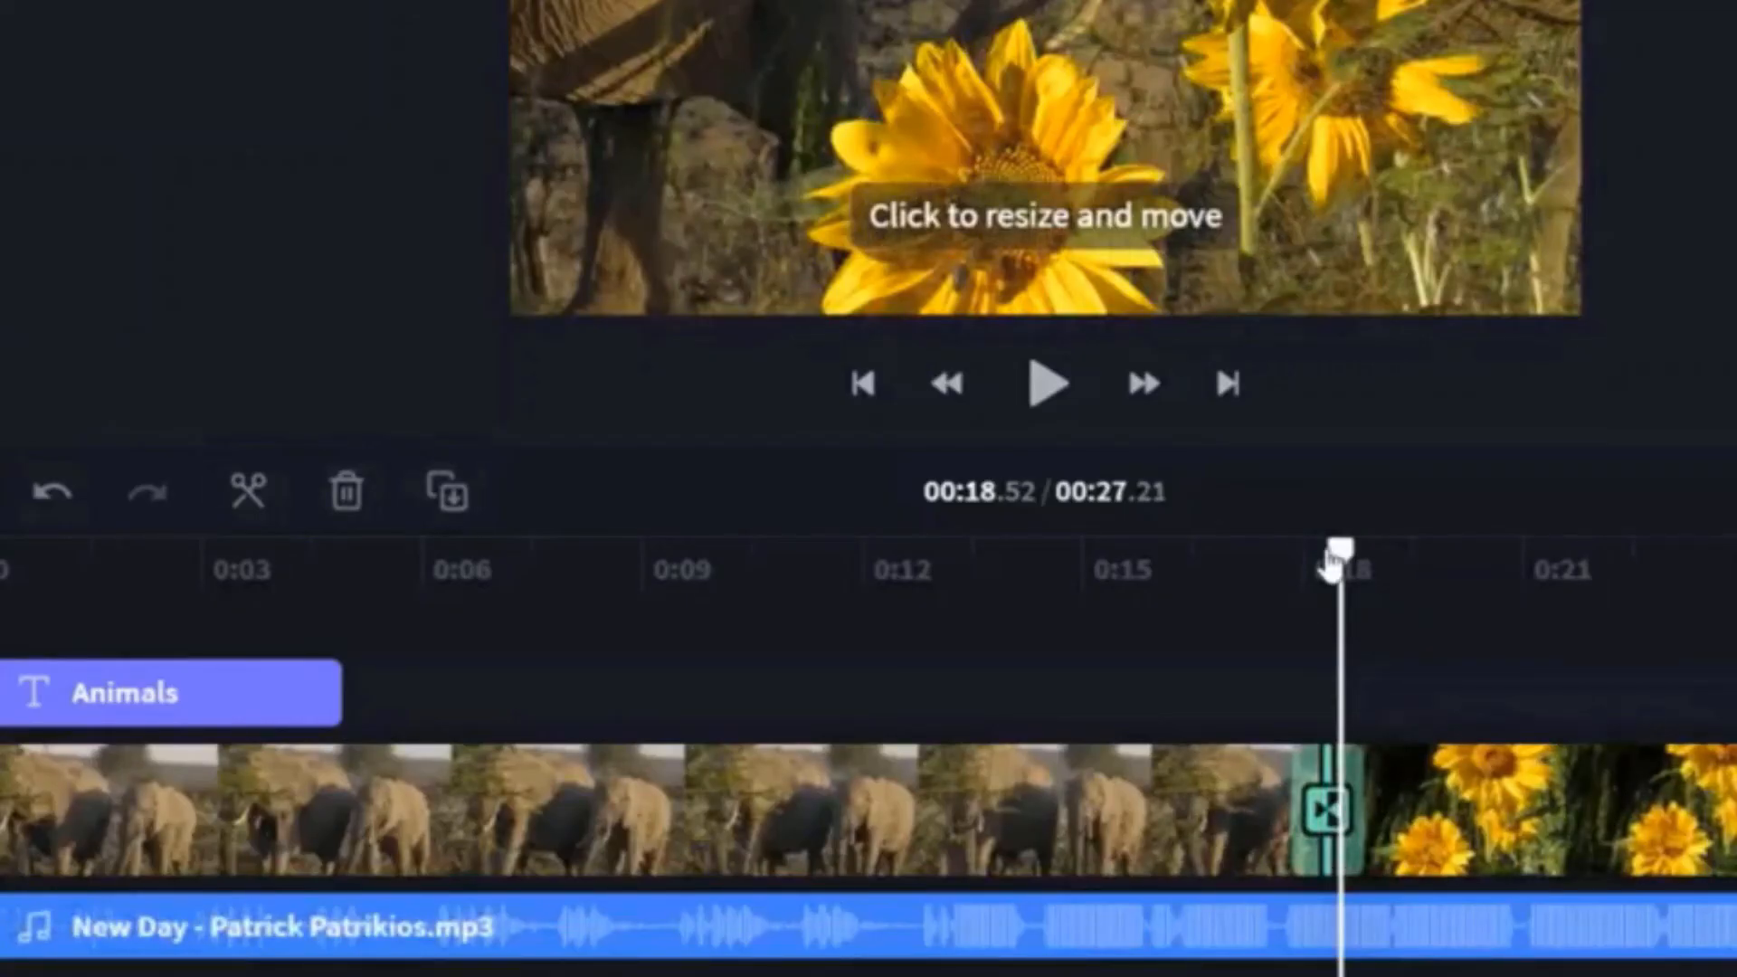
Preview the Tiles transition by playing from shortly before it into the sunflower clip.
drag(1277, 669, 1221, 703)
key(space)
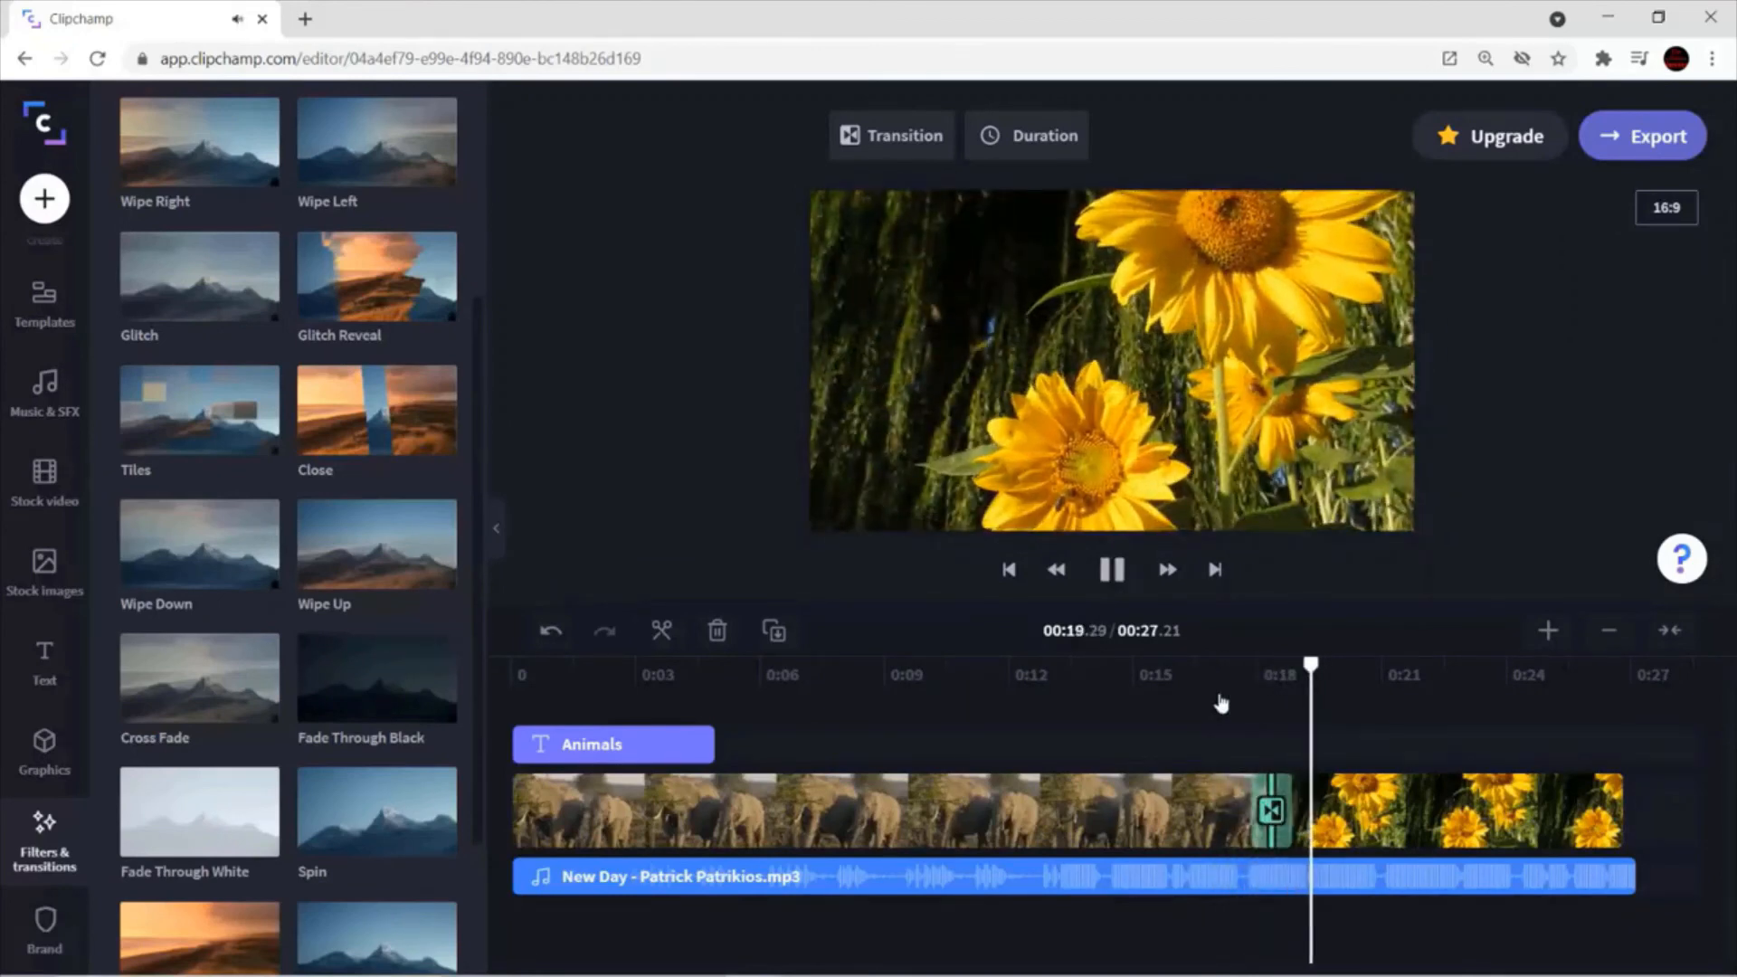
key(space)
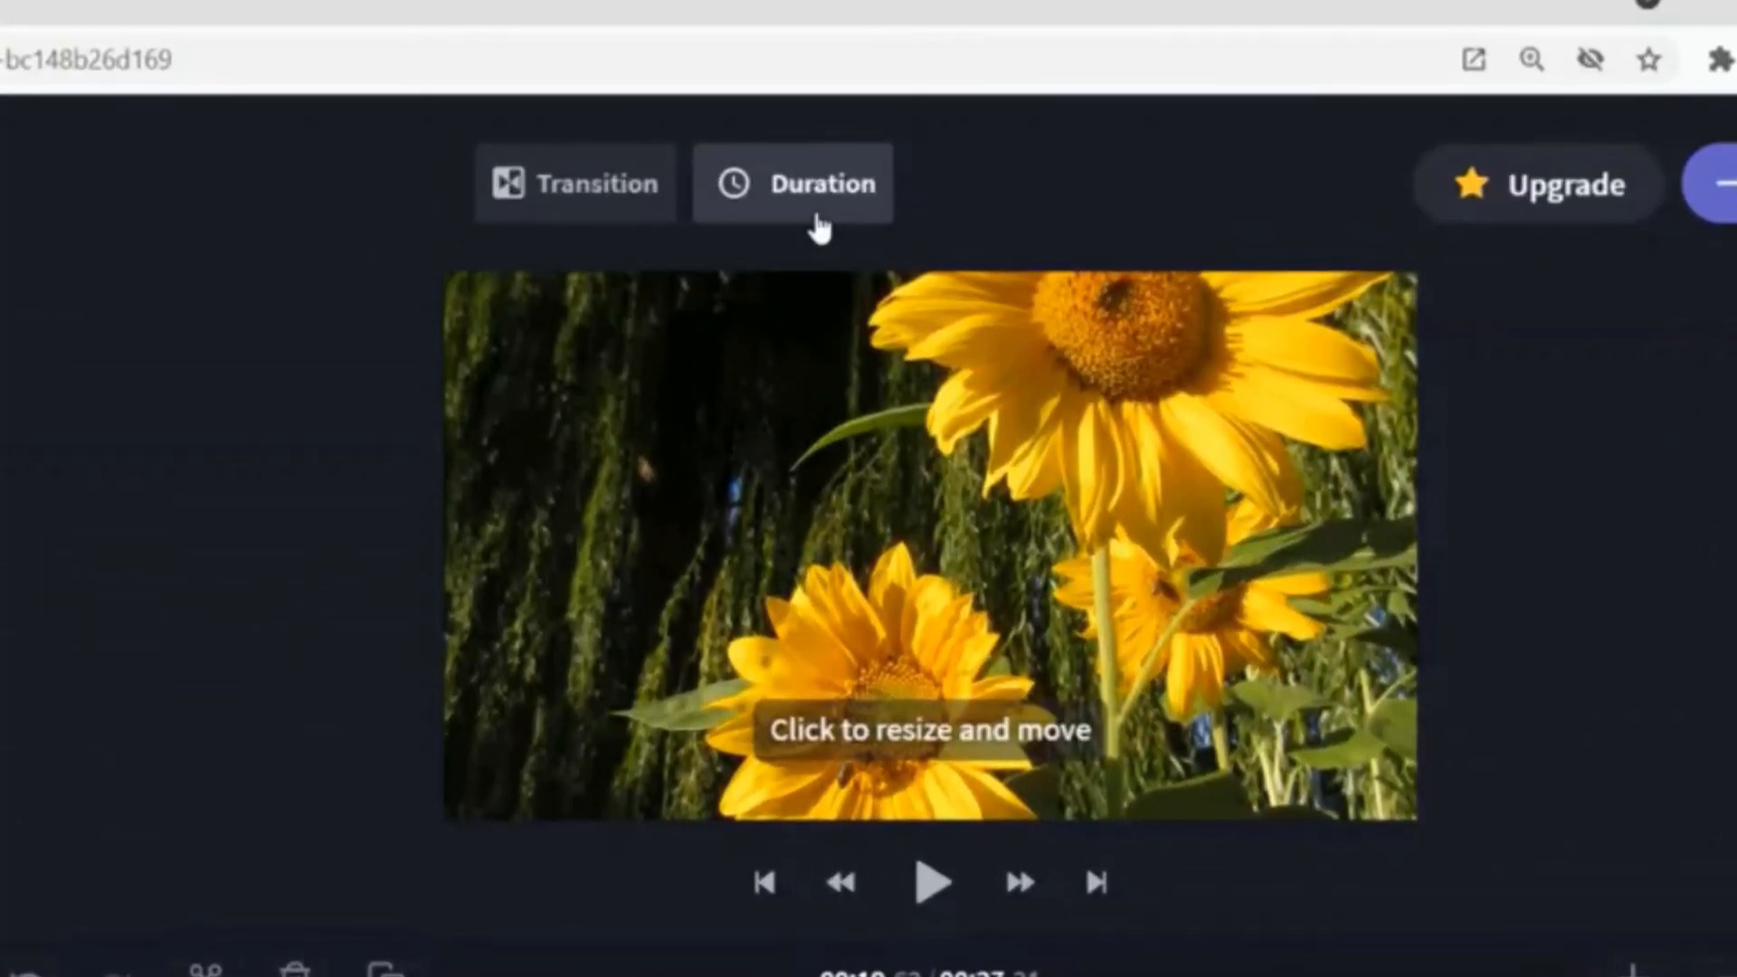
Lengthen the Tiles transition's duration slightly and look through the other transition types, keeping Tiles.
click(819, 226)
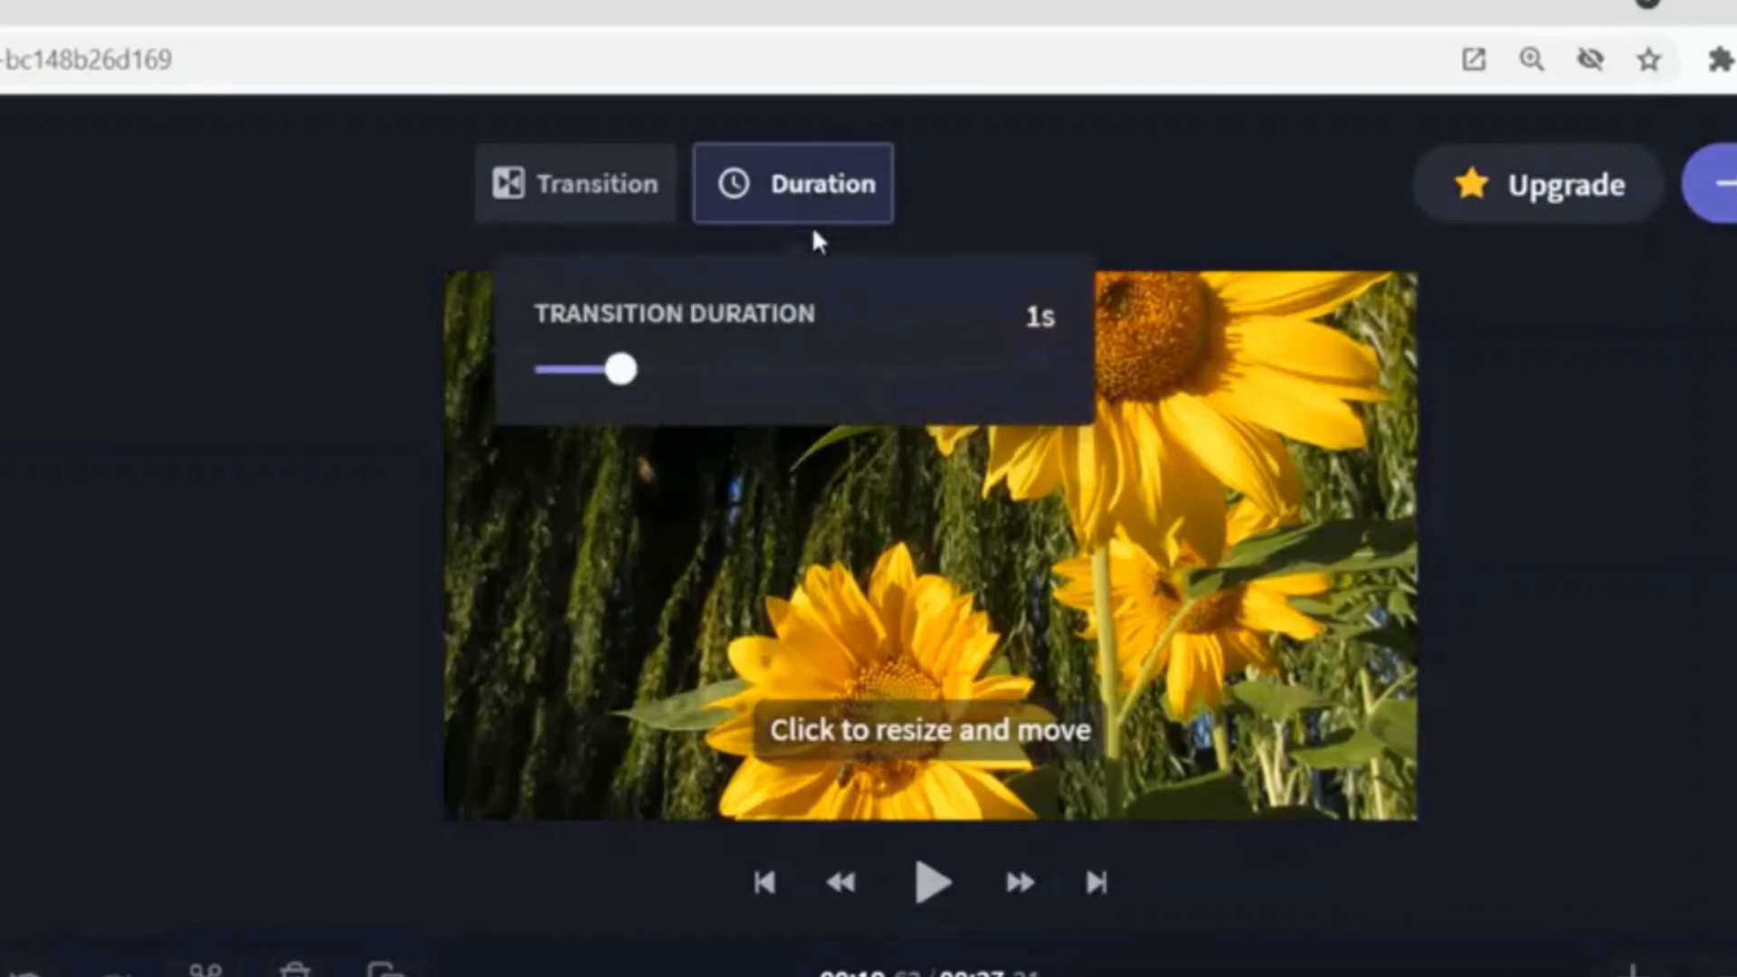
mouse_move(612, 388)
mouse_down()
mouse_move(640, 388)
mouse_move(623, 387)
mouse_up()
click(576, 201)
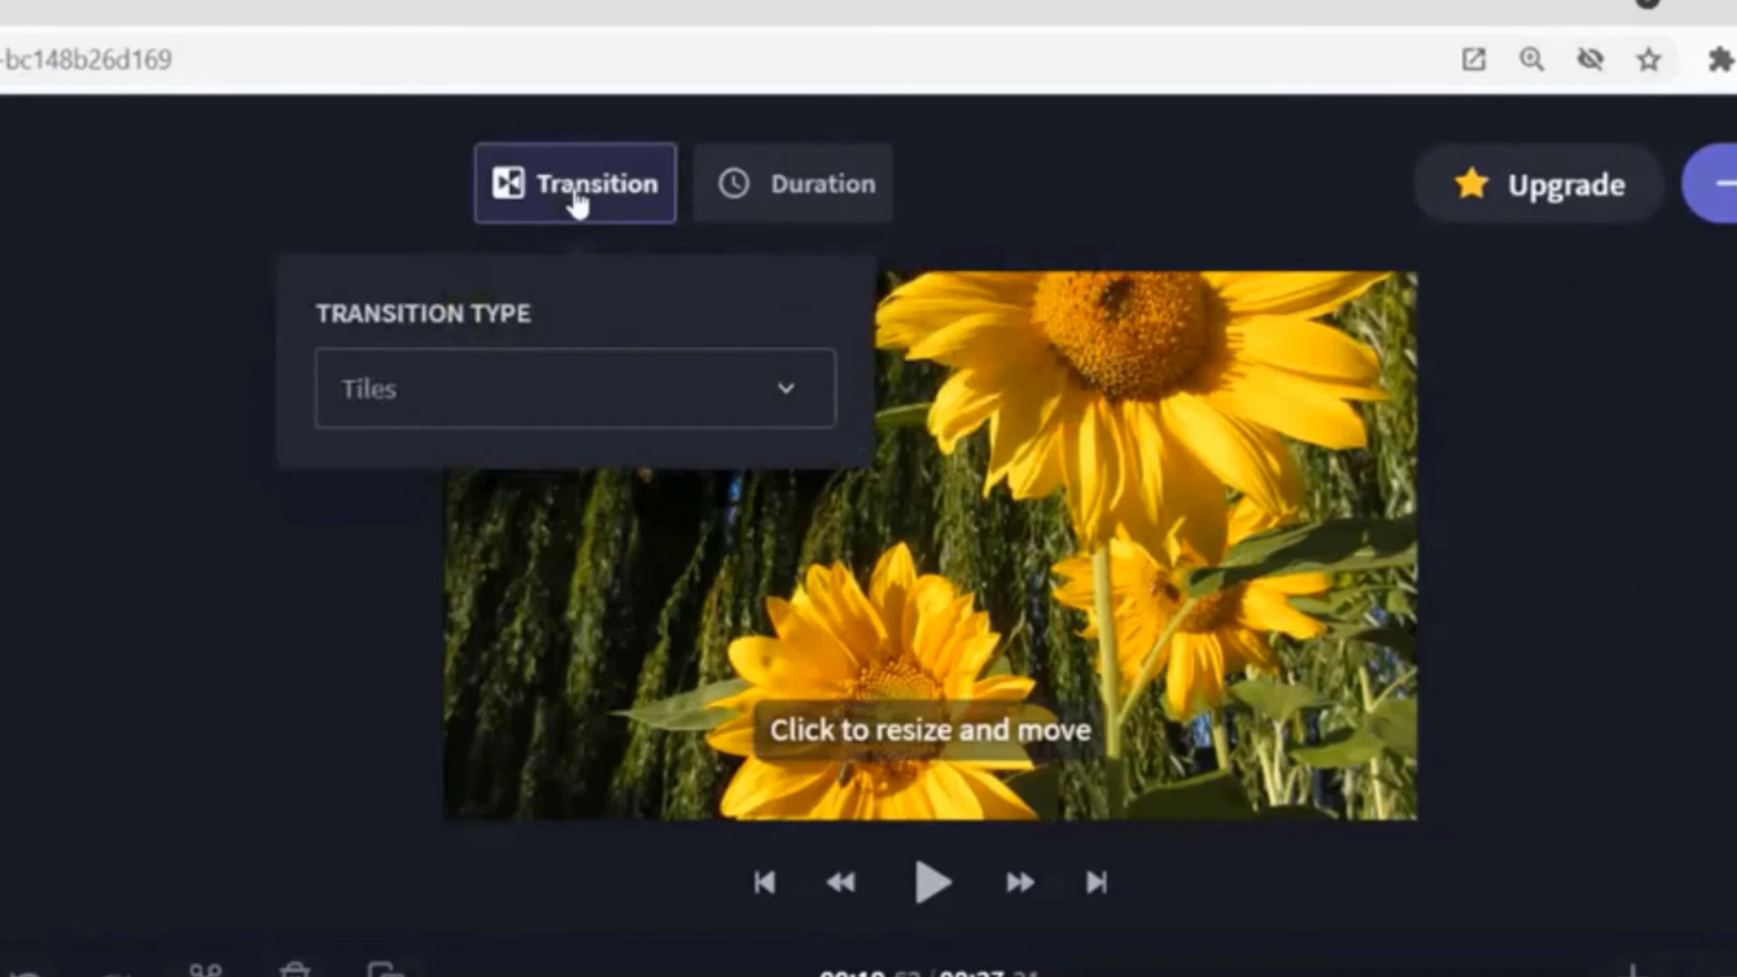
click(614, 387)
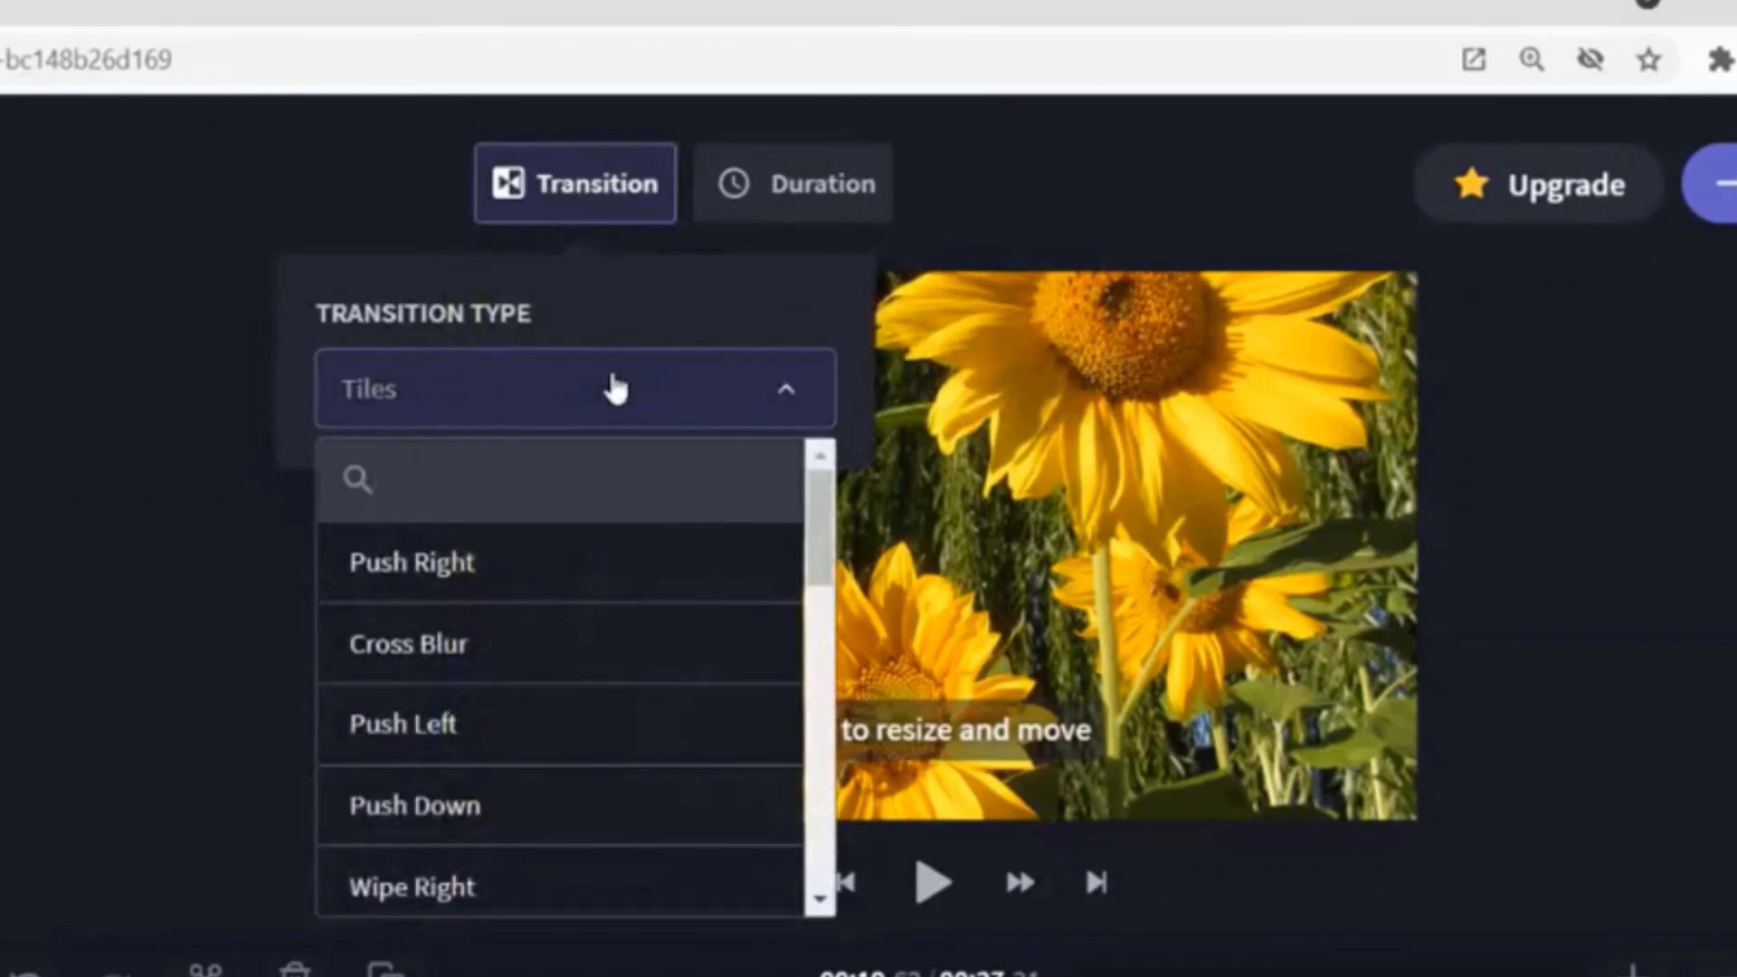
click(154, 613)
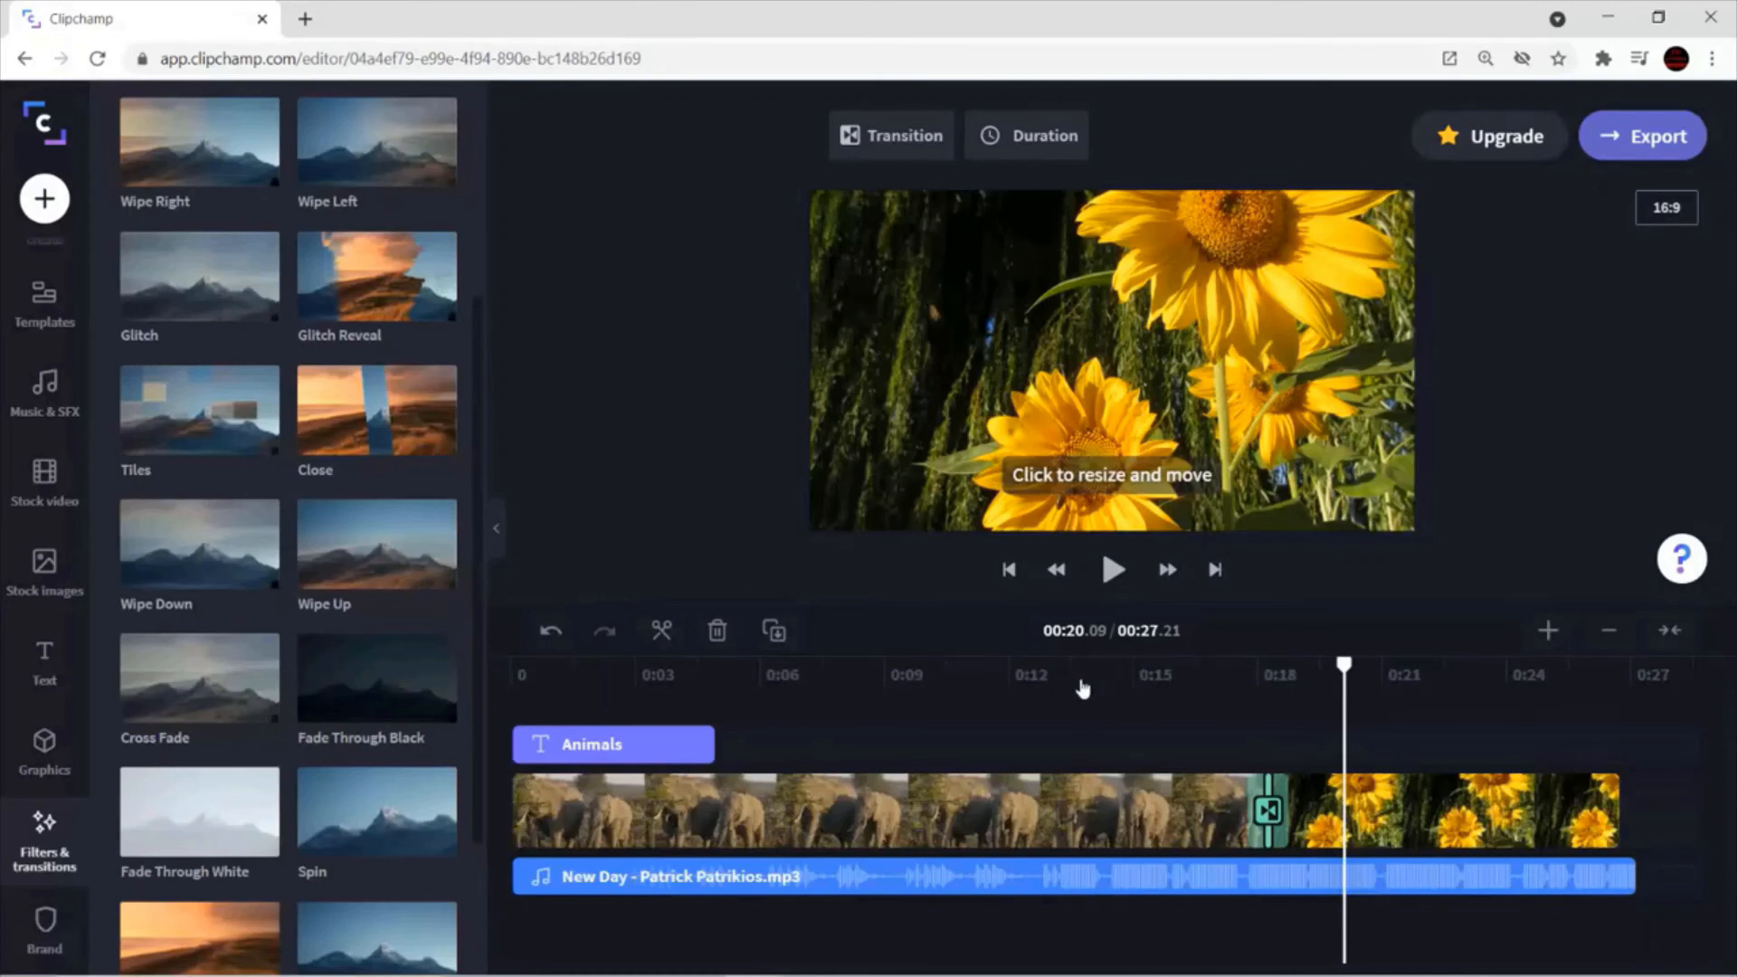
Preview filters such as Muted on the sunflower clip without applying one.
click(1448, 810)
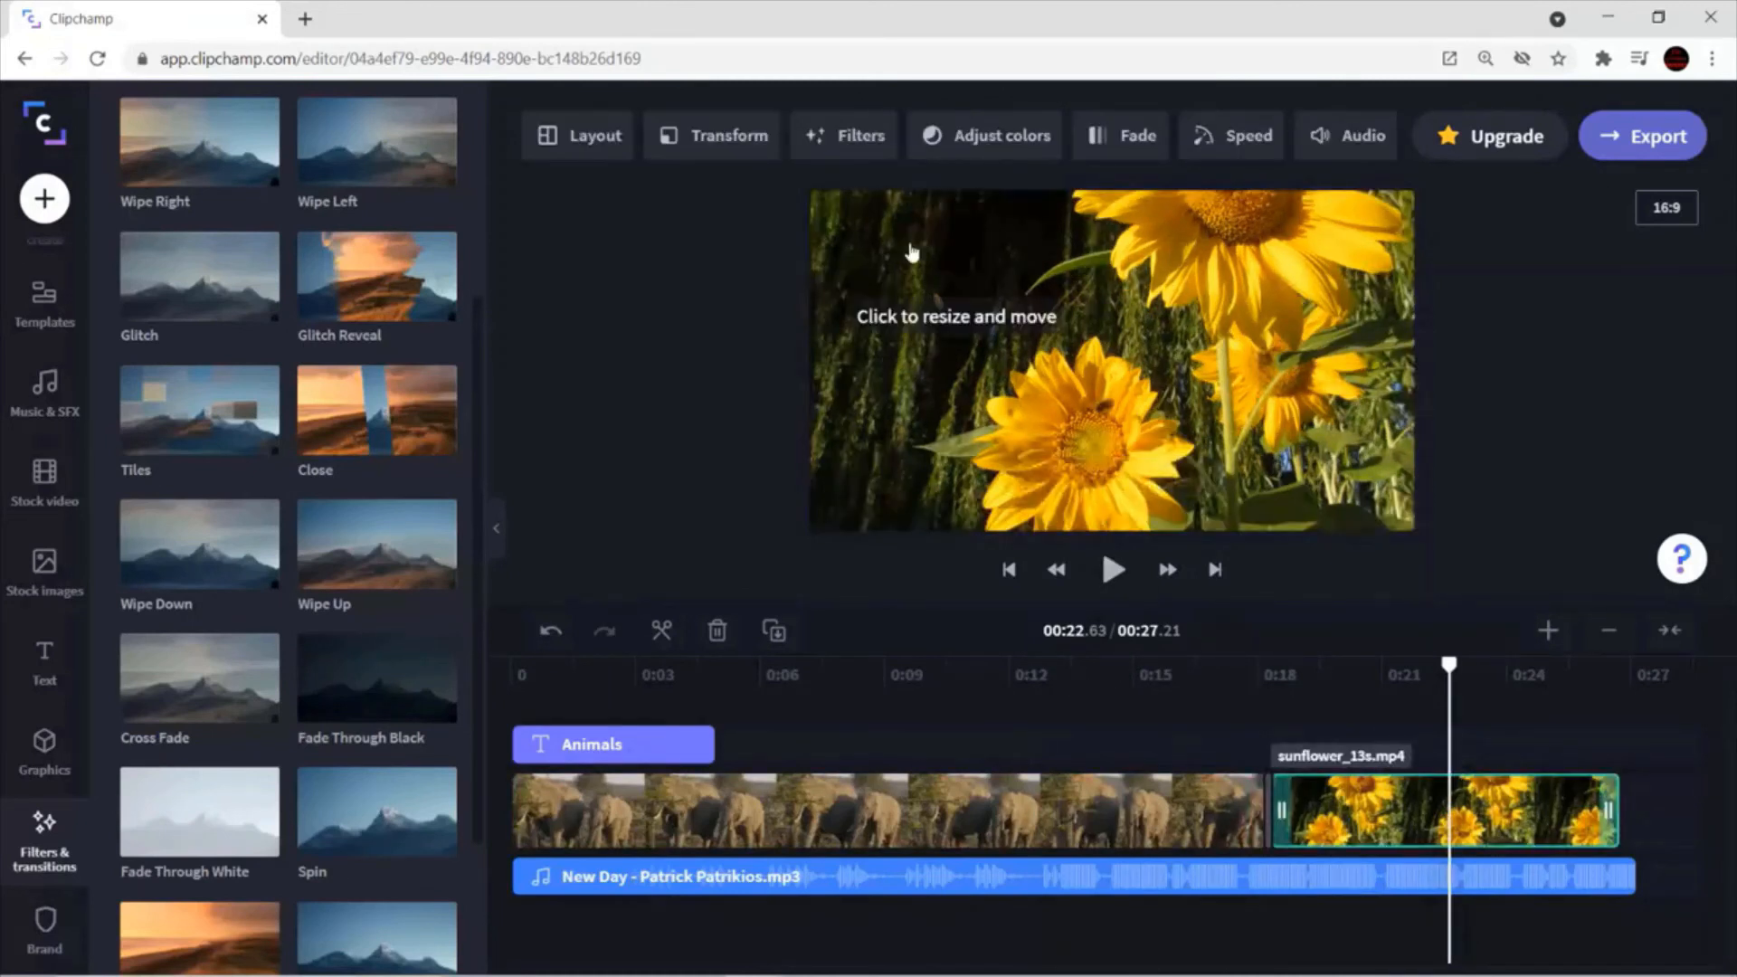
click(845, 138)
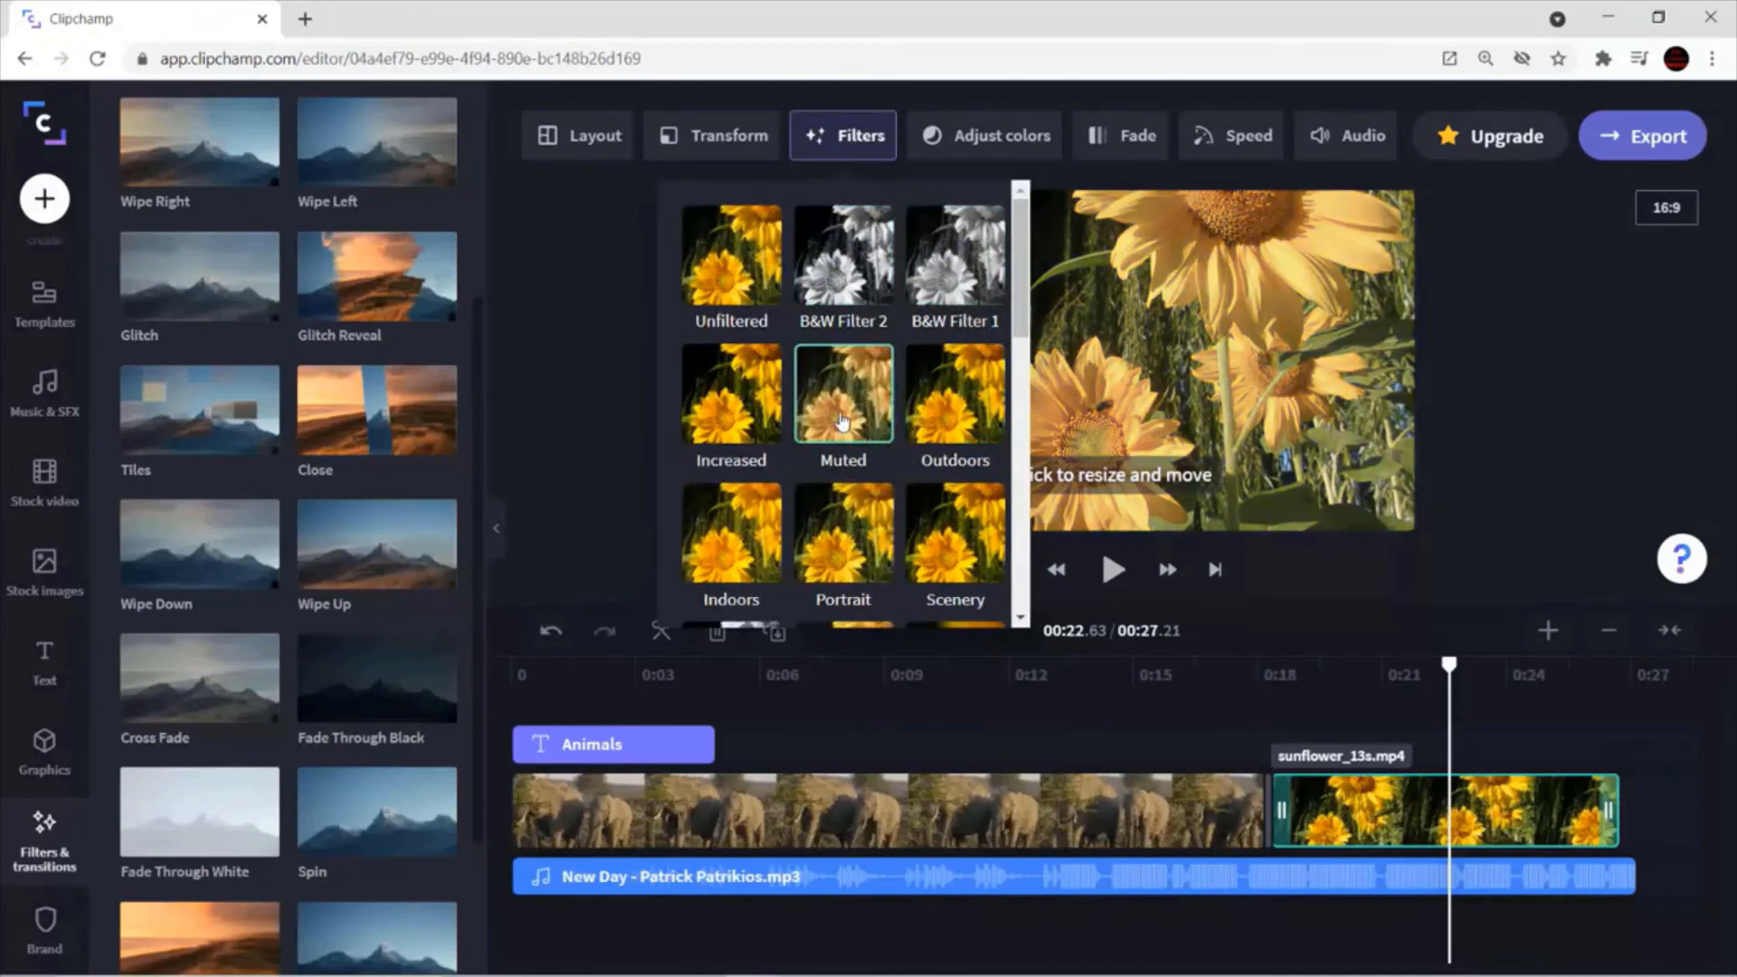
click(584, 373)
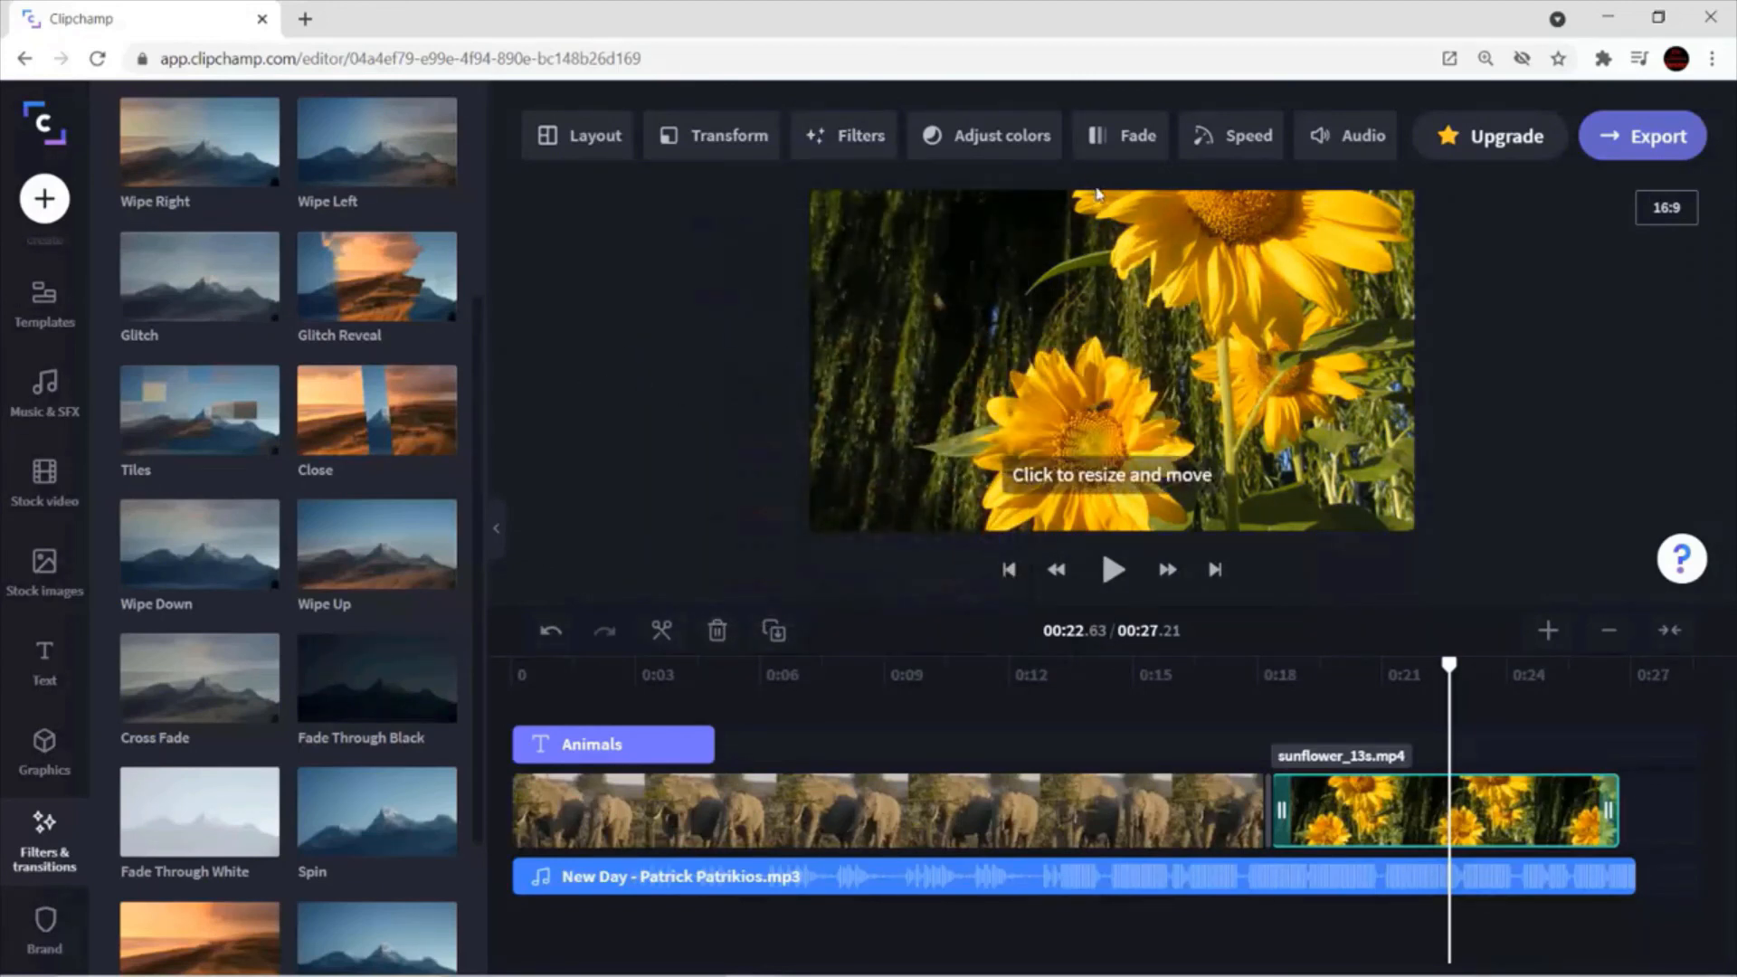
Increase the sunflower clip's contrast slightly.
click(1001, 139)
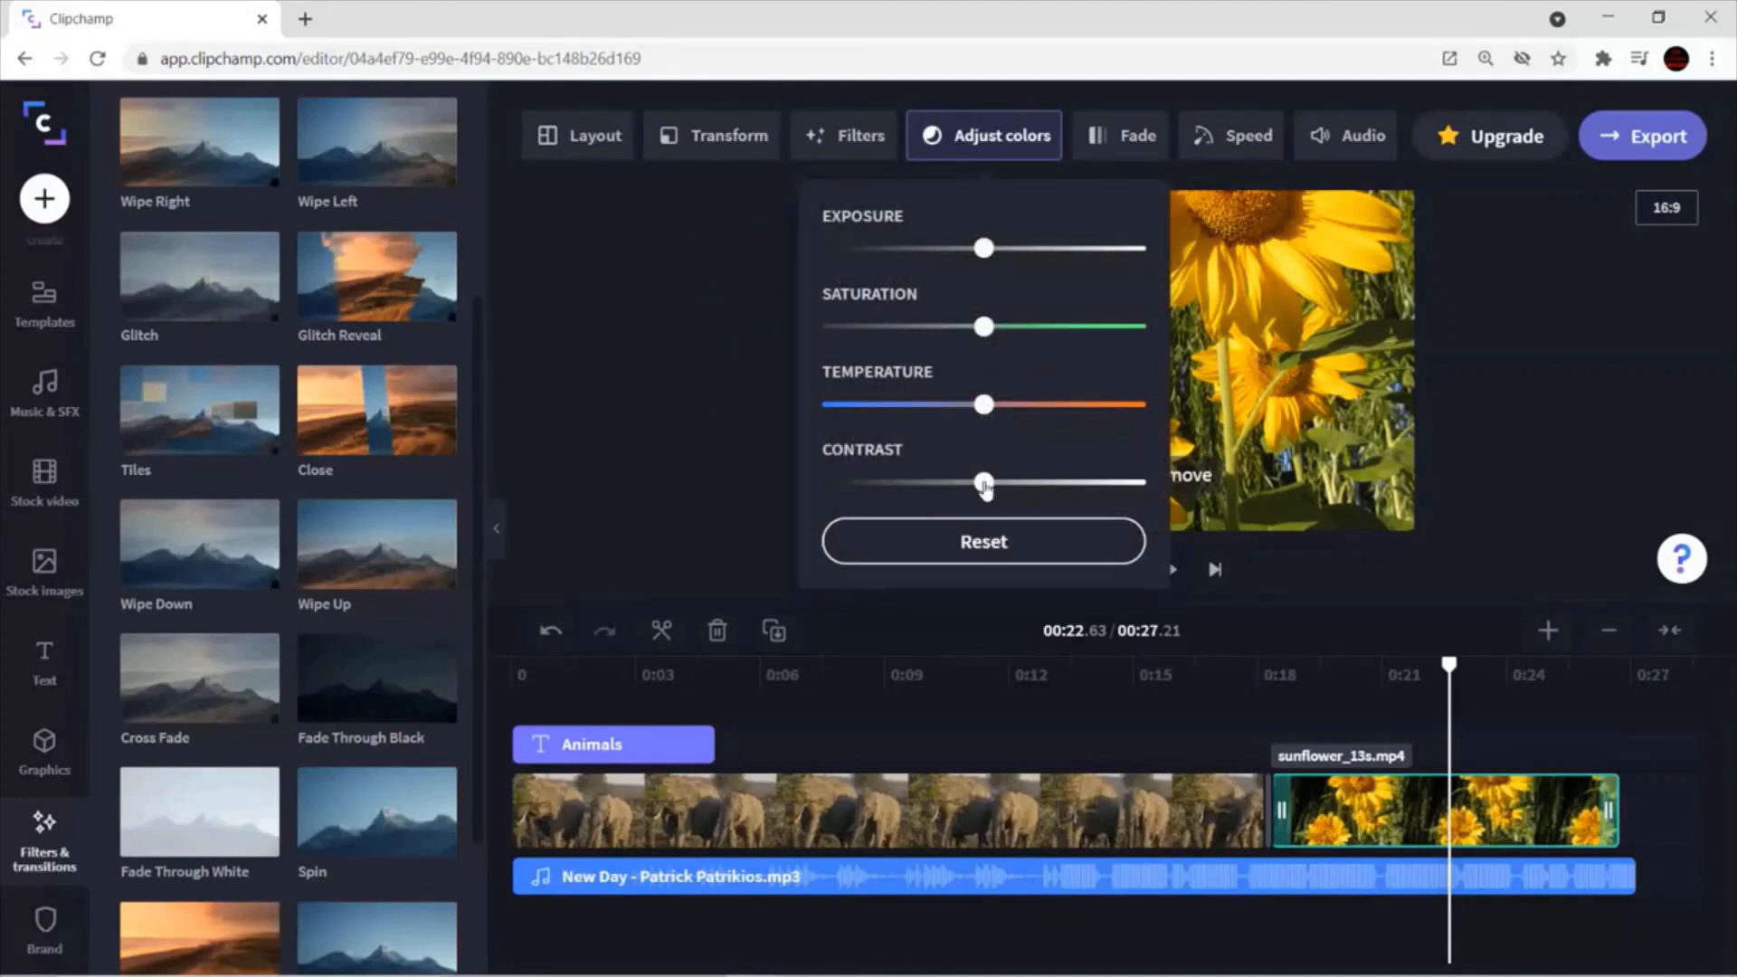
drag(986, 488, 1002, 490)
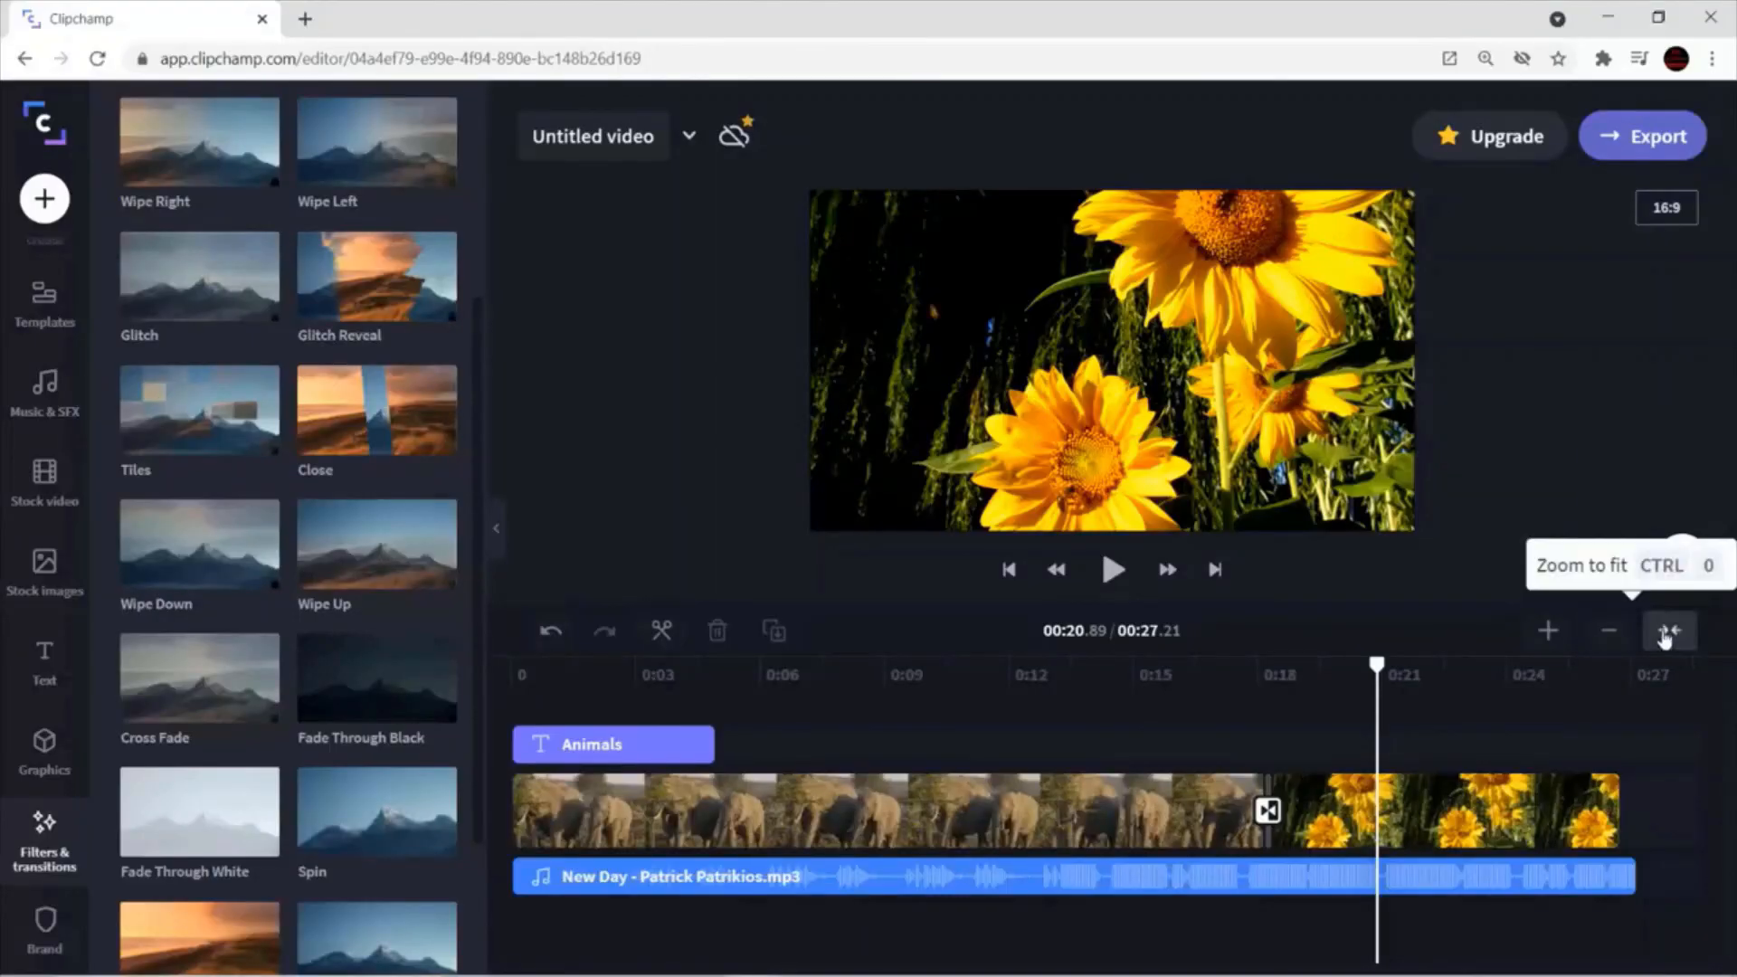
click(1662, 636)
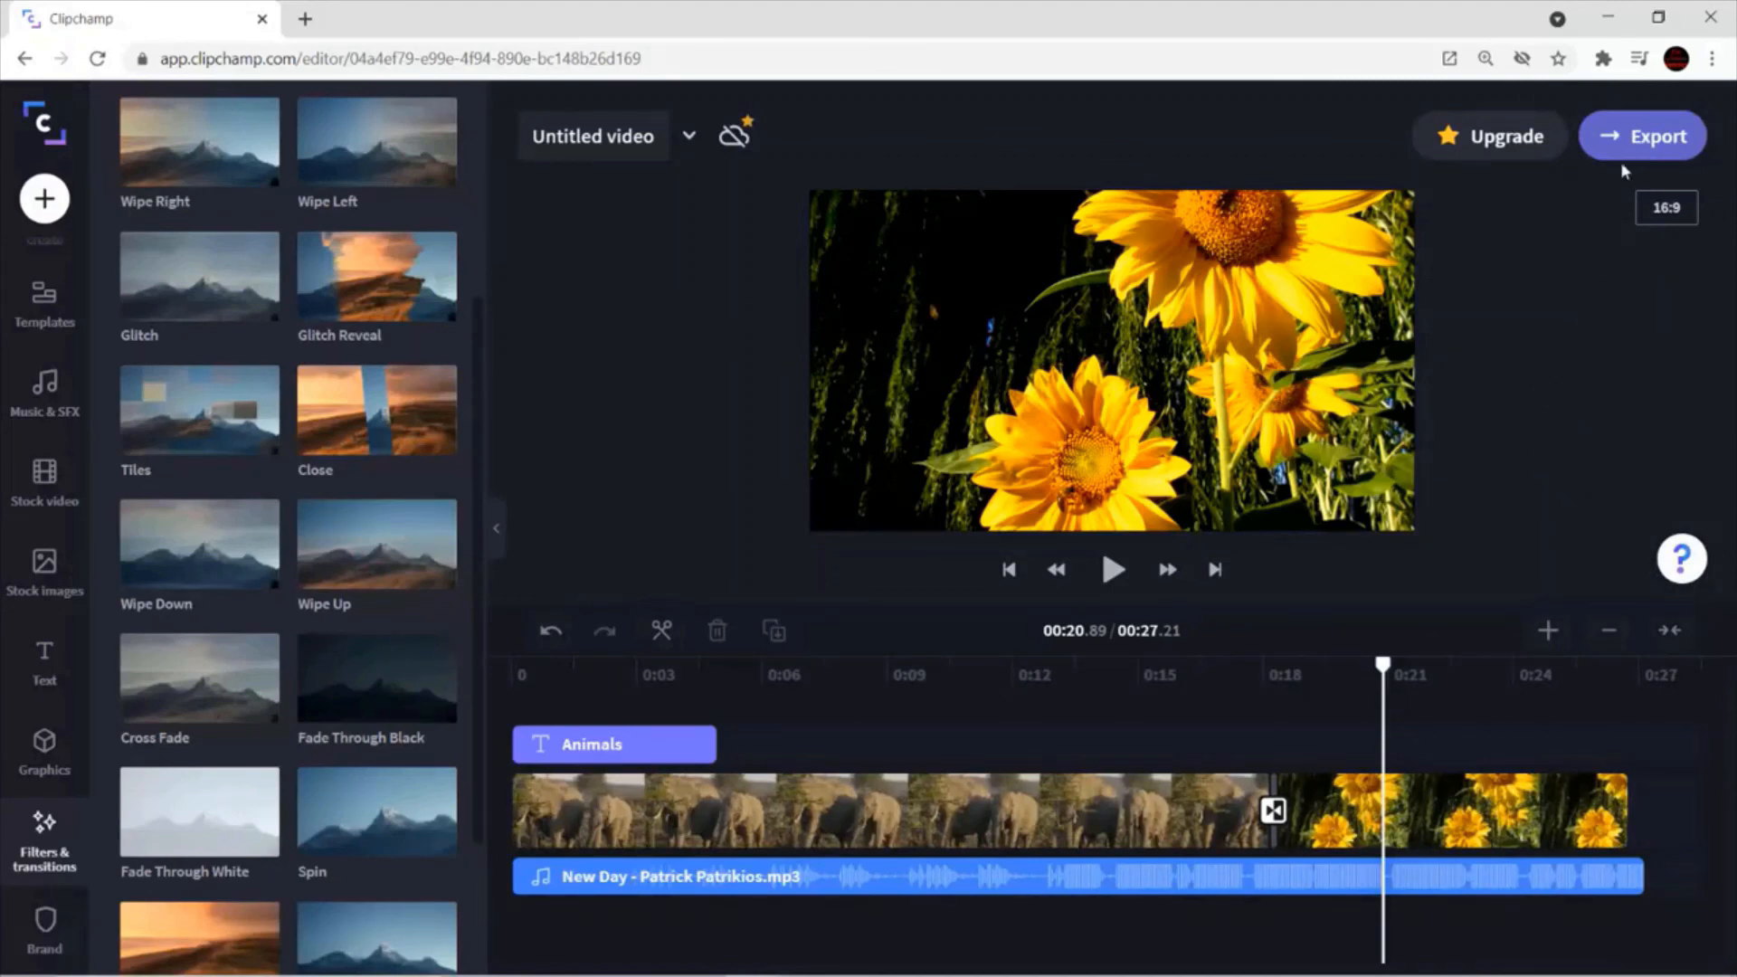
Export the project as a video named "rename" at 480p resolution with Draft optimization.
click(1636, 138)
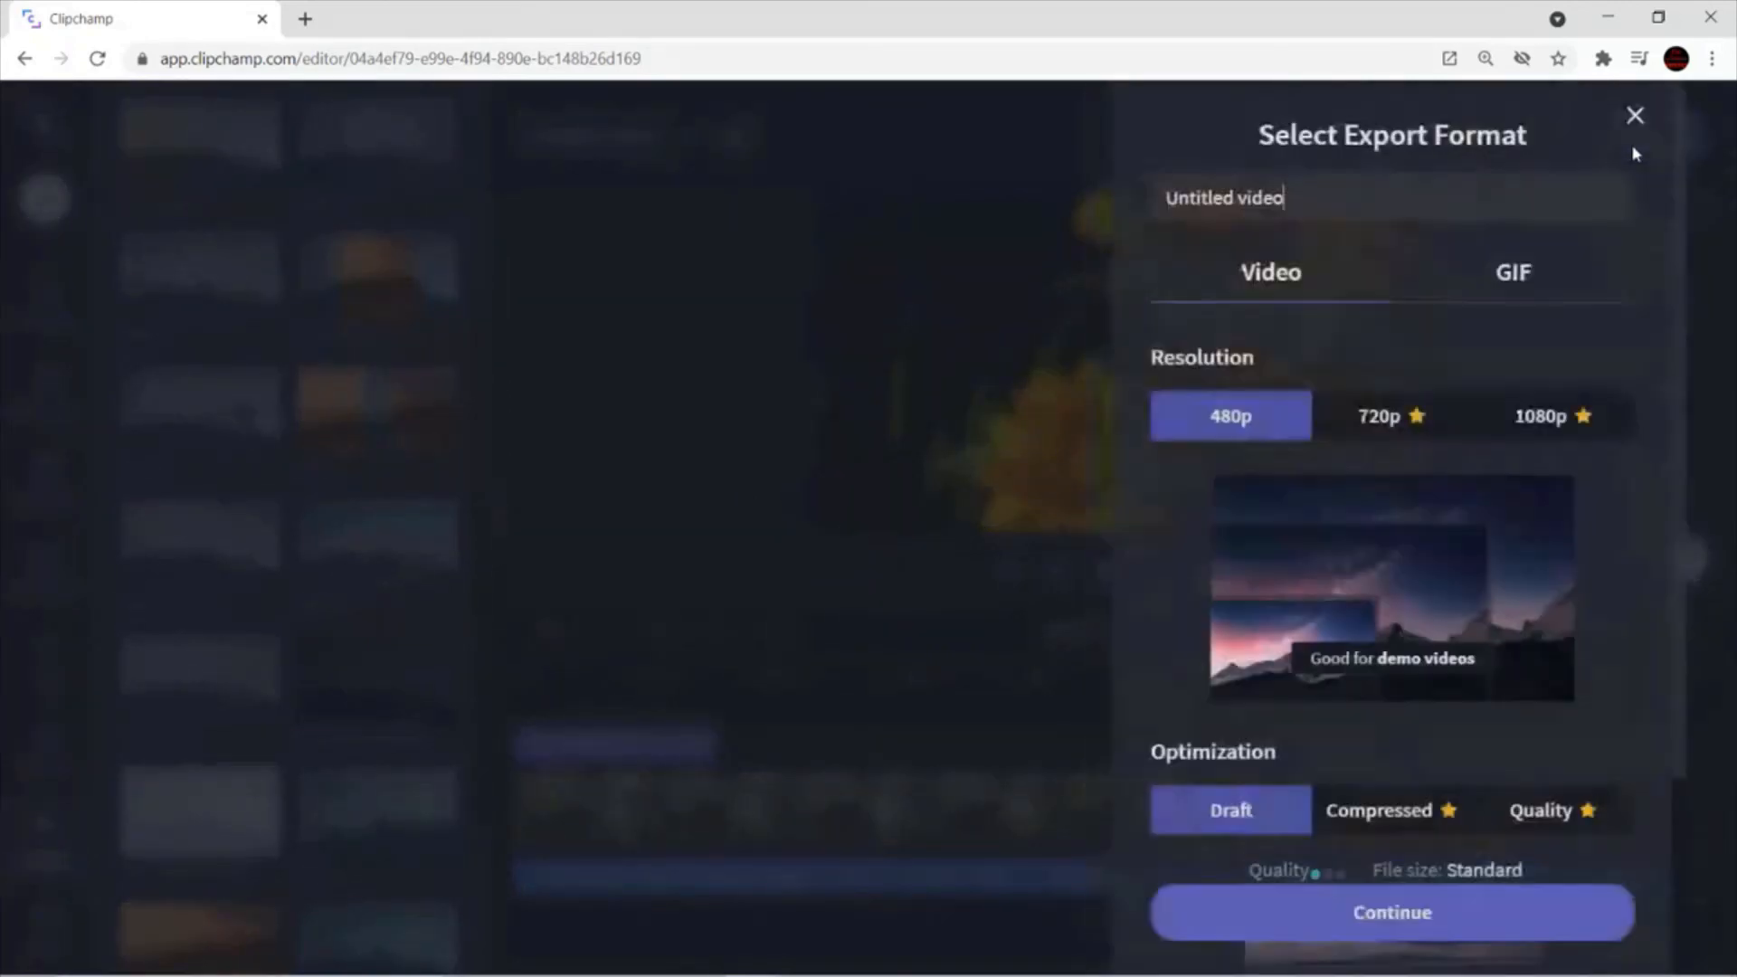
drag(1394, 208, 1128, 224)
text(rename)
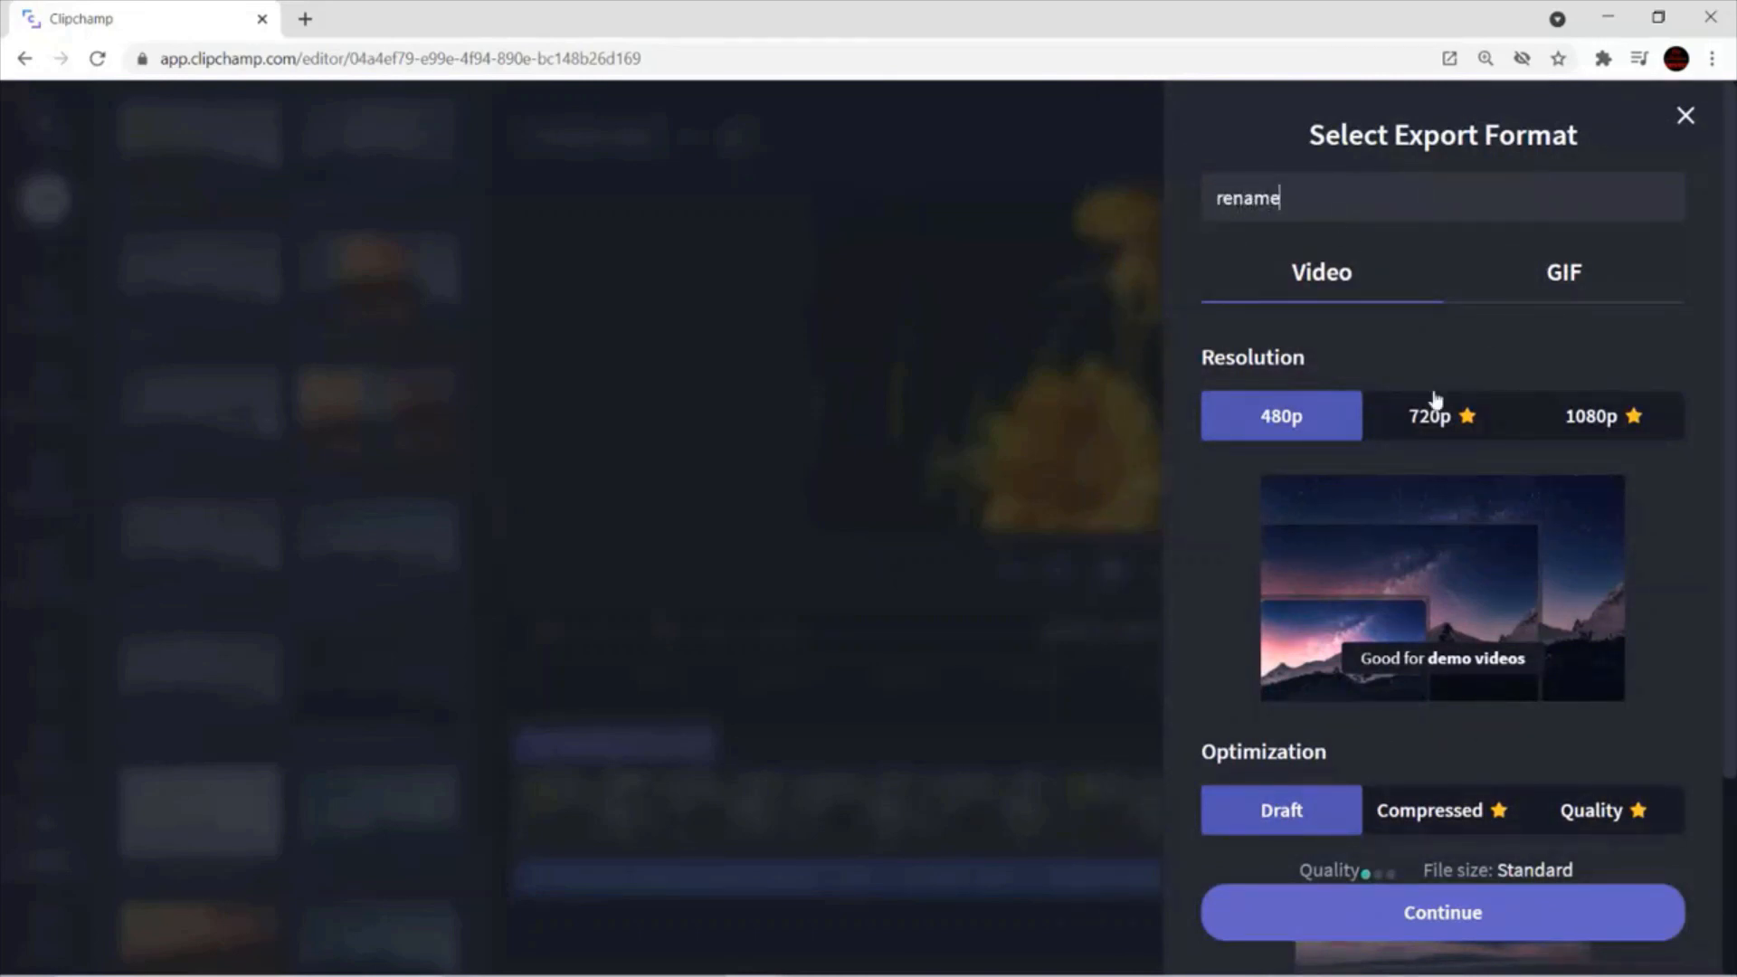
scroll(1336, 728, down, 3)
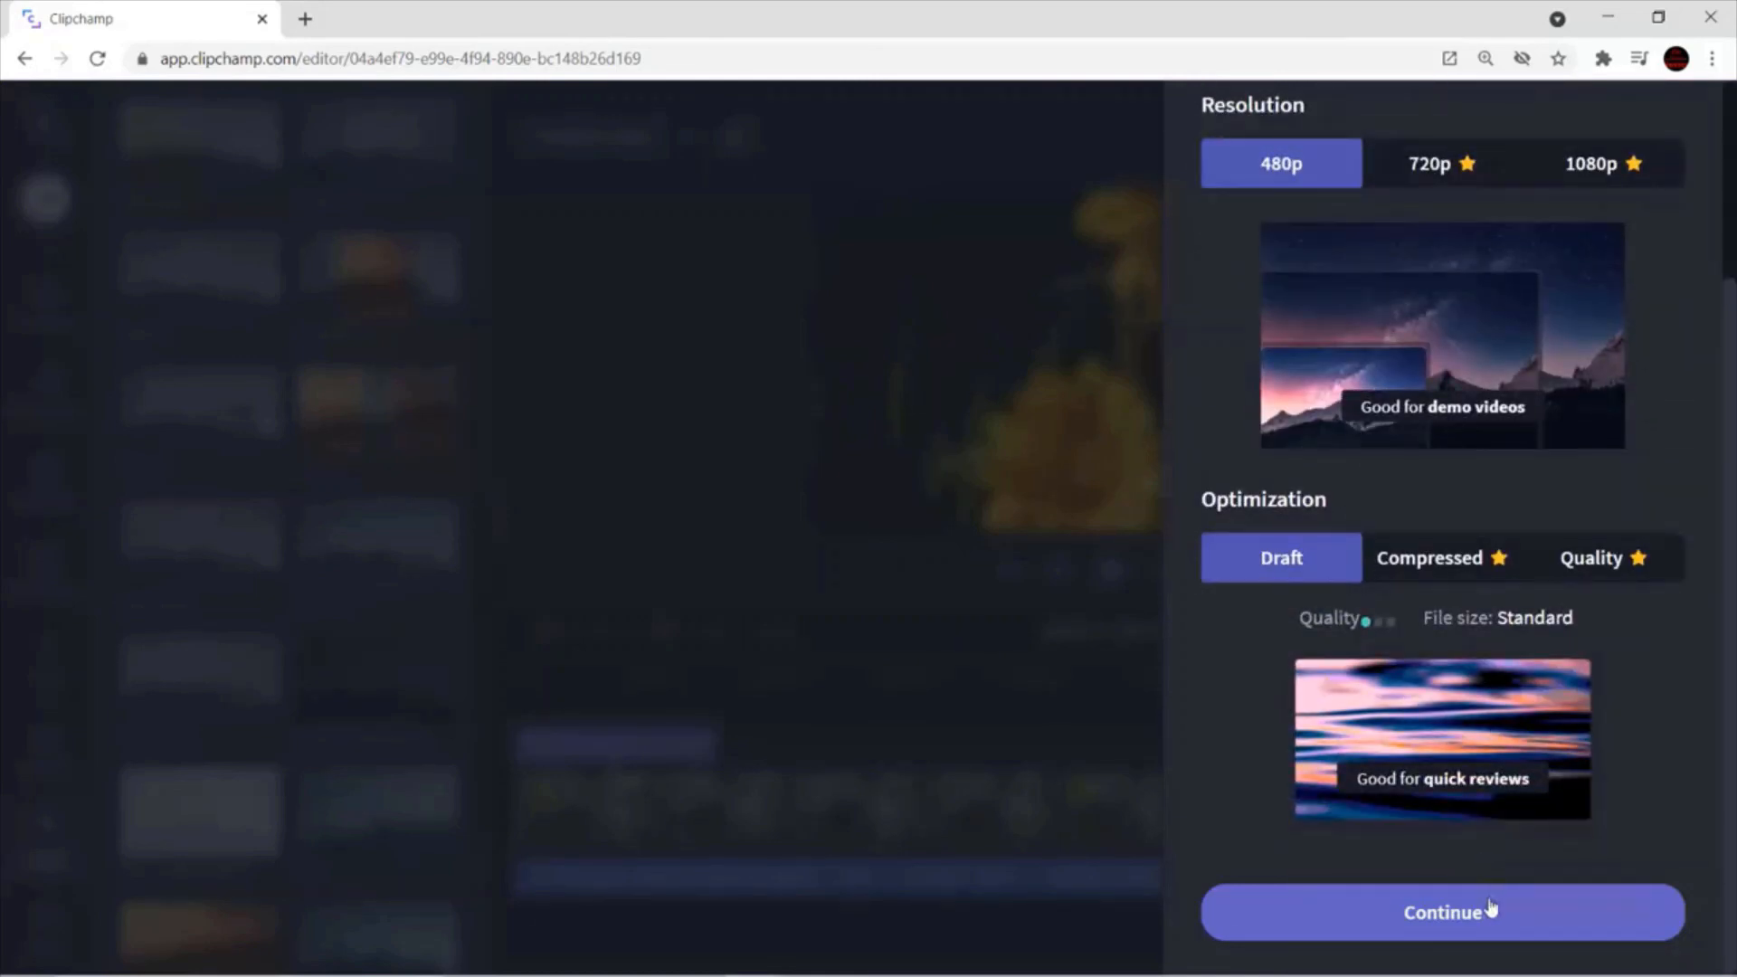
click(1490, 909)
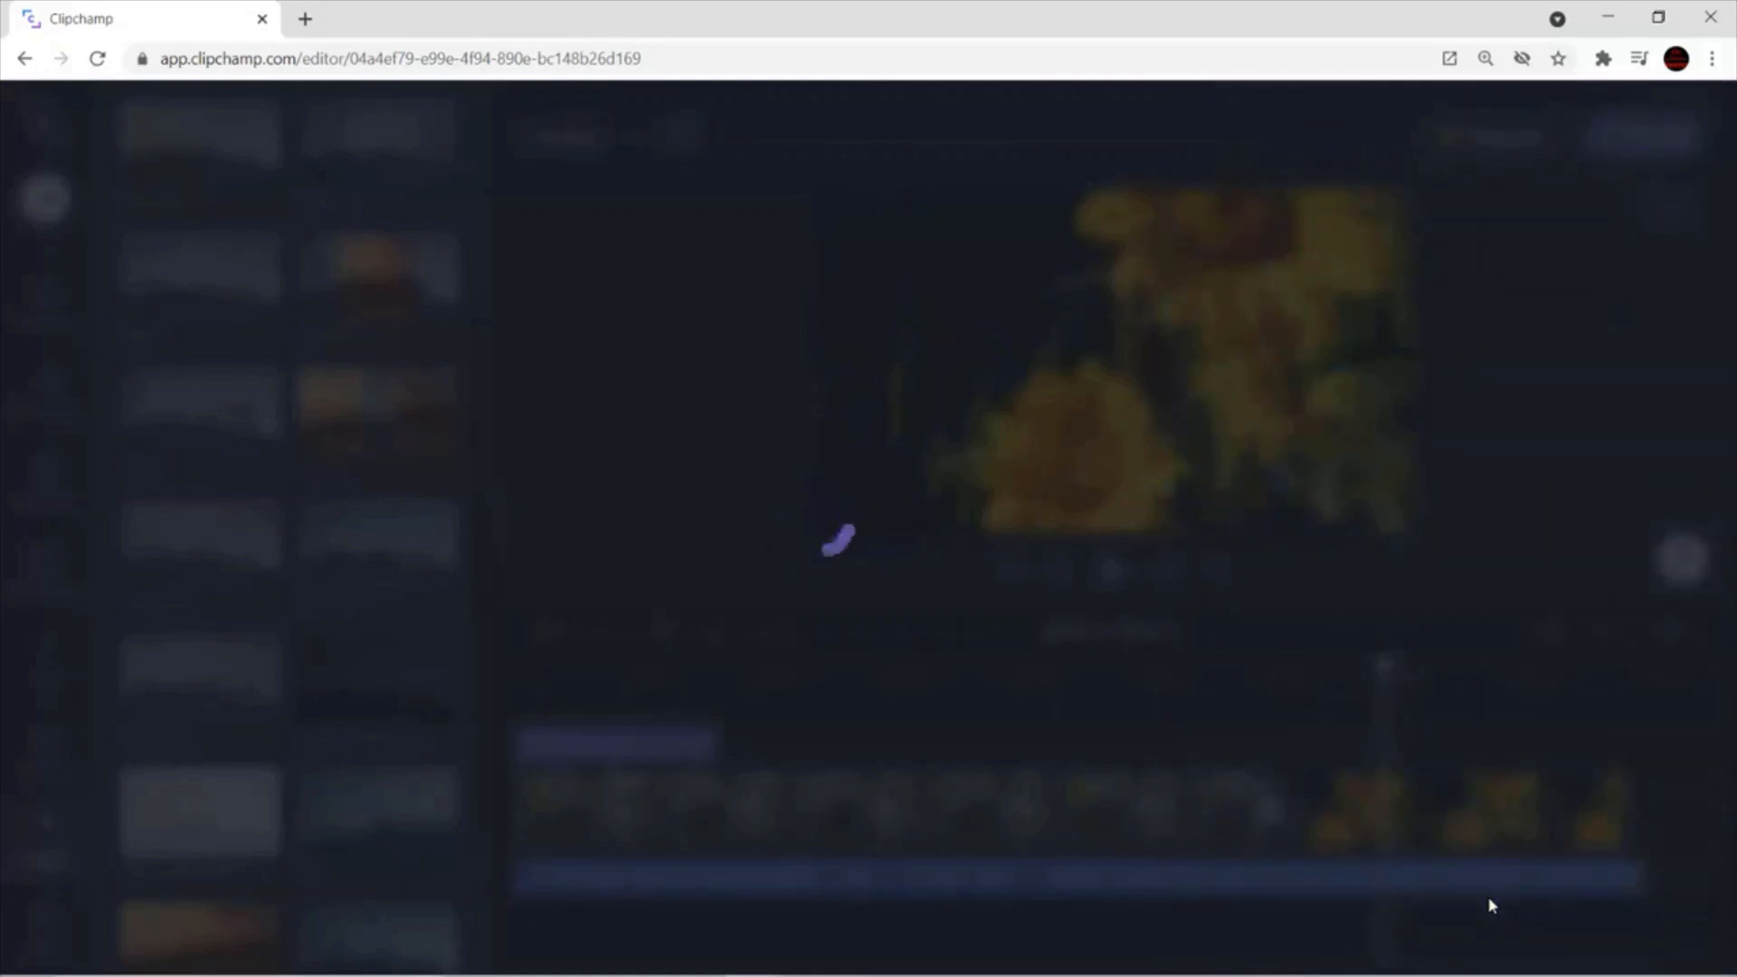